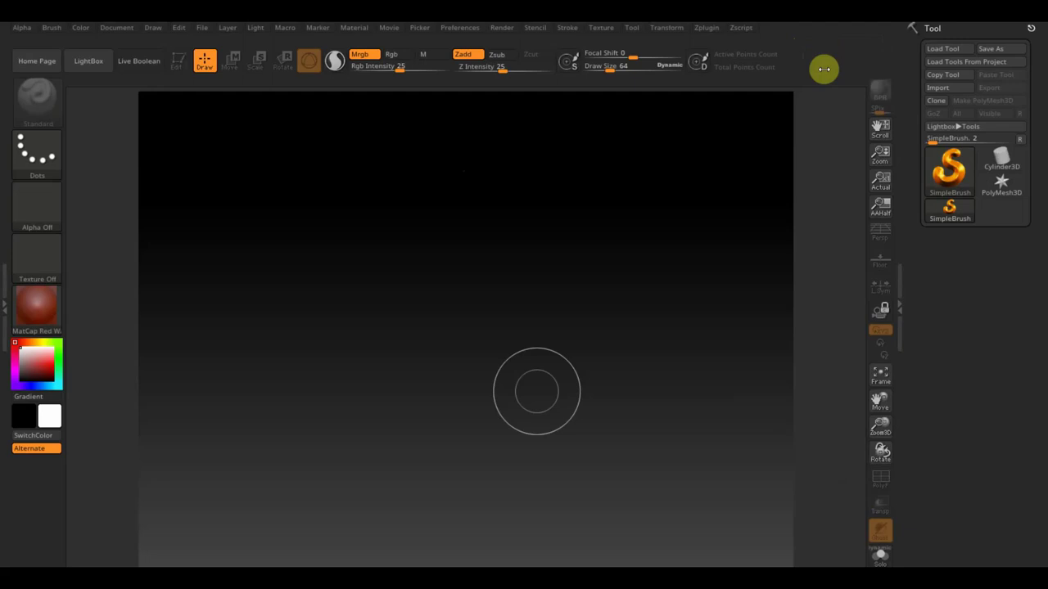
- Draw a Cube3D from the Tool library in the middle of the canvas
click(947, 174)
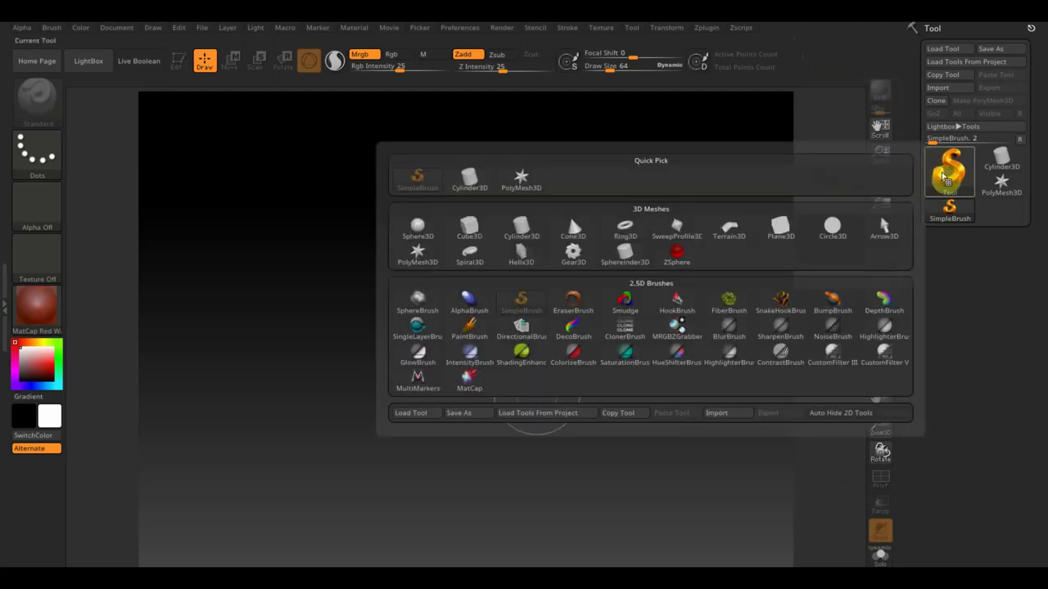
click(469, 231)
drag(468, 308, 469, 450)
- Put the cube in Edit mode and convert it to the polymesh PM3D_Cube3D_1
click(180, 59)
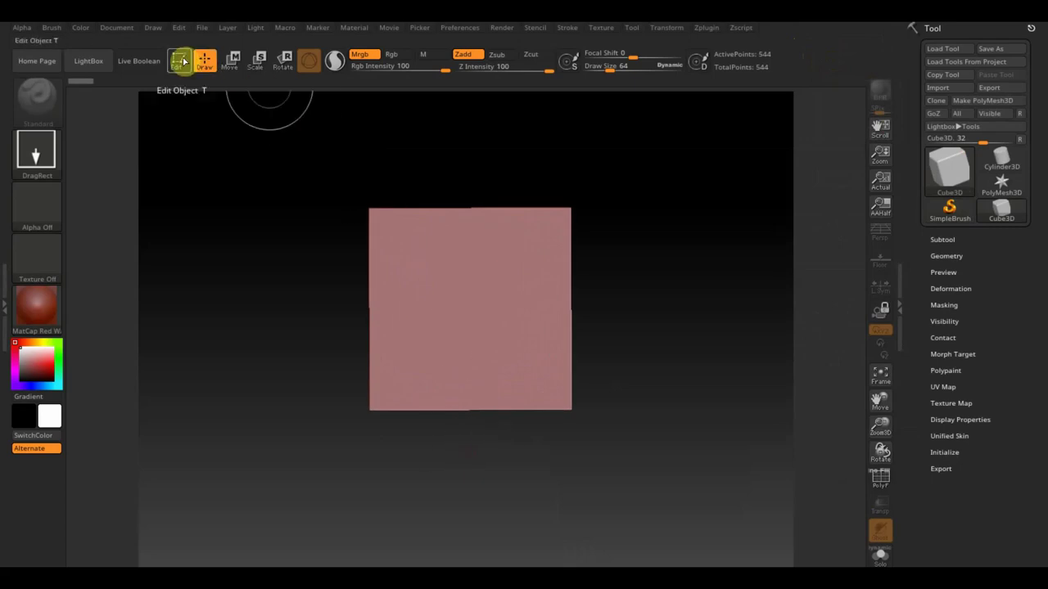
click(983, 100)
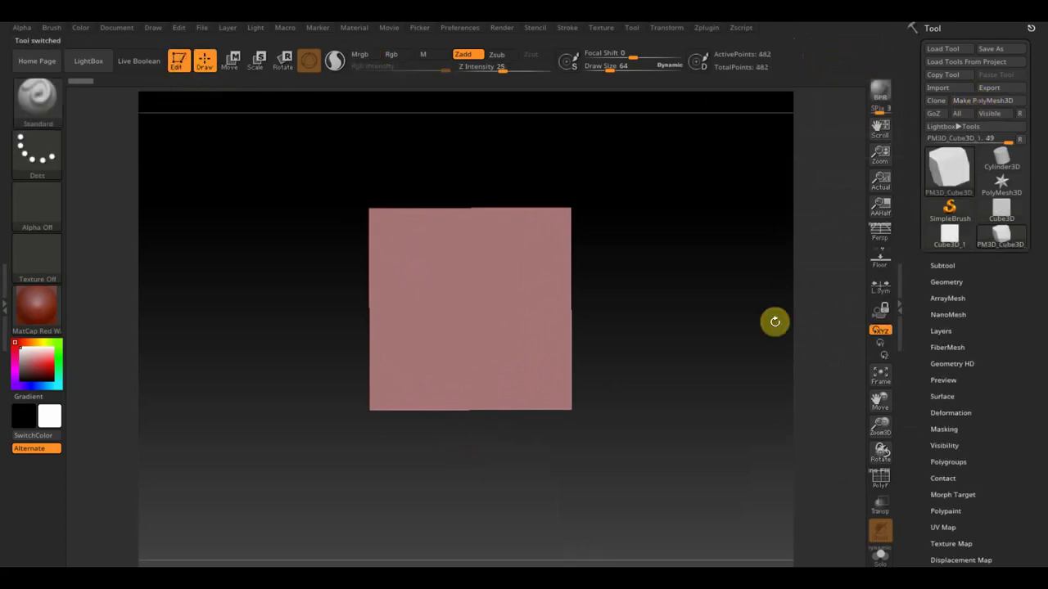
key(shift)
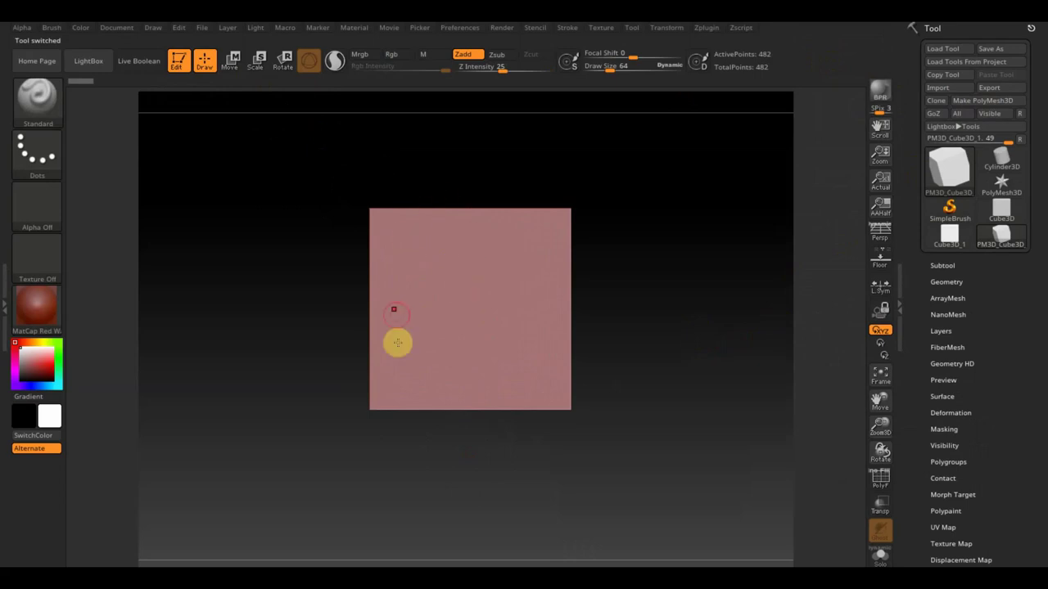
- Import the hook screenshot from the Desktop as a 944×725 texture
click(601, 28)
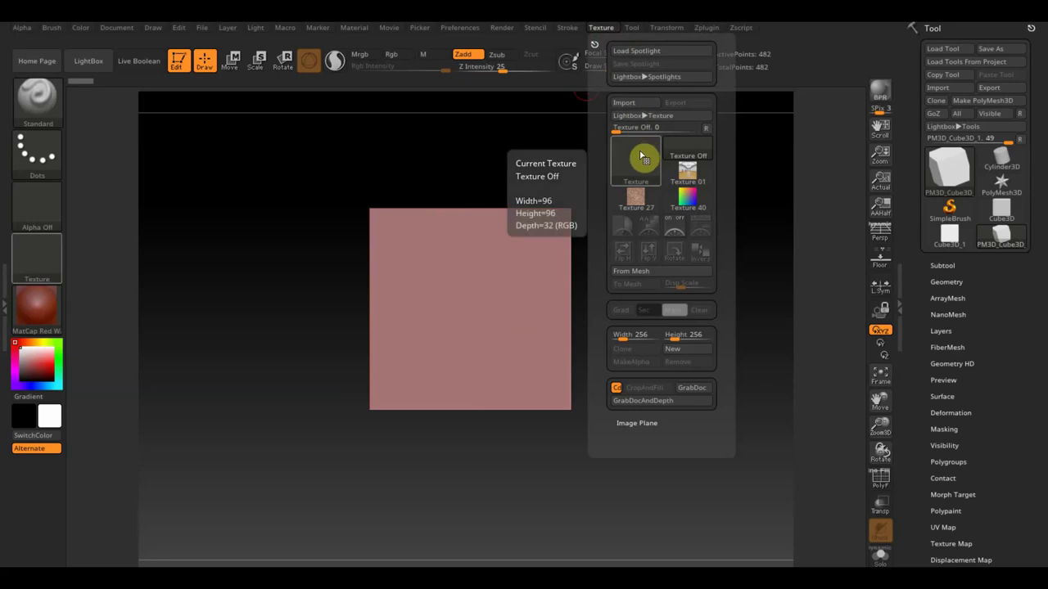
click(635, 104)
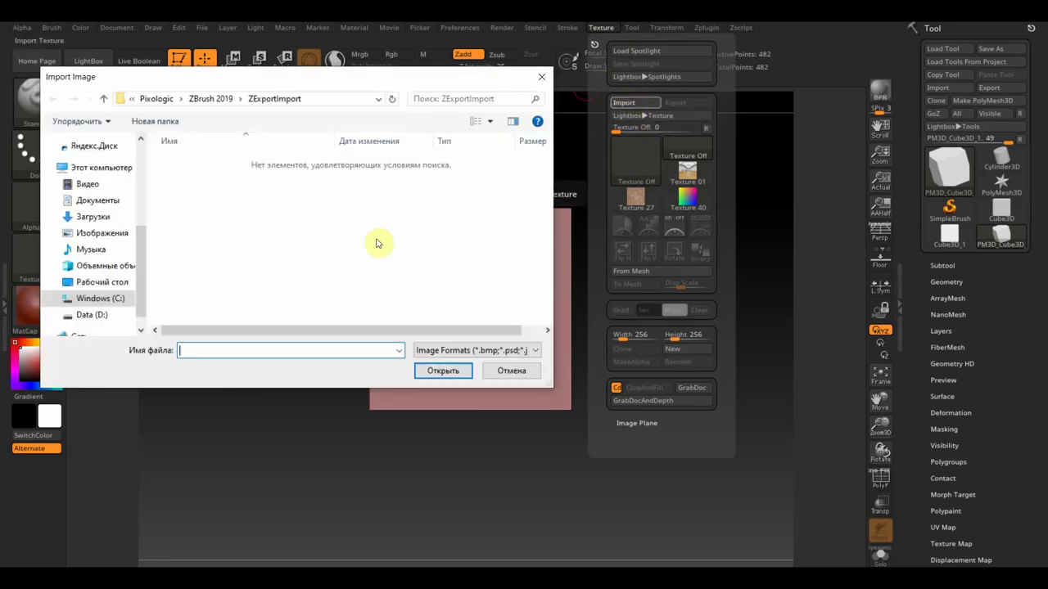
drag(141, 251, 136, 163)
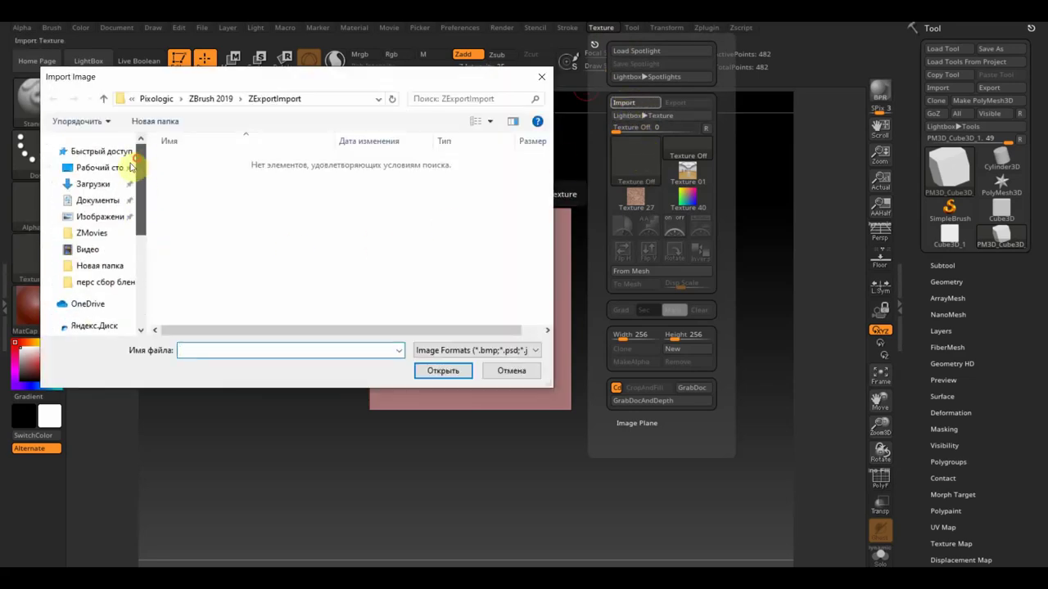
click(86, 168)
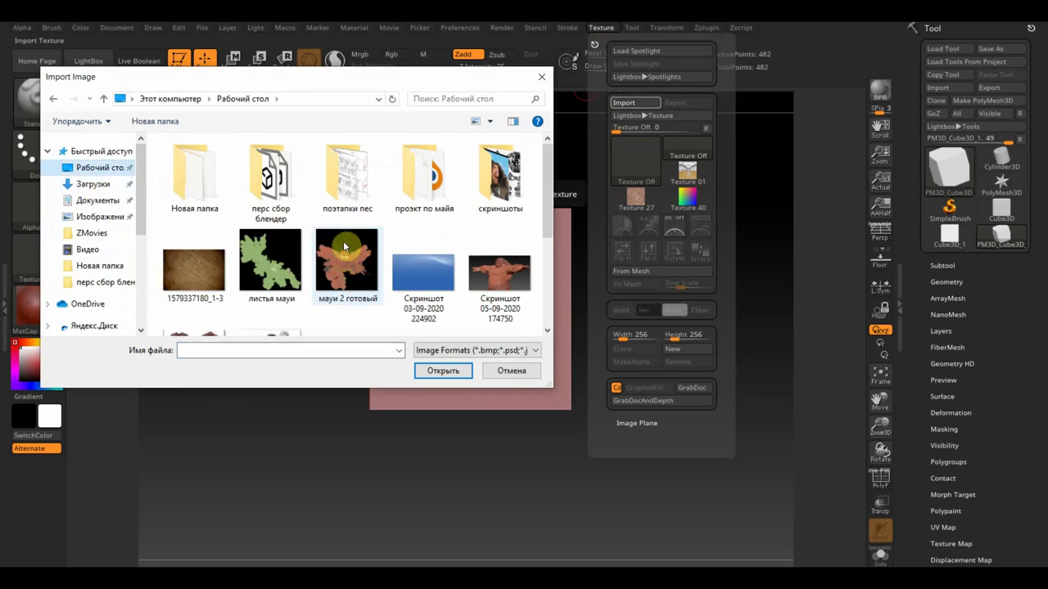
scroll(343, 251, down, 5)
click(439, 203)
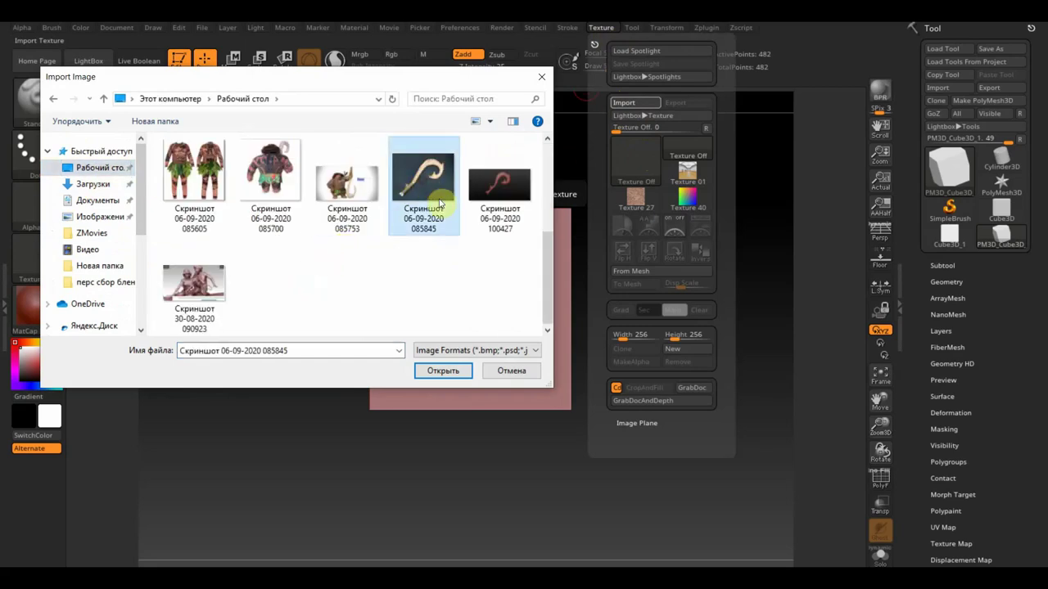
click(442, 372)
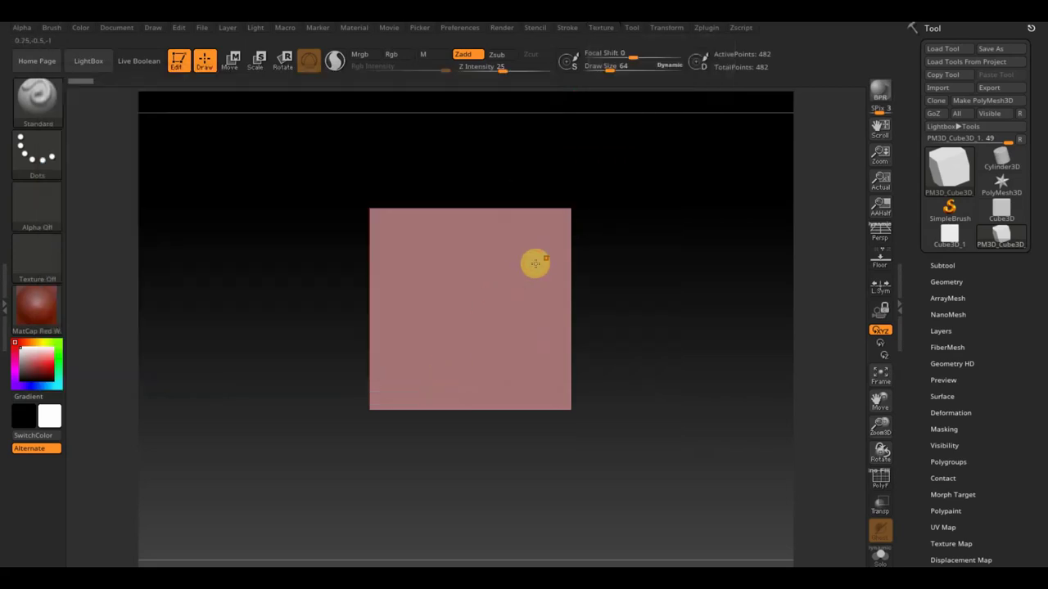
- Select the hook image in the Texture palette and add it to Spotlight
click(600, 27)
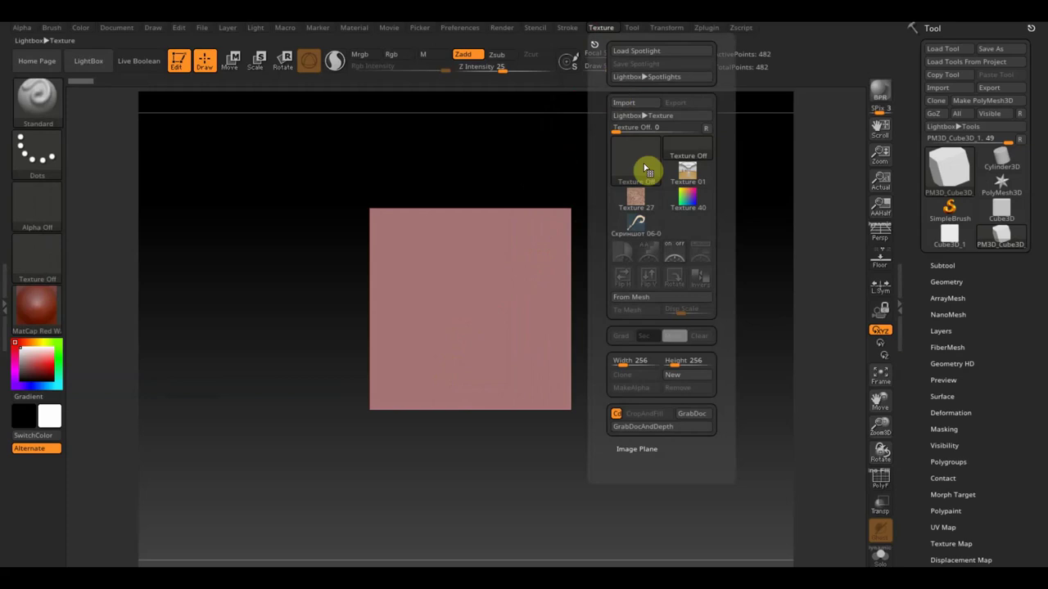
click(636, 226)
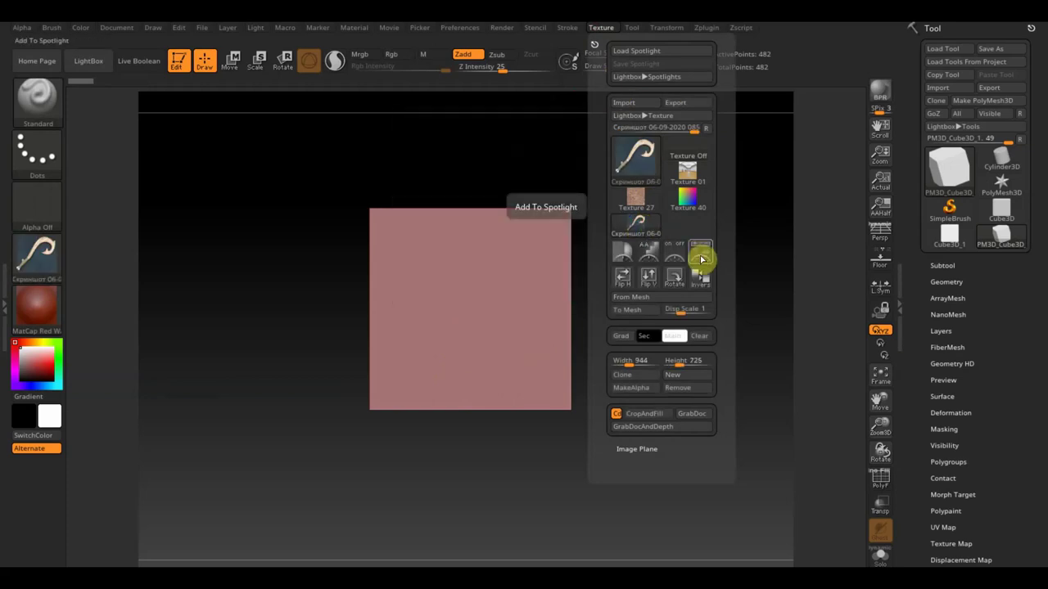
click(702, 254)
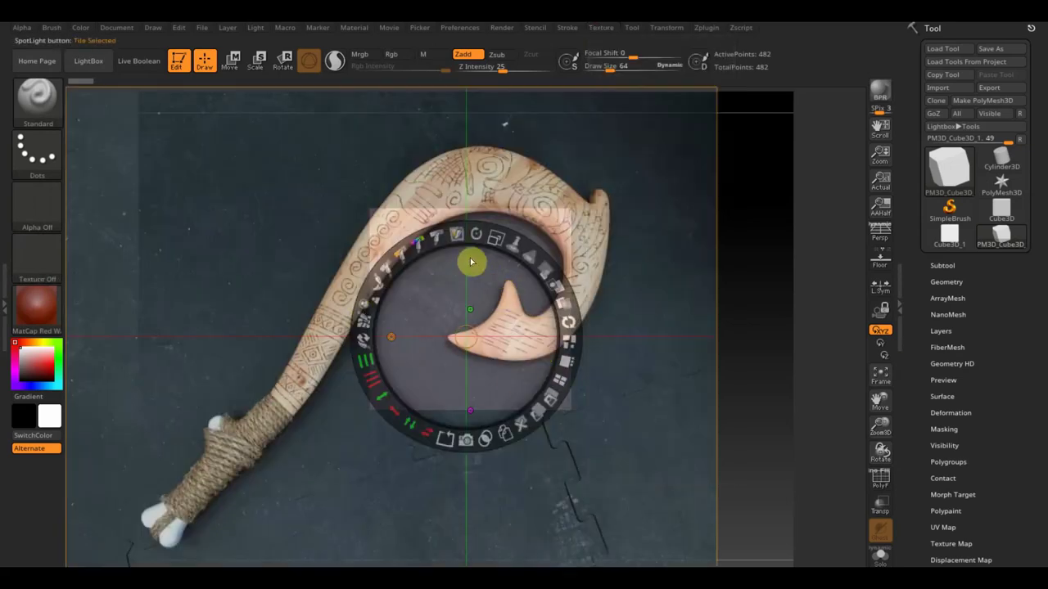
- Scale the hook Spotlight image down over the pink plane, then hide it with Shift+Z
mouse_move(493, 234)
mouse_down()
mouse_move(483, 235)
mouse_move(489, 268)
mouse_move(429, 298)
mouse_move(457, 308)
mouse_move(486, 257)
mouse_move(495, 262)
mouse_up()
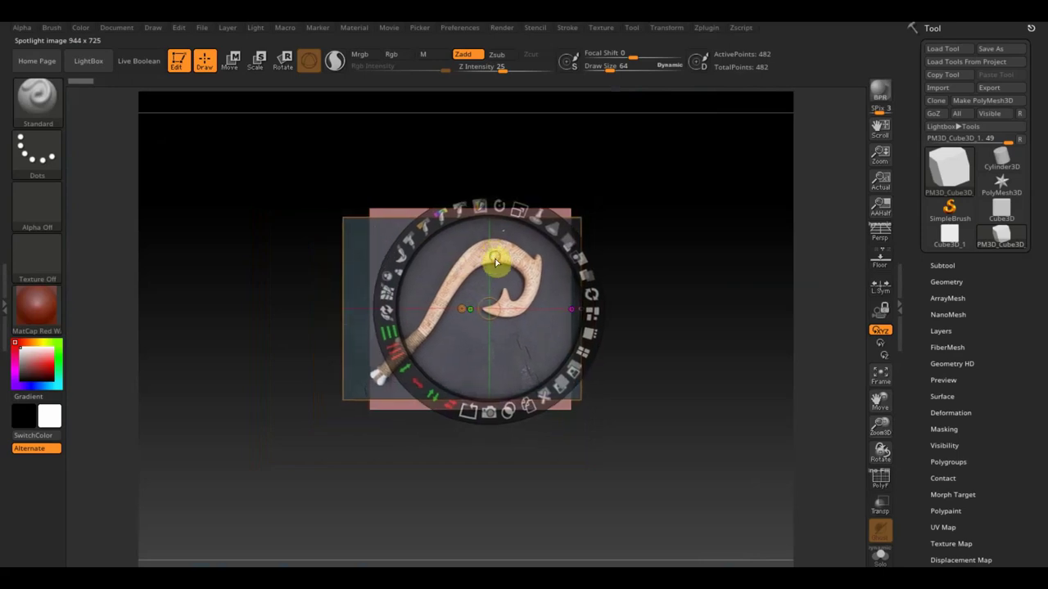
key(shift)
key(shift+z)
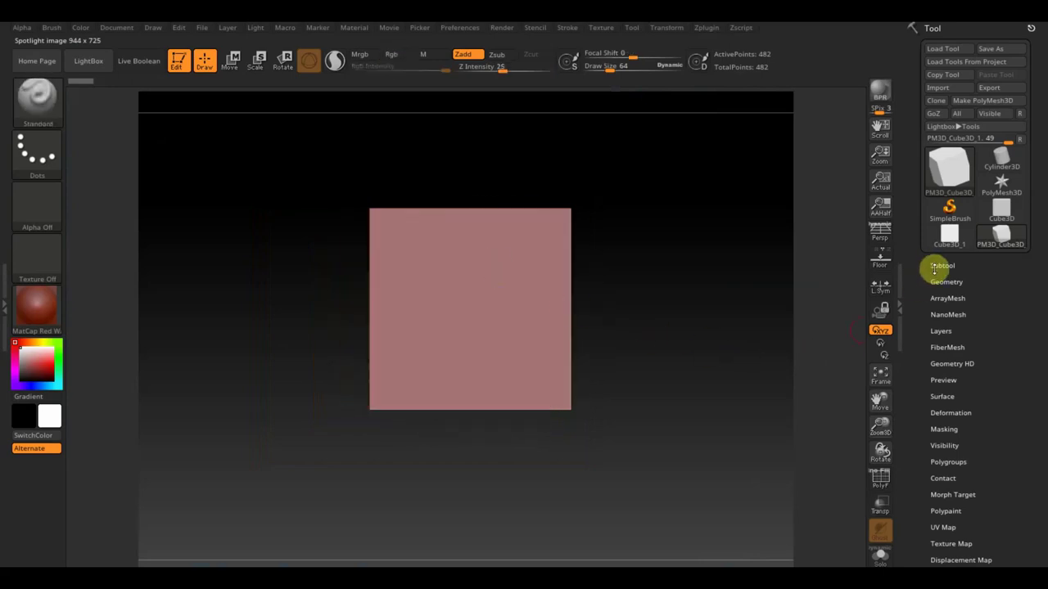
- DynaMesh the plane at the default resolution from Tool > Geometry
click(947, 265)
drag(1036, 362, 1036, 287)
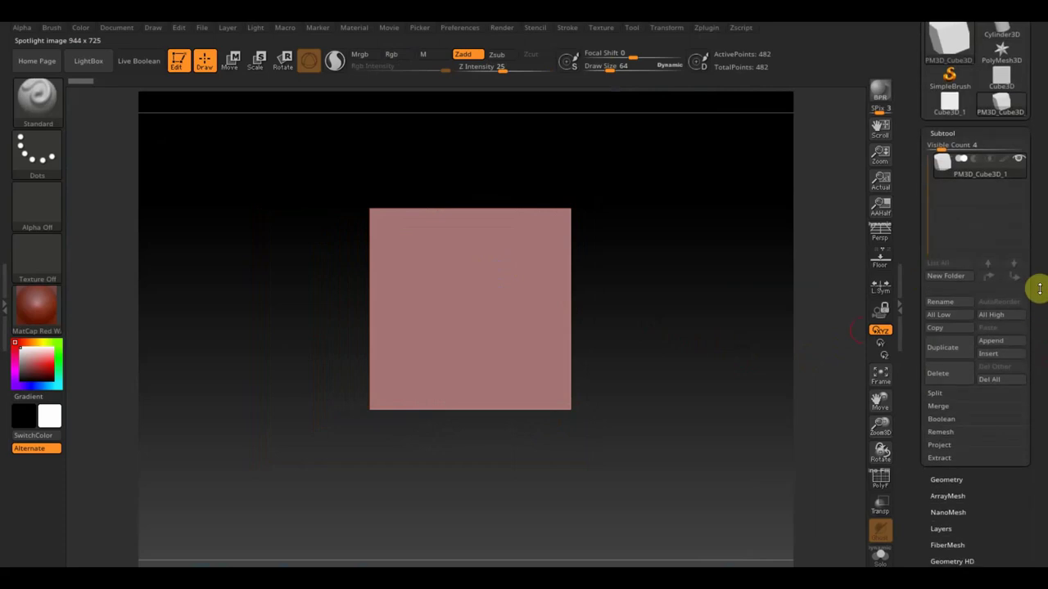
click(947, 481)
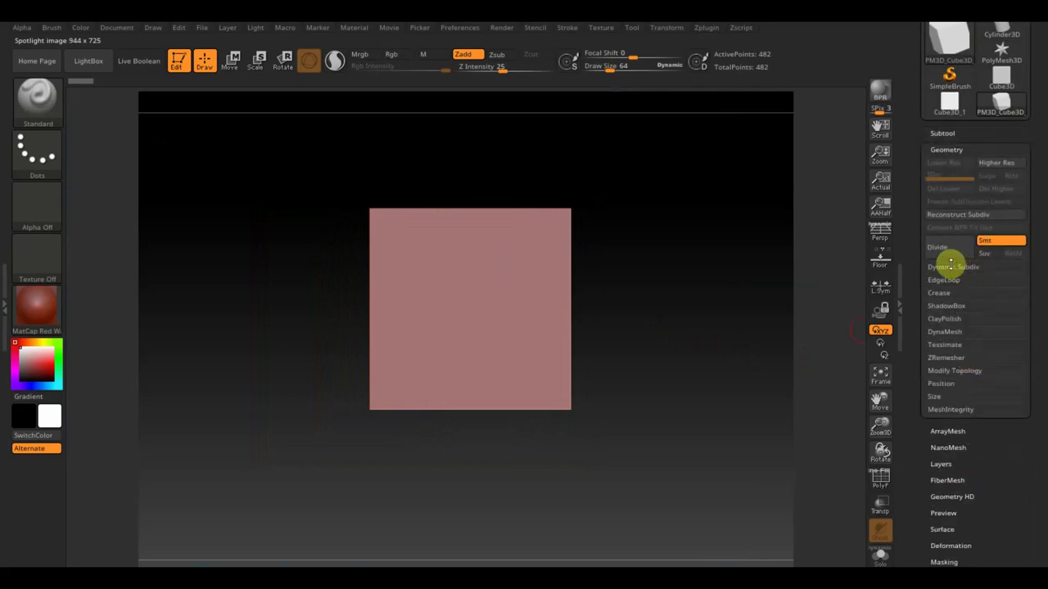
click(946, 331)
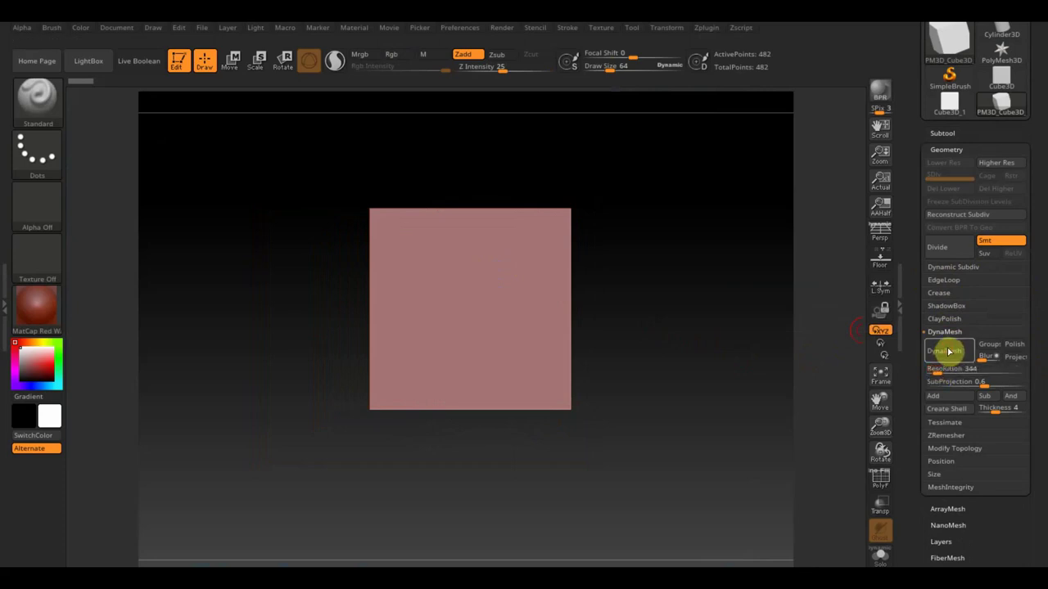
click(939, 352)
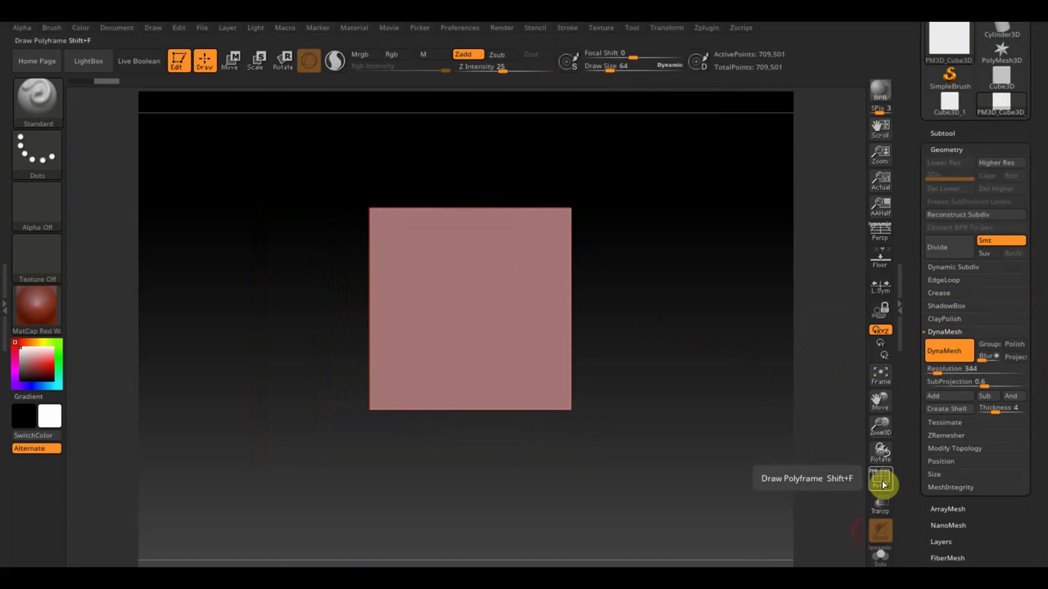
- Toggle the PolyF wireframe on and off twice, then undo the DynaMesh
click(881, 480)
click(882, 483)
click(883, 486)
click(882, 484)
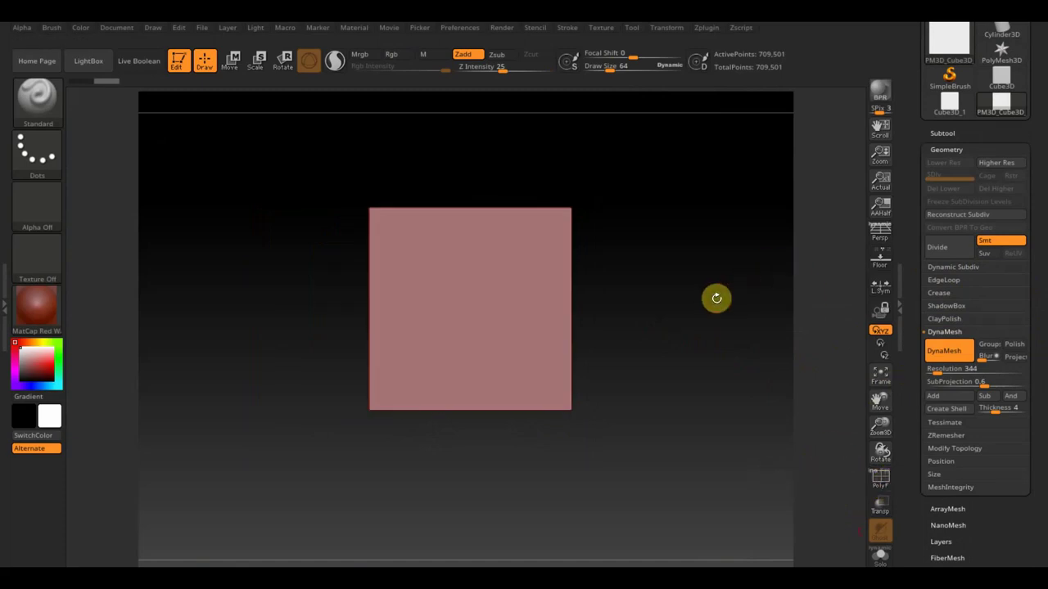
key(ctrl+z)
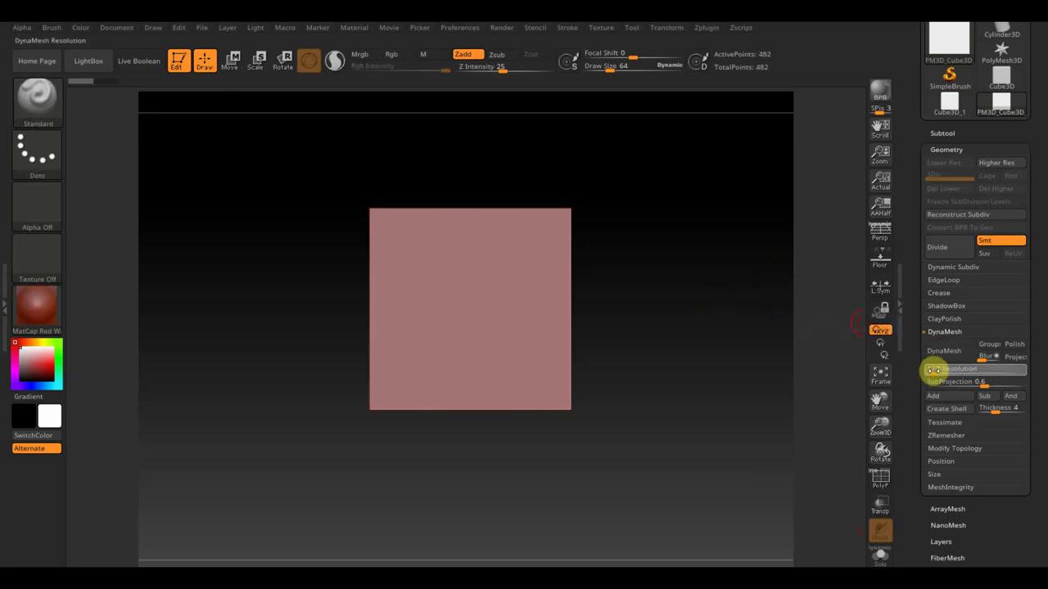
- Remesh the plane at DynaMesh resolution 192 and show the hook Spotlight reference again
drag(933, 370, 957, 368)
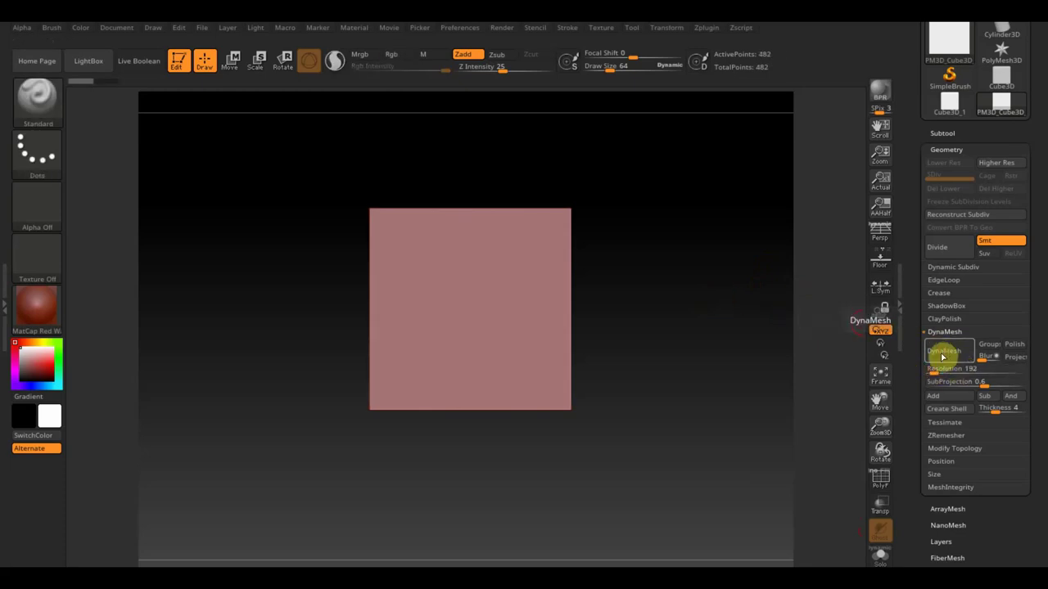
click(946, 352)
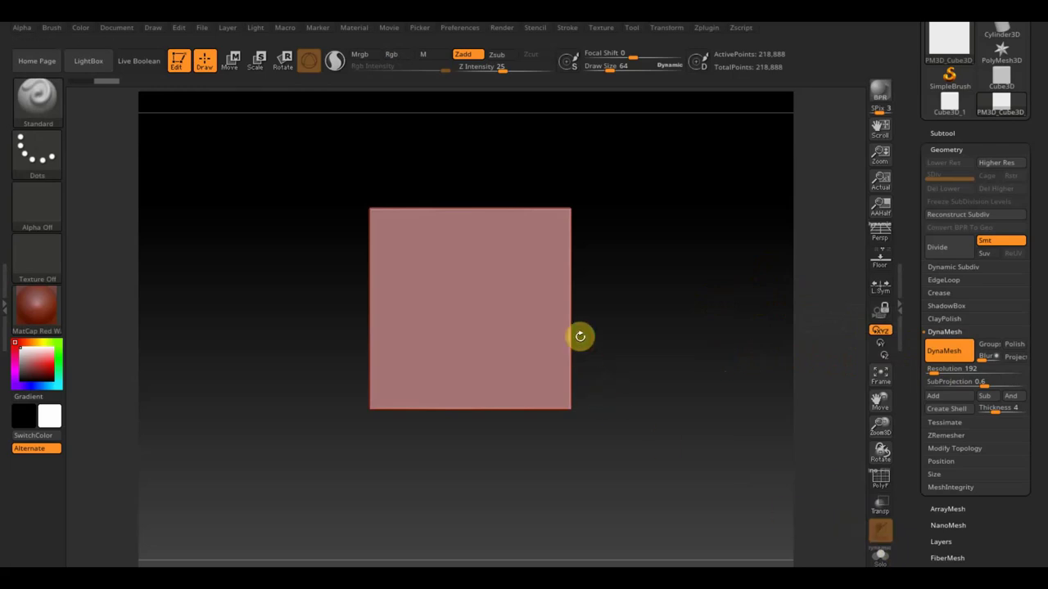
key(shift+z)
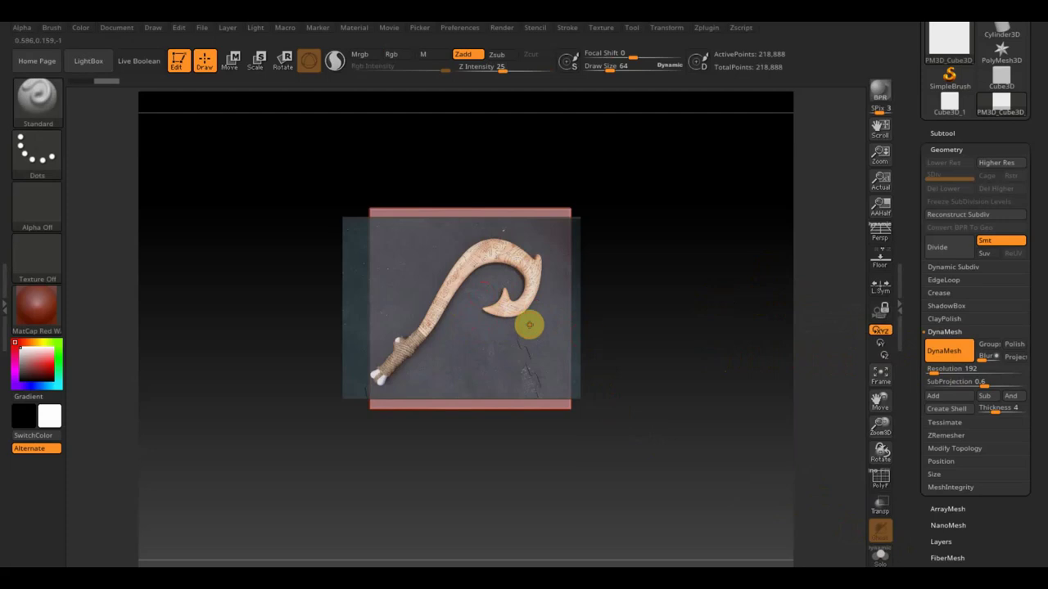
- Enlarge the hook reference photo and the plane until the photo covers most of it
key(z)
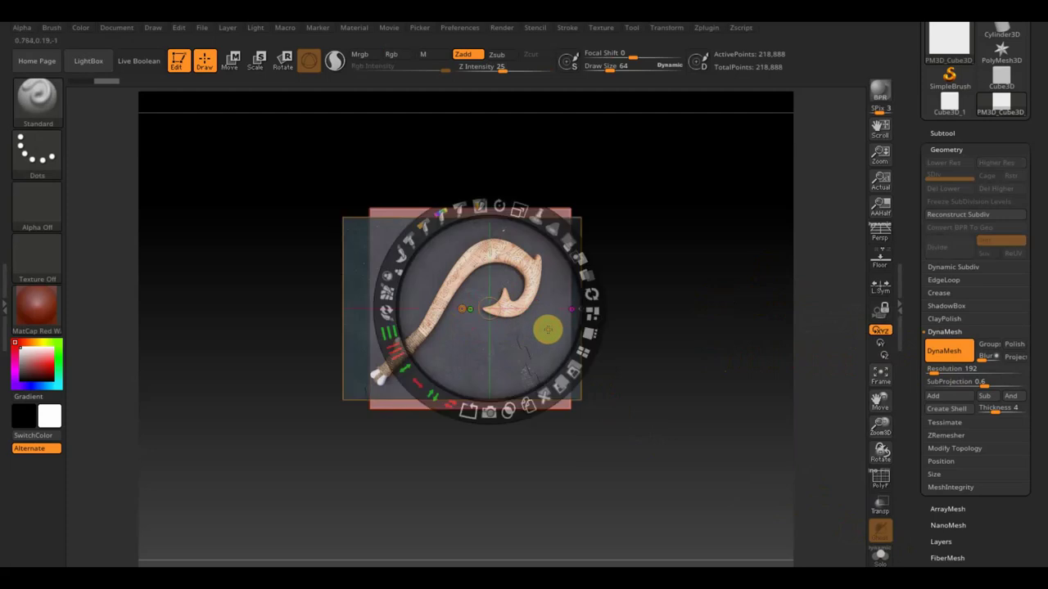
drag(515, 206, 524, 236)
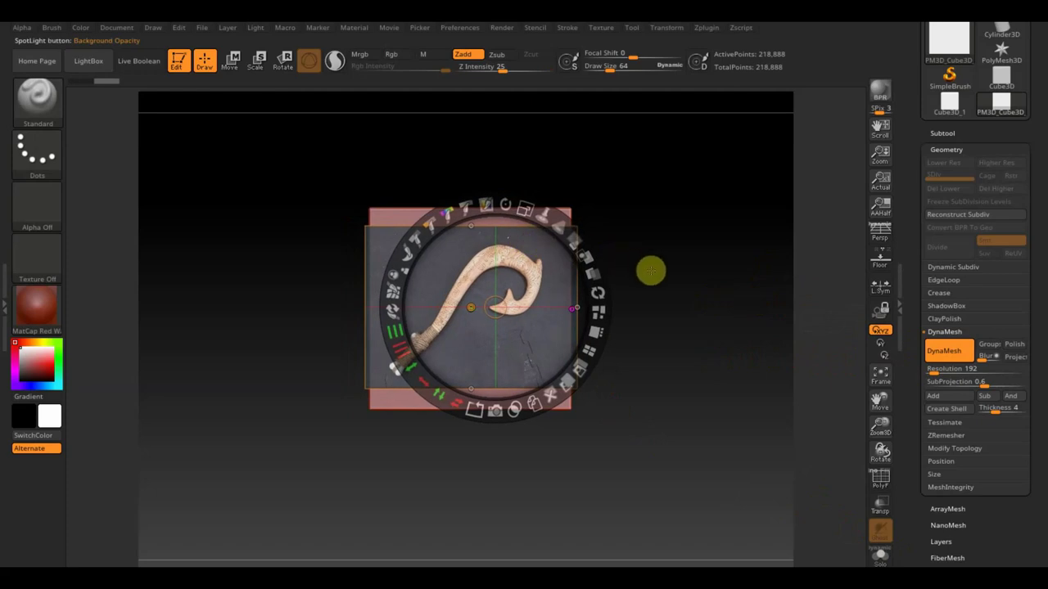
key(z)
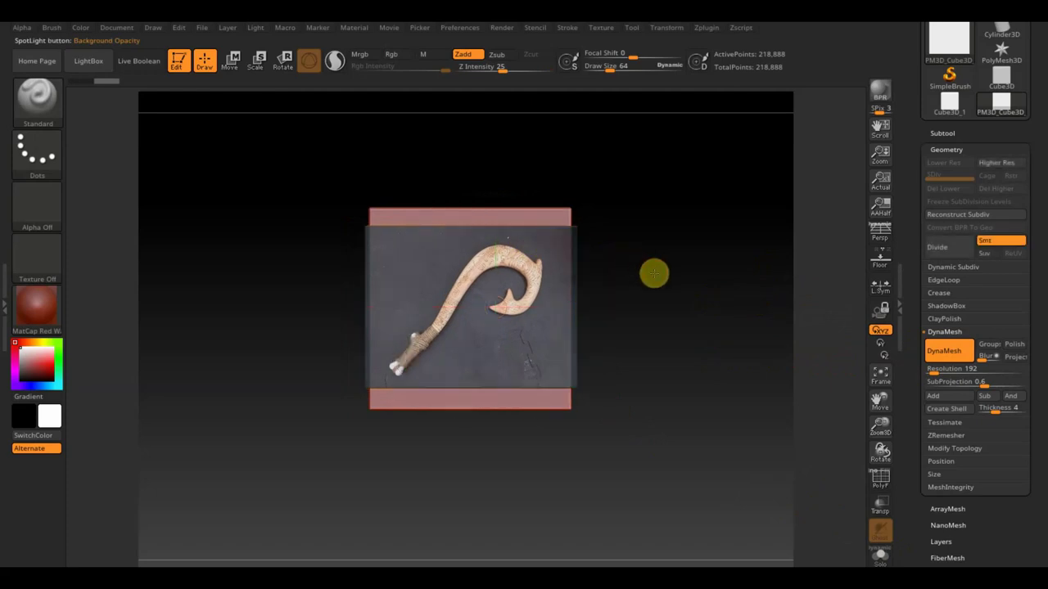
mouse_move(655, 301)
mouse_down()
mouse_move(647, 293)
mouse_move(690, 393)
mouse_move(740, 335)
mouse_up()
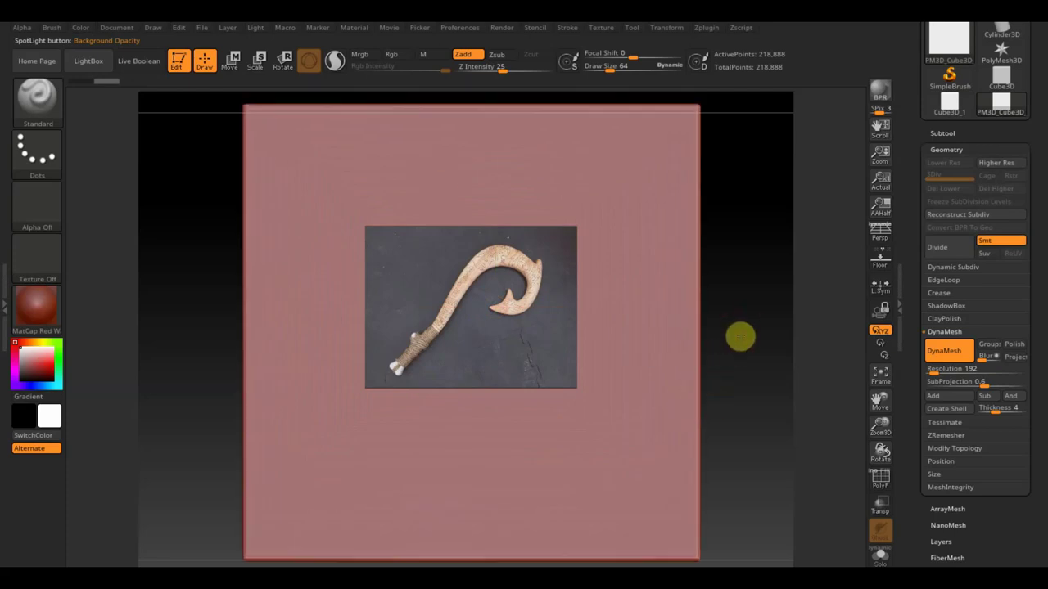
key(z)
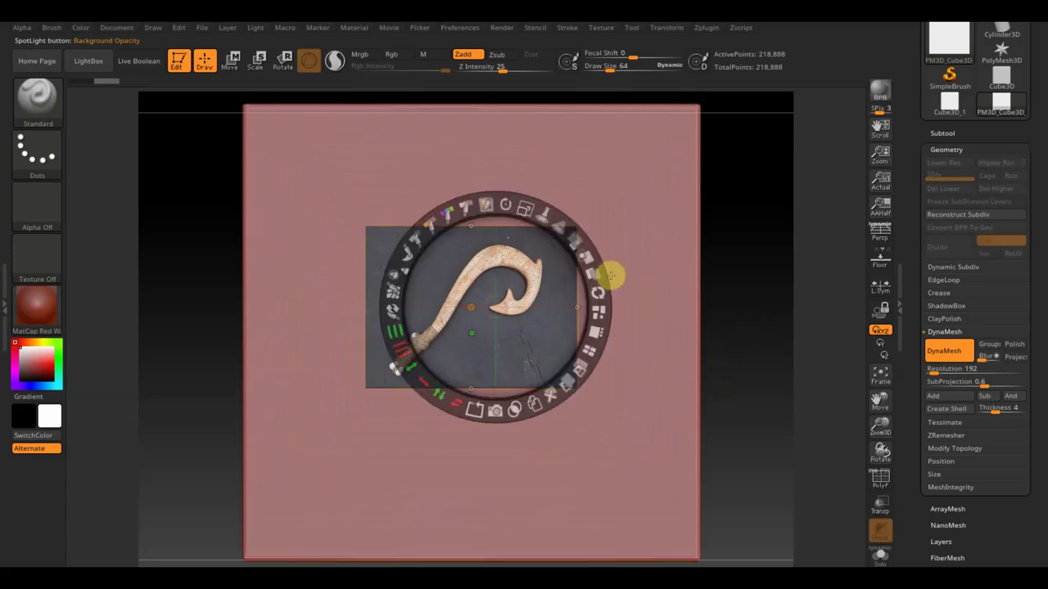
mouse_move(525, 205)
mouse_down()
mouse_move(543, 281)
mouse_move(564, 287)
mouse_up()
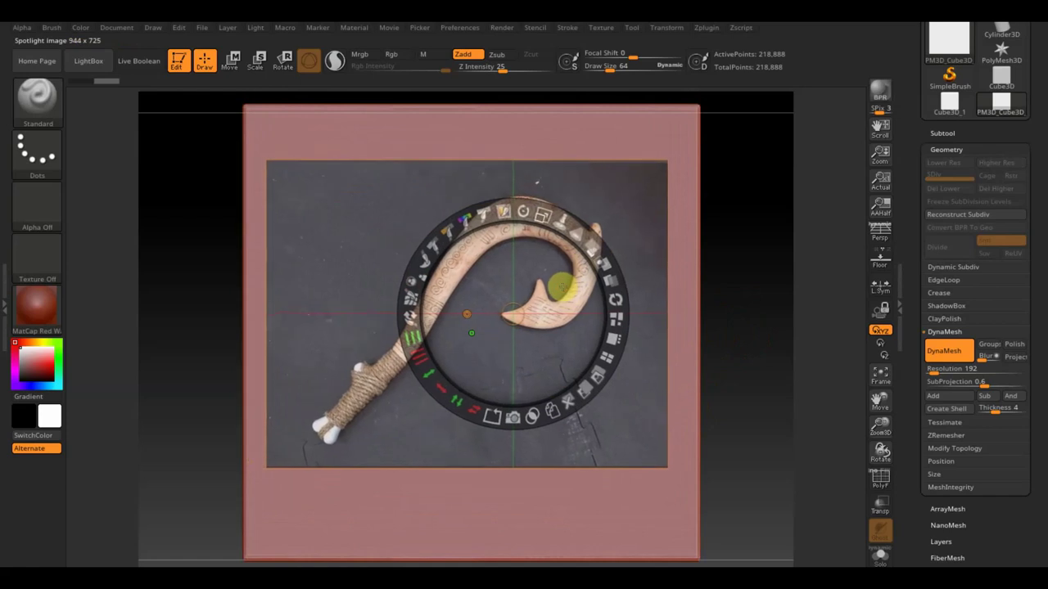
drag(544, 215, 549, 258)
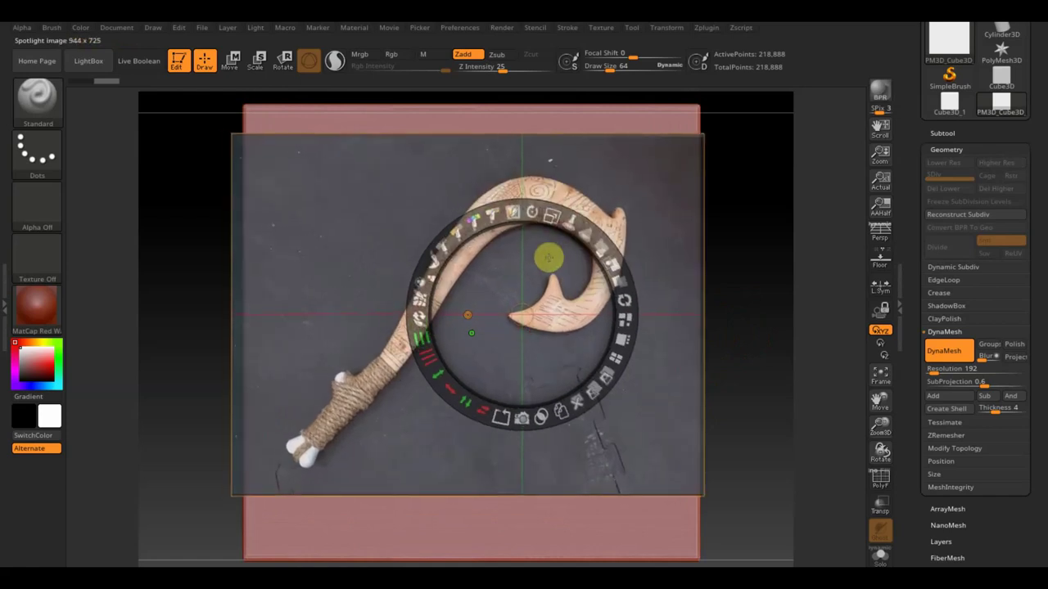
key(z)
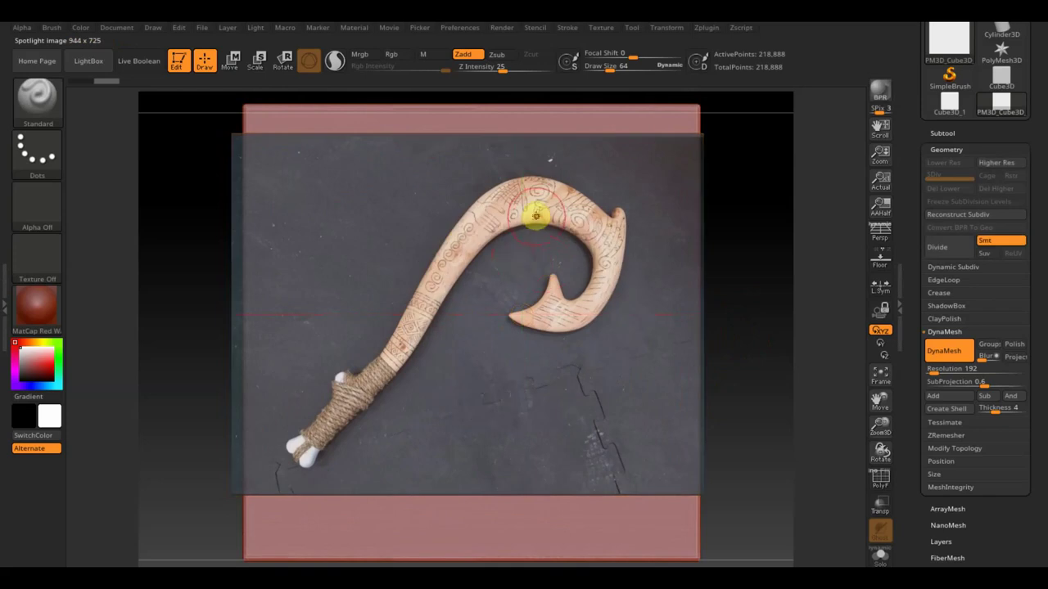
- Reduce Draw Size to about 33 and switch to the MaskPen FreeHand brush
drag(605, 70, 603, 73)
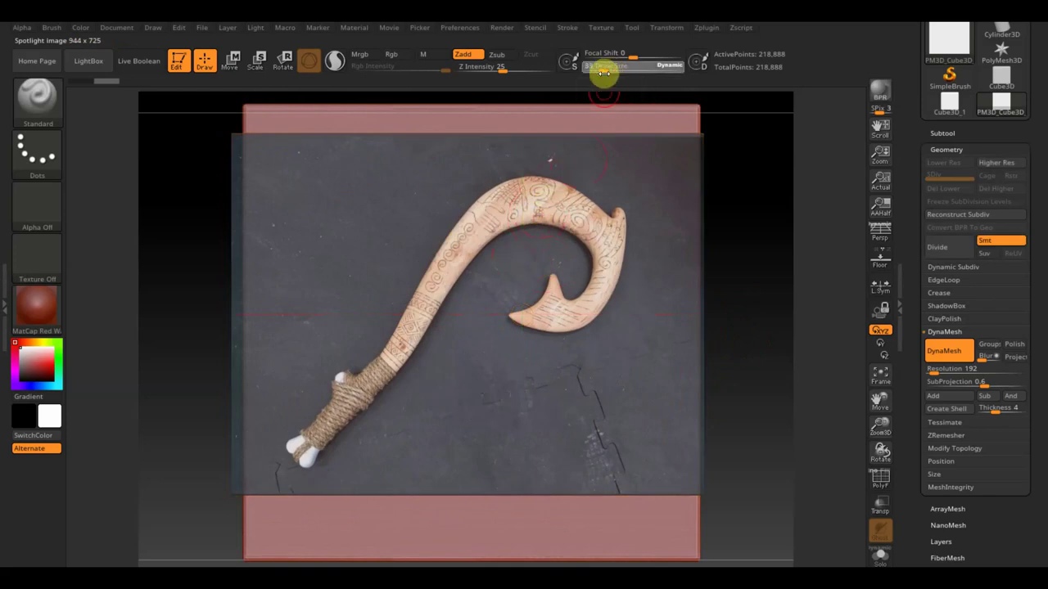
key(ctrl)
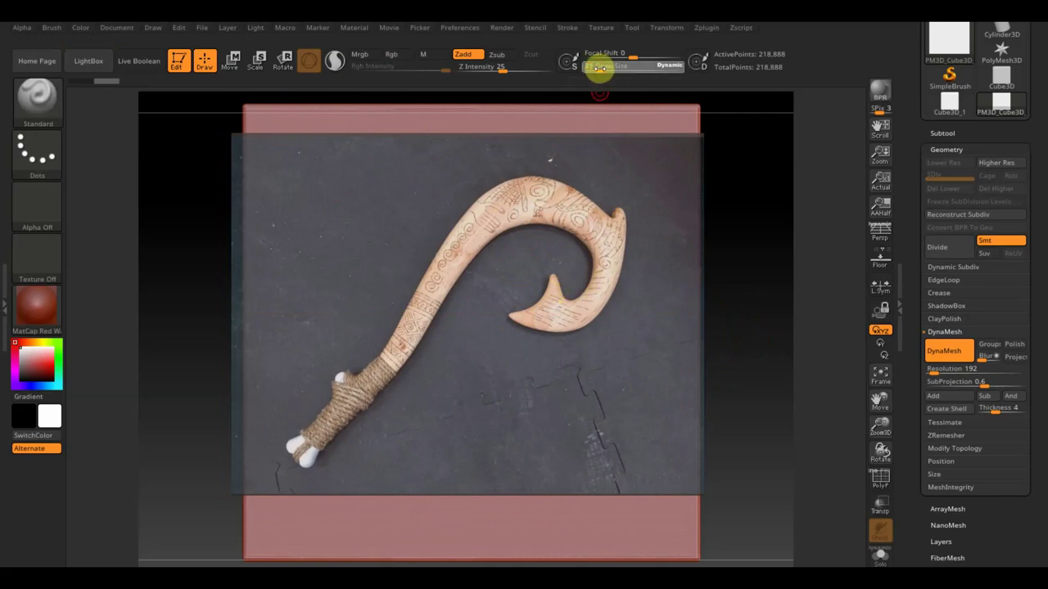
key(ctrl)
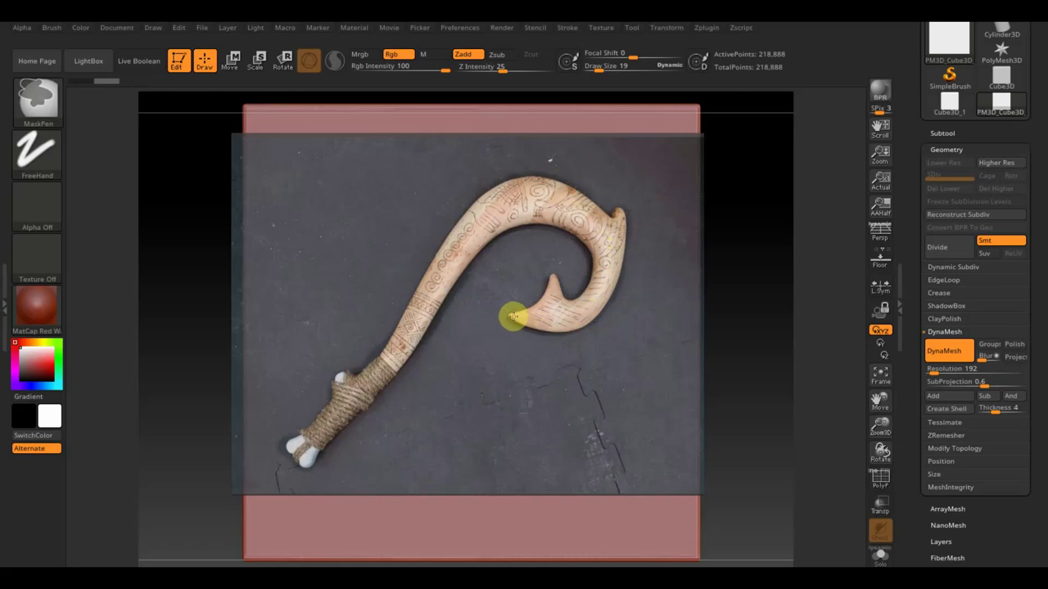
- Finish the MaskPen trace of the hook outline and hide the Spotlight photo
key(ctrl)
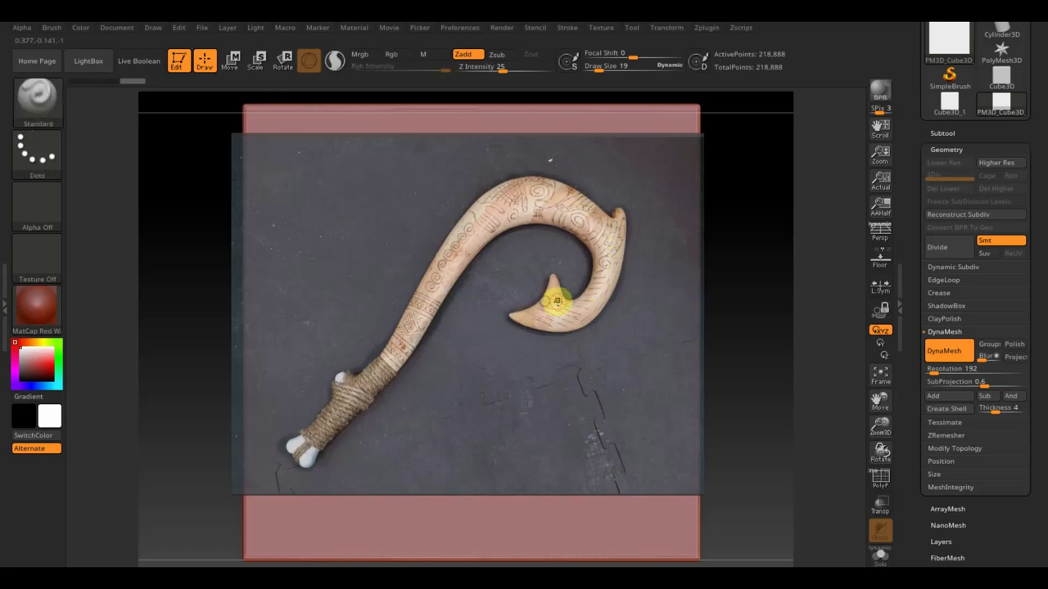
key(shift+z)
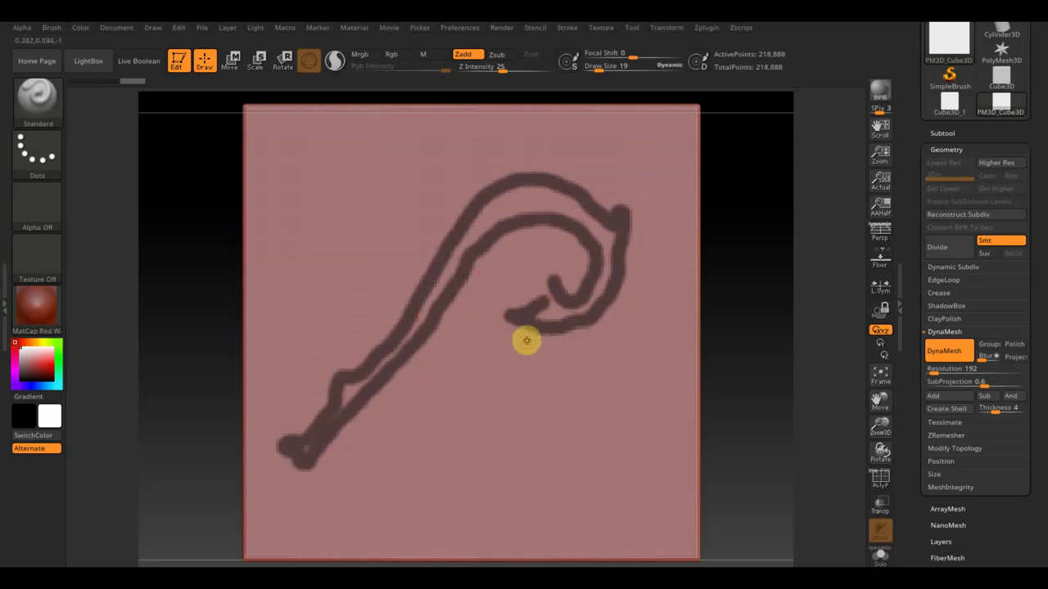
- Close the outline gap and mask the inside of the hook curl until the silhouette is solid
key(ctrl)
mouse_move(553, 281)
ctrl+mouse_down()
mouse_move(564, 327)
mouse_move(615, 234)
mouse_move(545, 192)
mouse_move(496, 202)
mouse_move(469, 226)
mouse_move(559, 199)
mouse_move(563, 213)
mouse_move(502, 218)
mouse_move(515, 203)
mouse_move(458, 252)
mouse_move(499, 222)
mouse_move(314, 441)
mouse_move(315, 465)
mouse_move(349, 380)
mouse_move(342, 367)
mouse_move(337, 376)
mouse_move(387, 373)
ctrl+mouse_up()
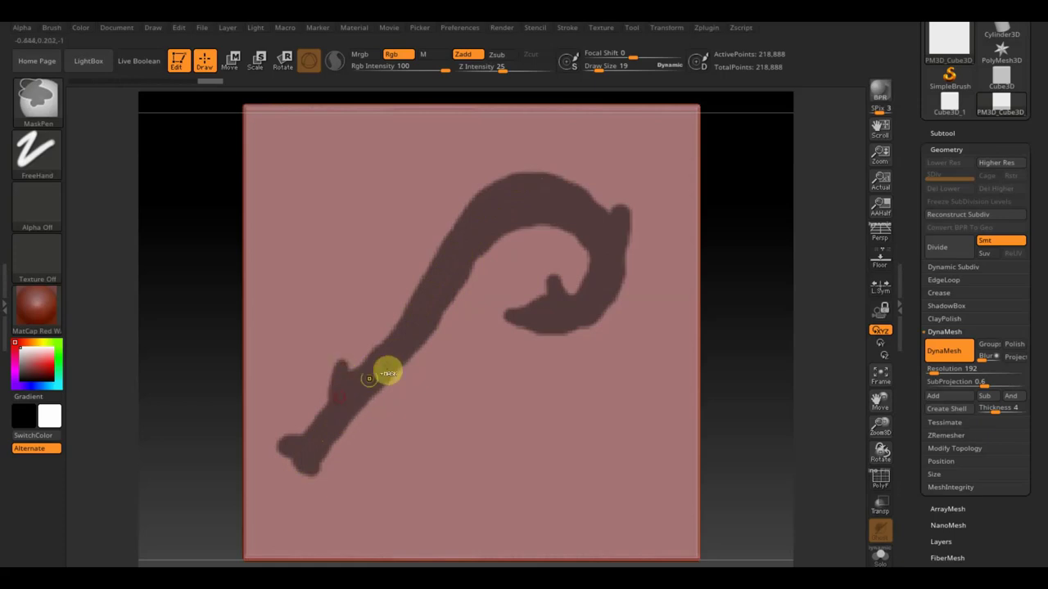
mouse_move(553, 292)
ctrl+mouse_down()
mouse_move(545, 302)
mouse_move(612, 234)
mouse_move(622, 286)
mouse_move(645, 228)
mouse_move(634, 223)
mouse_move(639, 276)
mouse_move(633, 215)
mouse_move(641, 227)
mouse_move(630, 236)
mouse_move(624, 212)
ctrl+mouse_up()
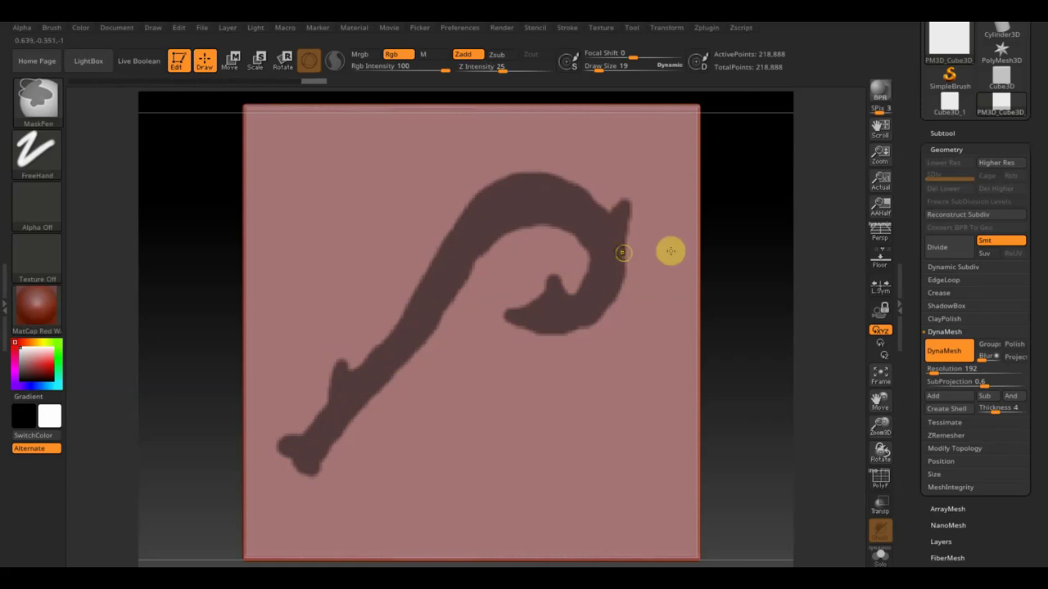
key(ctrl)
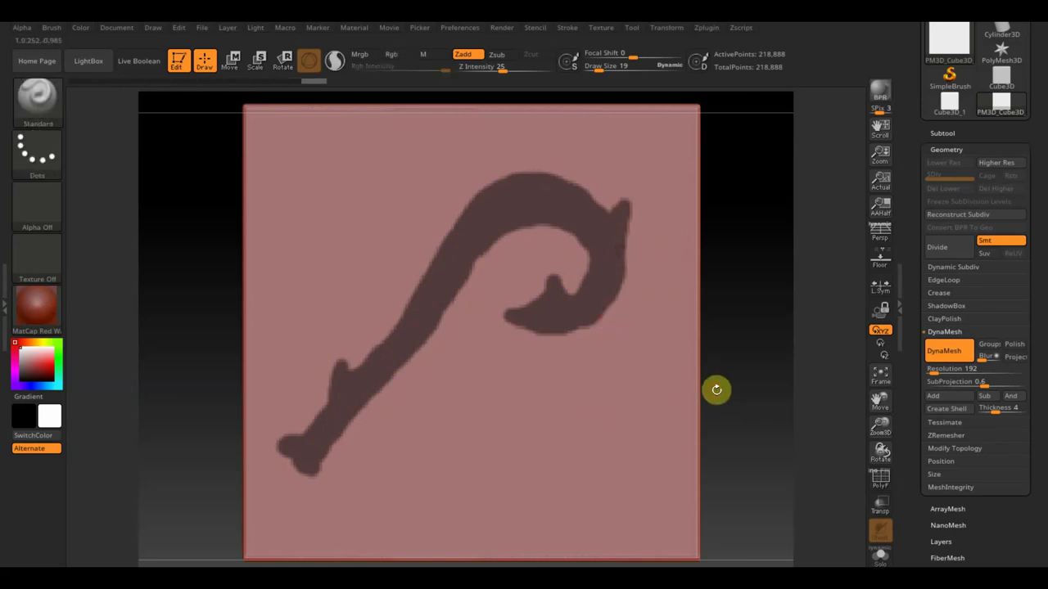
- Invert the mask, pull the hook out as a slab with the Move gizmo, and clear the mask
mouse_move(715, 388)
mouse_down()
mouse_move(756, 389)
mouse_move(711, 393)
mouse_move(753, 394)
mouse_move(758, 425)
mouse_move(722, 295)
mouse_move(753, 404)
mouse_move(713, 404)
mouse_up()
alt+drag(709, 346, 653, 399)
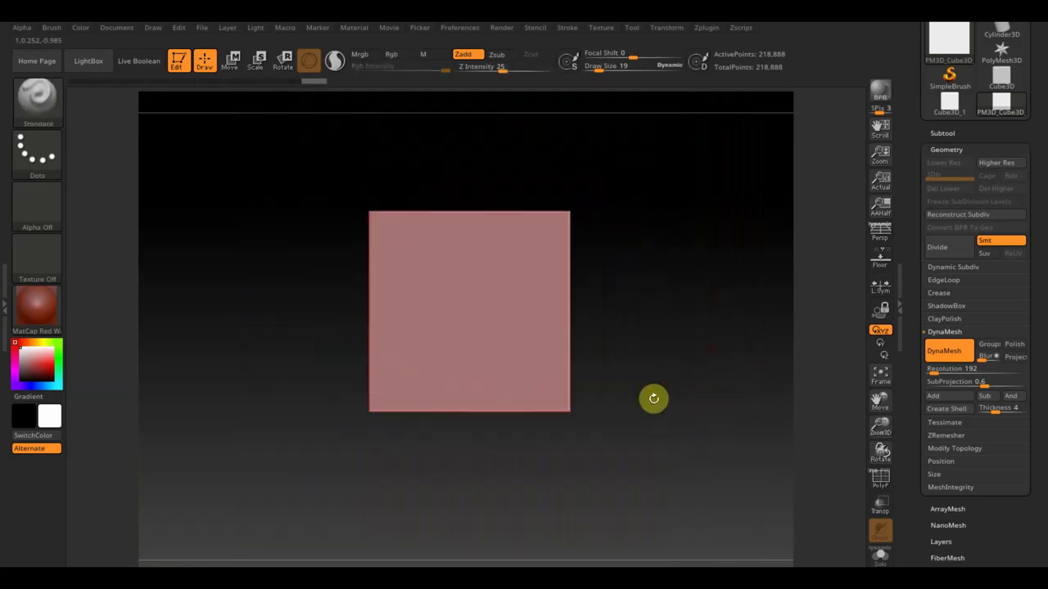
ctrl+click(661, 393)
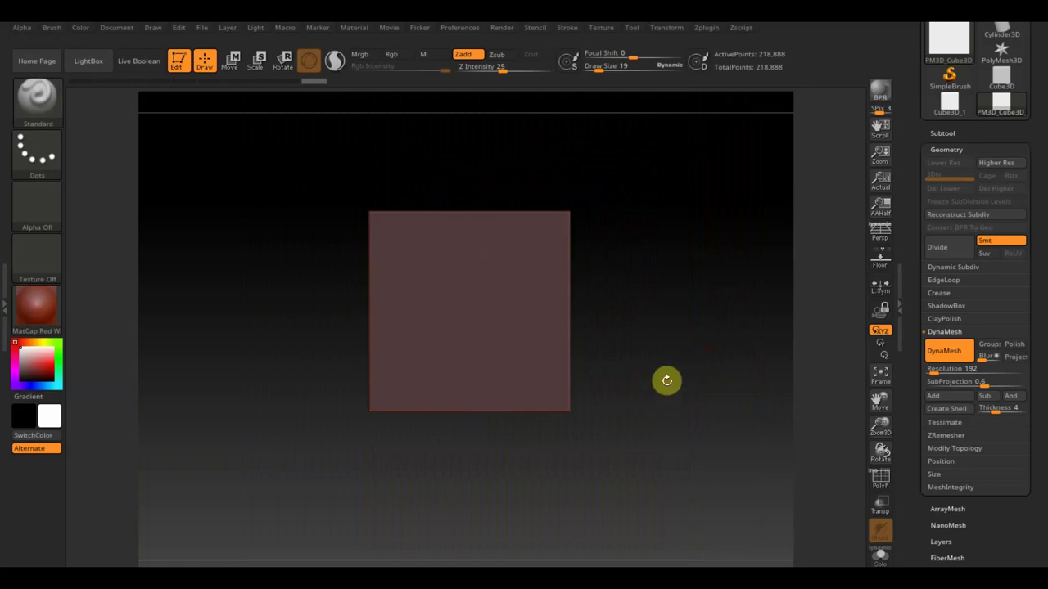
click(232, 62)
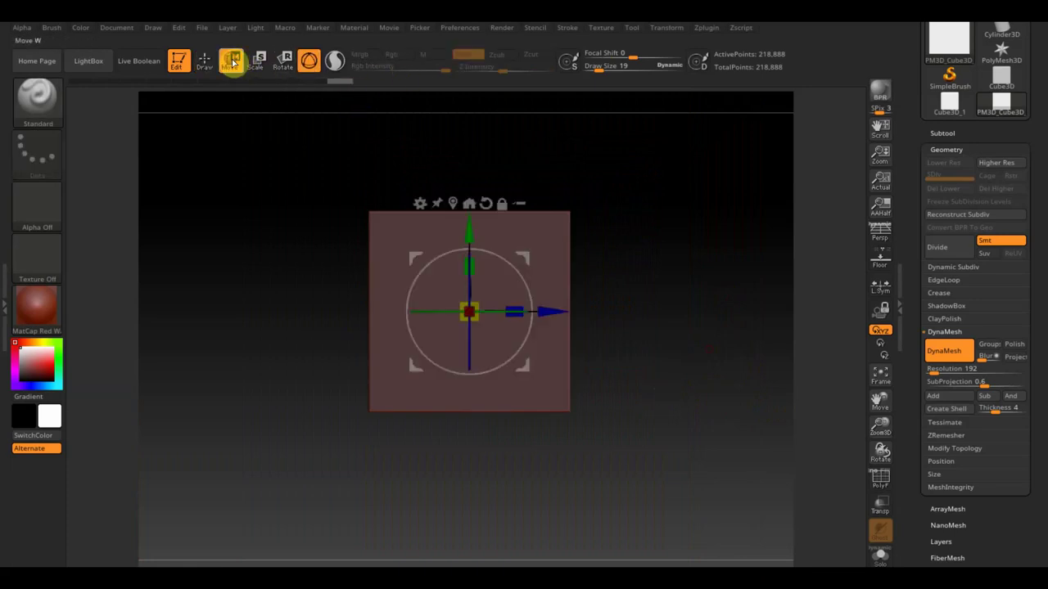
ctrl+drag(552, 311, 567, 312)
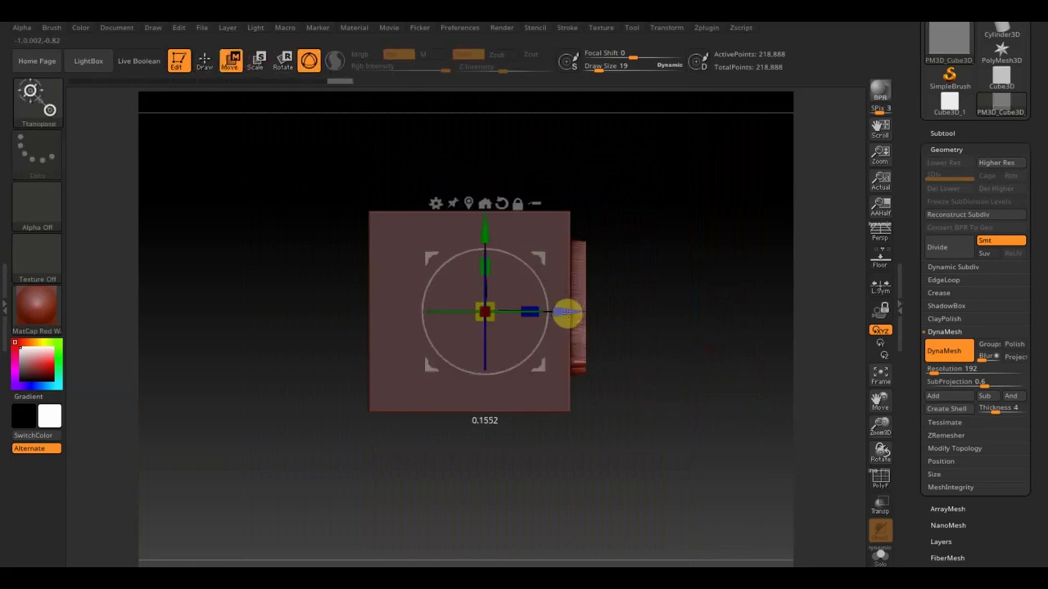
click(205, 60)
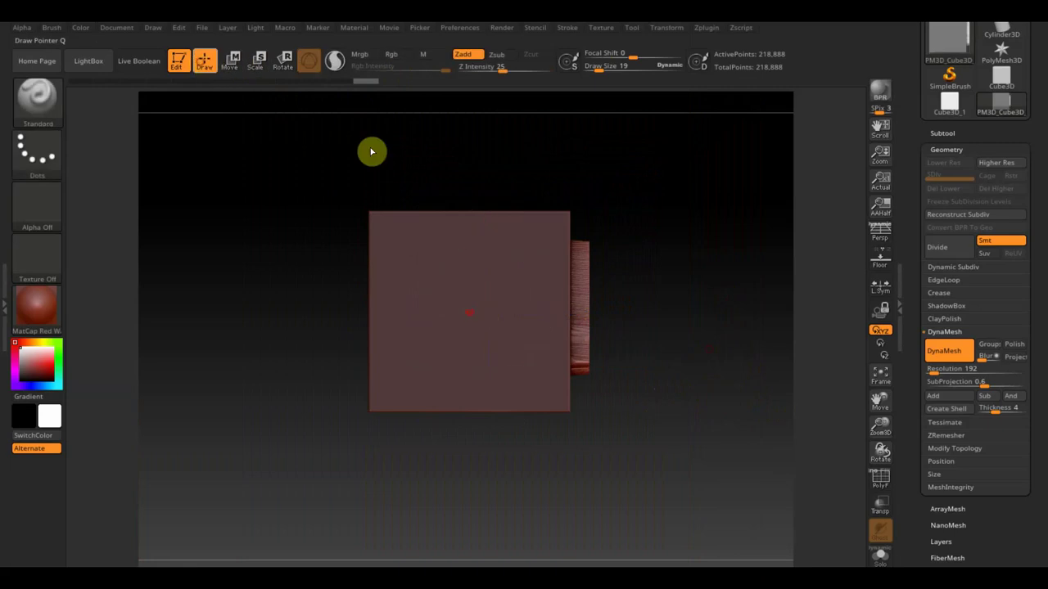
ctrl+drag(659, 232, 692, 347)
- Hide the block body with a rectangle selection, leaving the 9,922-point hook in front view
key(ctrl)
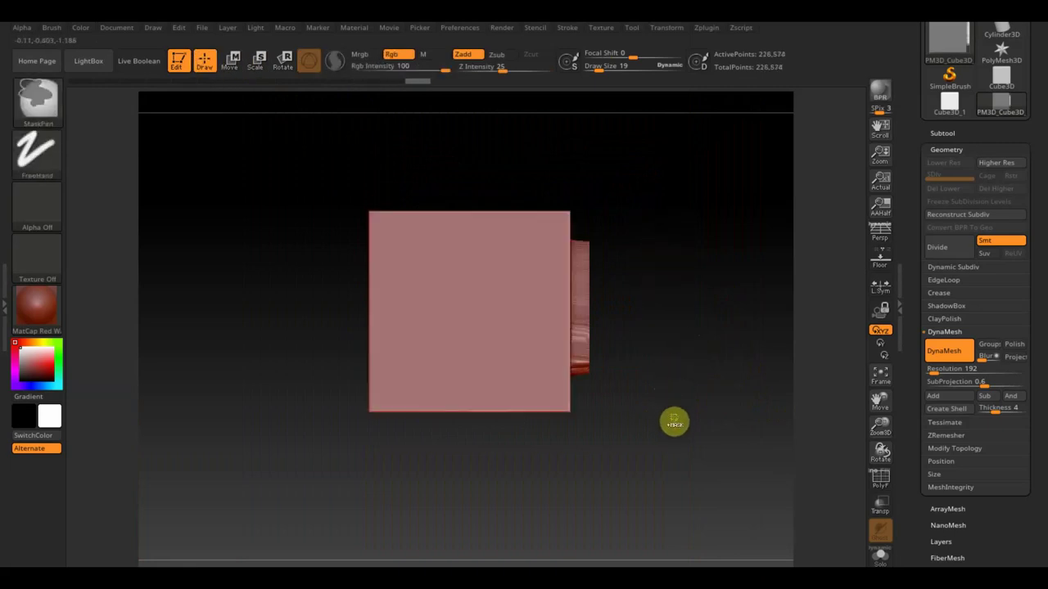
ctrl+drag(696, 433, 576, 215)
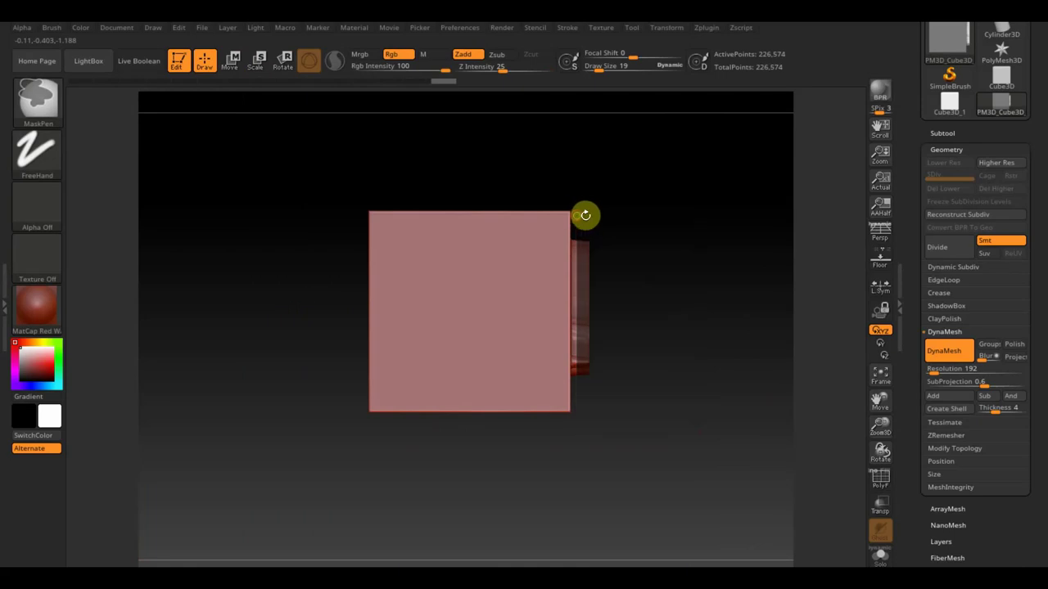
mouse_move(707, 283)
mouse_down()
mouse_move(639, 294)
mouse_move(710, 288)
mouse_up()
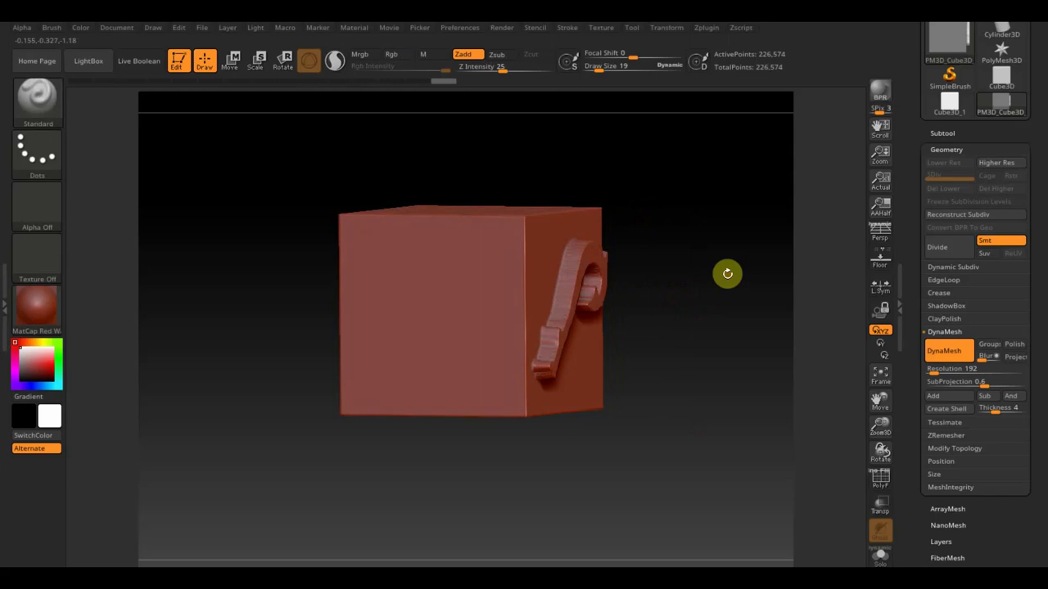
key(ctrl+shift)
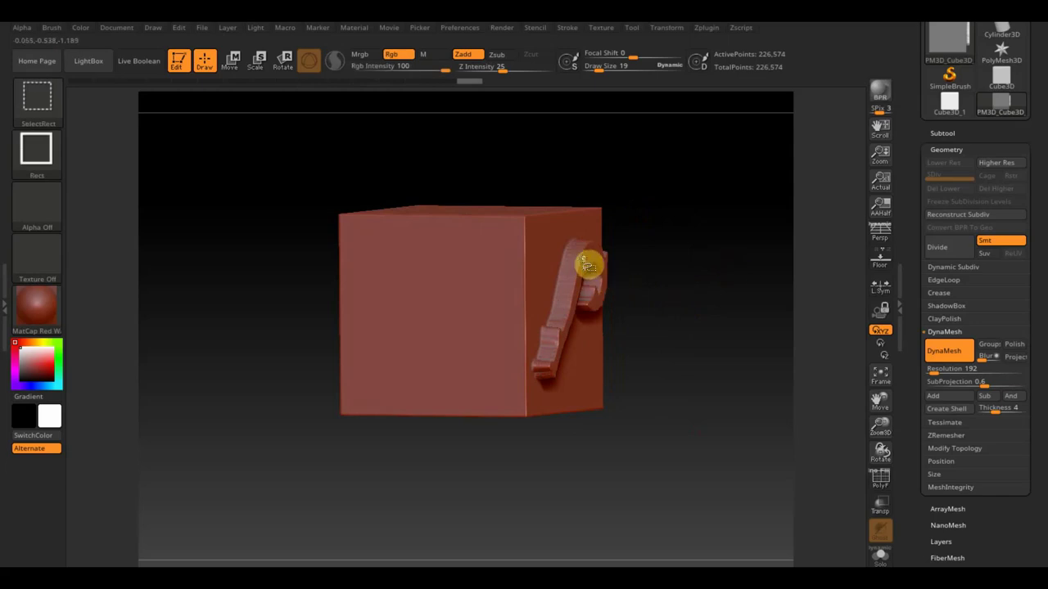
ctrl+shift+click(581, 258)
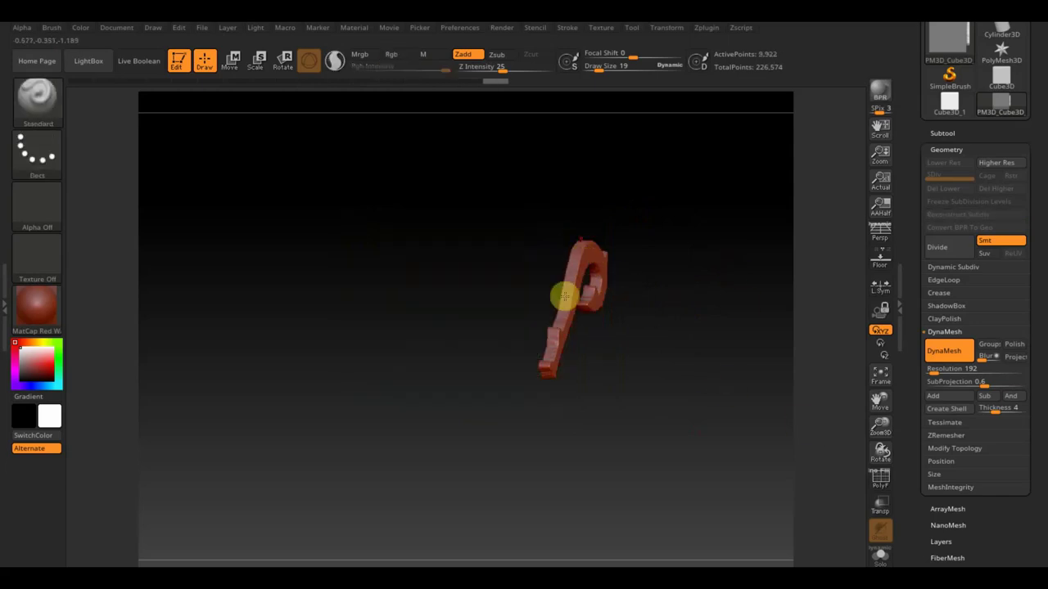
shift+drag(654, 382, 619, 381)
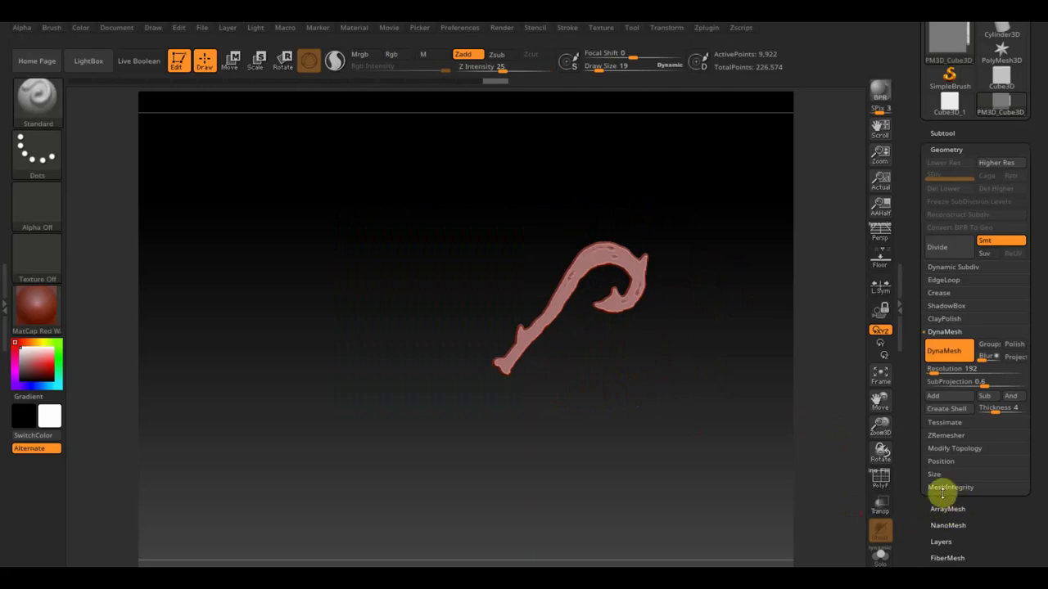
- Delete the hidden block geometry with Modify Topology > Del Hidden and orbit to check the hook
click(953, 452)
click(945, 423)
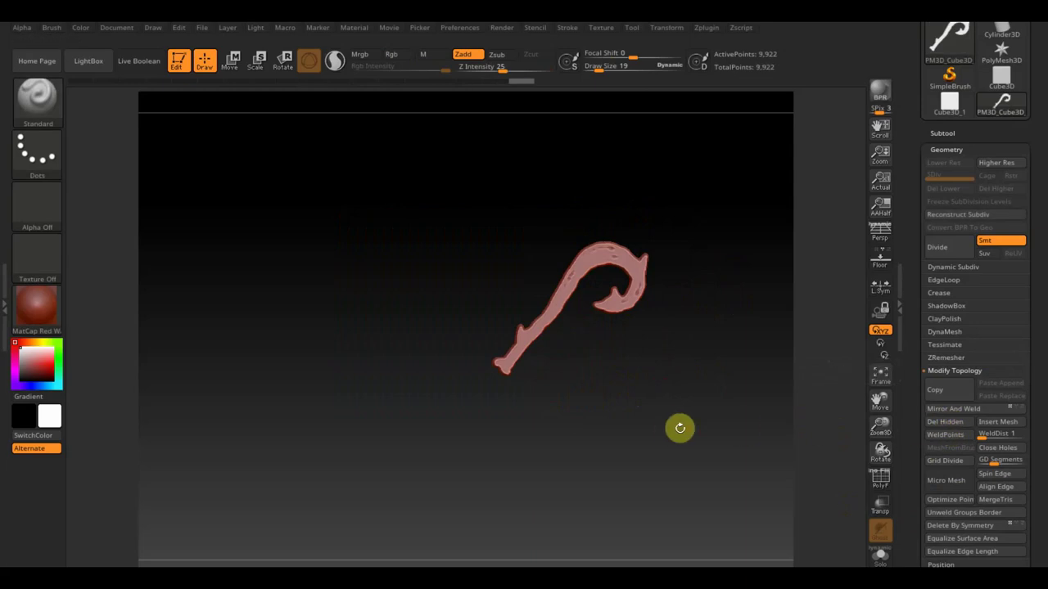
mouse_move(679, 427)
mouse_down()
mouse_move(512, 437)
mouse_move(691, 451)
mouse_move(699, 433)
mouse_move(680, 431)
mouse_move(692, 475)
mouse_up()
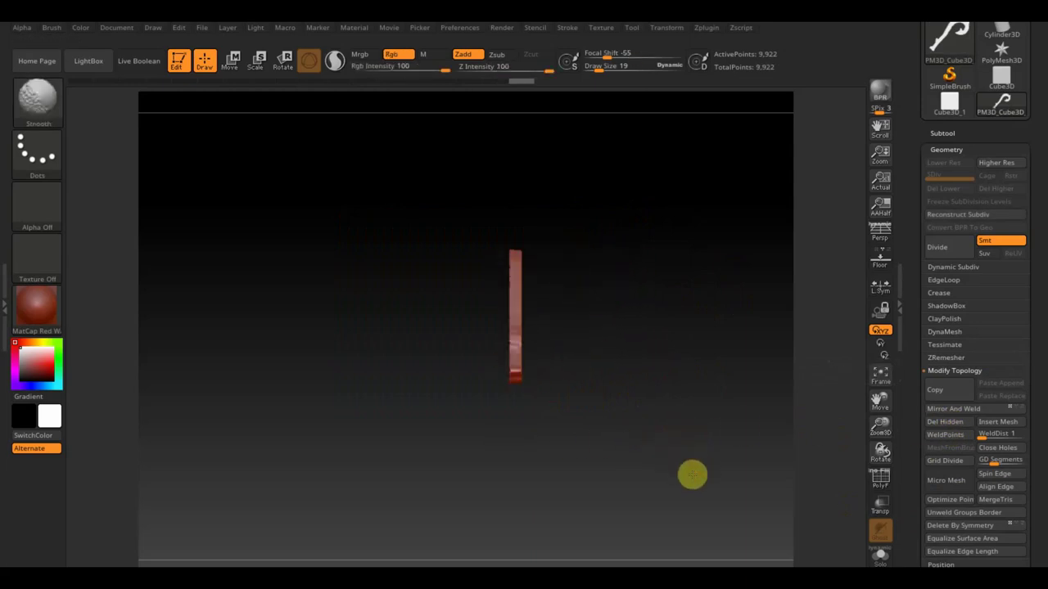
mouse_move(683, 414)
mouse_down()
mouse_move(680, 504)
mouse_move(680, 438)
mouse_up()
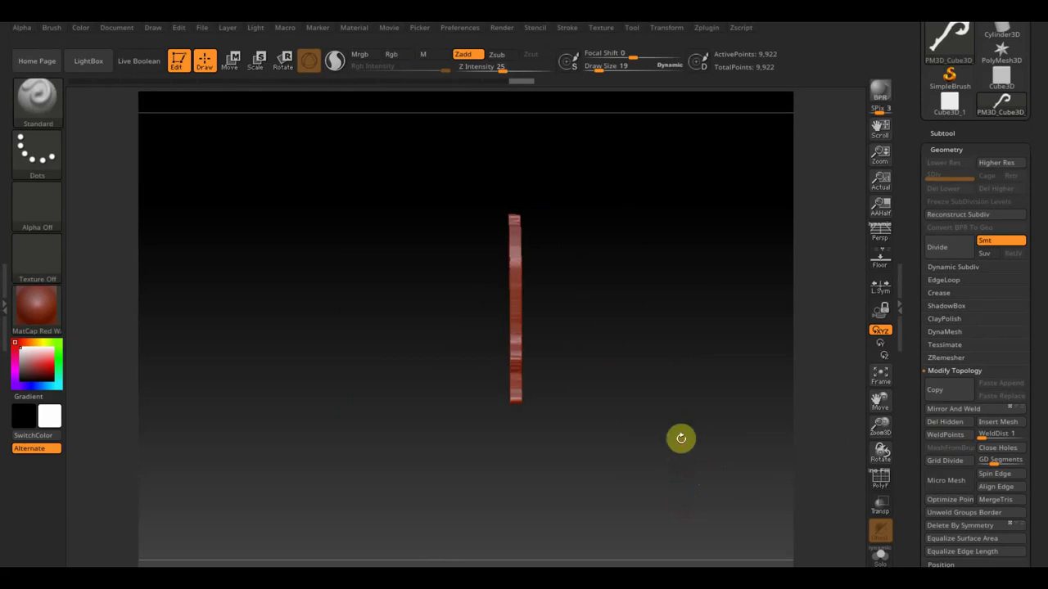
- Turn on the floor grid and place the Move transform gizmo on the hook
click(881, 264)
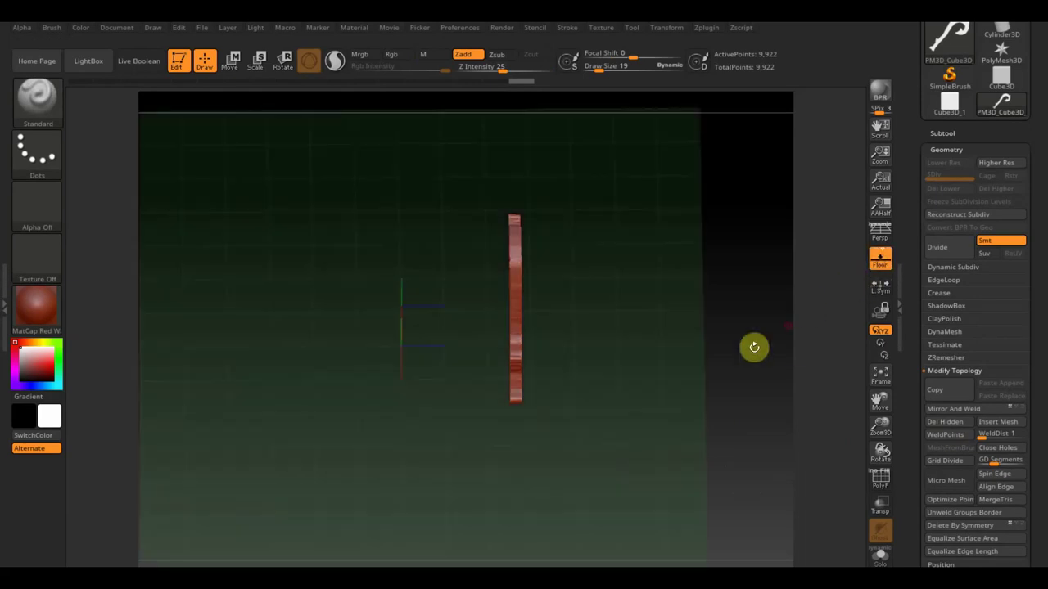
mouse_move(723, 381)
shift+mouse_down()
mouse_move(737, 349)
mouse_move(720, 316)
mouse_move(716, 390)
shift+mouse_up()
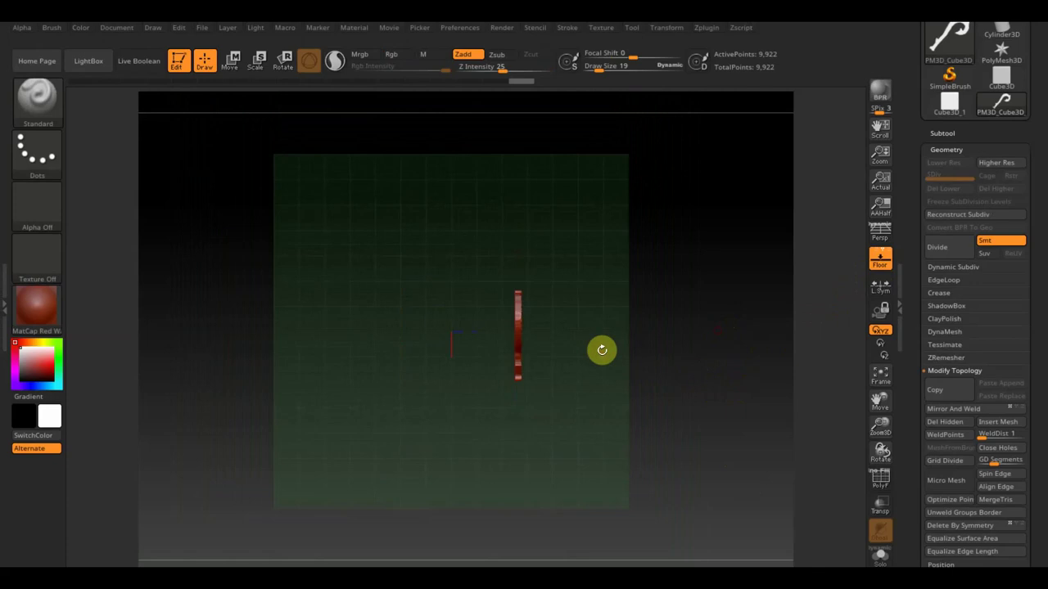
click(233, 62)
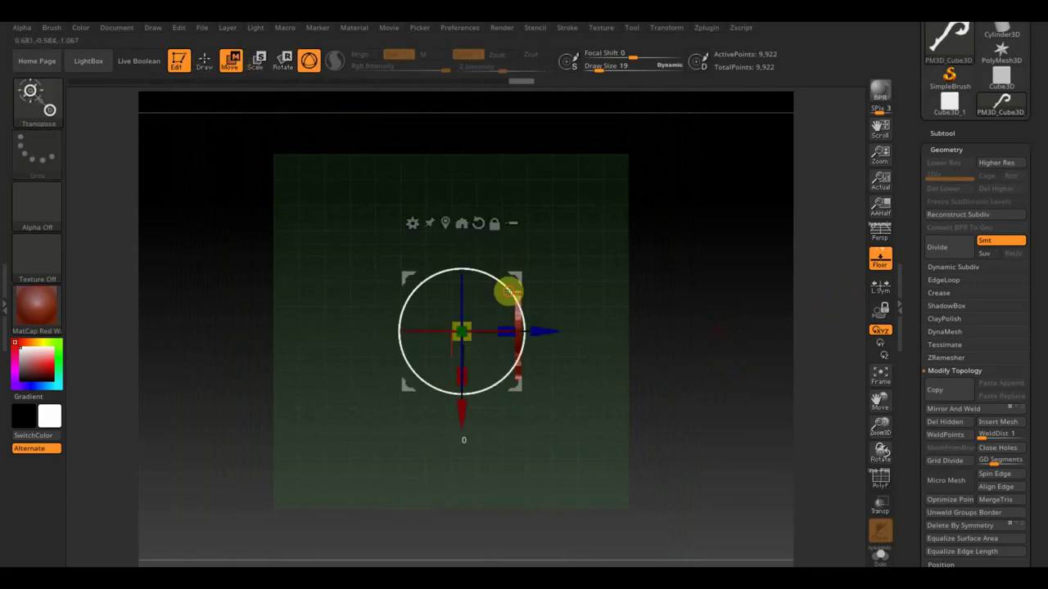
- Rotate the half mesh about 90 degrees, nudge it down, then Mirror And Weld it to 14,946 points
mouse_move(508, 291)
mouse_down()
mouse_move(515, 391)
mouse_move(471, 375)
mouse_move(474, 360)
mouse_up()
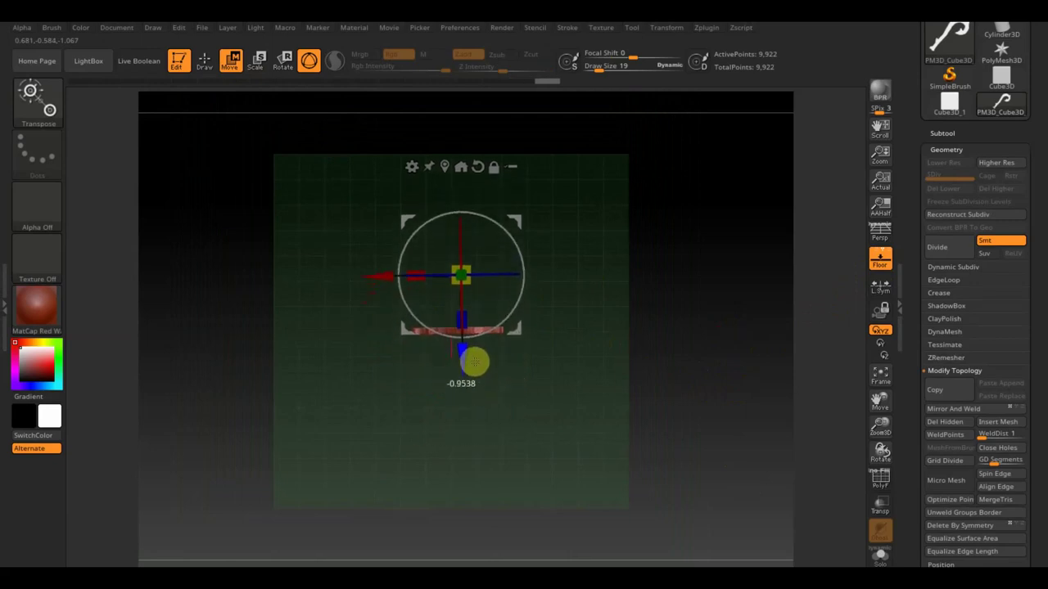
key(f)
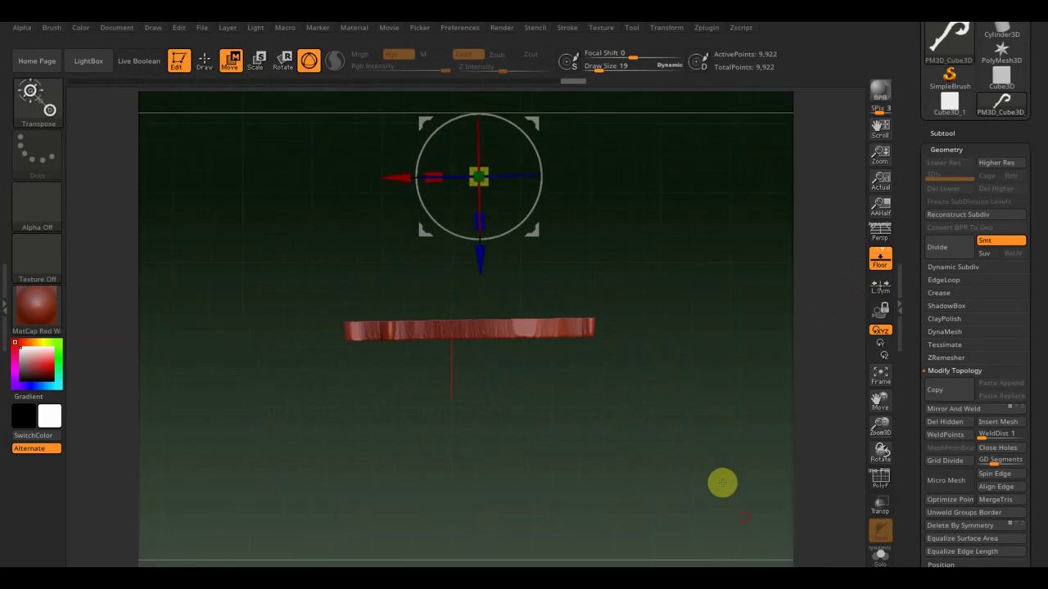
drag(539, 165, 536, 174)
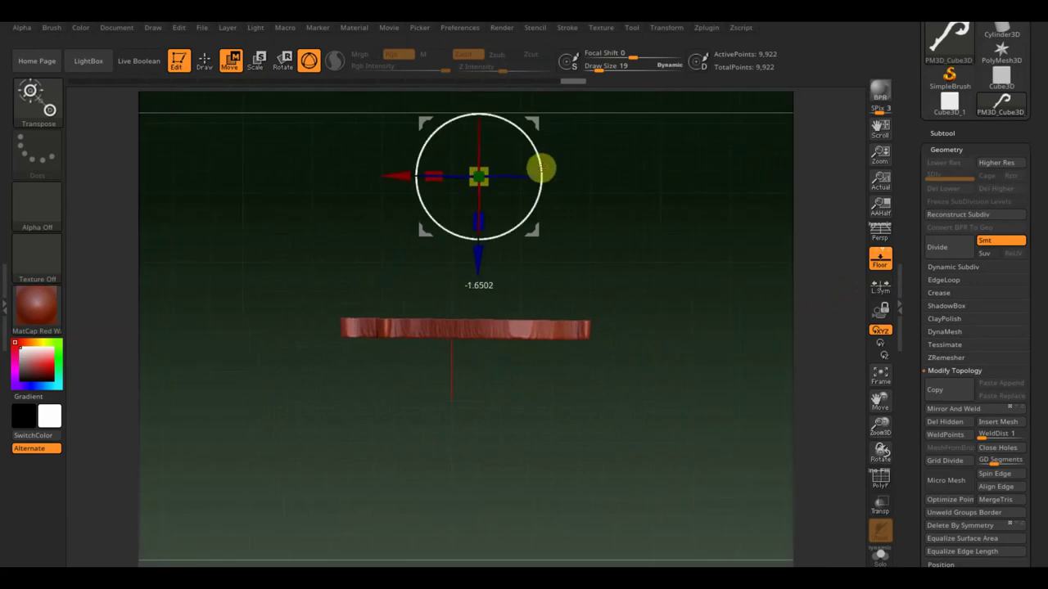
mouse_move(483, 252)
mouse_down()
mouse_move(481, 285)
mouse_move(483, 262)
mouse_up()
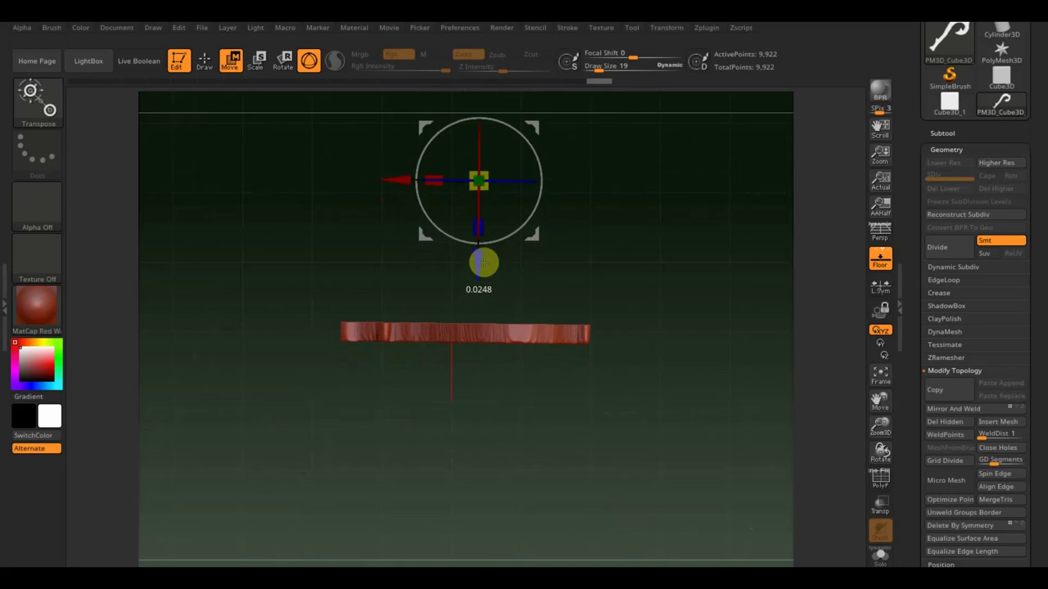
click(958, 415)
mouse_move(776, 461)
mouse_down()
mouse_move(762, 302)
mouse_move(707, 386)
mouse_move(732, 442)
mouse_move(783, 411)
mouse_move(786, 297)
mouse_move(736, 309)
mouse_up()
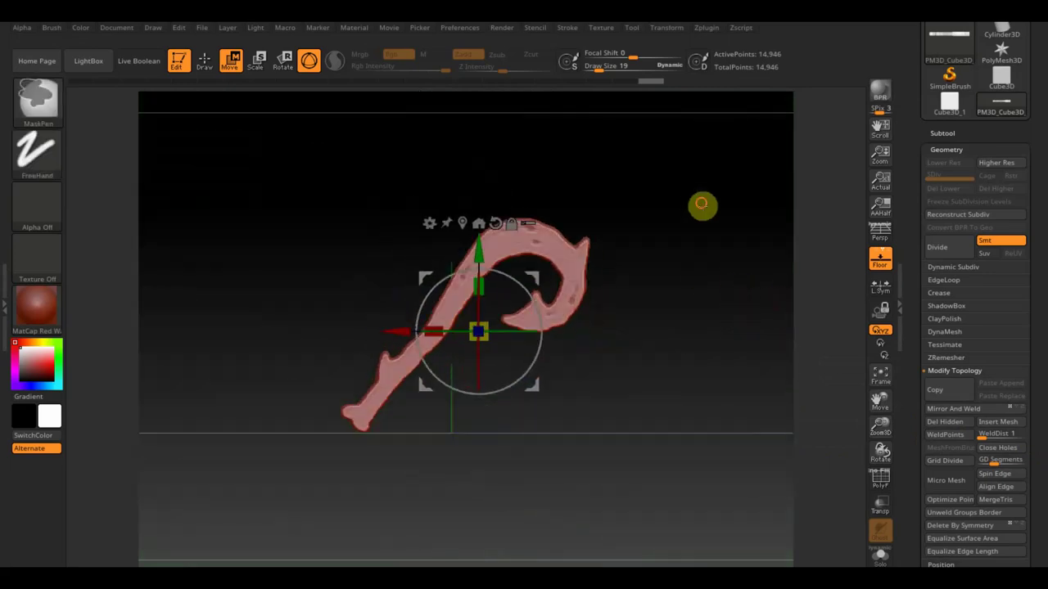
- Enlarge the brush and smooth the bumps along the hook's shaft and inner curl
ctrl+drag(702, 204, 738, 315)
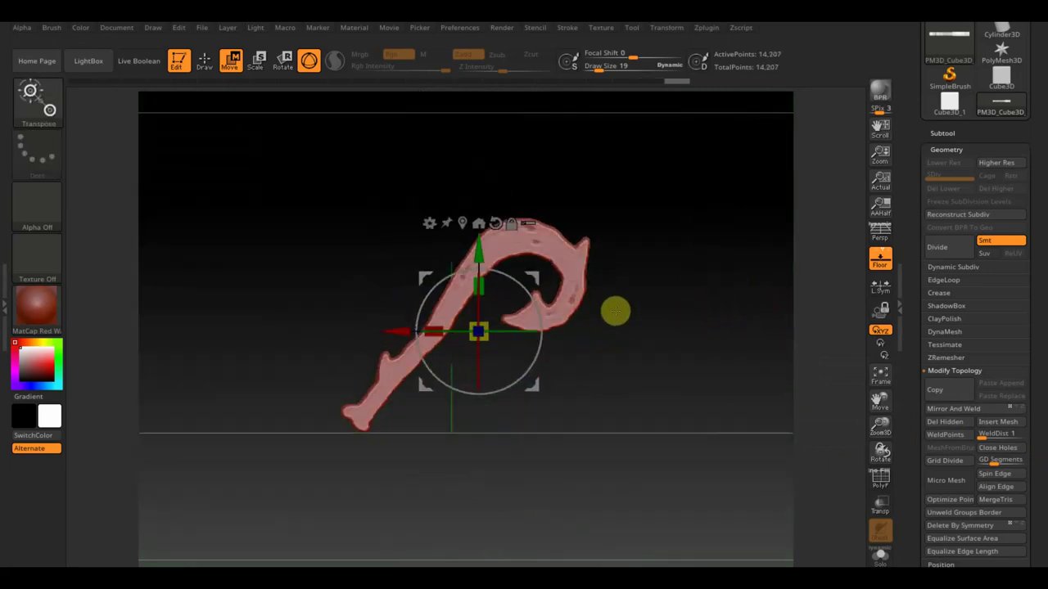
drag(600, 70, 615, 72)
click(205, 60)
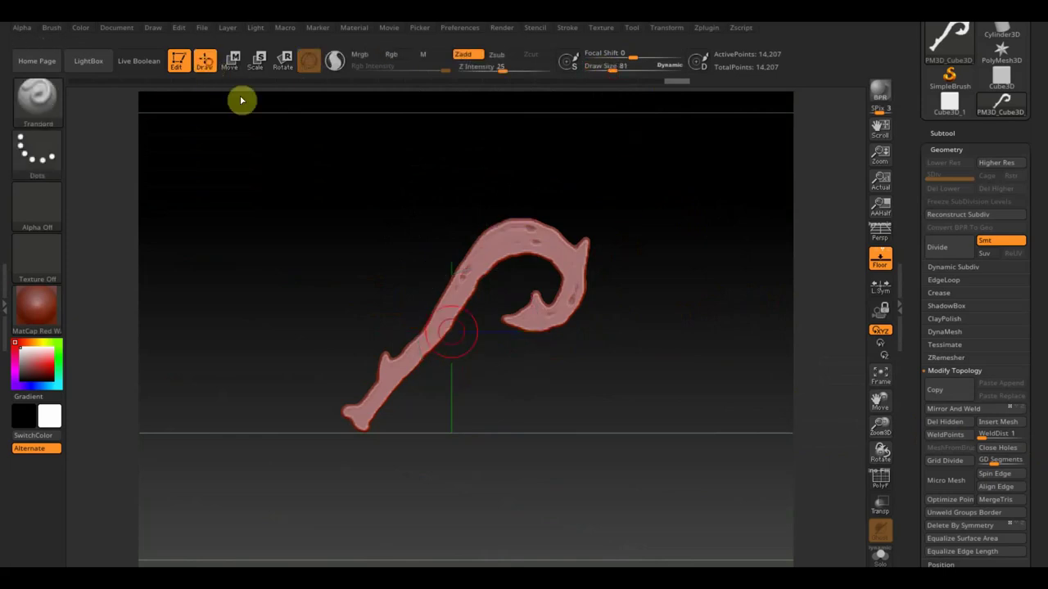
mouse_move(520, 242)
mouse_down()
mouse_move(480, 257)
mouse_move(436, 341)
mouse_up()
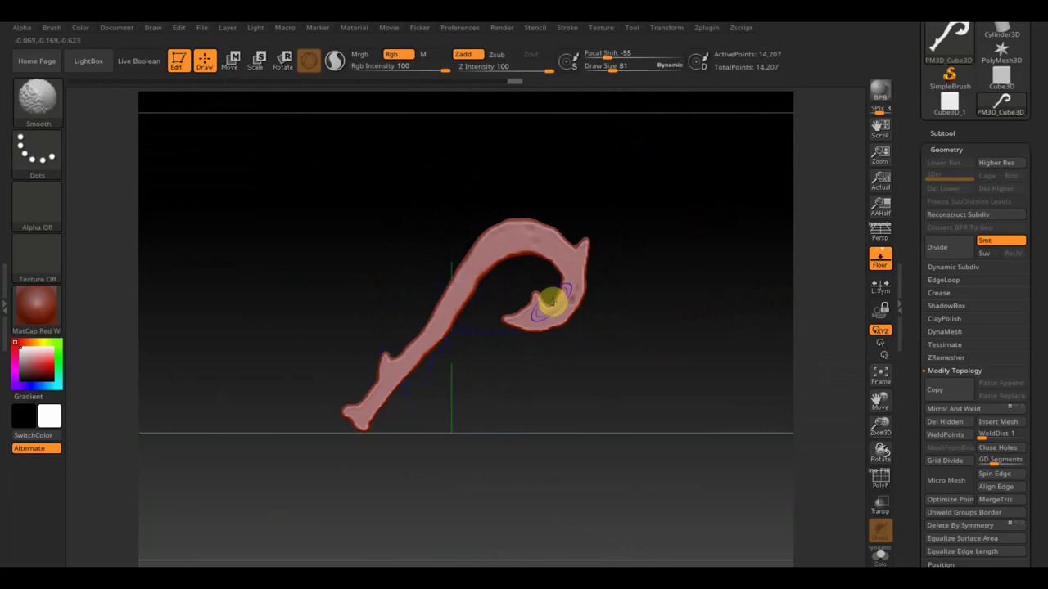
mouse_move(573, 300)
mouse_down()
mouse_move(546, 325)
mouse_move(574, 276)
mouse_move(411, 352)
mouse_move(384, 372)
mouse_move(368, 402)
mouse_up()
- Mirror and weld the smoothed hook, leaving 14,201 points, and check its thickness
mouse_move(589, 402)
mouse_down()
mouse_move(521, 418)
mouse_move(559, 349)
mouse_up()
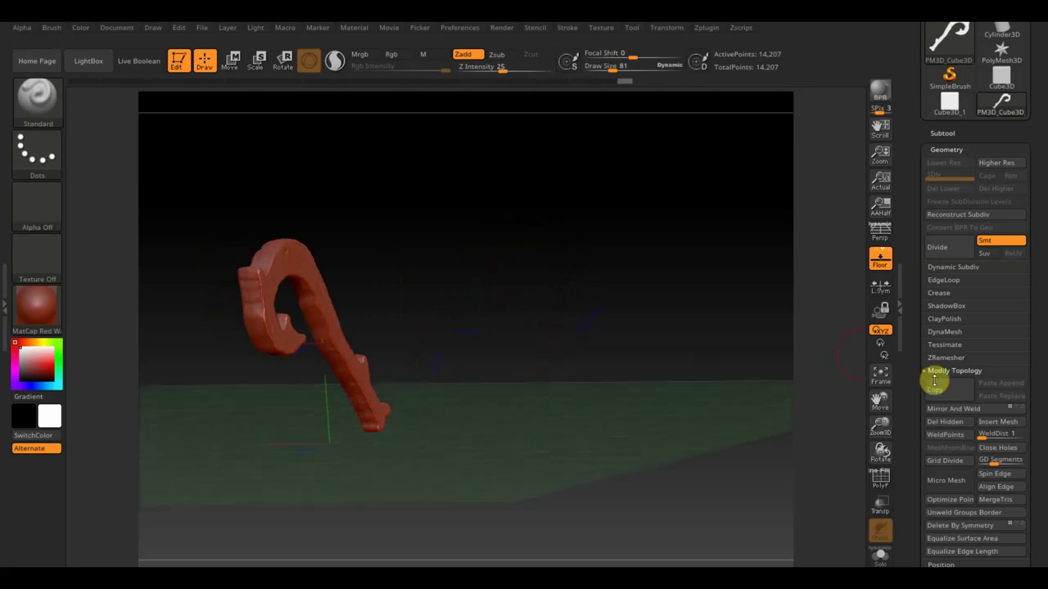
click(972, 414)
shift+drag(701, 379, 647, 337)
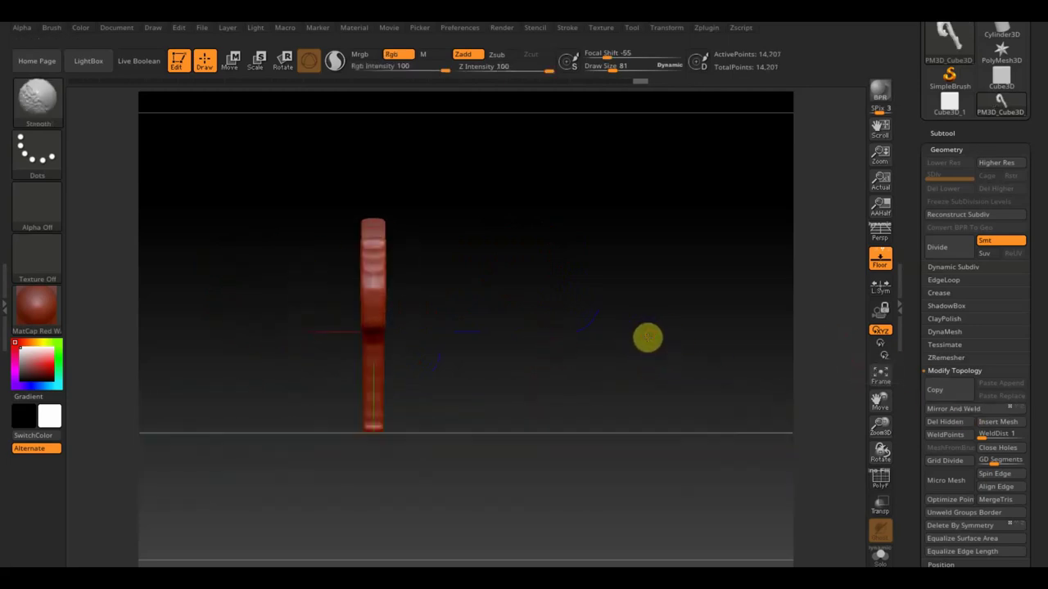
- Shift the hook along its depth axis with the Move gizmo and mirror-weld it to 13,385 points
click(230, 60)
mouse_move(480, 325)
mouse_down()
mouse_move(504, 330)
mouse_move(391, 331)
mouse_up()
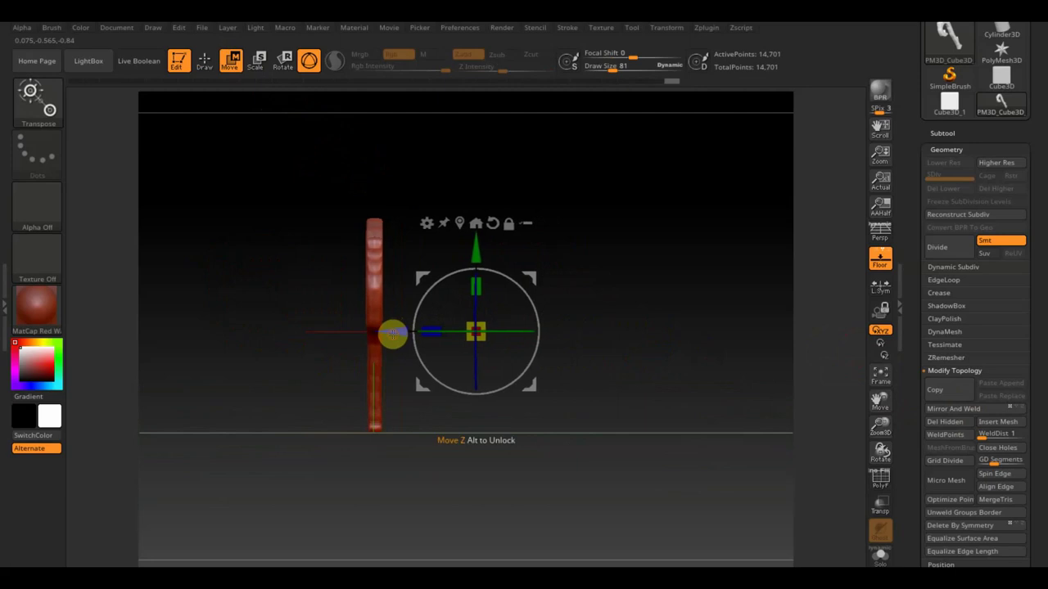
click(986, 415)
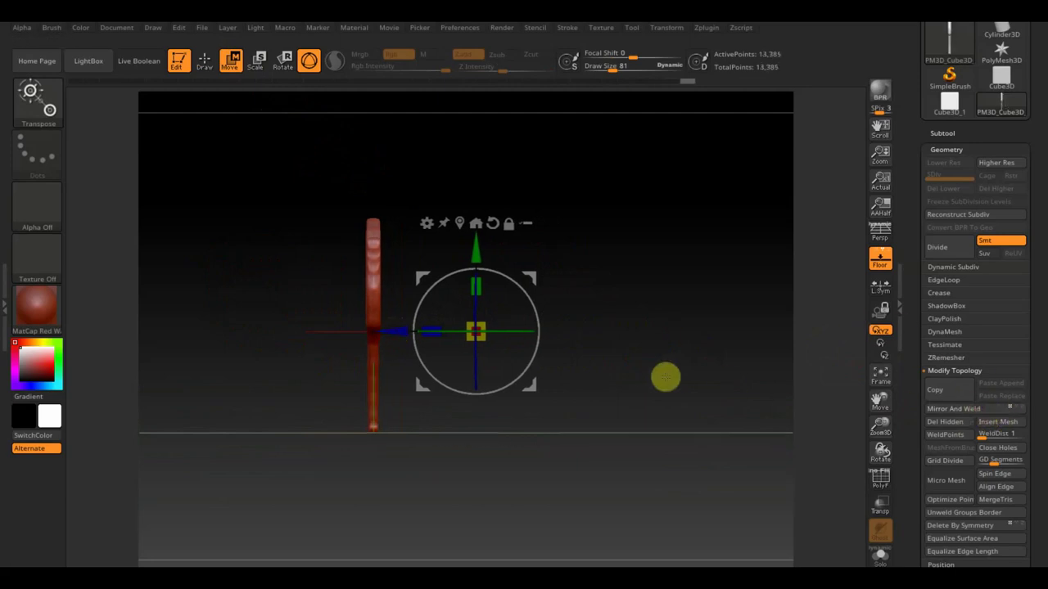
mouse_move(664, 374)
mouse_down()
mouse_move(742, 381)
mouse_move(711, 373)
mouse_up()
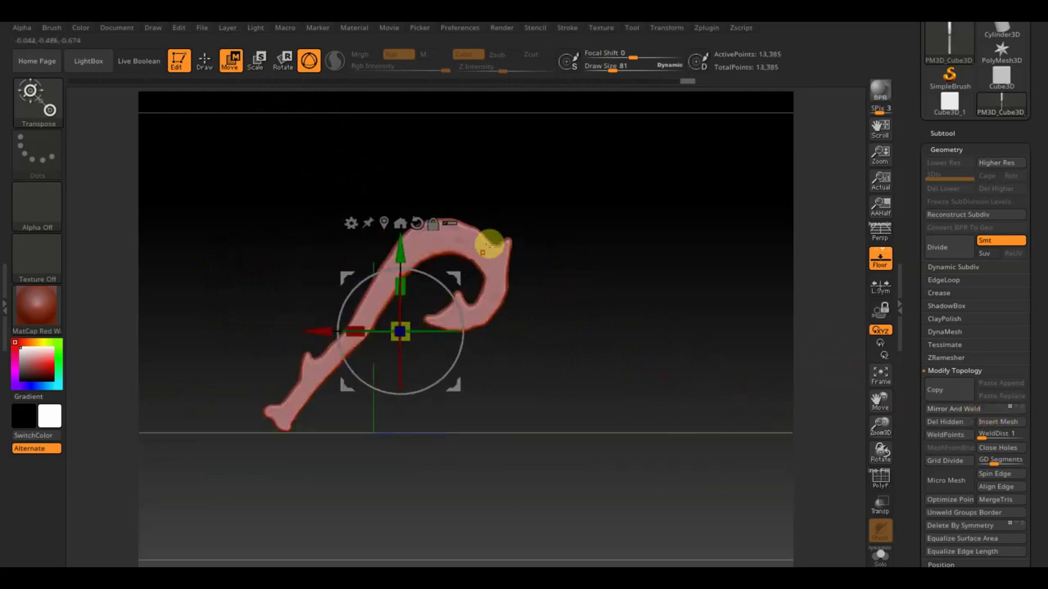
- Return to the Draw brush and check the hook from slight tilts
click(205, 61)
mouse_move(550, 352)
mouse_down()
mouse_move(542, 360)
mouse_move(554, 356)
mouse_up()
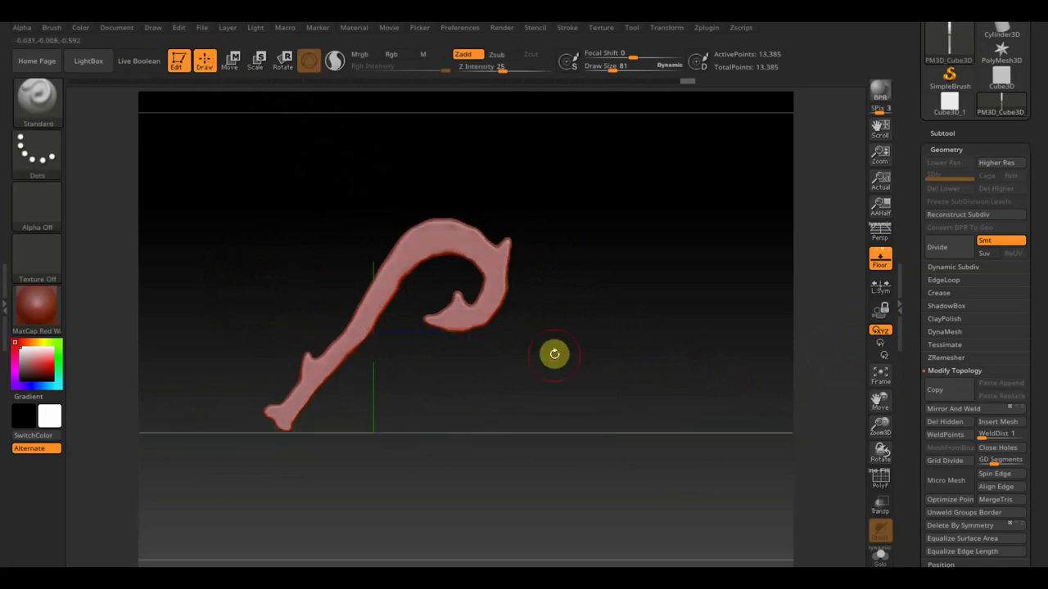
drag(595, 320, 617, 323)
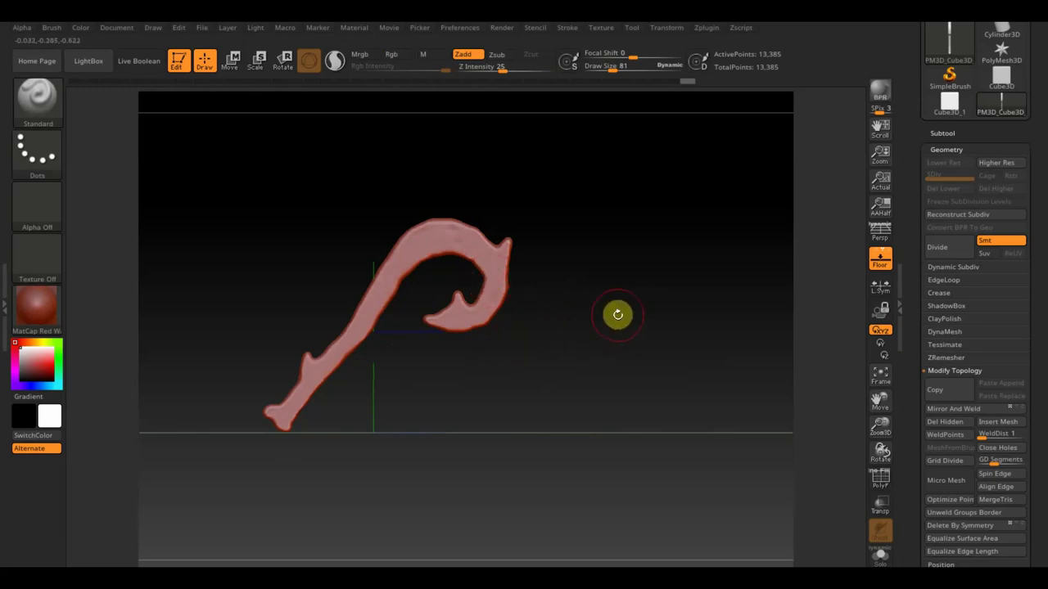
drag(1041, 105, 1040, 182)
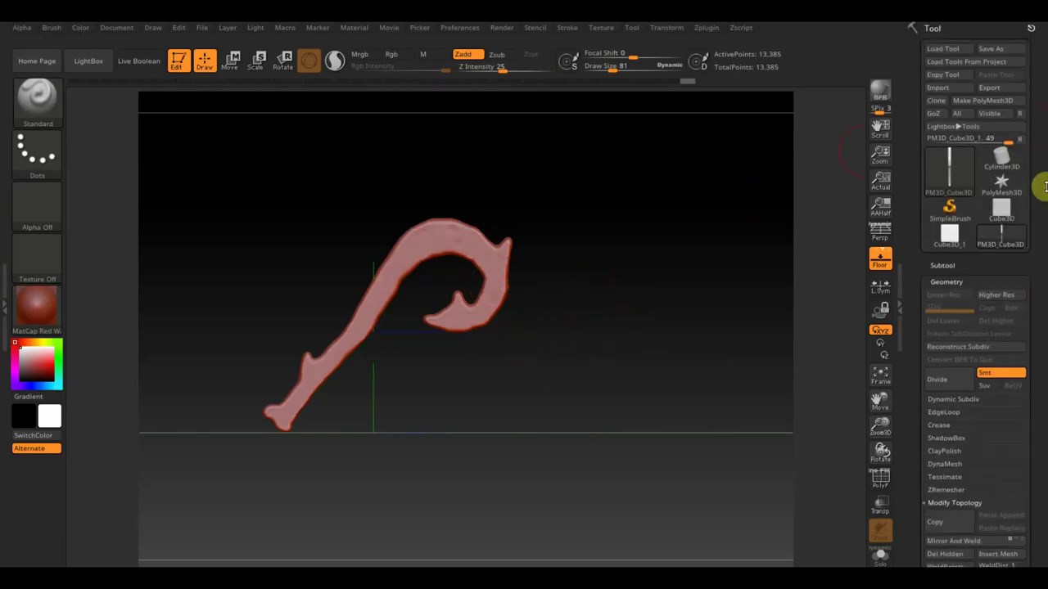
- Export the 13,385-point hook to the desktop as the OBJ file крюк2
click(990, 88)
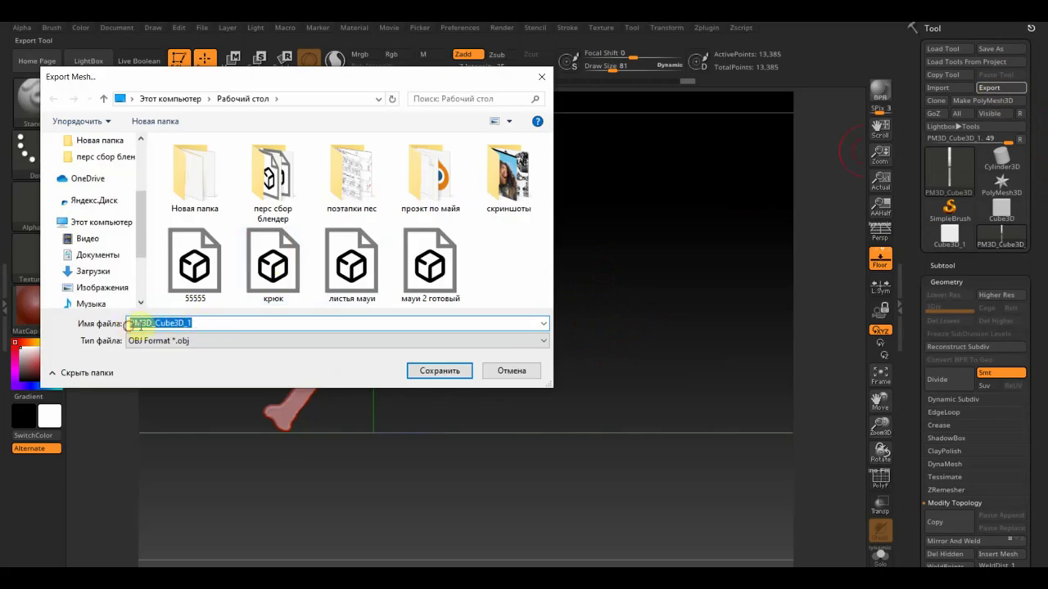
text(крю)
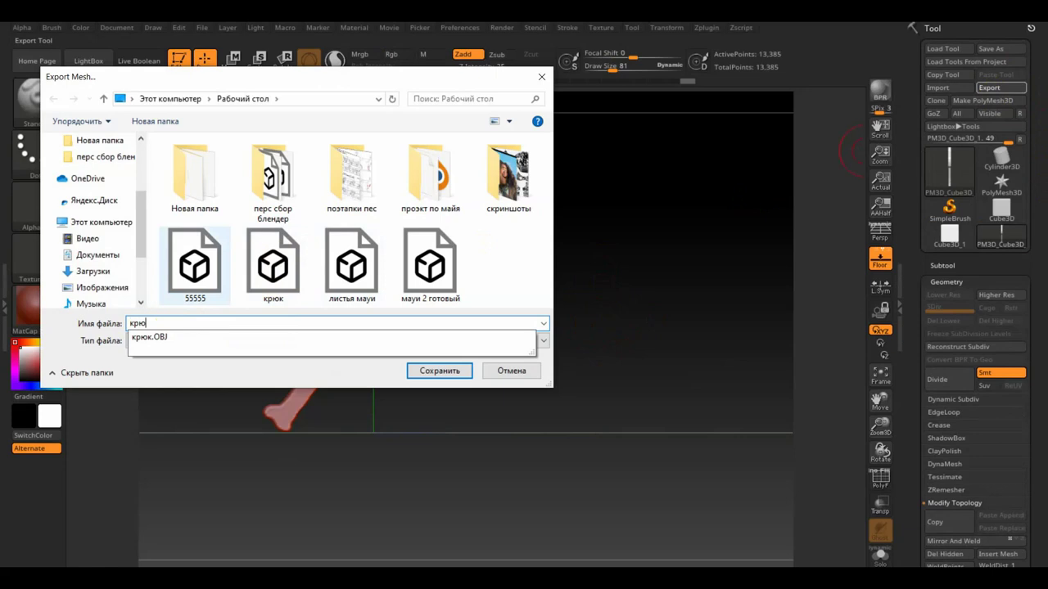
text(2)
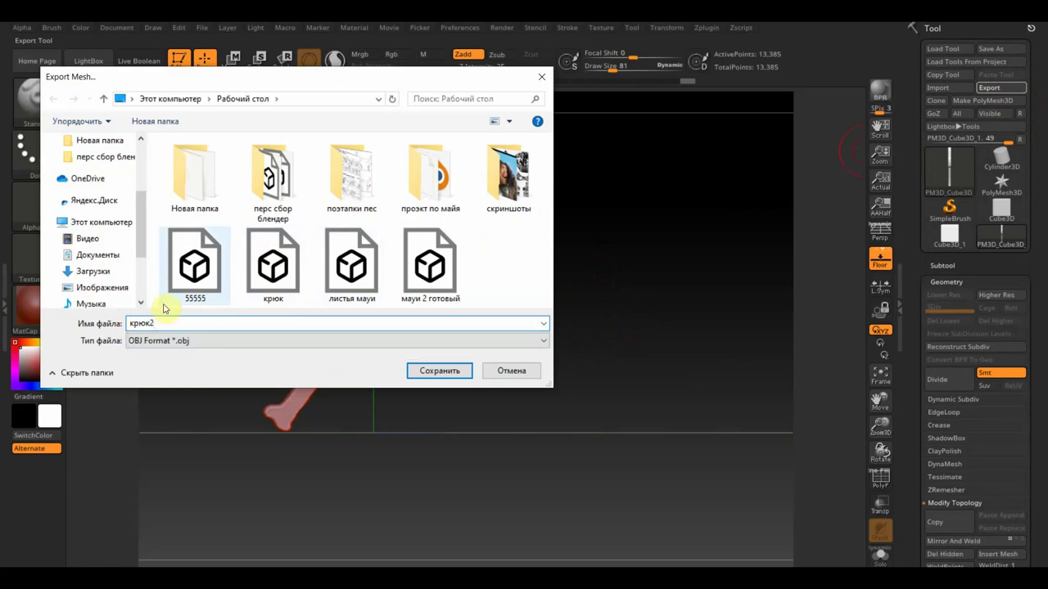
click(440, 373)
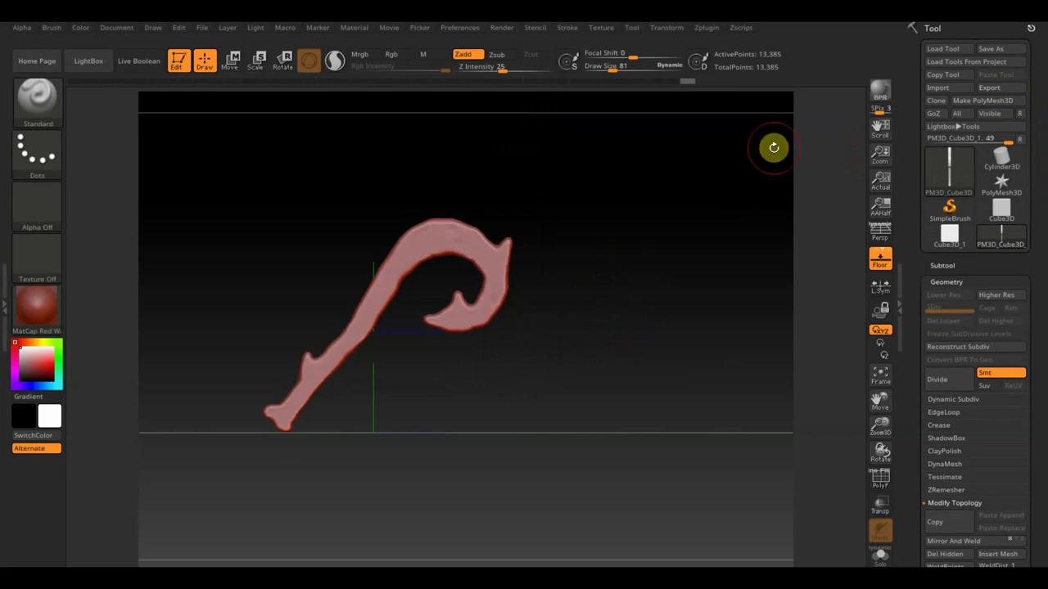
mouse_move(591, 278)
mouse_down()
mouse_move(593, 294)
mouse_move(605, 292)
mouse_up()
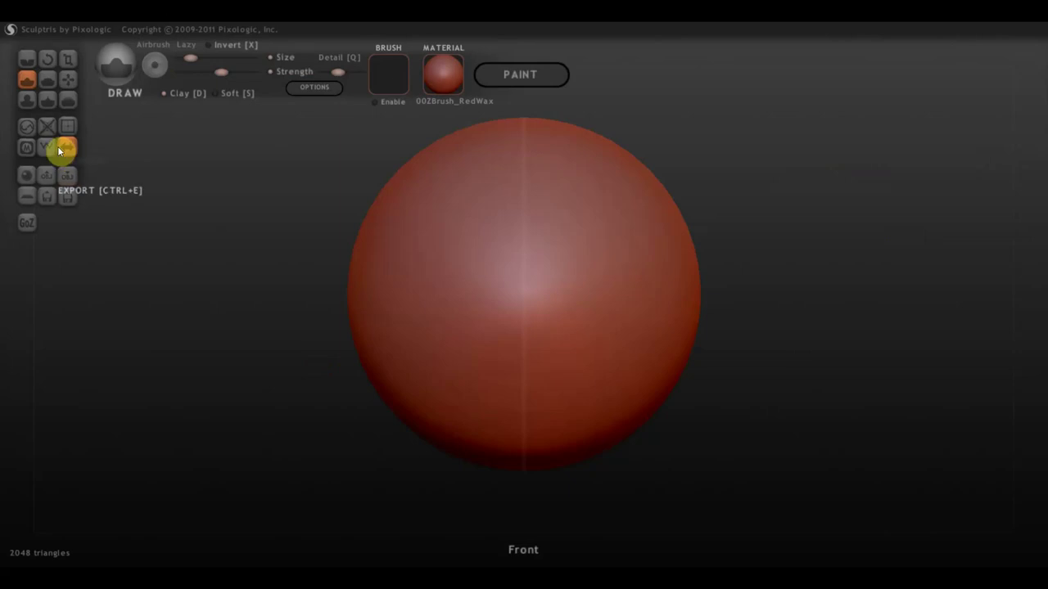
- Import крюк2 from the desktop as a New Scene, showing the 13,694-face hook face-on
click(48, 175)
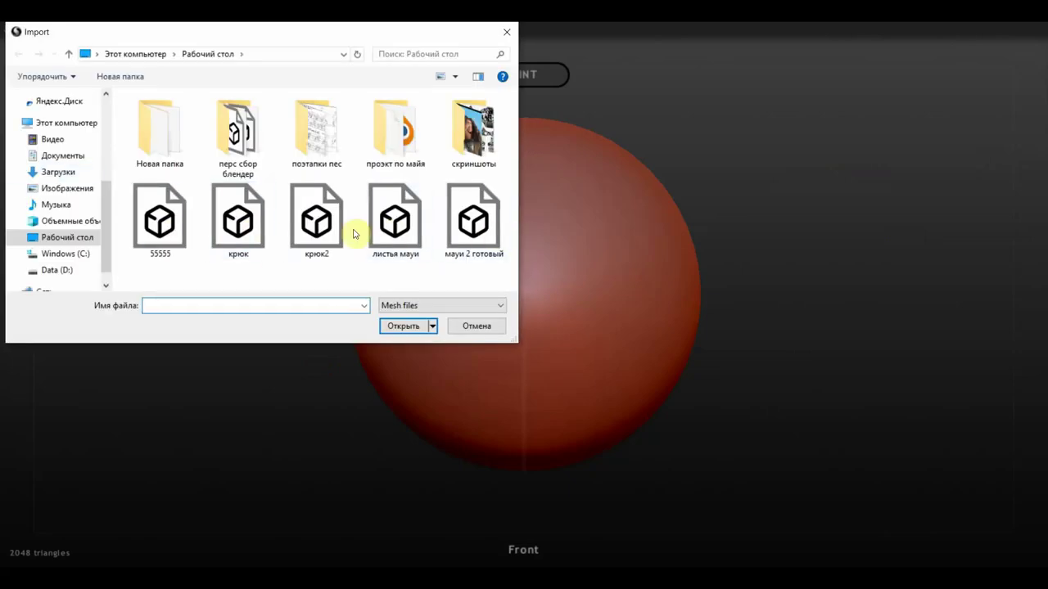
click(345, 235)
click(411, 328)
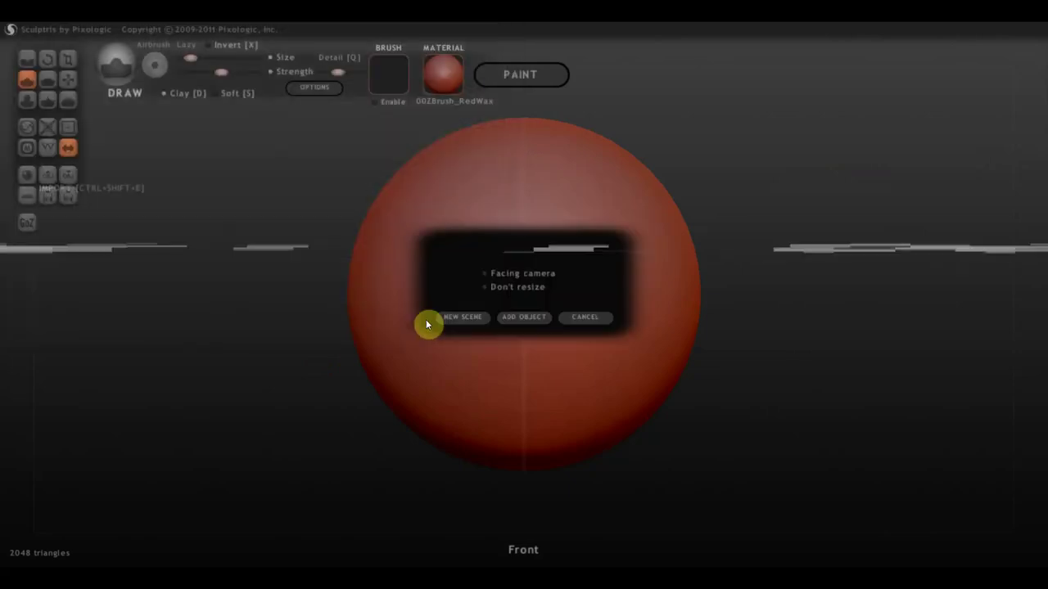
click(468, 318)
drag(575, 310, 785, 319)
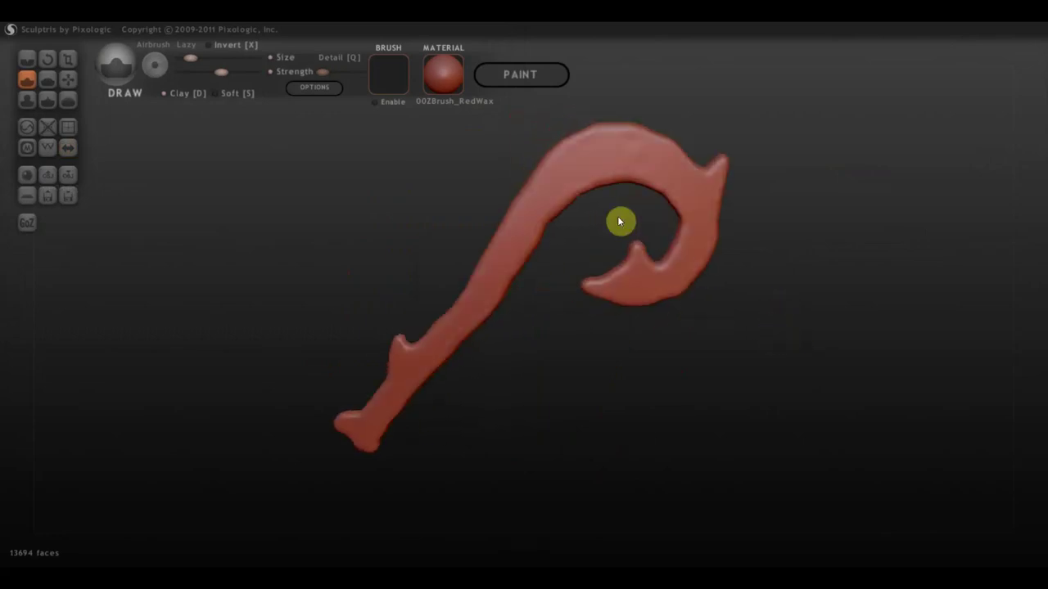
- Raise the Detail level, orbit to the side view and confirm mirrored symmetry
drag(331, 74, 340, 74)
shift+drag(737, 312, 732, 319)
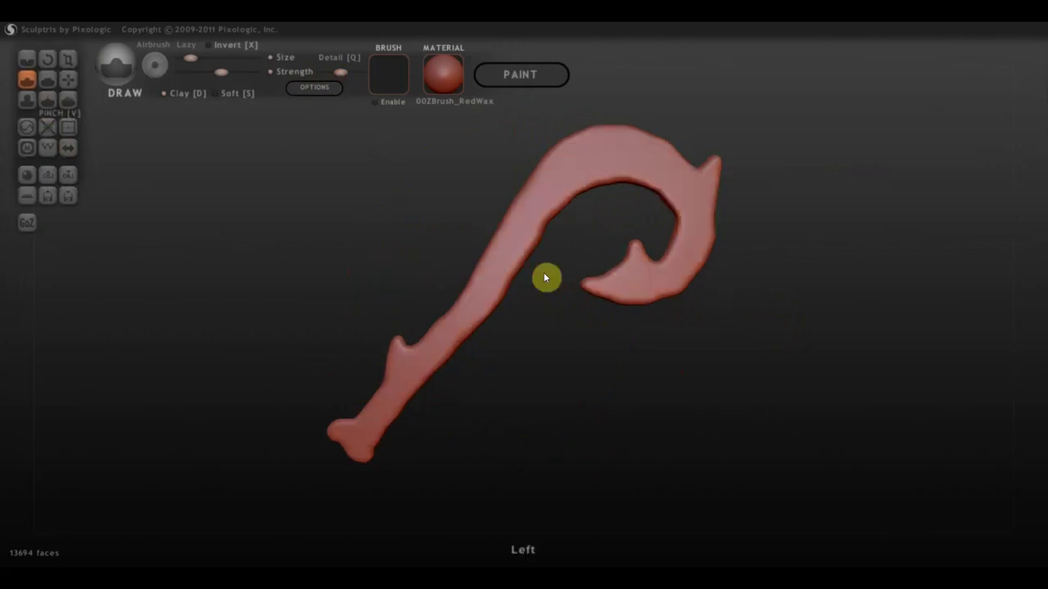
click(68, 148)
click(546, 343)
click(64, 78)
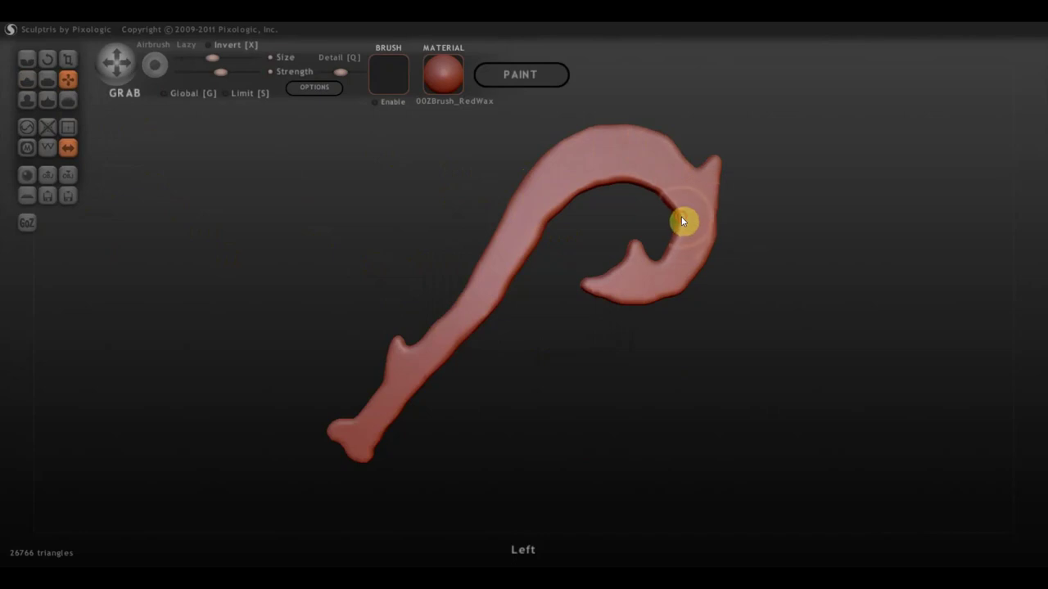
- Thin the inner curl band and pull the edge inward, then view the hook edge-on
mouse_move(676, 217)
mouse_down()
mouse_move(695, 264)
mouse_move(713, 237)
mouse_up()
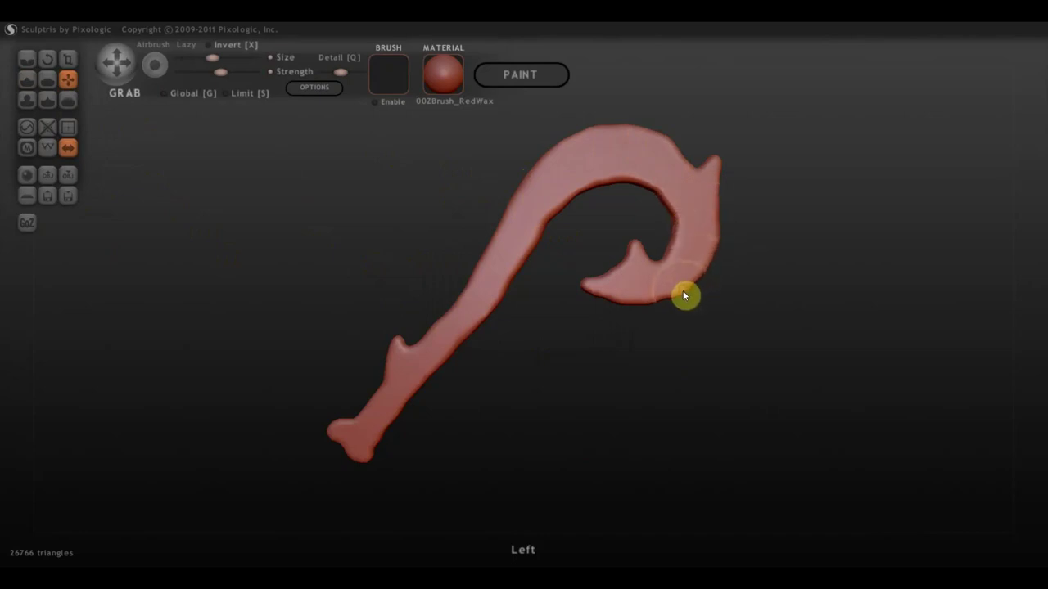
drag(462, 338, 463, 317)
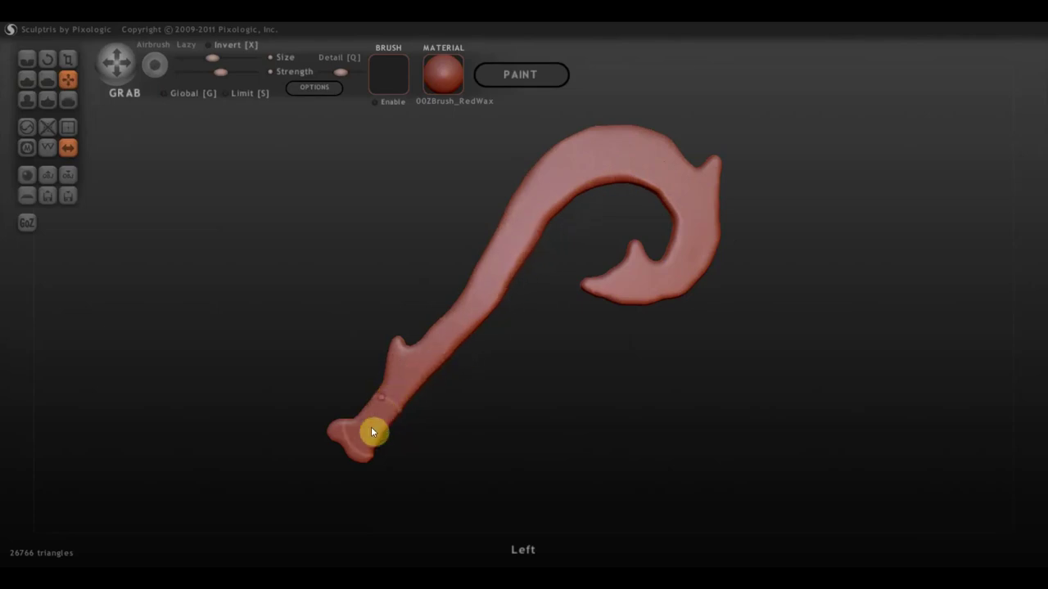
mouse_move(386, 442)
mouse_down()
mouse_move(444, 442)
mouse_move(297, 445)
mouse_move(344, 401)
mouse_up()
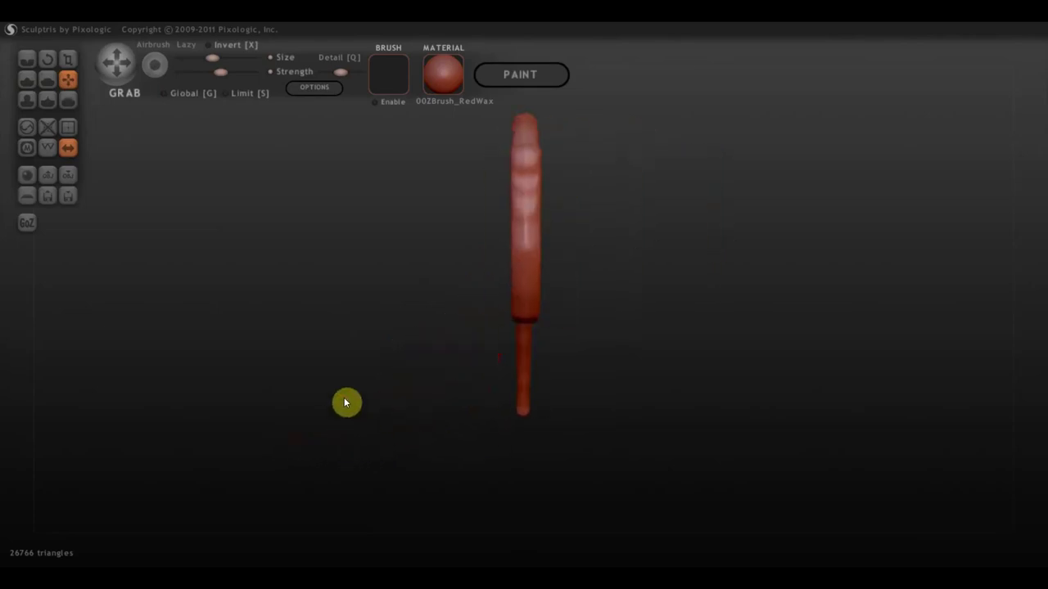
- With the Flatten brush in side profile, flatten along the curl's inner edge
click(47, 80)
mouse_move(295, 311)
shift+mouse_down()
mouse_move(442, 319)
mouse_move(589, 430)
shift+mouse_up()
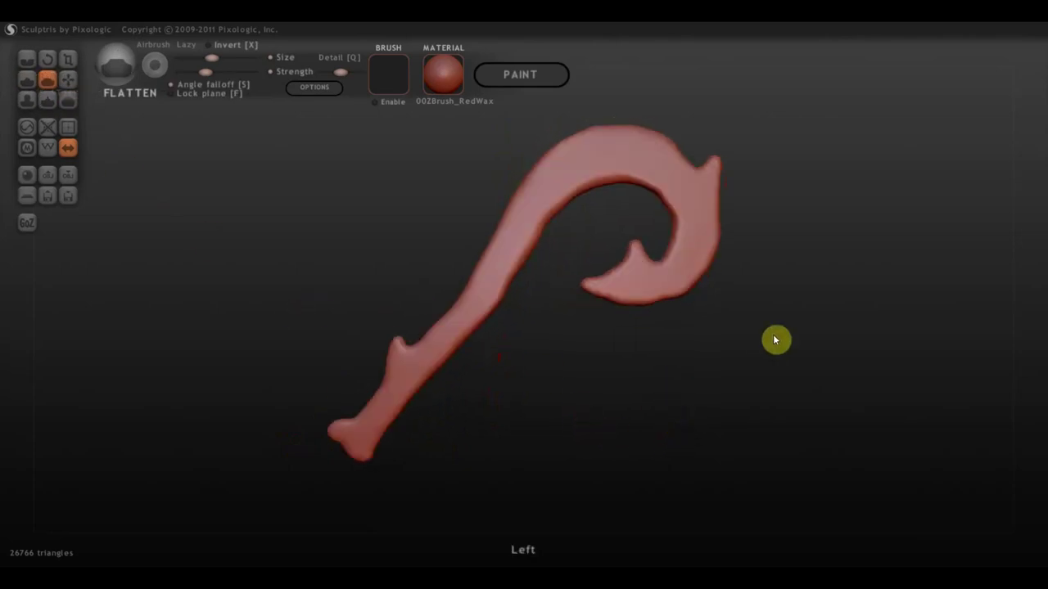
scroll(798, 385, up, 2)
scroll(813, 416, up, 2)
alt+drag(780, 402, 663, 470)
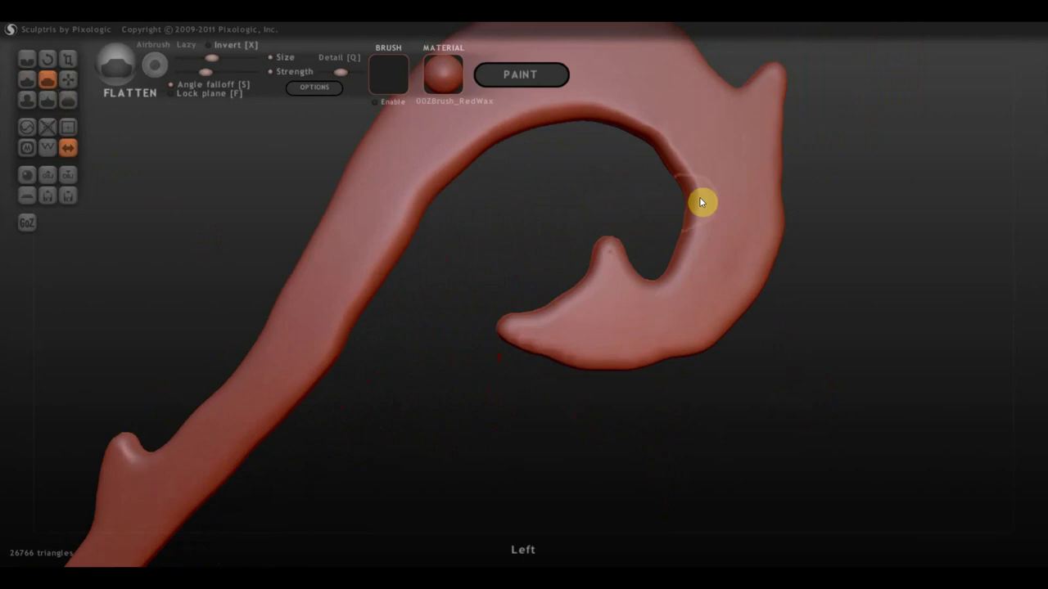
mouse_move(701, 211)
mouse_down()
mouse_move(680, 156)
mouse_move(598, 117)
mouse_move(508, 133)
mouse_move(454, 169)
mouse_up()
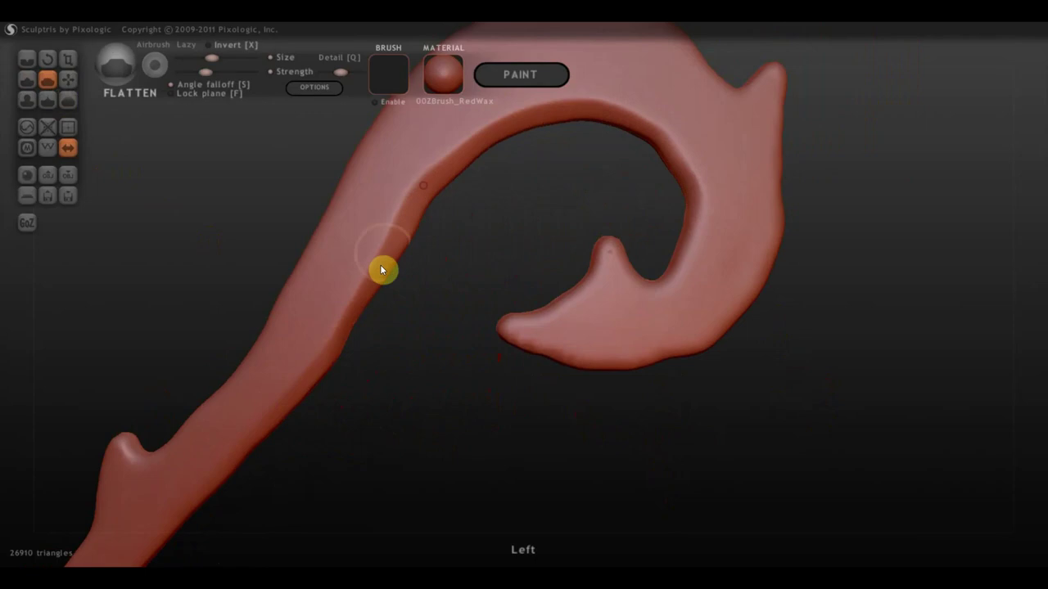
- Lower the strength and flatten the stem's upper edge, the curl tip and its lower edges
drag(198, 73, 191, 73)
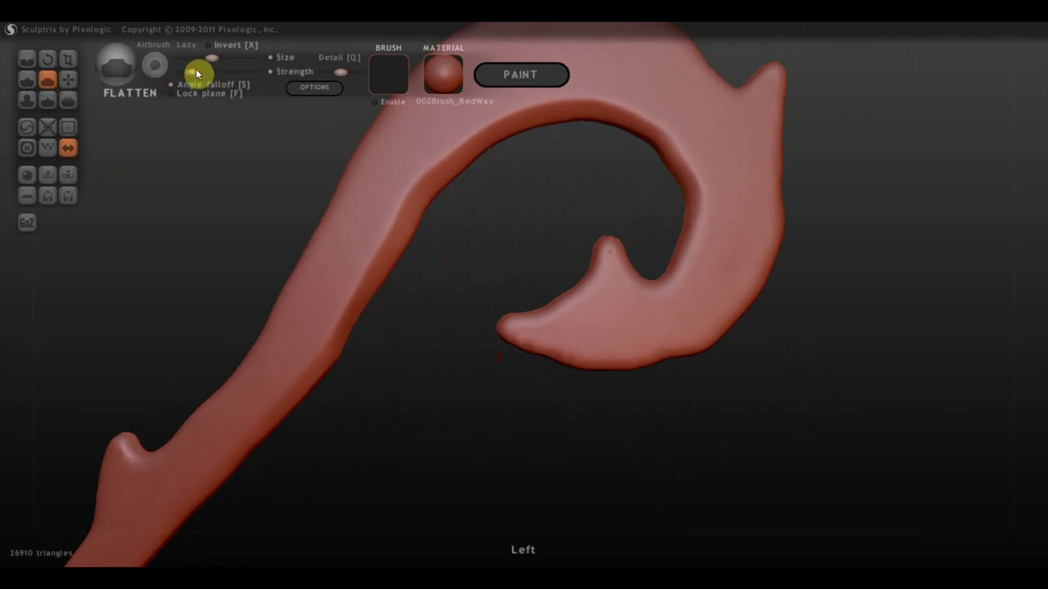
mouse_move(444, 180)
mouse_down()
mouse_move(502, 135)
mouse_move(591, 110)
mouse_move(693, 161)
mouse_move(659, 124)
mouse_move(692, 167)
mouse_move(683, 256)
mouse_move(646, 302)
mouse_move(614, 260)
mouse_move(559, 303)
mouse_up()
right_drag(559, 304, 532, 320)
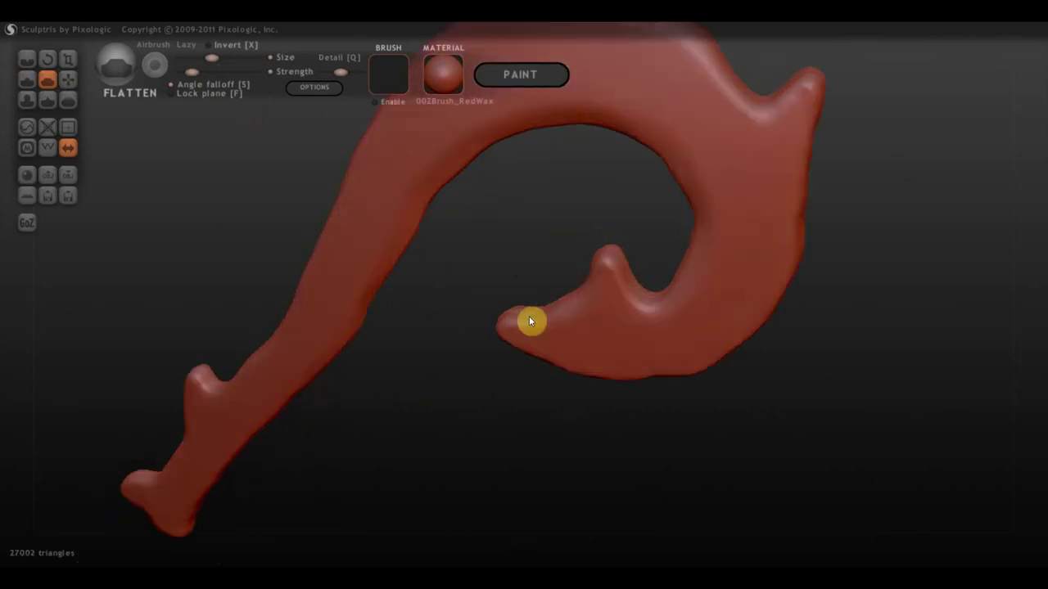
drag(586, 303, 507, 332)
right_drag(508, 328, 475, 416)
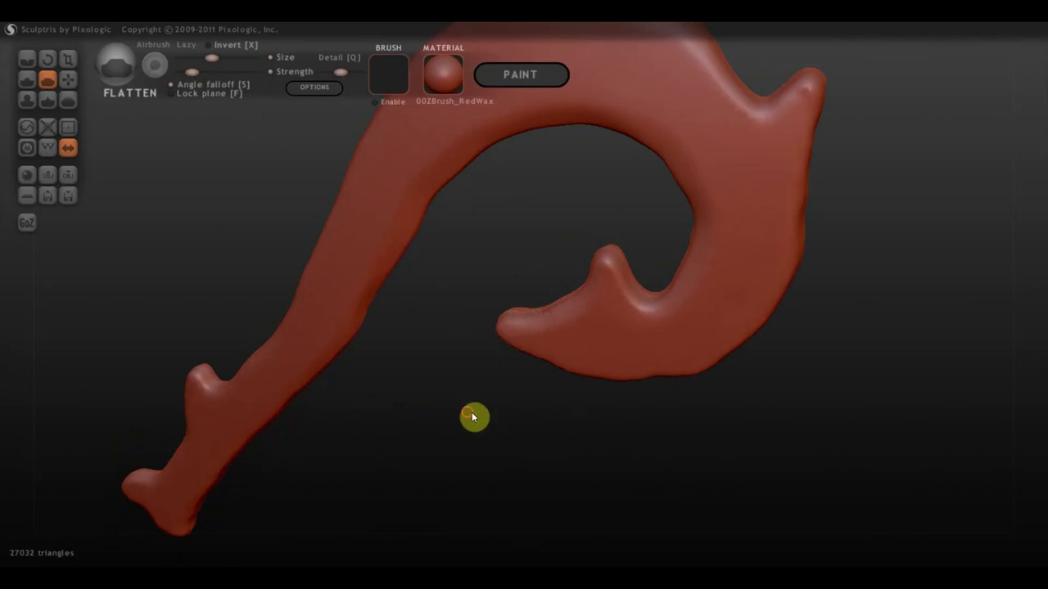
scroll(565, 363, up, 2)
mouse_move(516, 335)
mouse_down()
mouse_move(589, 372)
mouse_move(630, 364)
mouse_up()
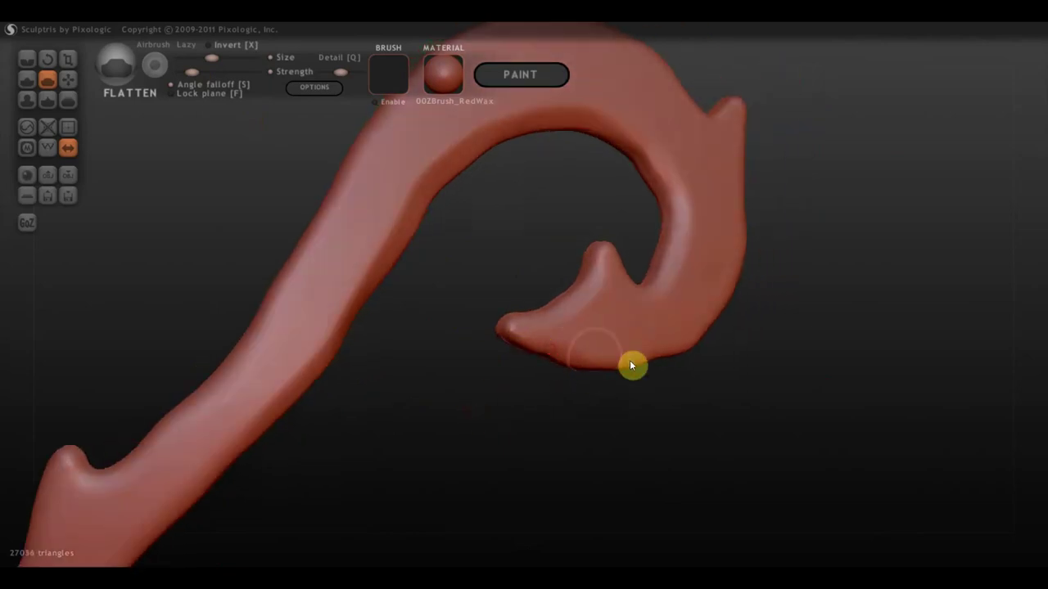
mouse_move(733, 313)
right_down()
mouse_move(723, 278)
mouse_move(746, 321)
right_up()
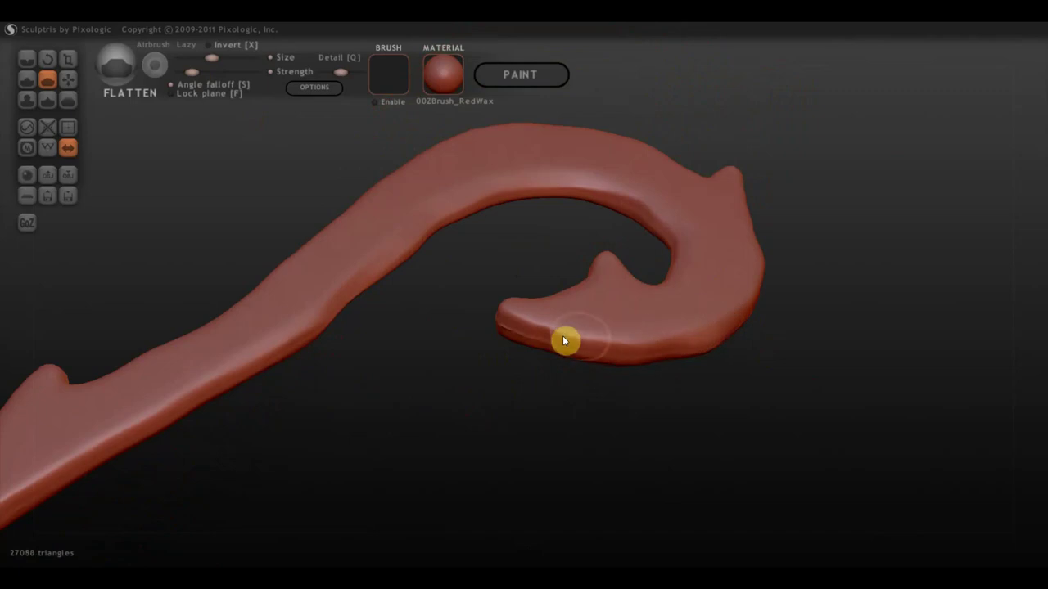
drag(564, 341, 769, 344)
- With the Grab brush, pull the curl's rounded tip into a sharper point
click(68, 79)
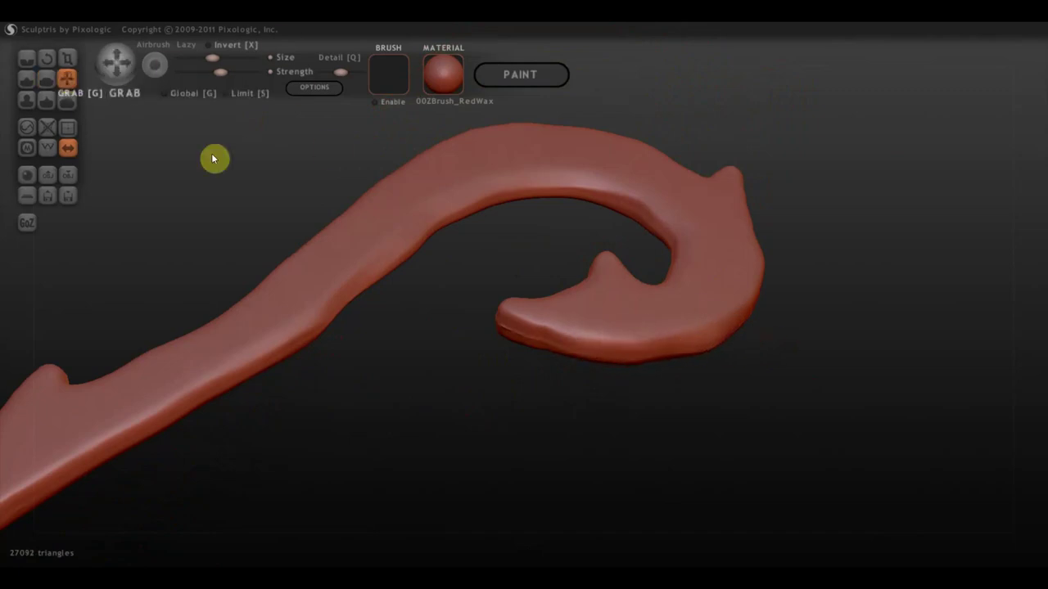
right_drag(687, 366, 753, 444)
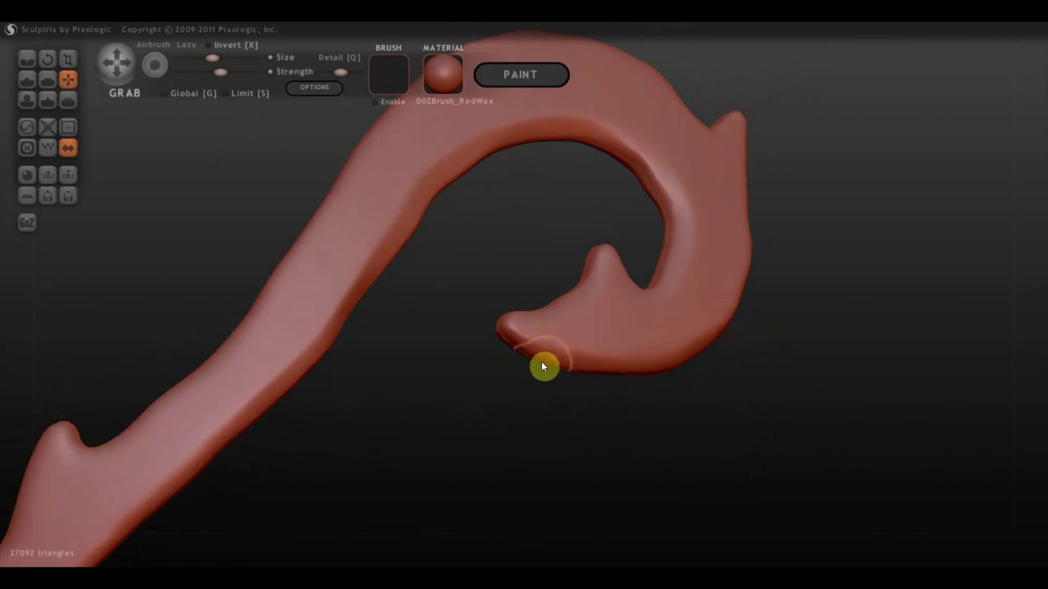
drag(526, 329, 510, 323)
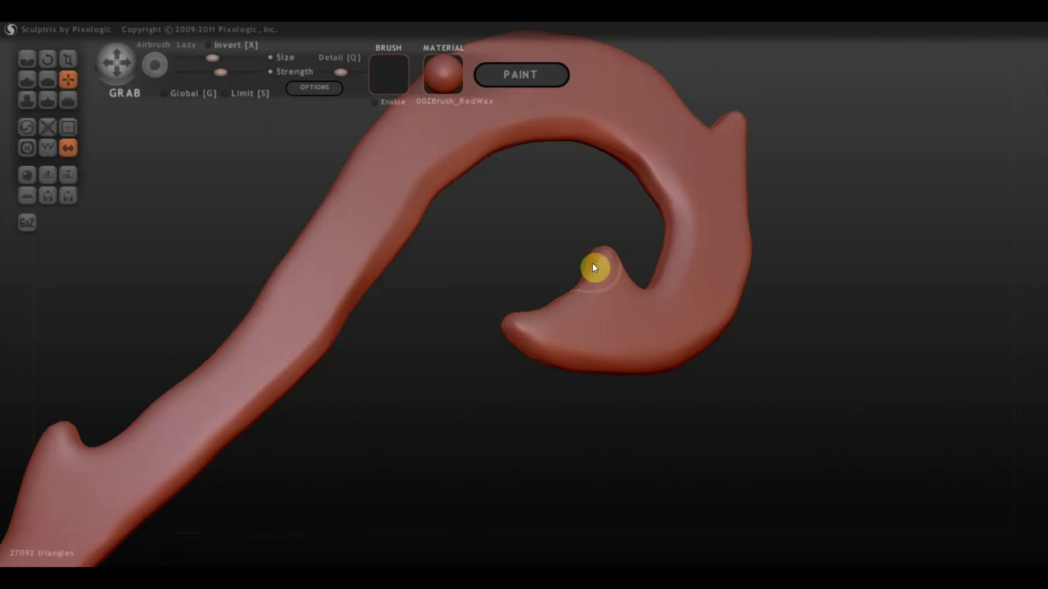
drag(519, 319, 530, 324)
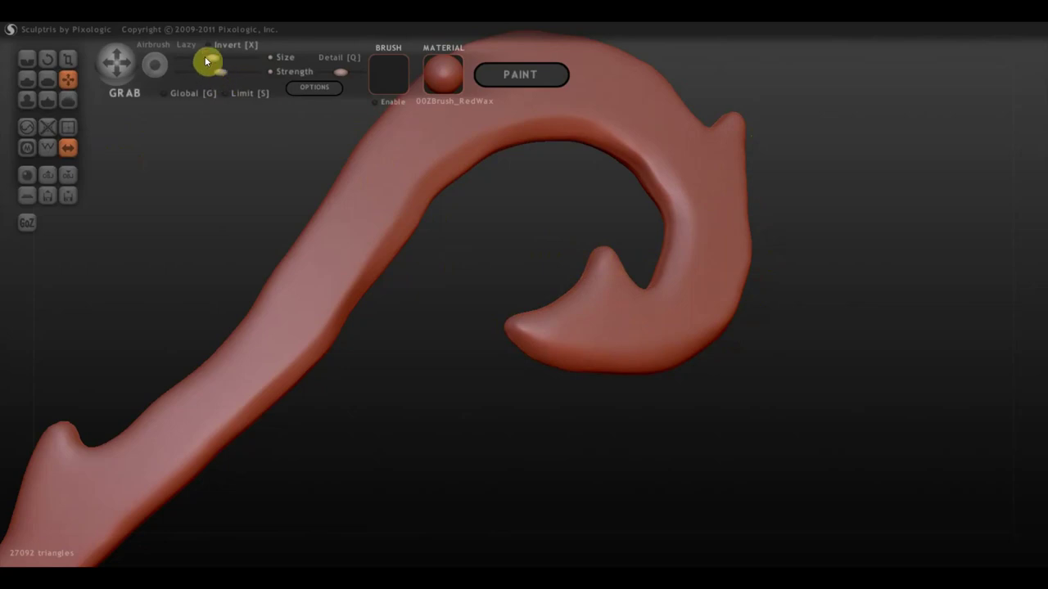
- Using a smaller brush, pull the inner spike taller and stretch the curl tip further left
drag(209, 58, 203, 59)
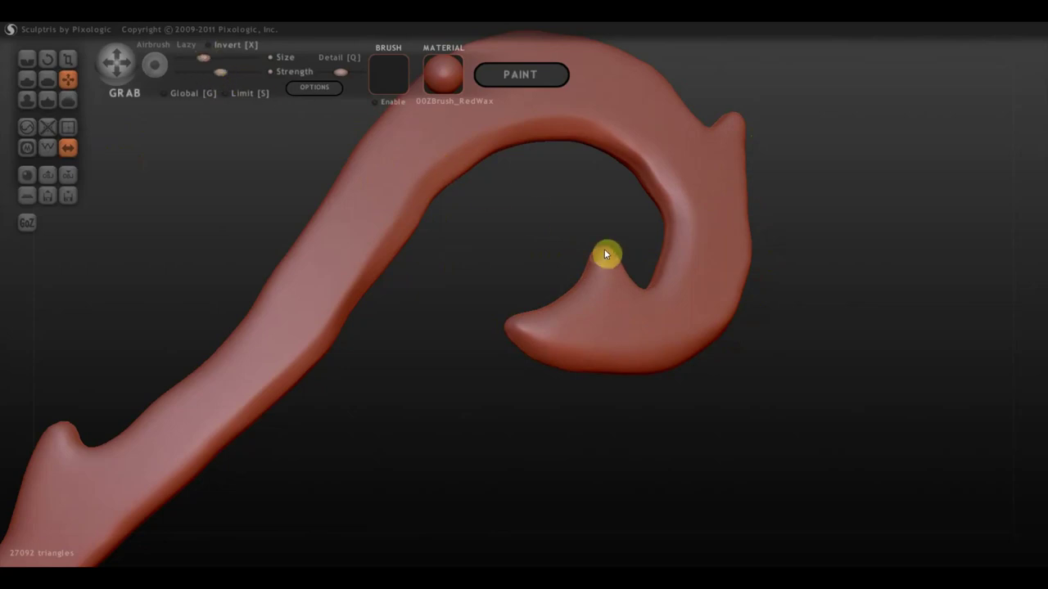
drag(606, 254, 606, 243)
right_drag(601, 241, 576, 237)
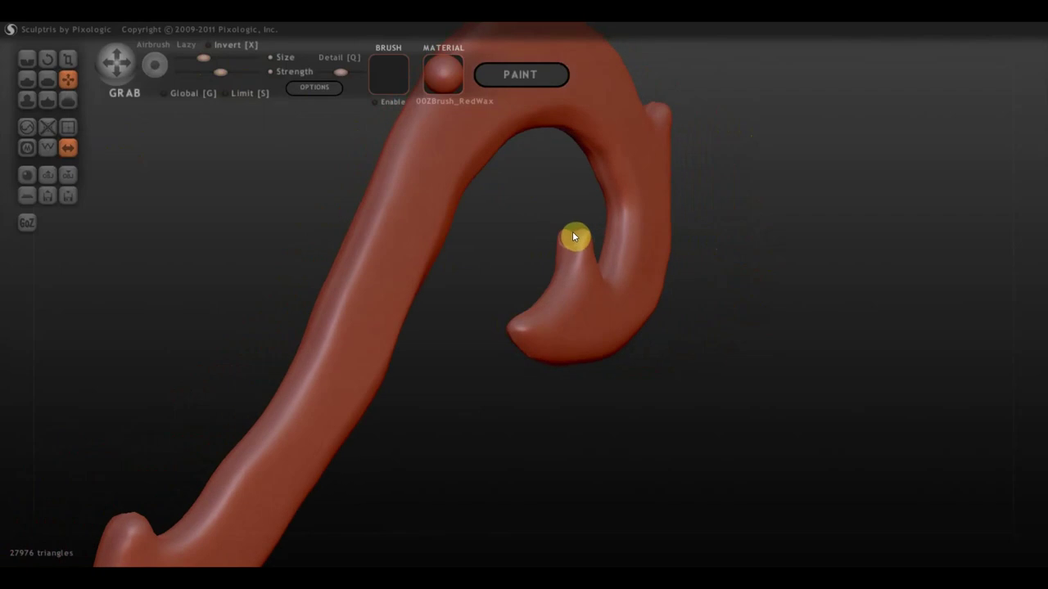
drag(572, 232, 577, 221)
drag(523, 335, 516, 336)
right_drag(546, 391, 389, 391)
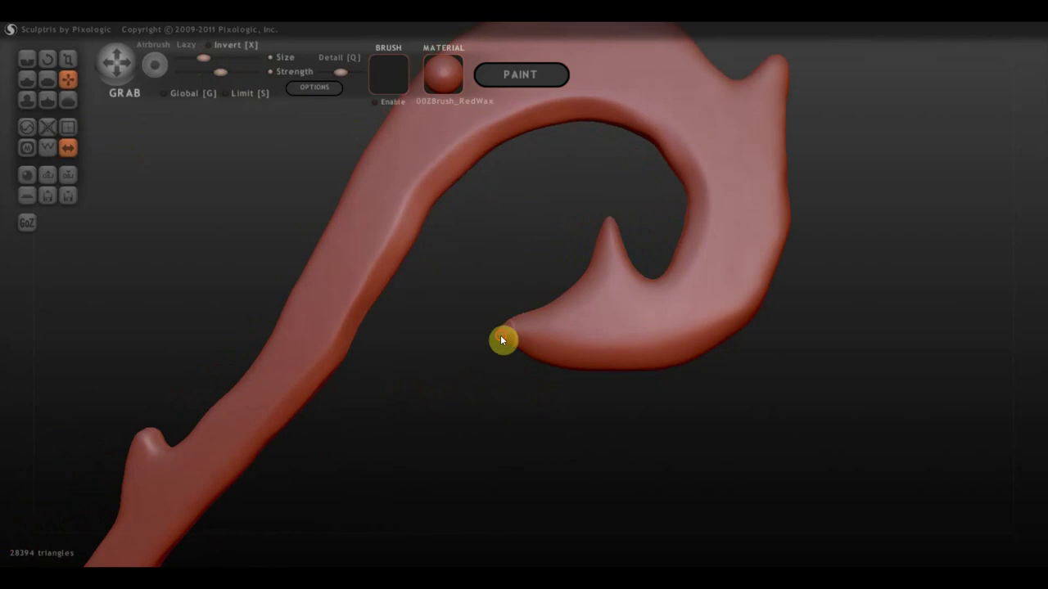
mouse_move(503, 341)
mouse_down()
mouse_move(491, 337)
mouse_move(554, 411)
mouse_move(569, 412)
mouse_up()
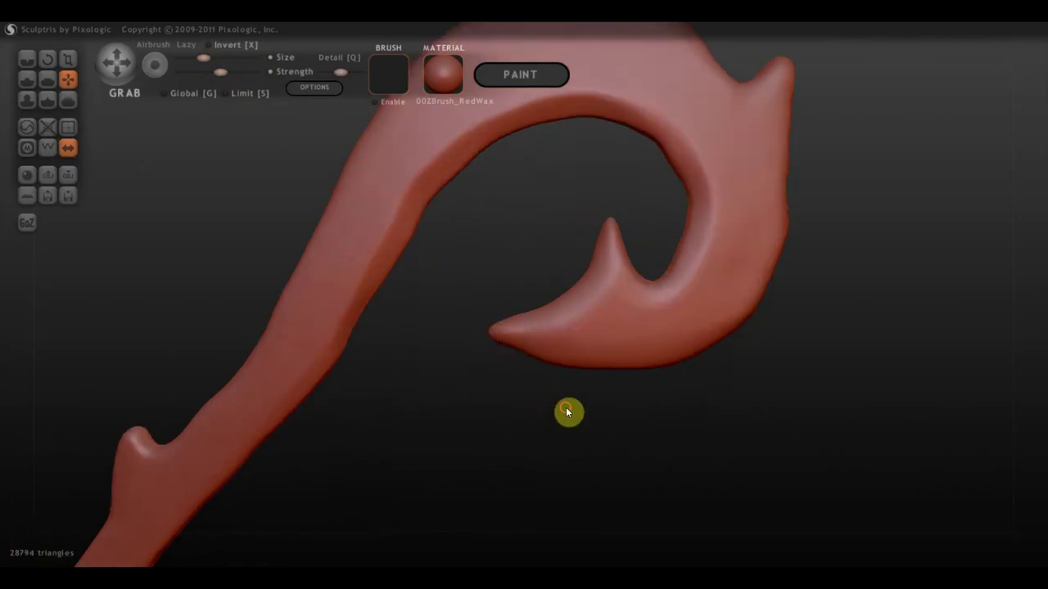
mouse_move(412, 400)
mouse_down()
mouse_move(382, 336)
mouse_move(424, 255)
mouse_up()
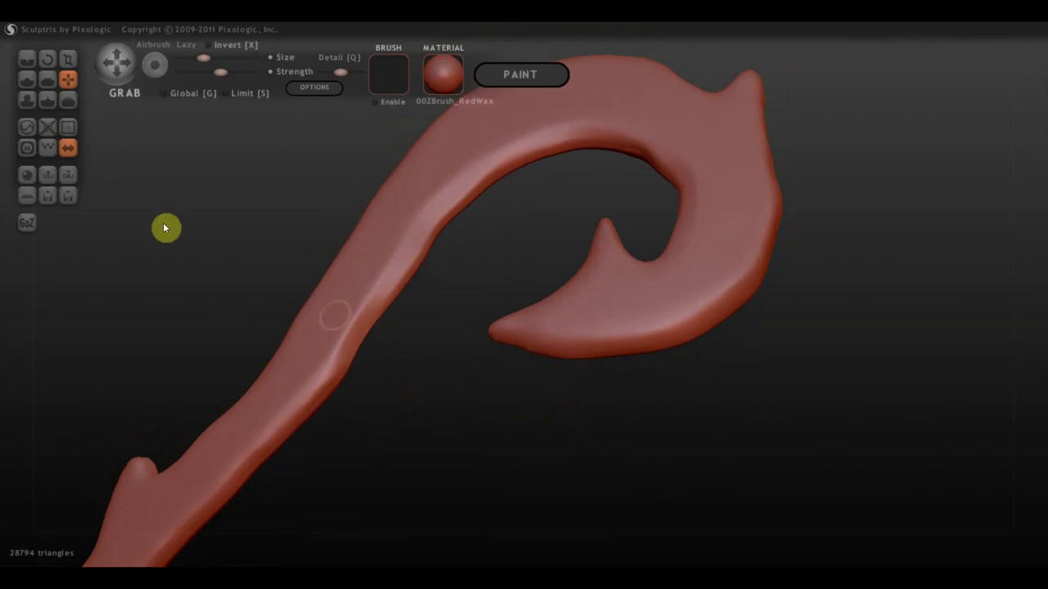
drag(216, 224, 264, 103)
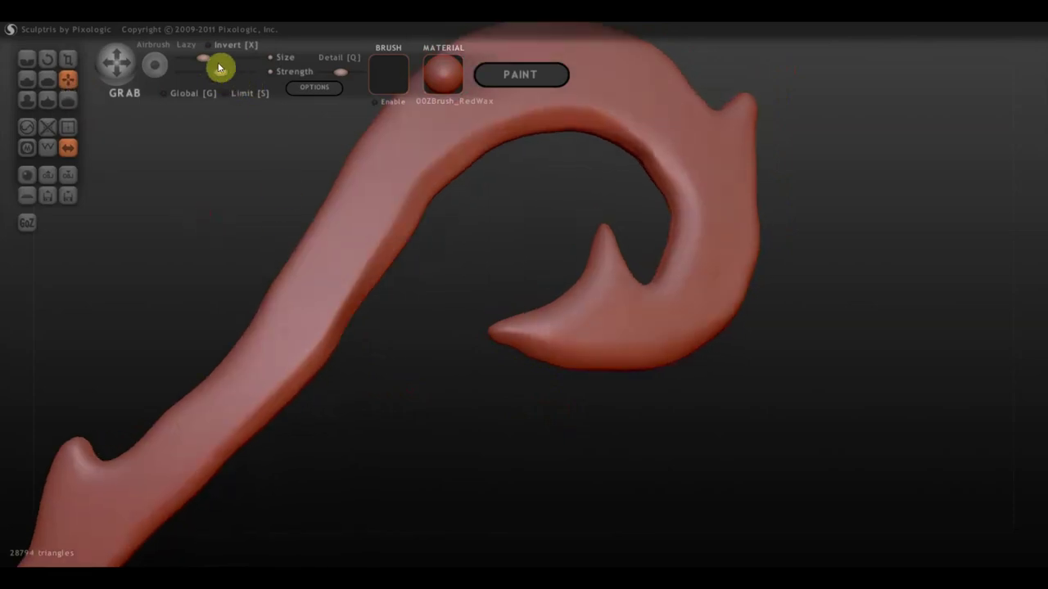
- With a larger brush, even out the stem's edges and shape the curl's inner edge
drag(215, 59, 210, 58)
click(356, 309)
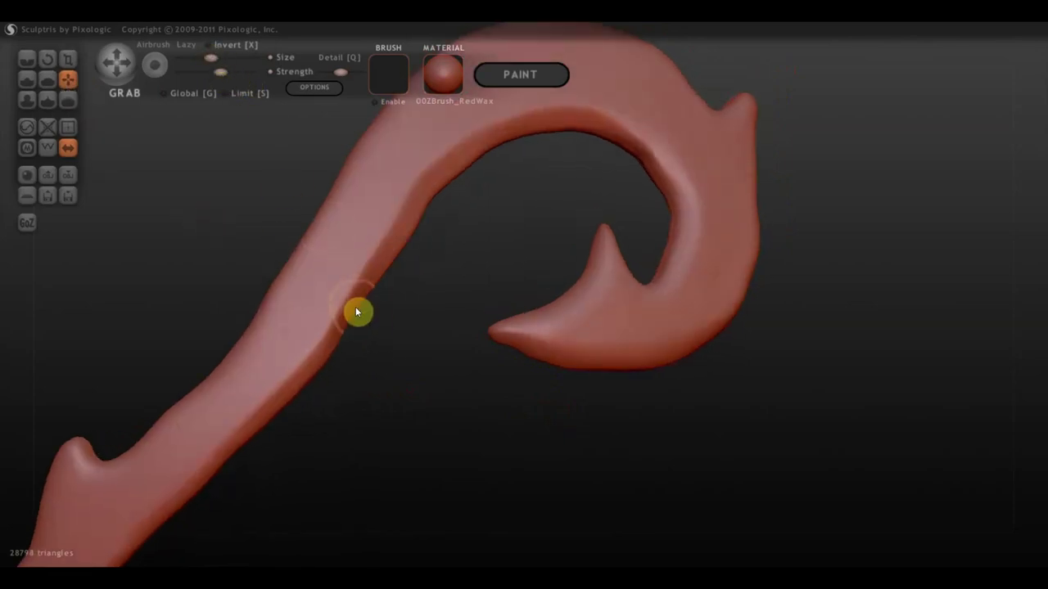
drag(356, 312, 345, 331)
drag(374, 283, 433, 194)
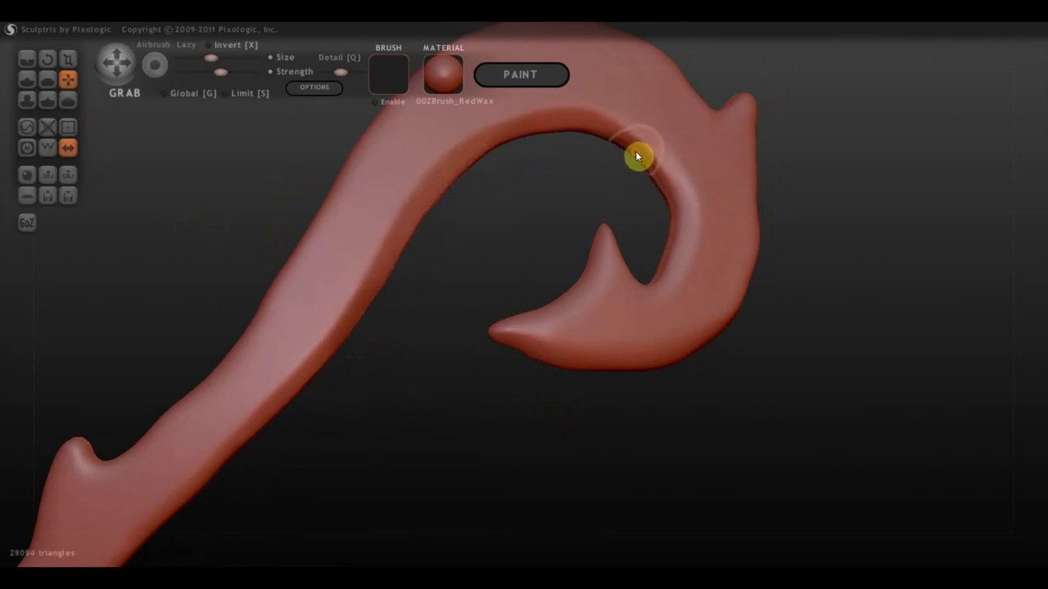
drag(637, 157, 676, 217)
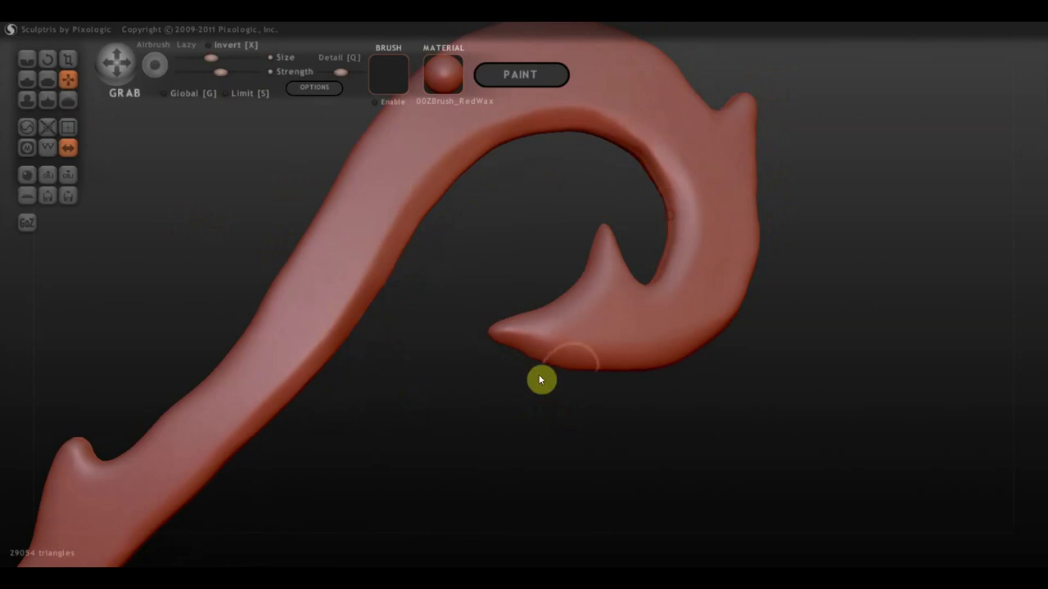
mouse_move(412, 453)
mouse_down()
mouse_move(433, 351)
mouse_move(531, 411)
mouse_move(475, 316)
mouse_up()
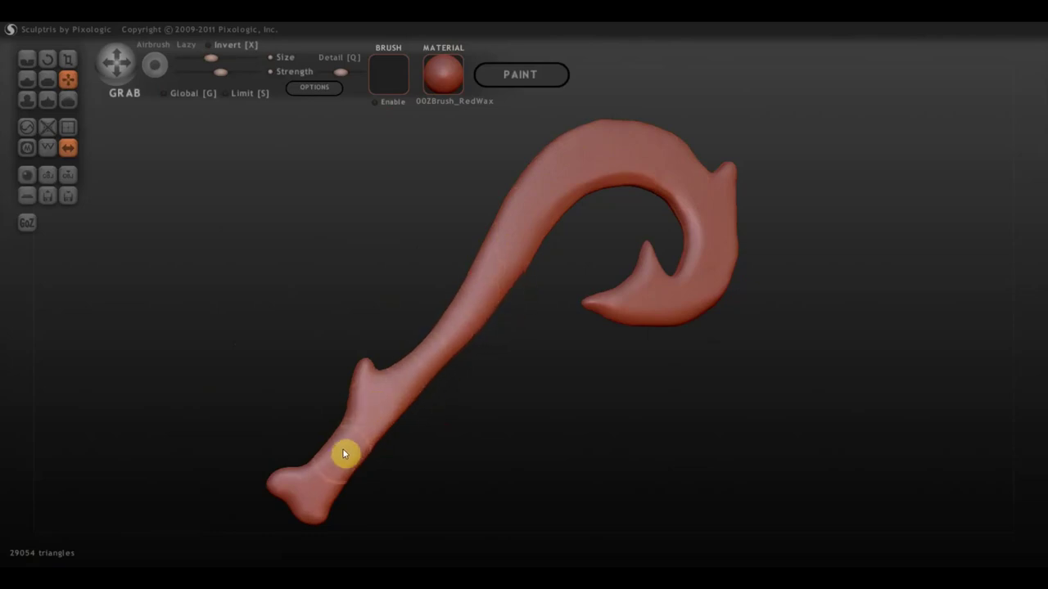
- Reshape the staff near its foot, then pose the hook and enlarge the Draw brush
mouse_move(325, 461)
mouse_down()
mouse_move(598, 469)
mouse_move(638, 443)
mouse_up()
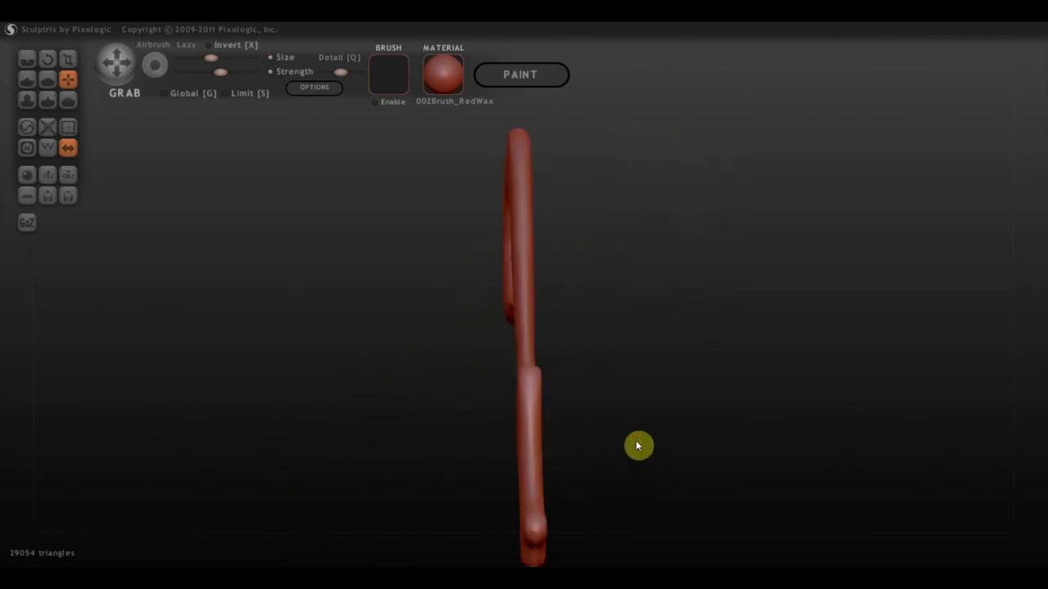
drag(663, 393, 649, 327)
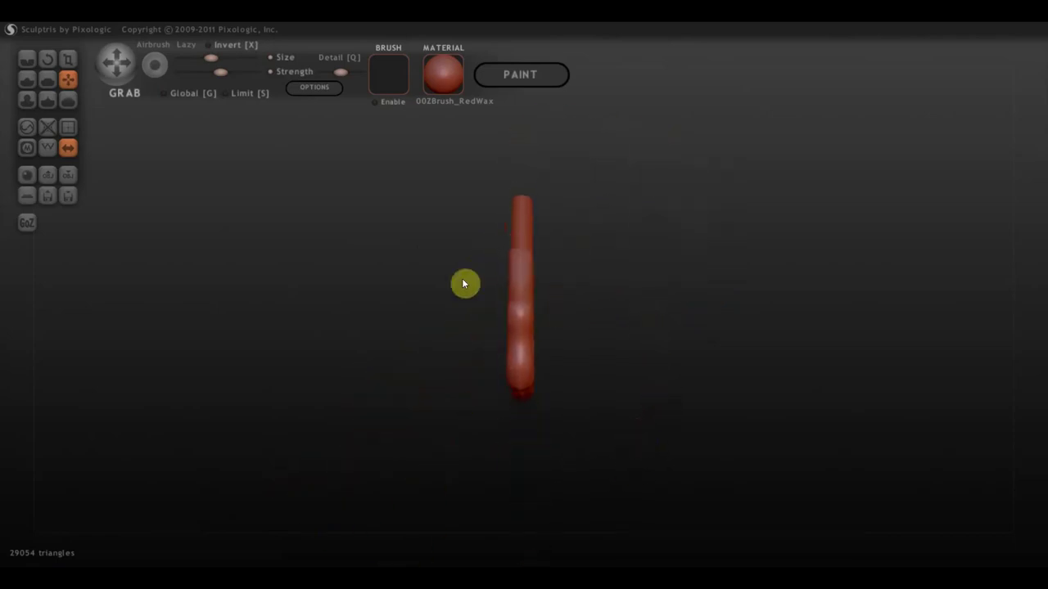
click(27, 80)
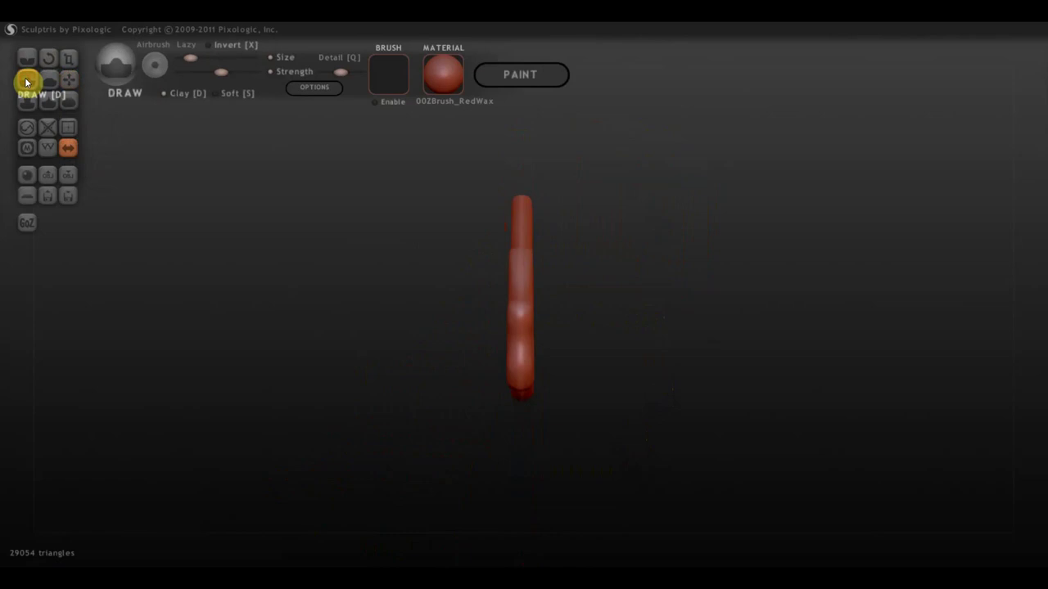
mouse_move(194, 196)
mouse_down()
mouse_move(112, 224)
mouse_move(74, 224)
mouse_up()
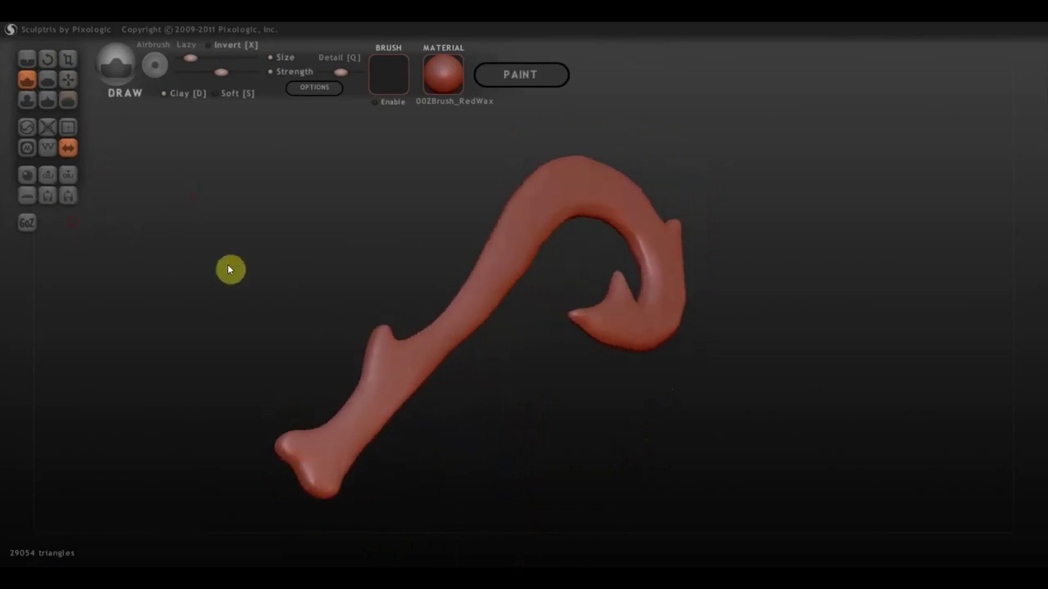
mouse_move(257, 273)
mouse_down()
mouse_move(287, 243)
mouse_move(291, 254)
mouse_up()
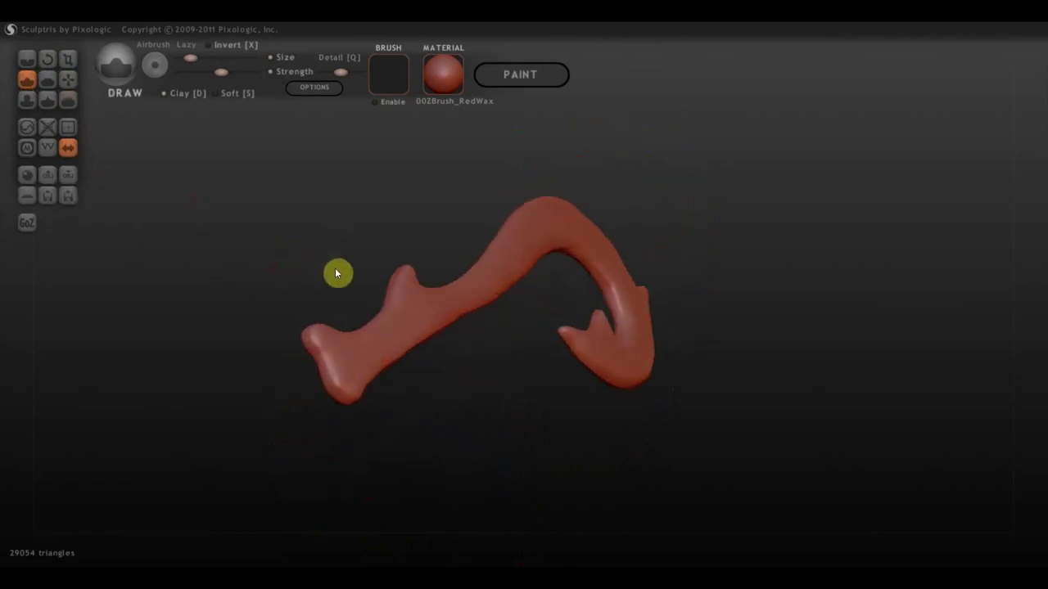
alt+drag(337, 271, 418, 227)
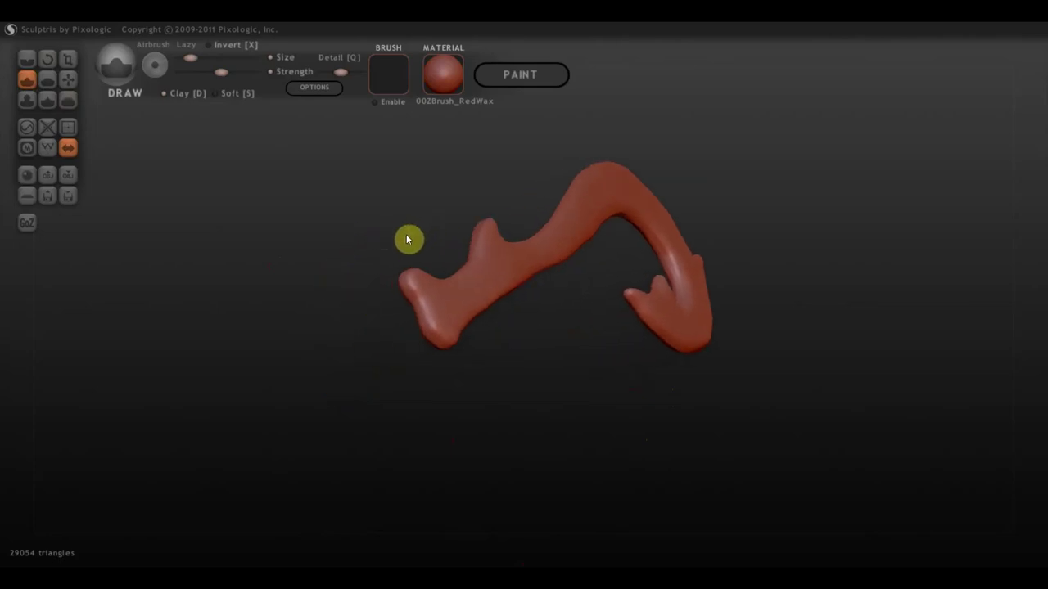
scroll(406, 234, up, 2)
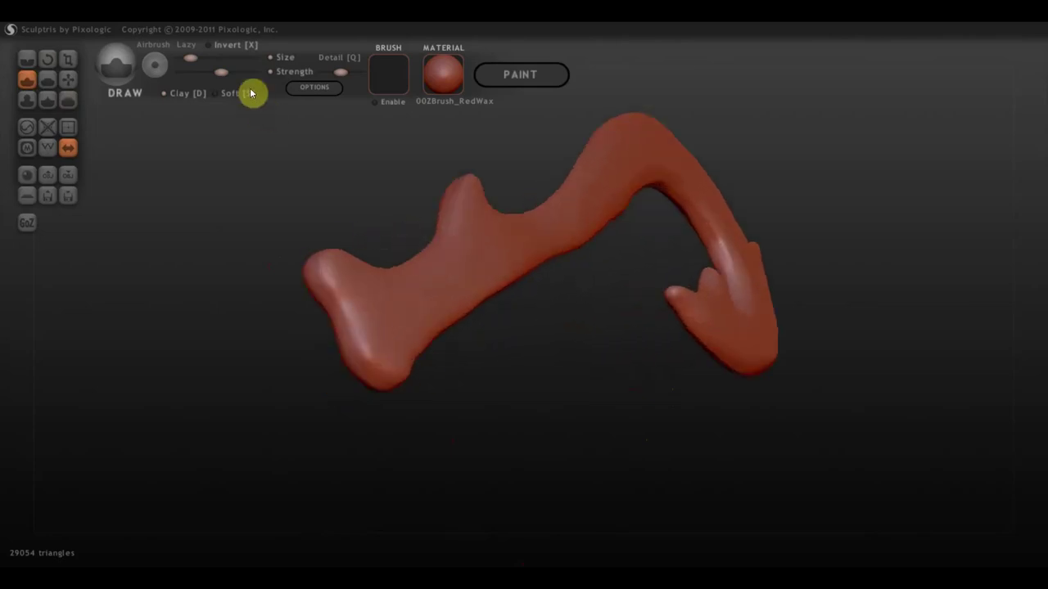
drag(210, 66, 215, 65)
mouse_move(498, 418)
mouse_down()
mouse_move(437, 439)
mouse_move(366, 375)
mouse_move(400, 374)
mouse_move(402, 385)
mouse_move(374, 393)
mouse_move(401, 409)
mouse_move(398, 393)
mouse_move(328, 353)
mouse_up()
- Build up the heel at the lower end and carve a groove down the shank below the spur
mouse_move(319, 307)
mouse_down()
mouse_move(342, 316)
mouse_move(318, 348)
mouse_move(299, 346)
mouse_move(339, 326)
mouse_up()
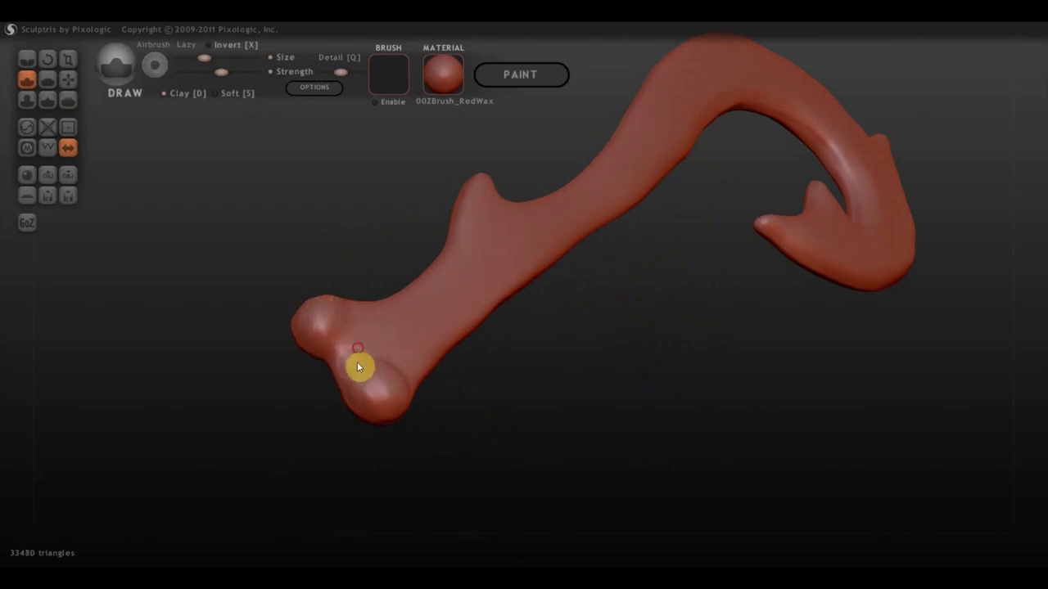
drag(479, 188, 435, 292)
mouse_move(556, 339)
mouse_down()
mouse_move(497, 180)
mouse_move(449, 270)
mouse_up()
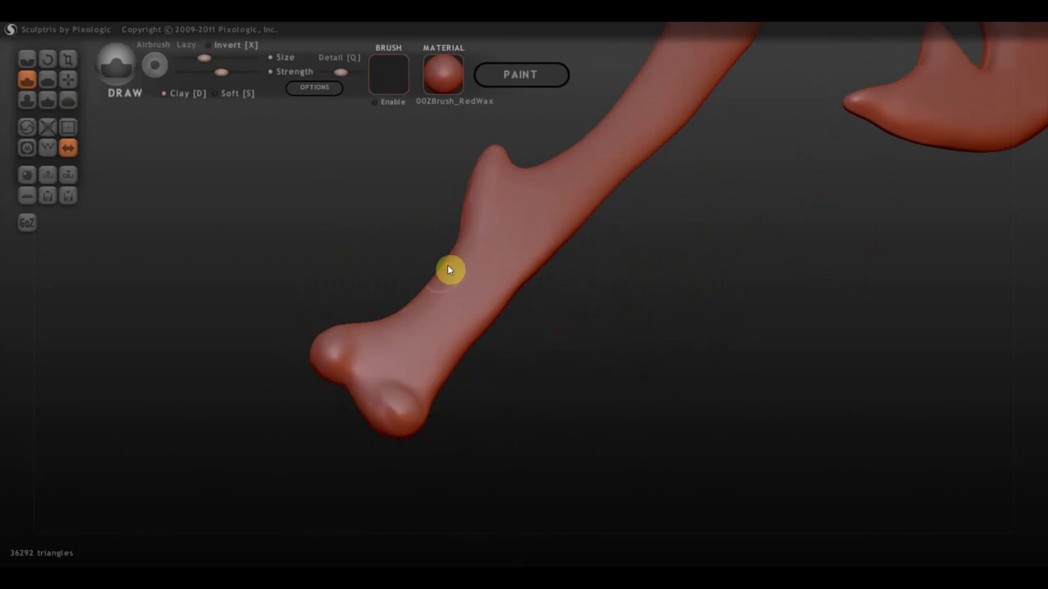
- Flatten patches along the lower shank with the Flatten brush, reaching 37,464 triangles
click(49, 81)
drag(187, 234, 352, 304)
mouse_move(428, 250)
mouse_down()
mouse_move(394, 327)
mouse_move(442, 238)
mouse_move(403, 361)
mouse_move(408, 287)
mouse_up()
drag(519, 303, 383, 229)
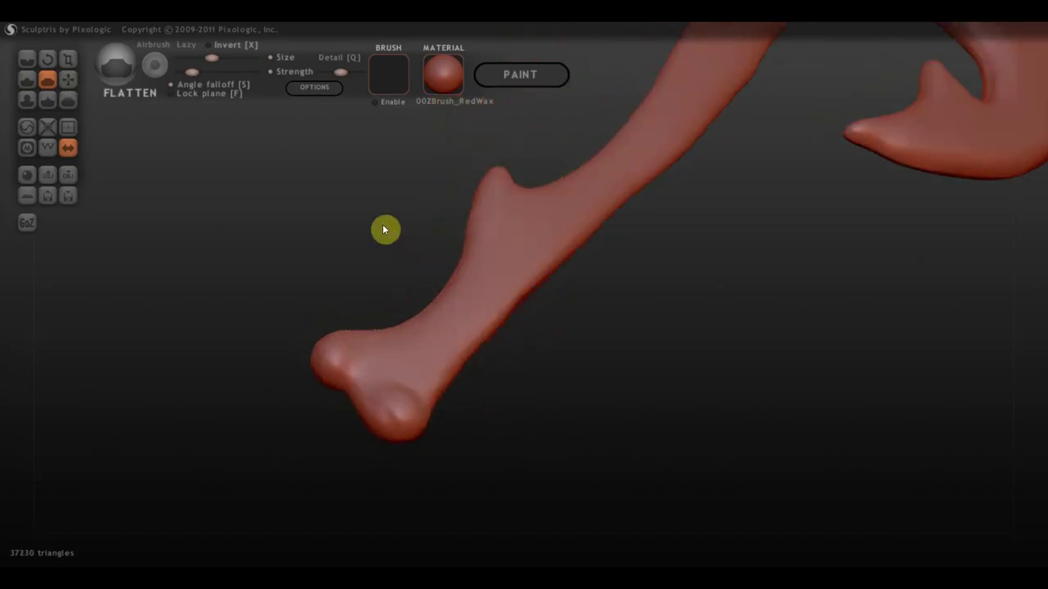
mouse_move(532, 275)
mouse_down()
mouse_move(443, 399)
mouse_move(488, 322)
mouse_move(570, 307)
mouse_move(545, 330)
mouse_move(597, 288)
mouse_move(496, 365)
mouse_up()
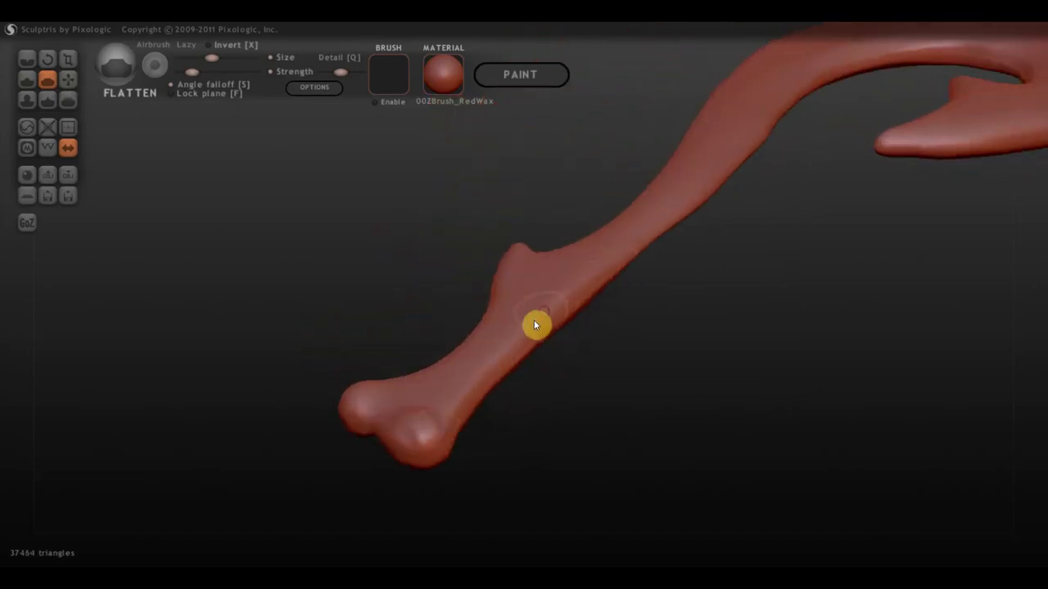
drag(552, 311, 446, 444)
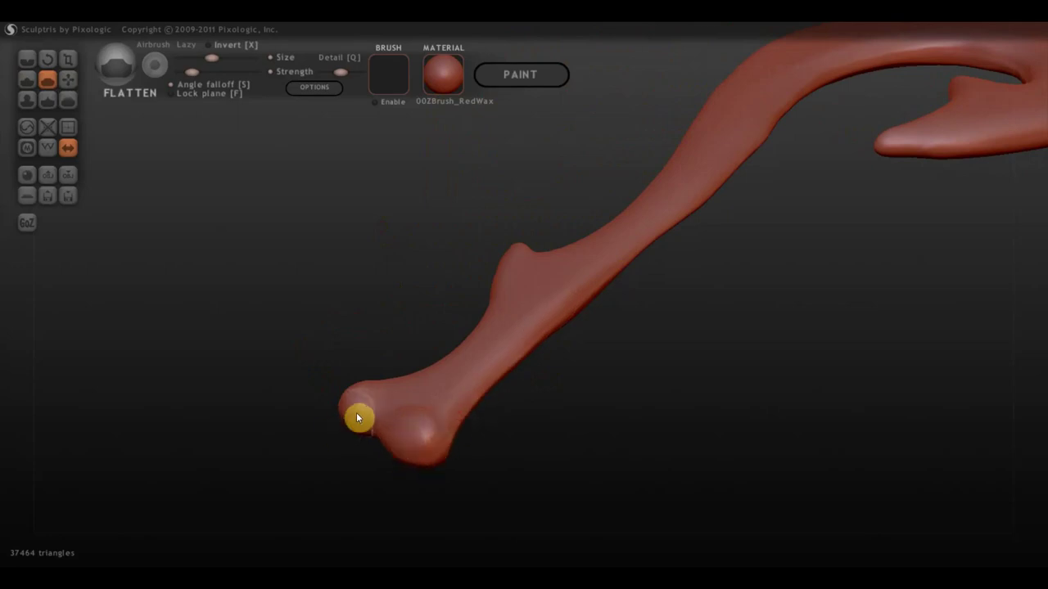
mouse_move(619, 358)
mouse_down()
mouse_move(580, 363)
mouse_move(534, 303)
mouse_move(730, 300)
mouse_move(655, 270)
mouse_move(589, 293)
mouse_move(640, 259)
mouse_move(702, 273)
mouse_move(685, 470)
mouse_up()
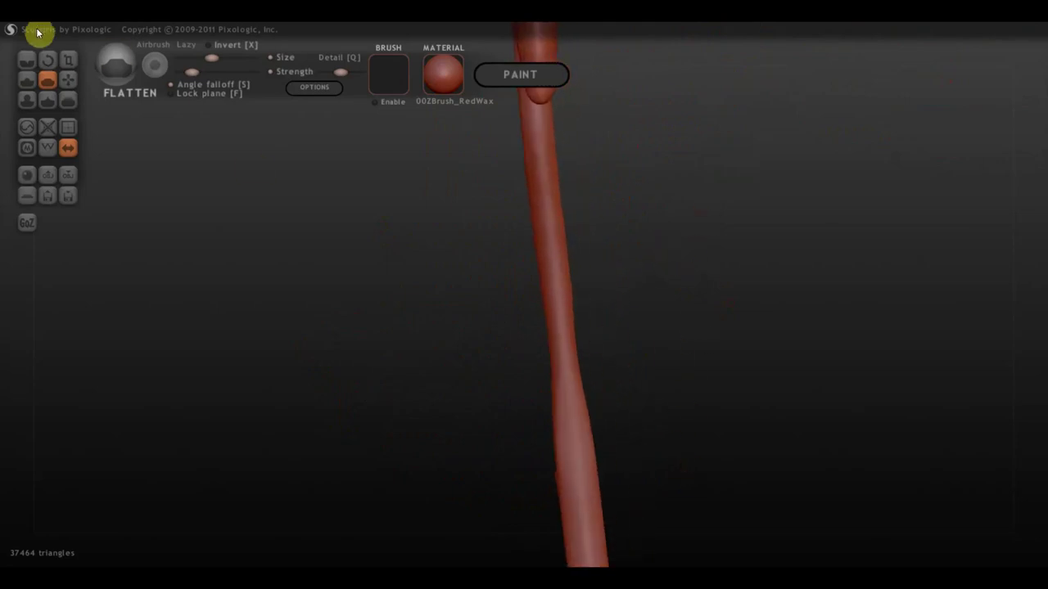
- Enlarge the Grab brush, try a bend on the shaft, undo it, and reframe the shank
click(69, 78)
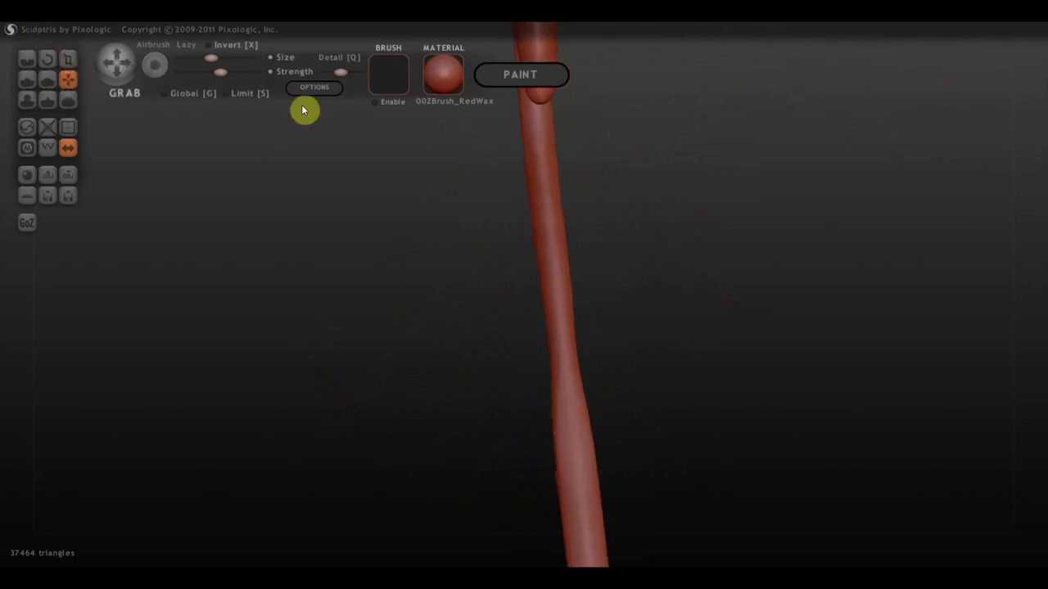
drag(210, 58, 221, 58)
right_drag(590, 401, 559, 399)
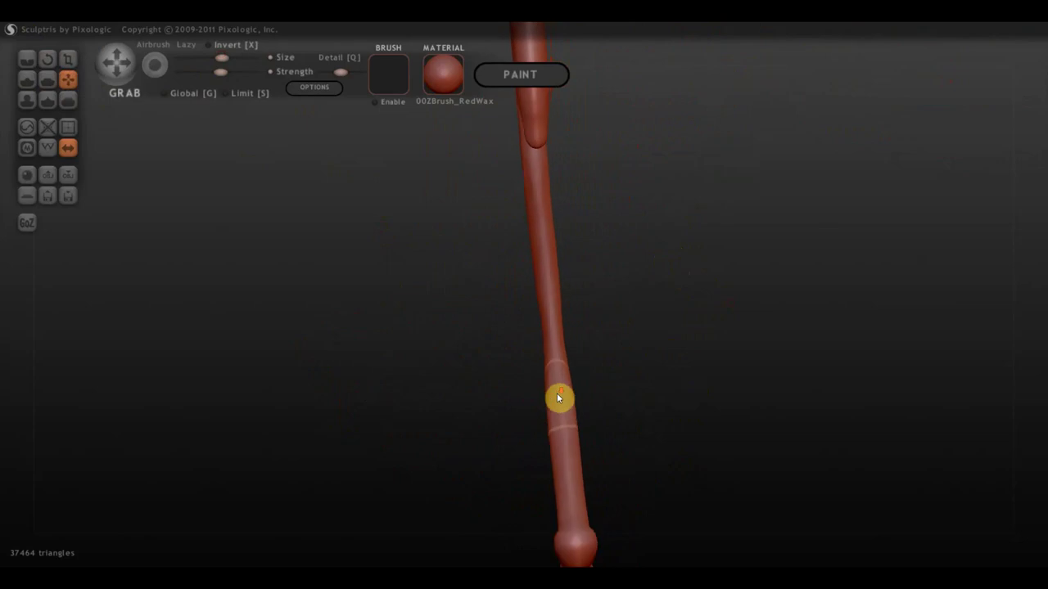
drag(557, 399, 537, 405)
key(ctrl+z)
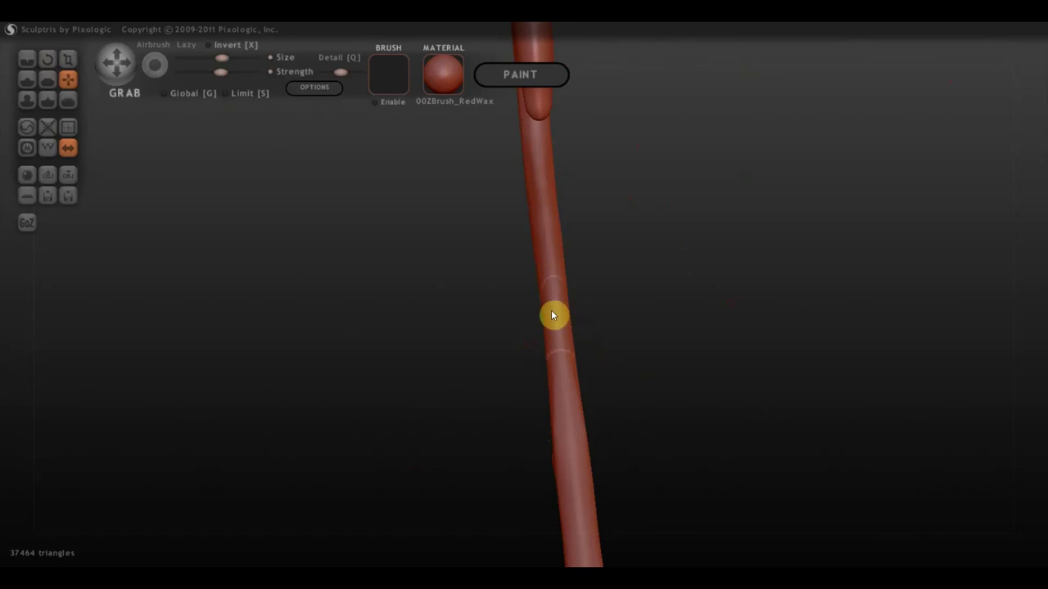
scroll(599, 290, down, 2)
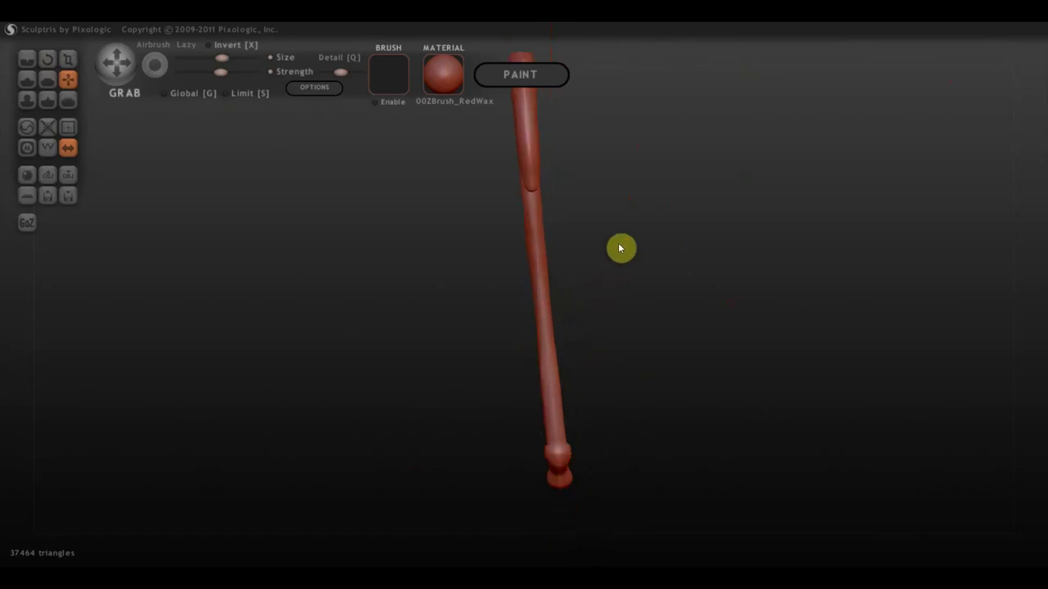
mouse_move(643, 292)
alt+mouse_down()
mouse_move(659, 381)
mouse_move(619, 453)
mouse_move(614, 440)
alt+mouse_up()
scroll(658, 381, up, 2)
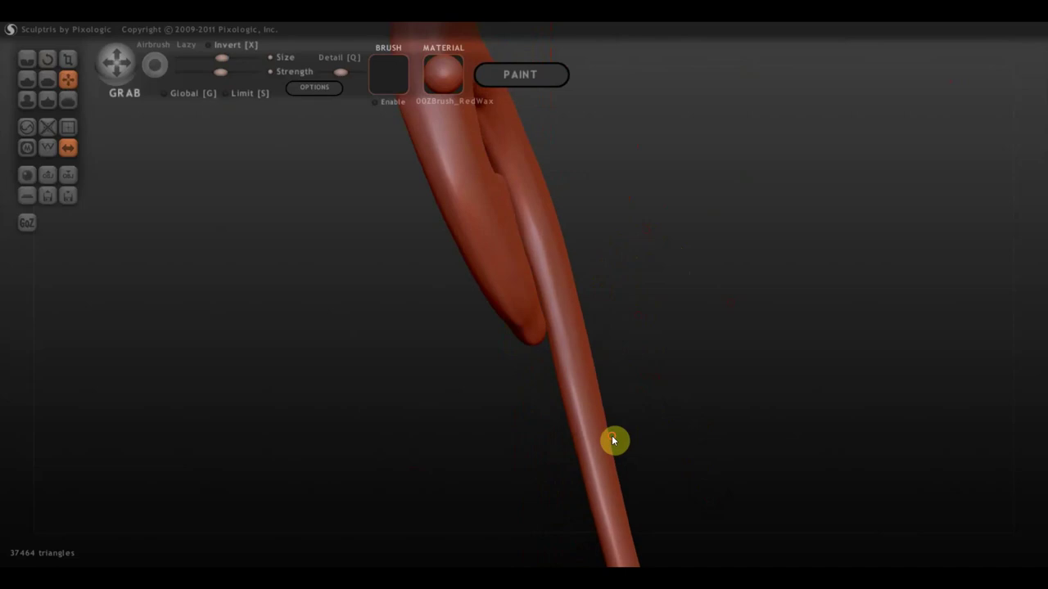
- Use the Flatten brush to even the hook's left edge top-down and the lower arm by the barbed point
click(47, 79)
drag(300, 222, 222, 296)
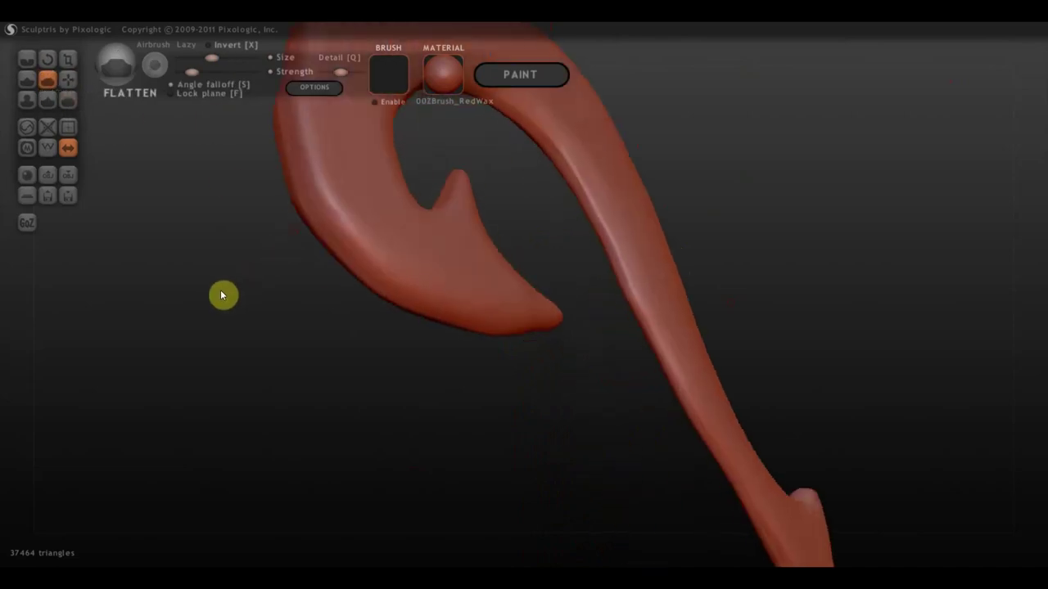
scroll(283, 262, down, 2)
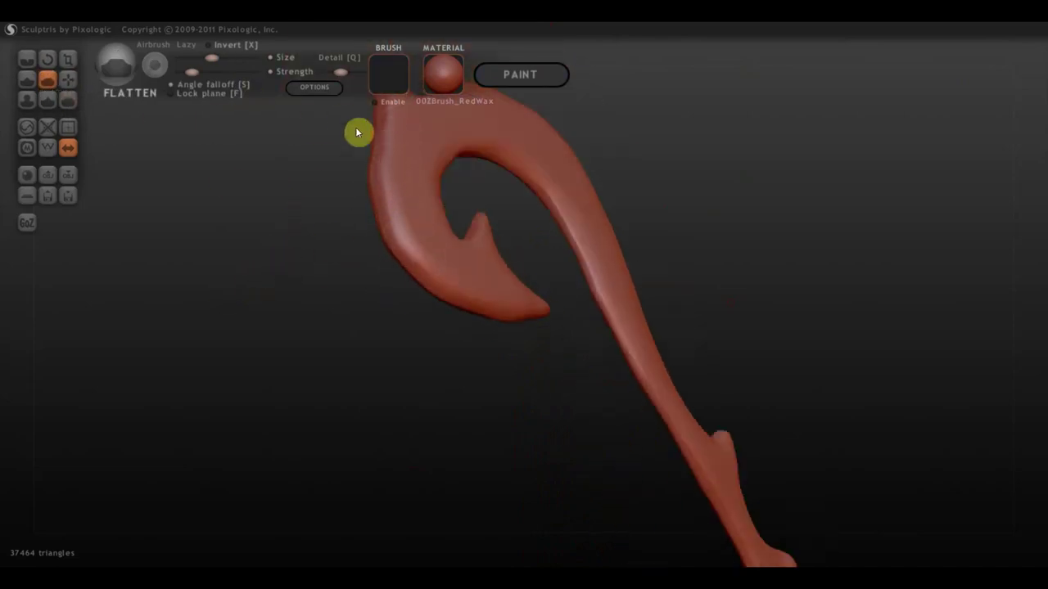
drag(382, 115, 432, 265)
mouse_move(470, 297)
mouse_down()
mouse_move(377, 168)
mouse_move(421, 257)
mouse_move(442, 257)
mouse_up()
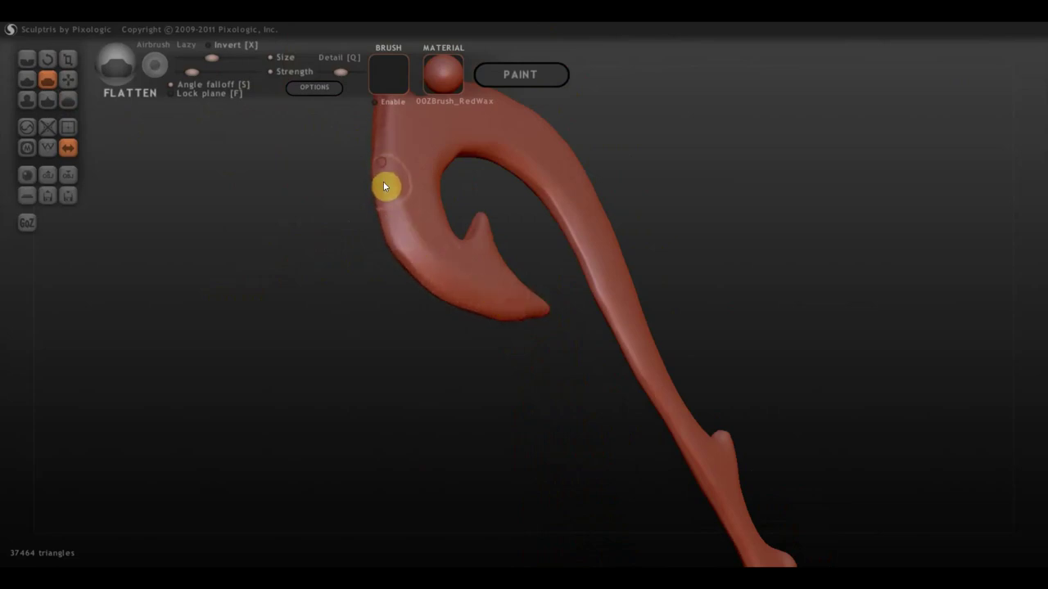
drag(383, 187, 415, 260)
mouse_move(300, 210)
mouse_down()
mouse_move(265, 276)
mouse_move(270, 255)
mouse_up()
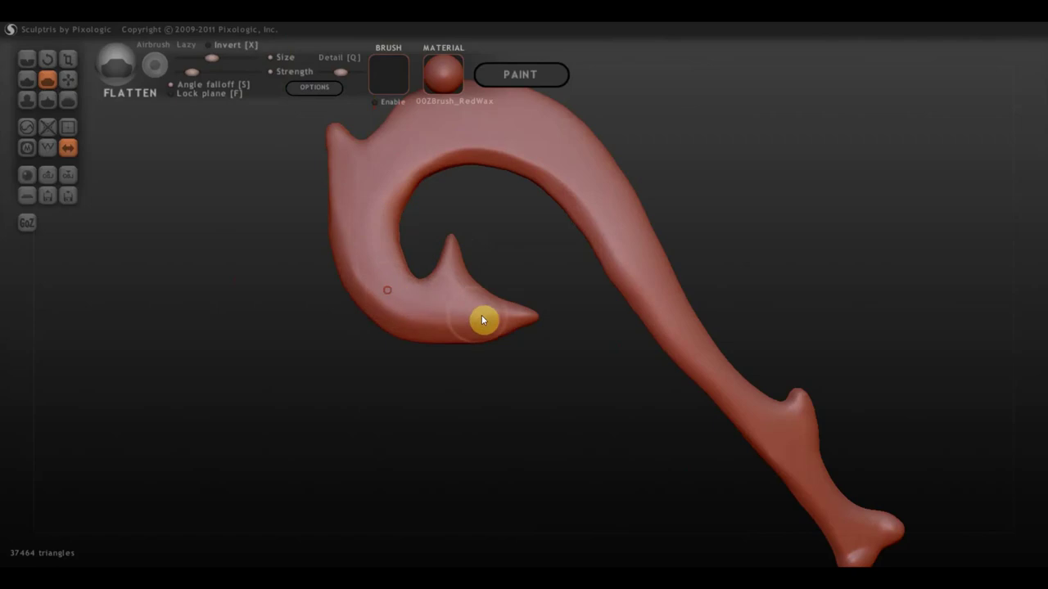
mouse_move(408, 315)
mouse_down()
mouse_move(344, 221)
mouse_move(453, 328)
mouse_move(337, 218)
mouse_move(458, 328)
mouse_up()
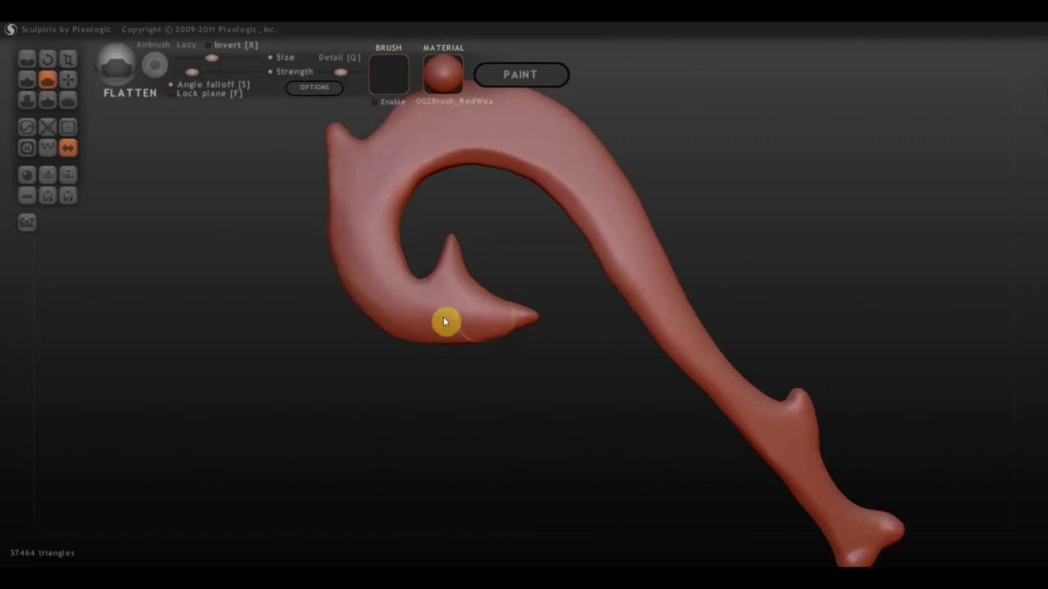
- With the Grab brush, nudge the left edge outward and pull the curve's upper ridge up and out
click(71, 81)
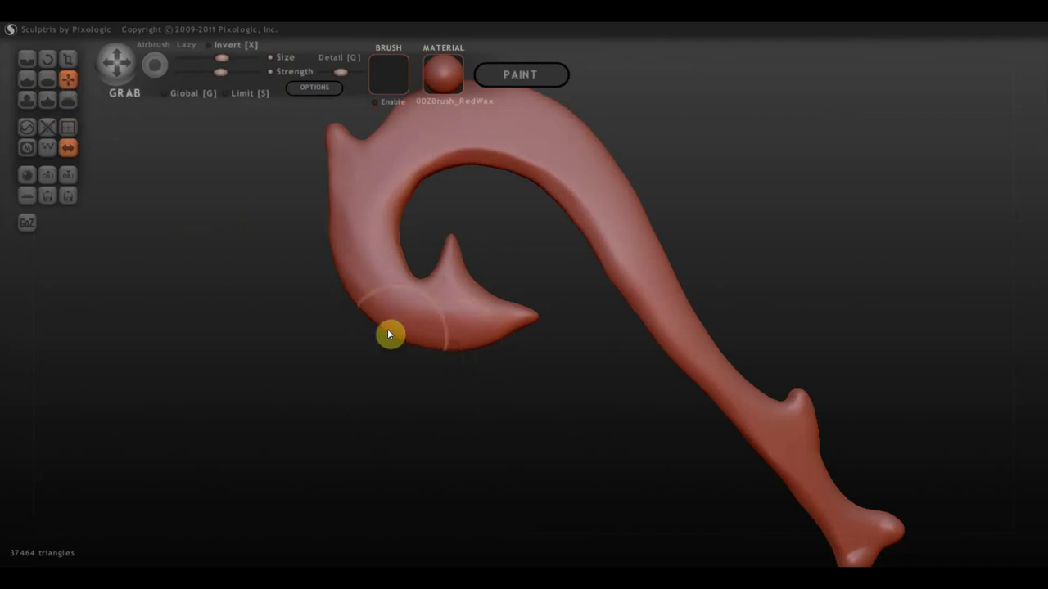
drag(334, 234, 327, 232)
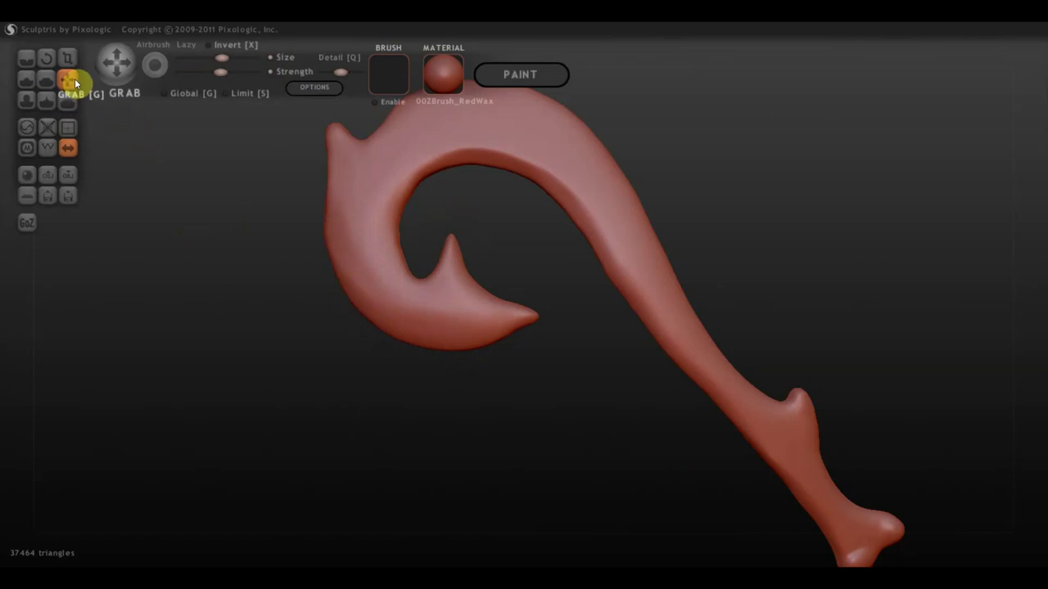
mouse_move(808, 274)
mouse_down()
mouse_move(739, 309)
mouse_move(807, 282)
mouse_up()
mouse_move(769, 213)
mouse_down()
mouse_move(755, 286)
mouse_move(545, 205)
mouse_up()
drag(451, 207, 441, 208)
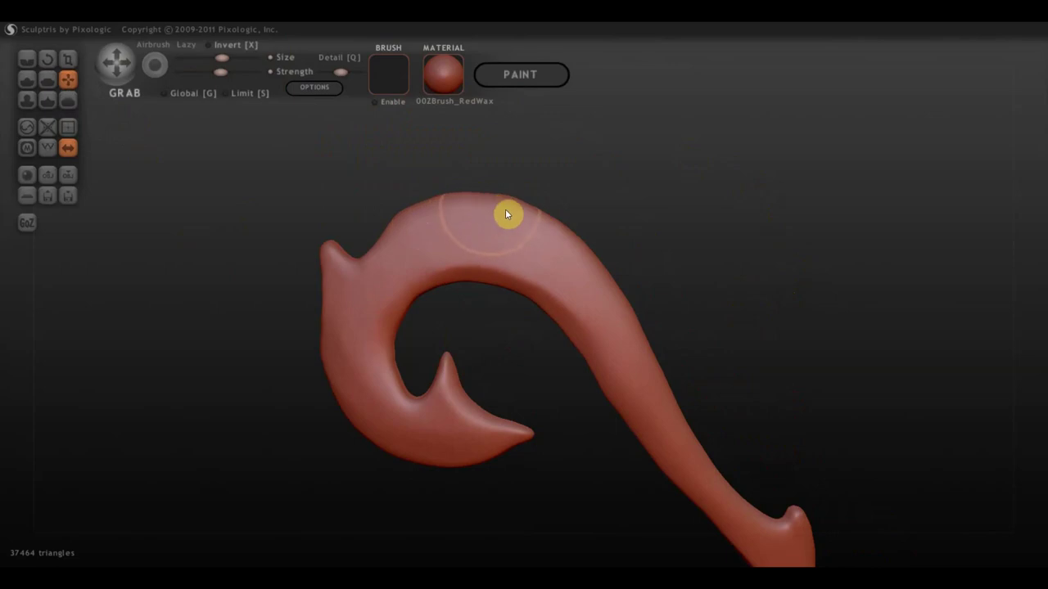
drag(508, 214, 545, 229)
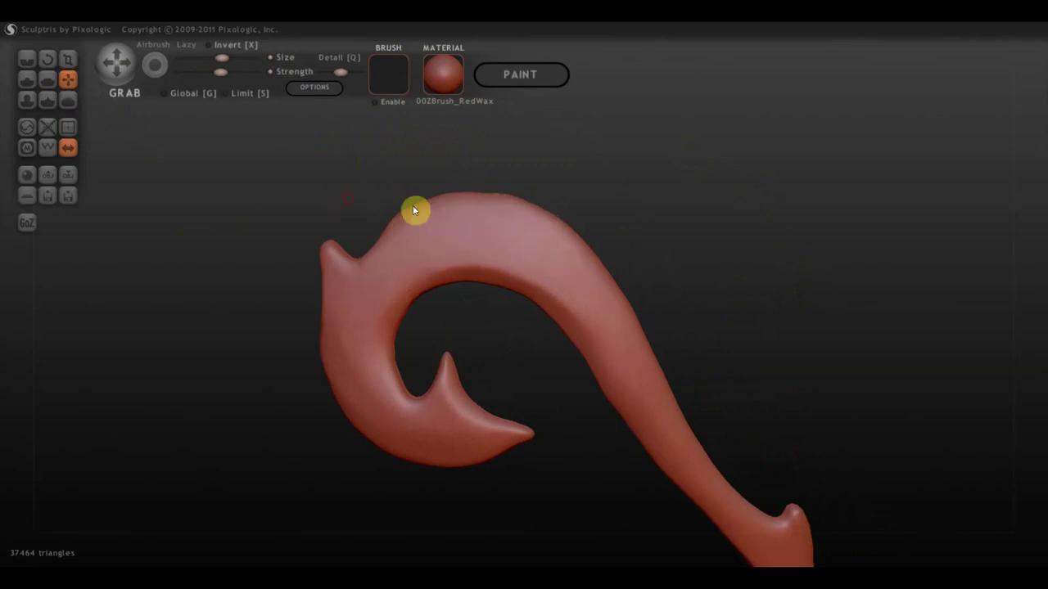
drag(414, 211, 491, 192)
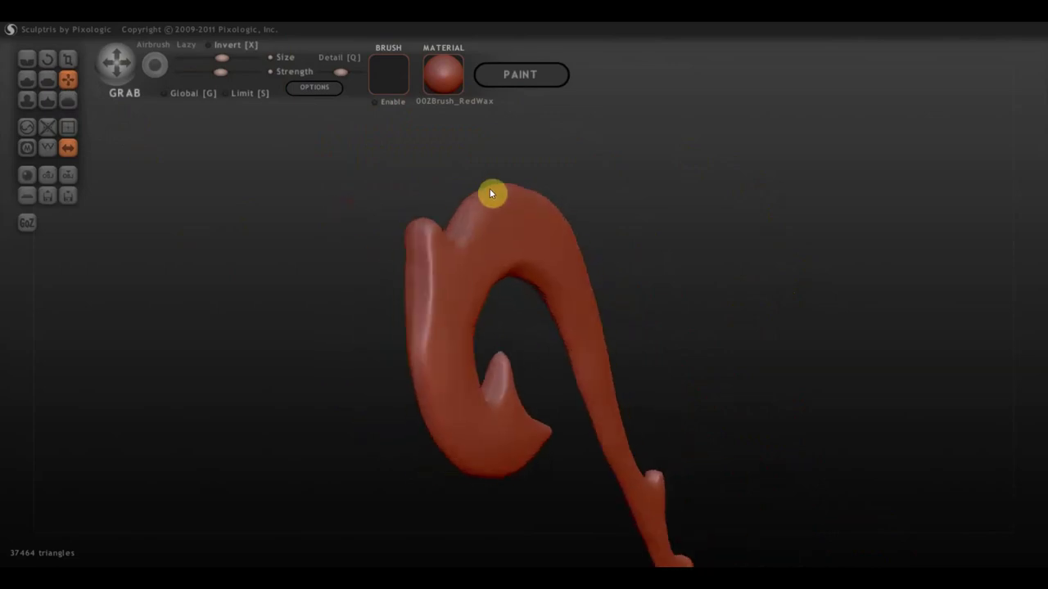
- With the Draw brush, point the top-left tip, then raise Strength and build a ridge down the left side
click(26, 79)
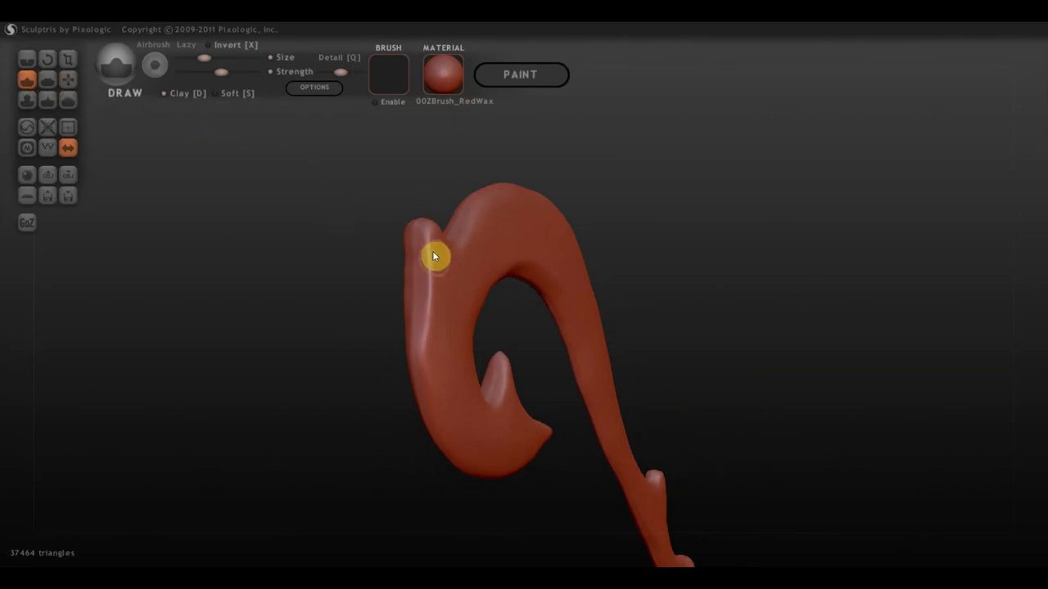
drag(433, 244, 432, 357)
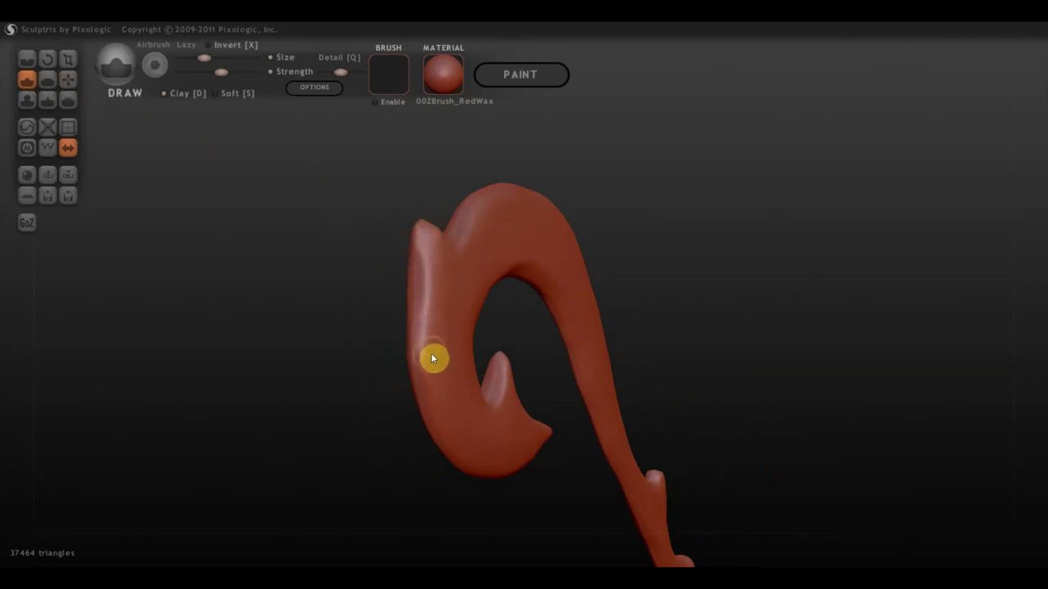
drag(340, 72, 355, 73)
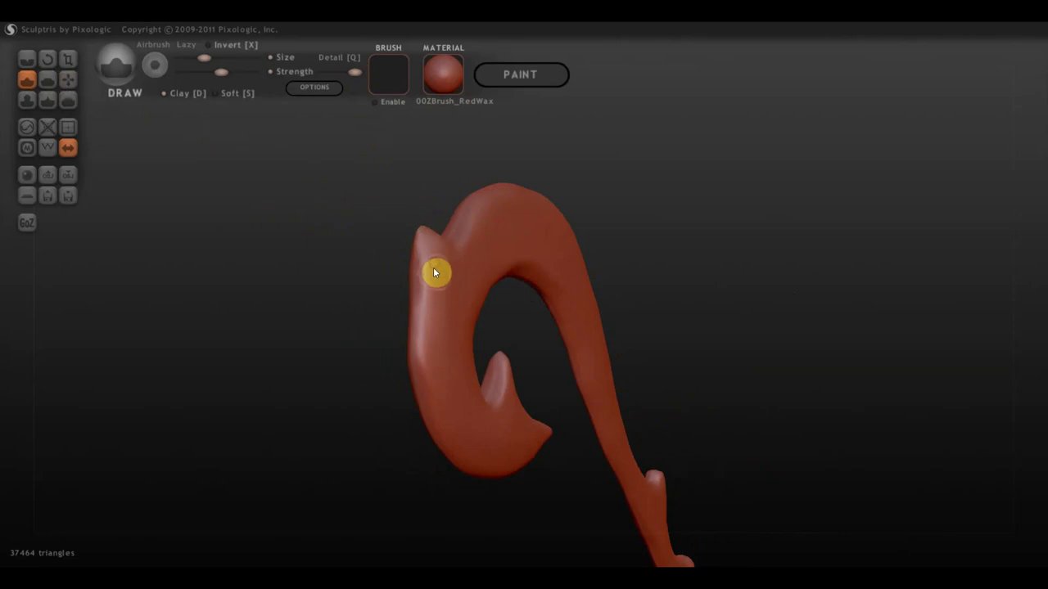
drag(435, 273, 419, 376)
- Show the wireframe, then grab the upper-left tip upward to round it off
click(48, 148)
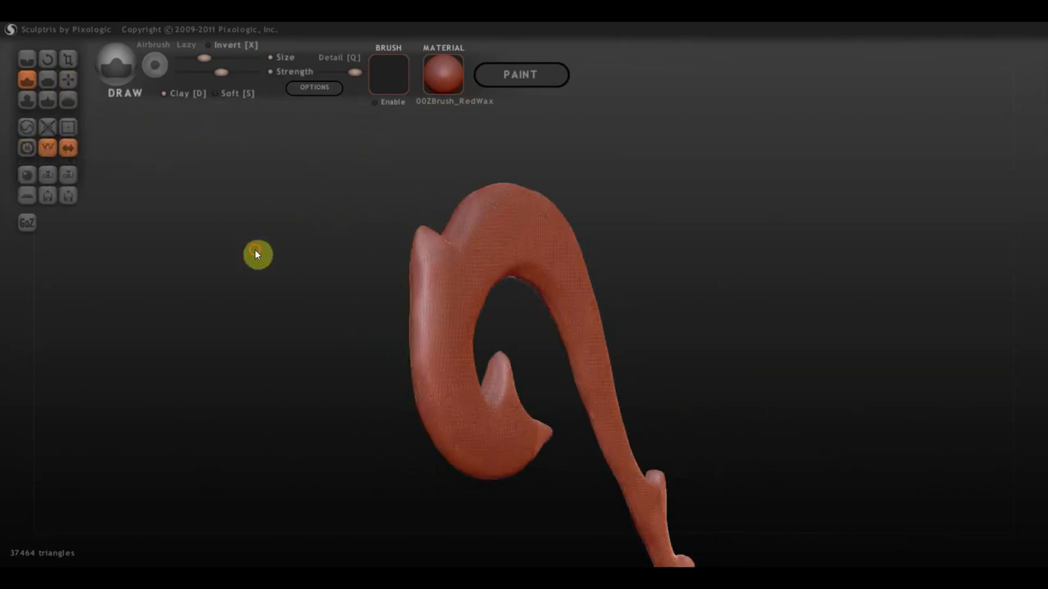
drag(256, 254, 201, 260)
click(70, 81)
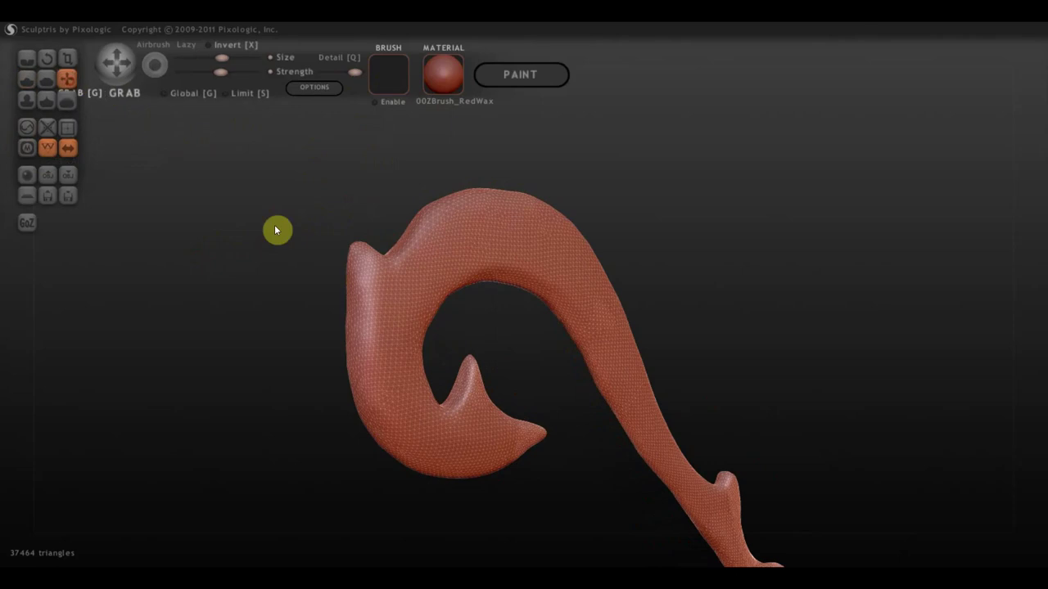
scroll(347, 245, up, 3)
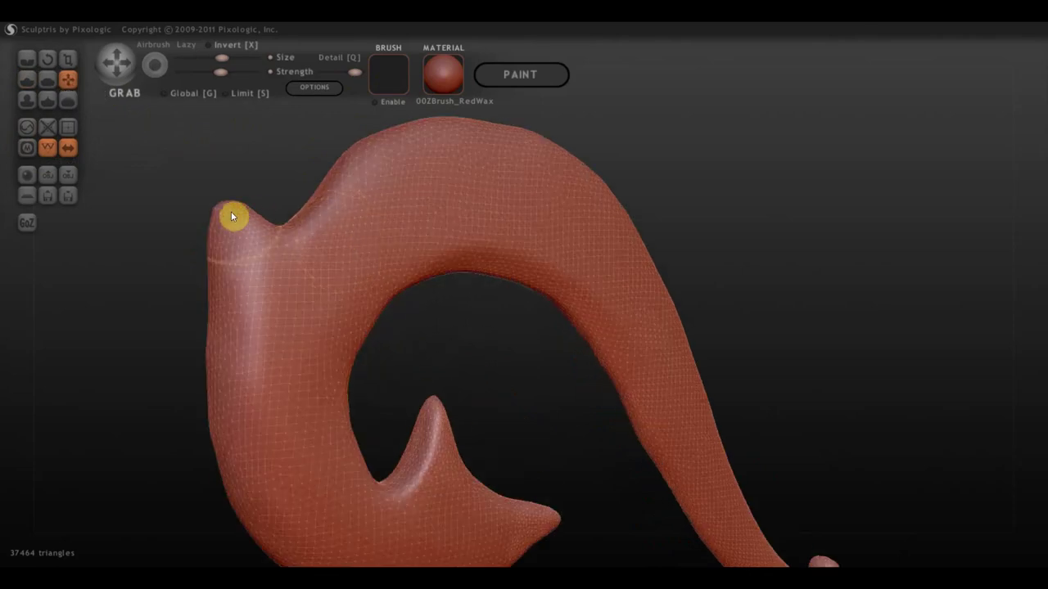
drag(231, 215, 228, 166)
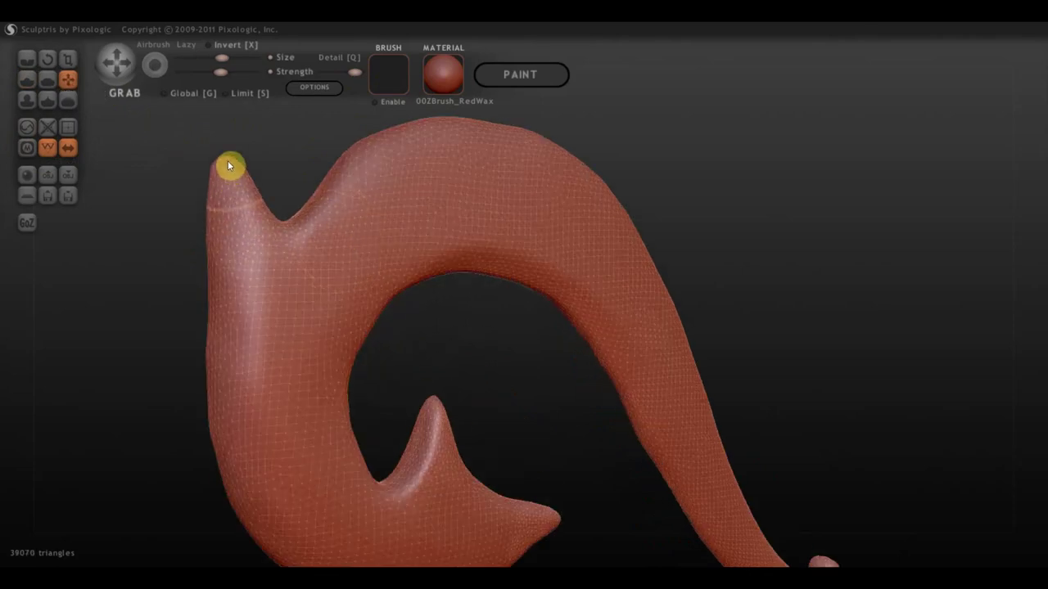
drag(227, 164, 226, 157)
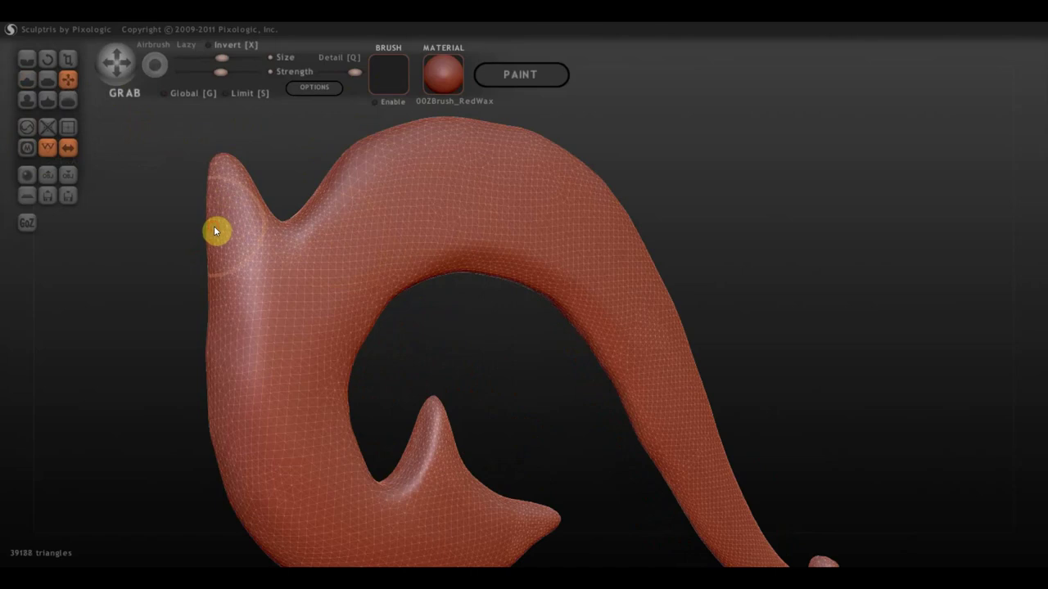
mouse_move(155, 222)
mouse_down()
mouse_move(250, 225)
mouse_move(289, 201)
mouse_up()
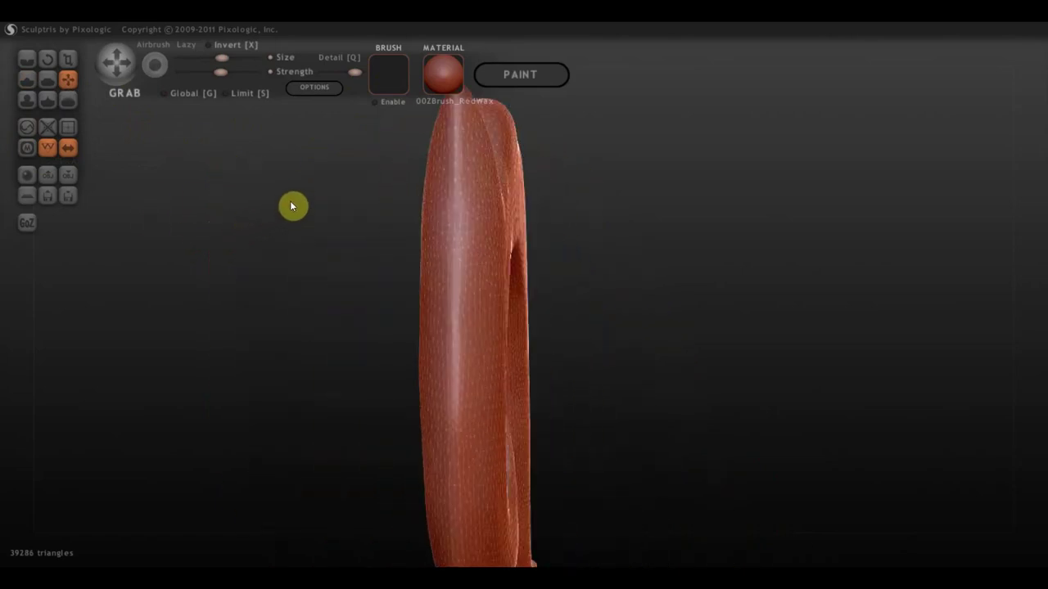
- In a three-quarter view, flatten-brush the left tip, left side and top of the arc
click(51, 90)
drag(667, 298, 342, 215)
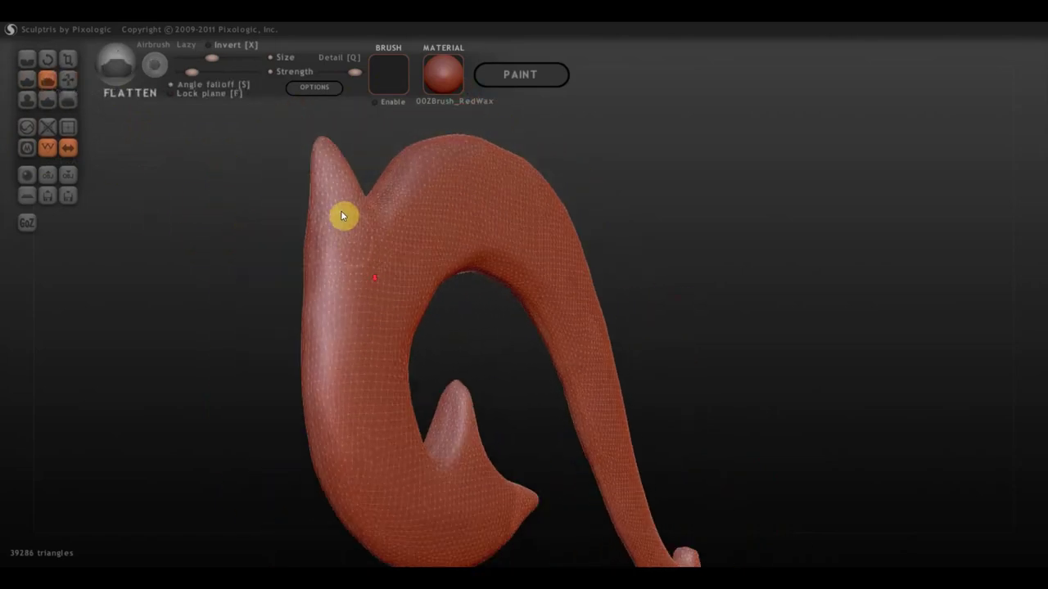
mouse_move(336, 179)
mouse_down()
mouse_move(341, 241)
mouse_move(336, 159)
mouse_move(316, 402)
mouse_move(322, 325)
mouse_move(379, 420)
mouse_up()
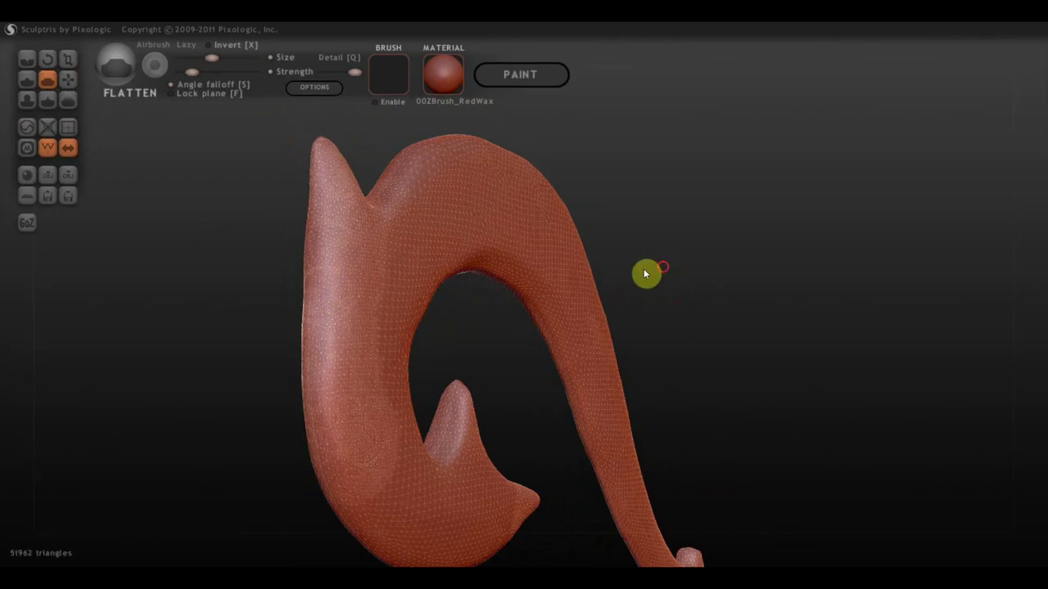
drag(646, 274, 475, 262)
mouse_move(376, 236)
mouse_down()
mouse_move(479, 159)
mouse_move(616, 158)
mouse_move(680, 220)
mouse_move(638, 215)
mouse_up()
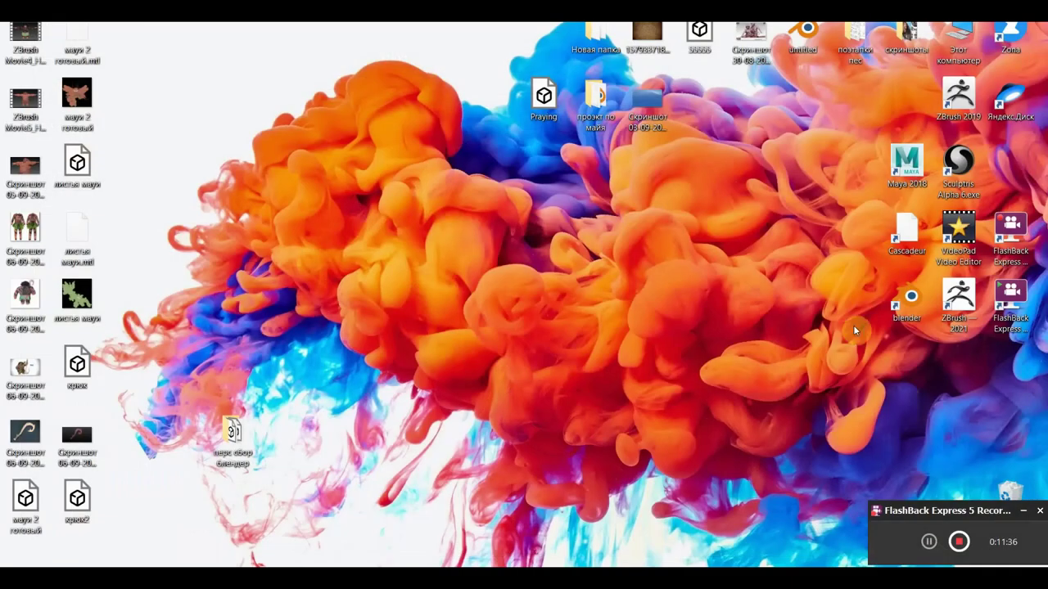
- Launch Sculptris from its desktop icon and turn the hook to a side-on view
double_click(958, 168)
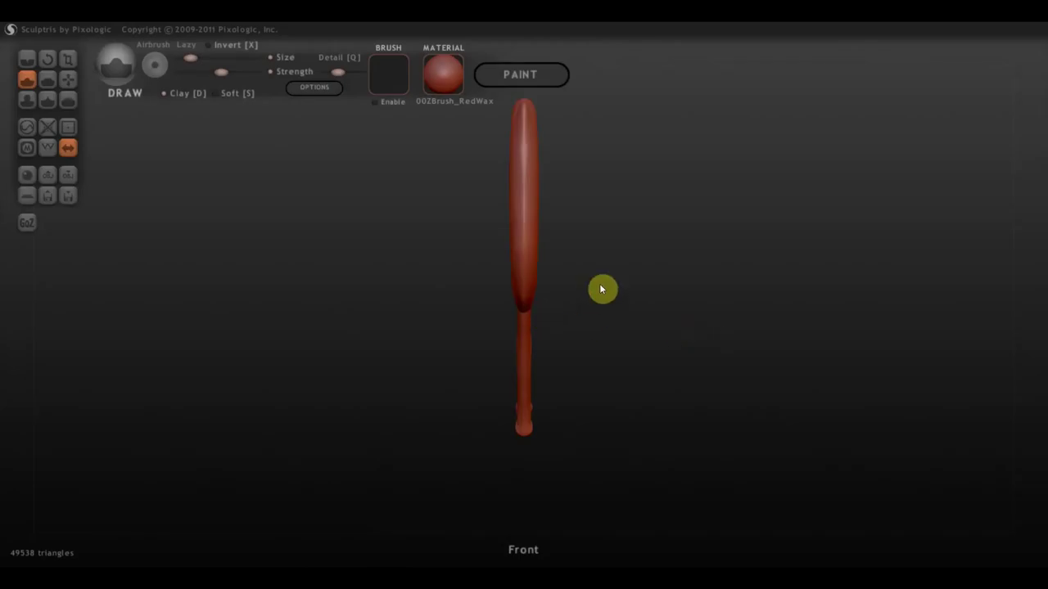
mouse_move(601, 289)
mouse_down()
mouse_move(459, 327)
mouse_move(464, 303)
mouse_up()
scroll(687, 299, up, 4)
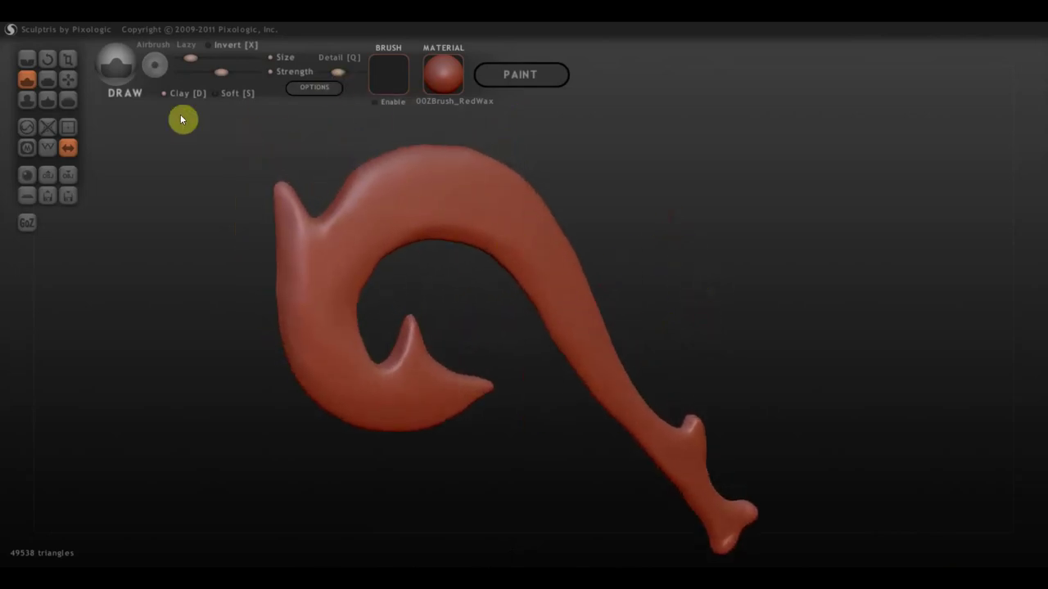
- Toggle the wireframe on and off and drag the Size slider to enlarge the brush
click(47, 149)
click(48, 149)
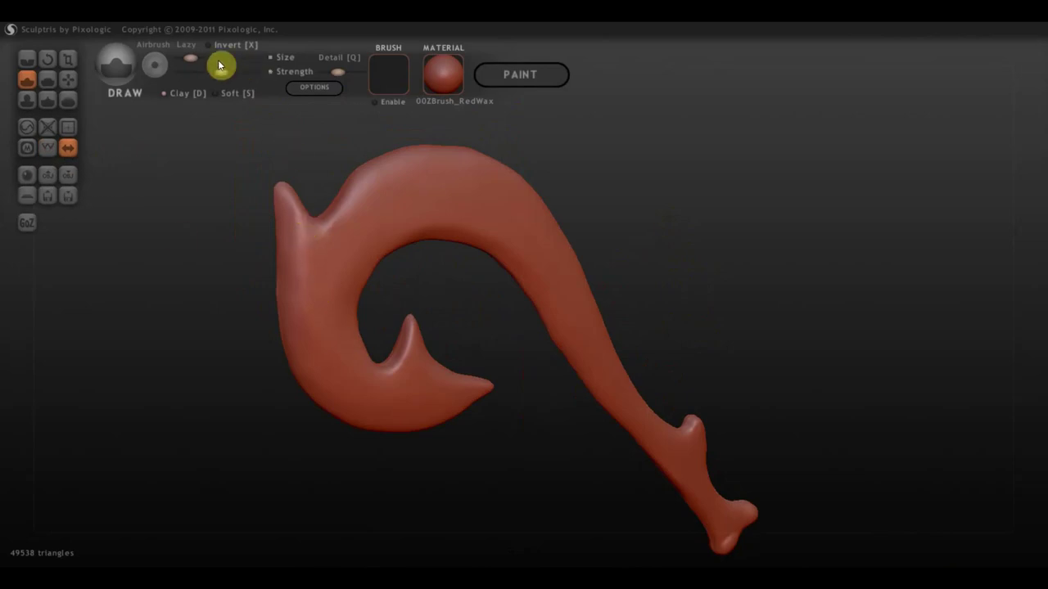
drag(190, 58, 212, 58)
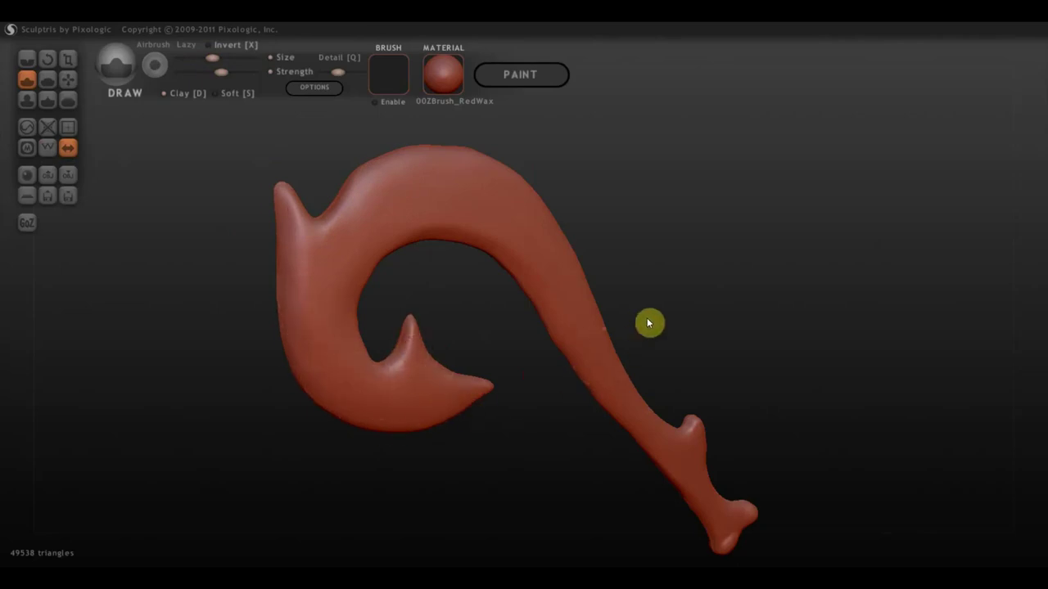
drag(647, 320, 620, 323)
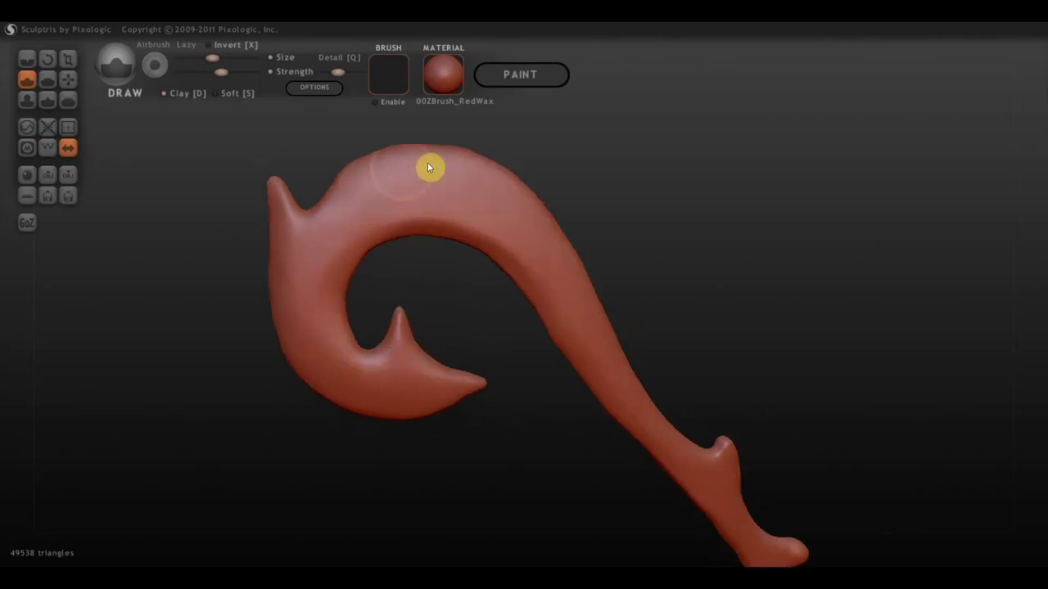
- Grab the hook's upper curve slightly up-left, then orbit to view the hook edge-on
click(68, 79)
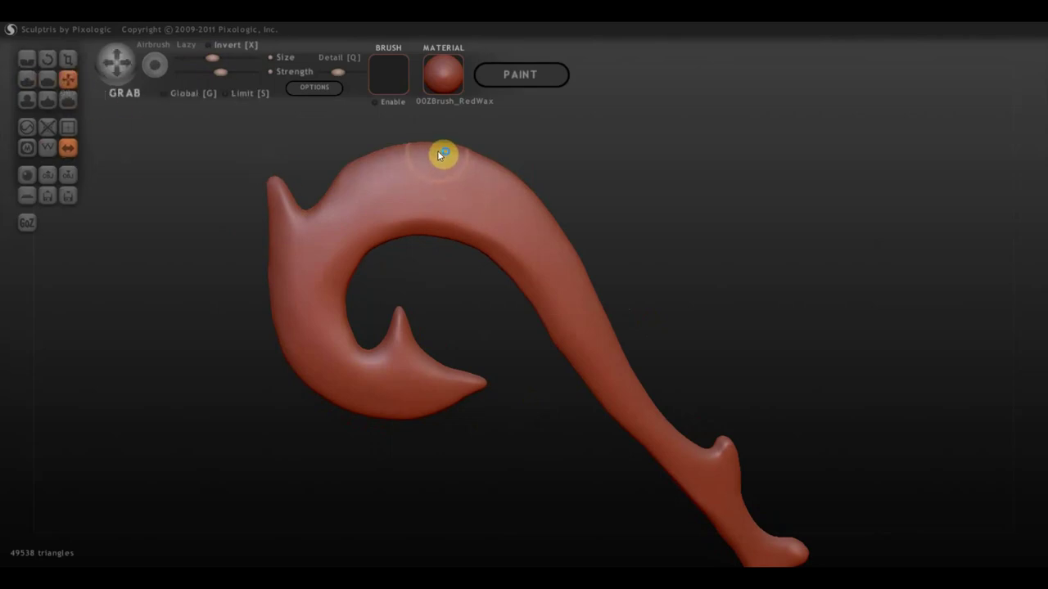
drag(331, 201, 329, 196)
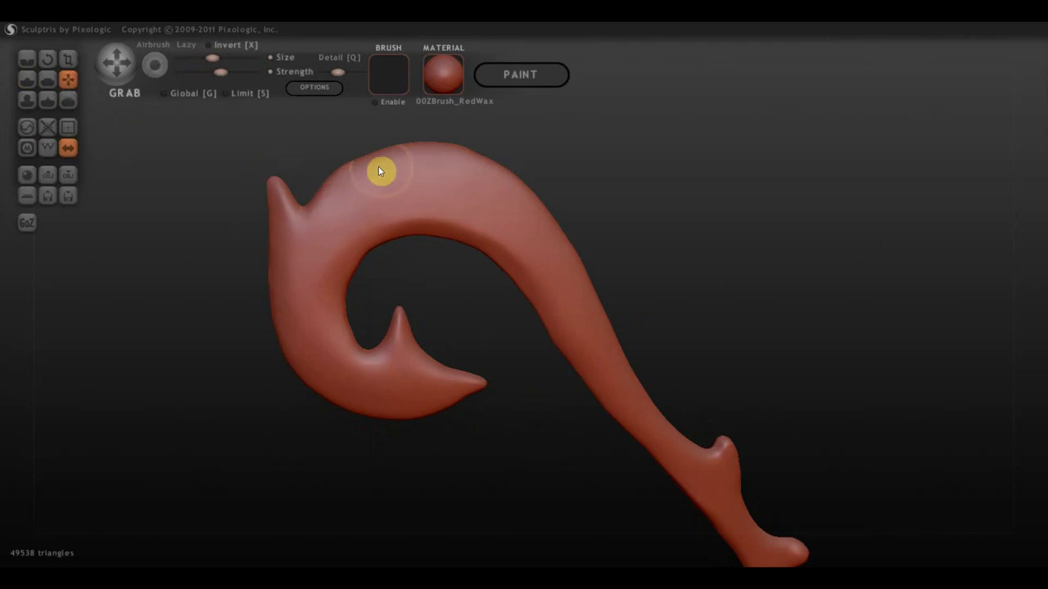
drag(603, 234, 650, 220)
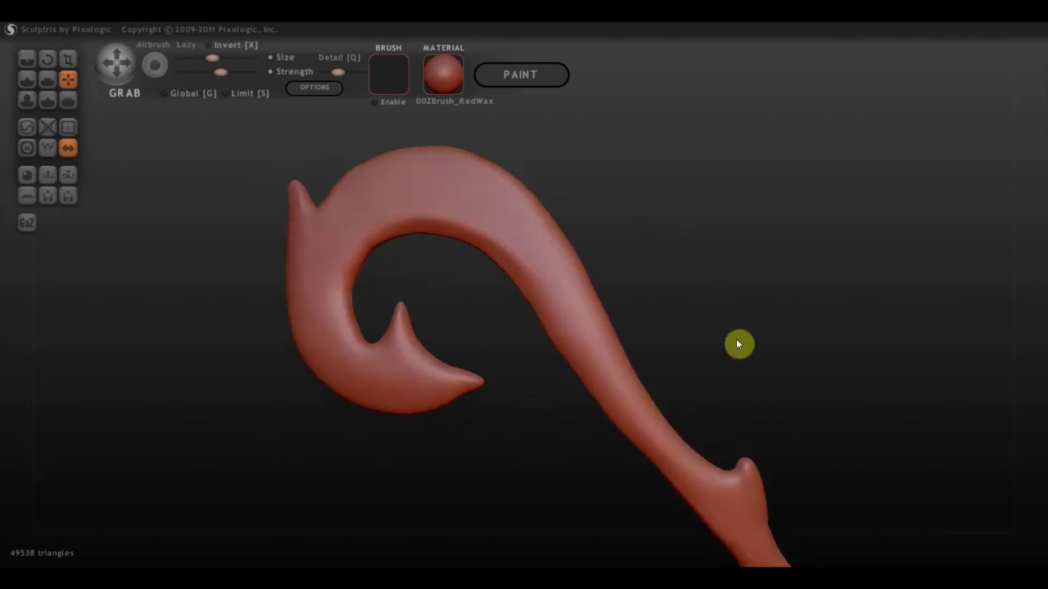
drag(735, 330, 697, 209)
mouse_move(743, 243)
mouse_down()
mouse_move(467, 283)
mouse_move(346, 259)
mouse_up()
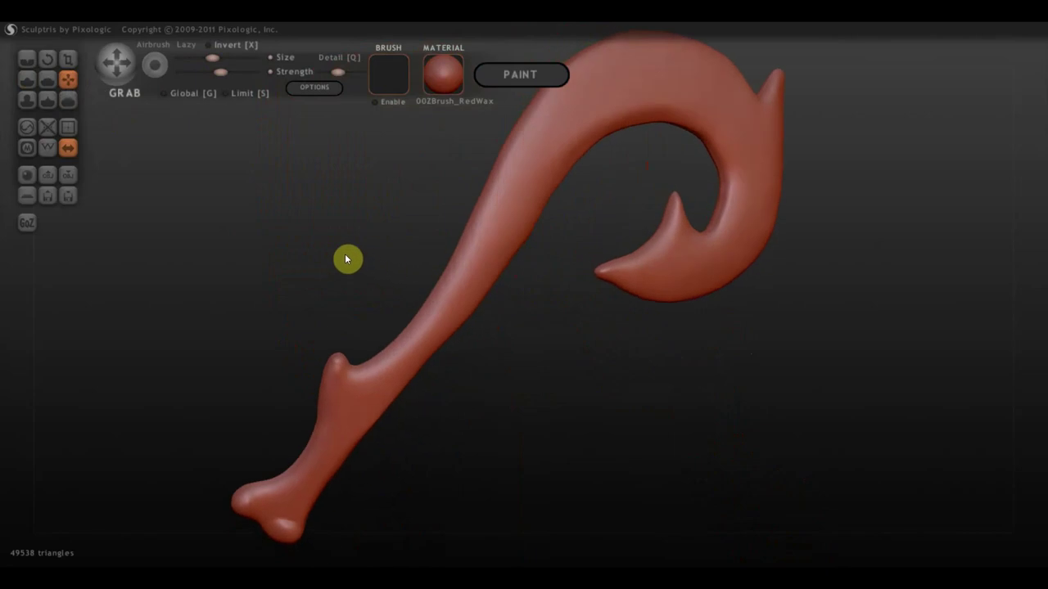
mouse_move(598, 402)
mouse_down()
mouse_move(578, 437)
mouse_move(611, 414)
mouse_move(613, 444)
mouse_up()
scroll(449, 426, up, 2)
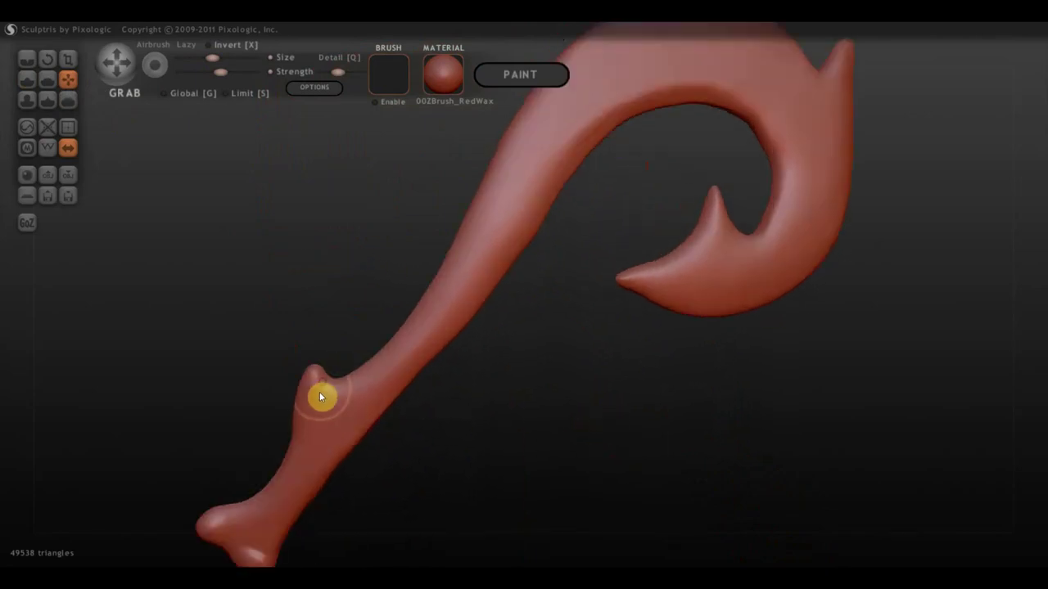
mouse_move(442, 418)
mouse_down()
mouse_move(571, 440)
mouse_move(673, 428)
mouse_move(255, 242)
mouse_up()
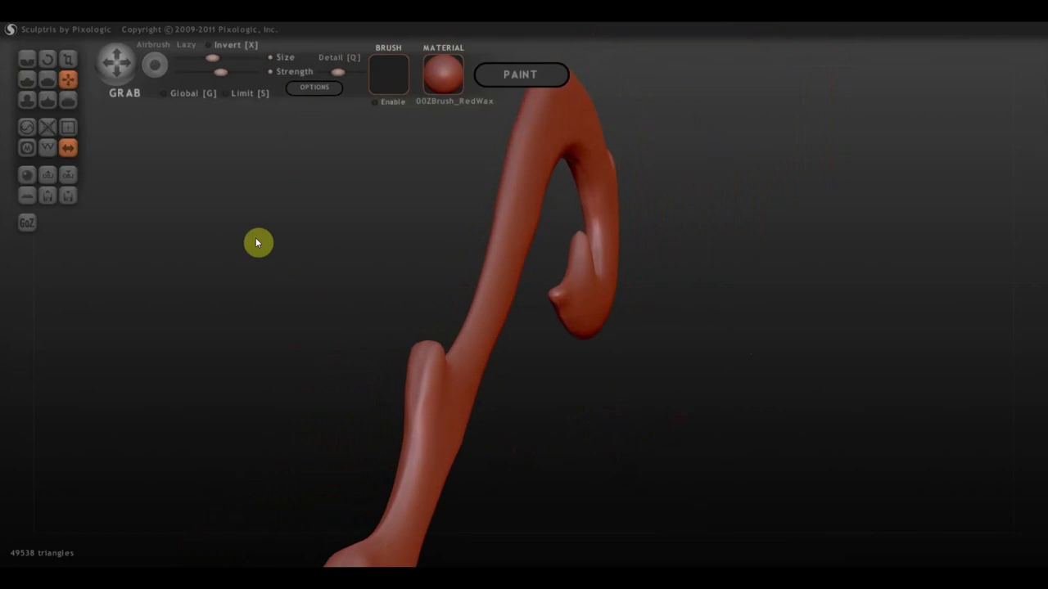
click(48, 80)
- Rotate to face the lower prong and grab its tip upward
mouse_move(566, 372)
mouse_down()
mouse_move(461, 375)
mouse_move(325, 359)
mouse_move(322, 424)
mouse_up()
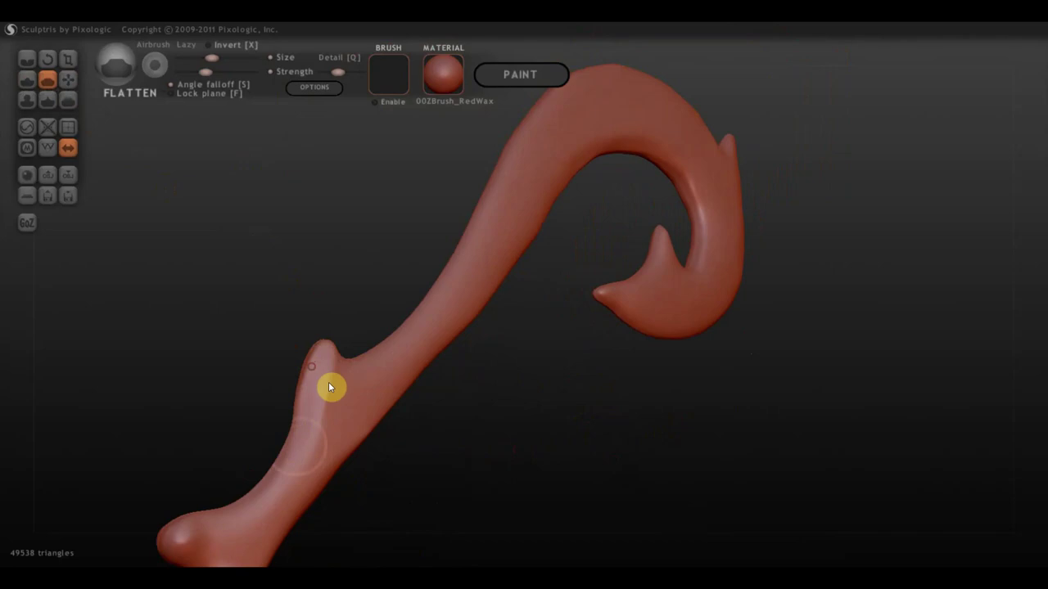
mouse_move(518, 456)
mouse_down()
mouse_move(633, 456)
mouse_move(657, 484)
mouse_move(781, 443)
mouse_move(837, 357)
mouse_move(685, 264)
mouse_up()
scroll(757, 429, up, 5)
mouse_move(757, 429)
mouse_down()
mouse_move(617, 222)
mouse_move(624, 194)
mouse_move(611, 197)
mouse_move(615, 234)
mouse_move(620, 199)
mouse_move(606, 206)
mouse_move(646, 230)
mouse_move(655, 315)
mouse_up()
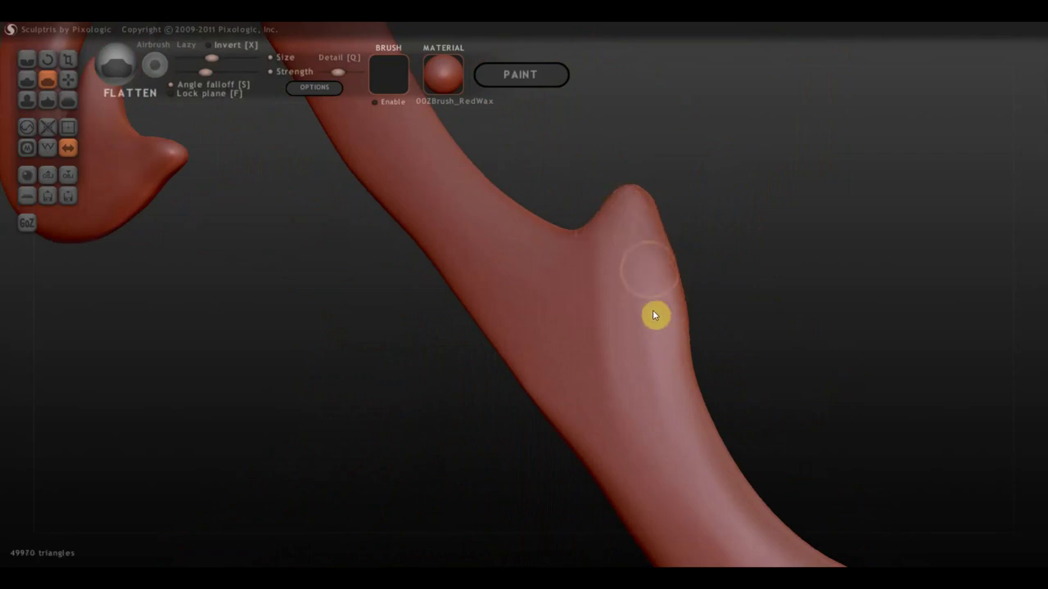
drag(728, 243, 759, 264)
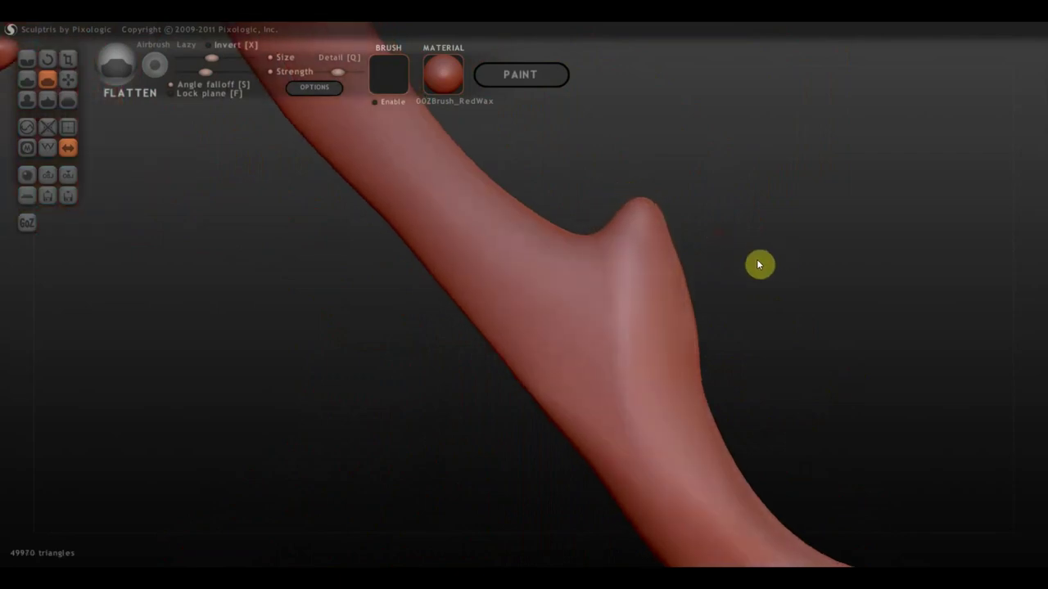
click(68, 79)
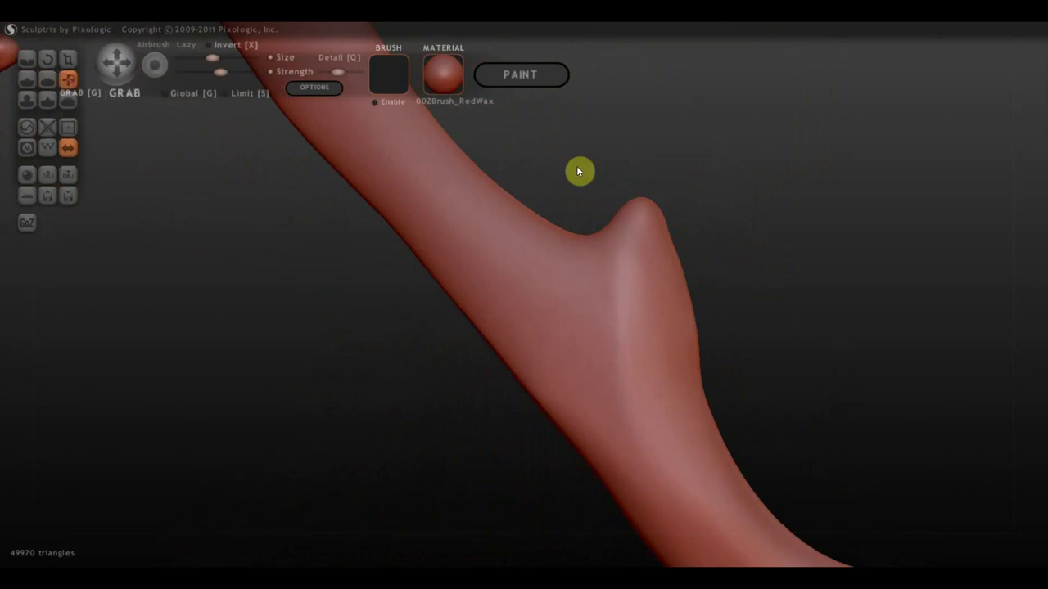
drag(641, 210, 643, 171)
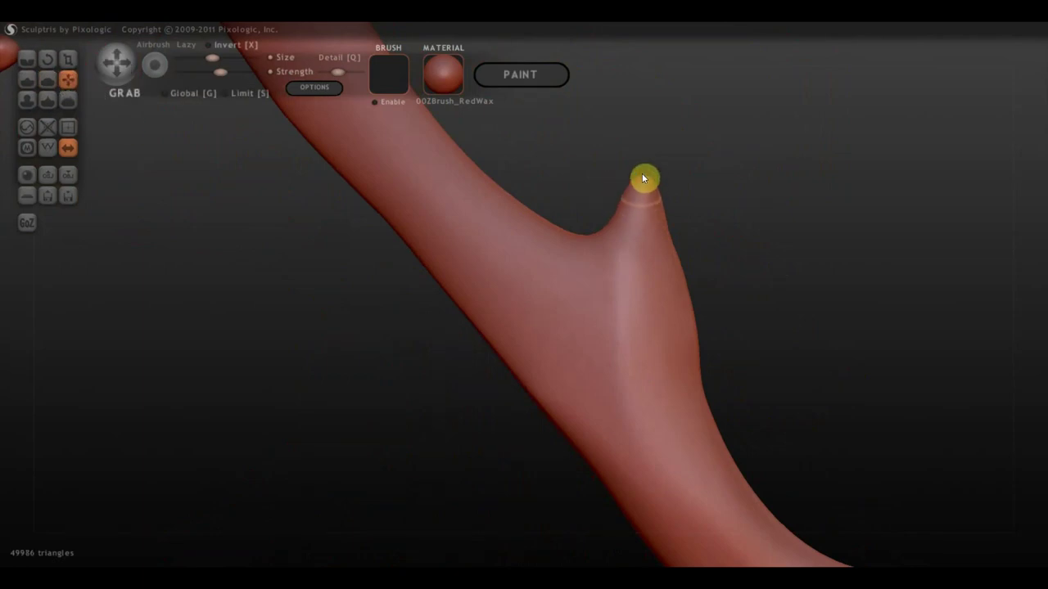
drag(715, 200, 524, 195)
- Flatten the prong tip into a cleaner point and smooth its base and crotch
click(48, 79)
drag(269, 201, 148, 189)
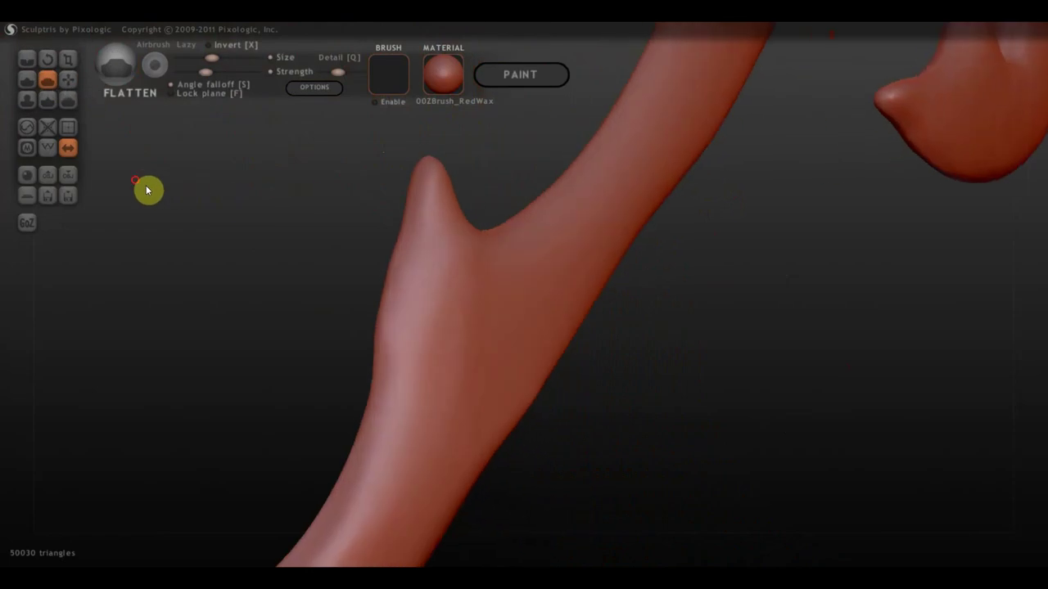
drag(436, 177, 425, 234)
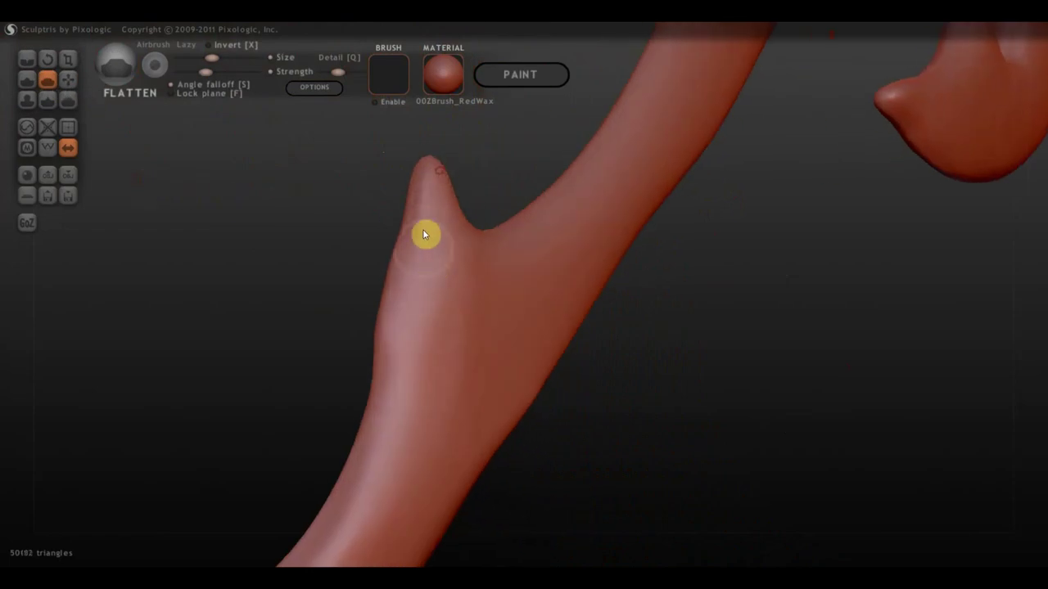
mouse_move(437, 183)
mouse_down()
mouse_move(471, 227)
mouse_move(536, 198)
mouse_move(461, 250)
mouse_move(512, 234)
mouse_move(451, 273)
mouse_move(447, 356)
mouse_up()
mouse_move(438, 431)
mouse_down()
mouse_move(426, 259)
mouse_move(414, 418)
mouse_up()
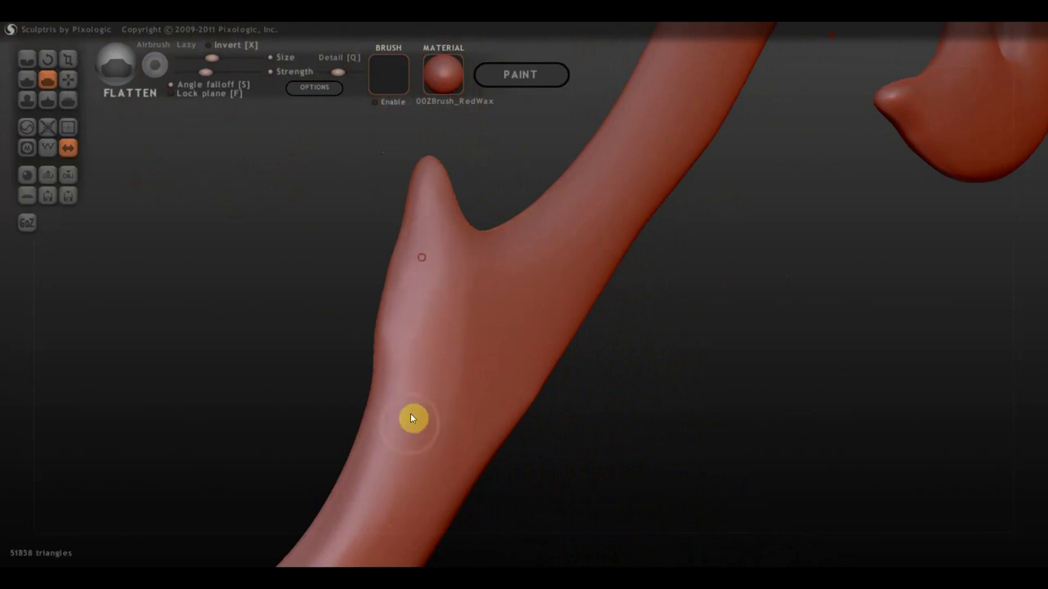
drag(318, 300, 217, 296)
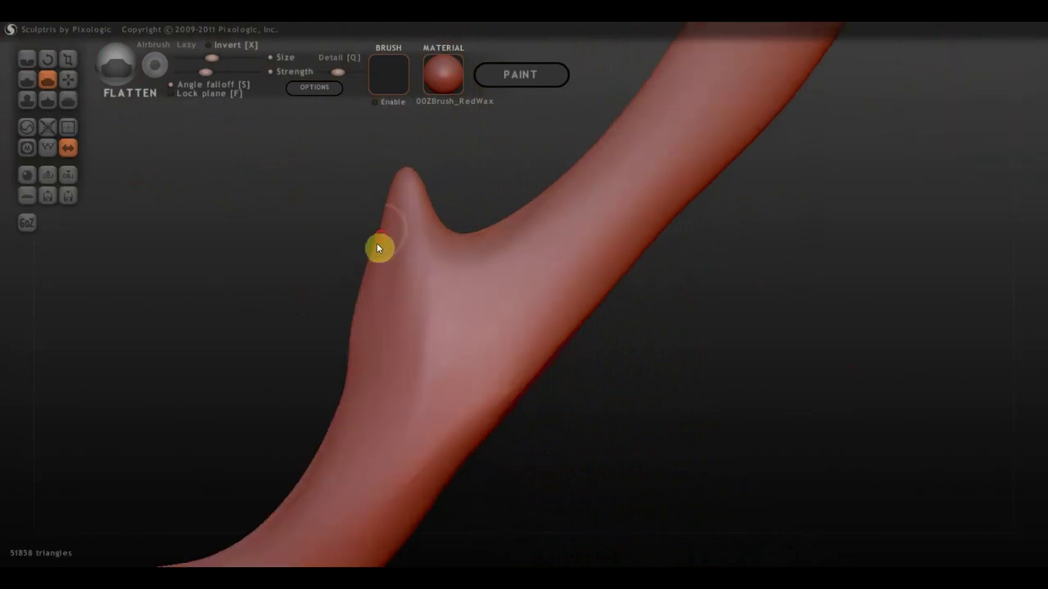
mouse_move(269, 269)
mouse_down()
mouse_move(423, 278)
mouse_move(432, 388)
mouse_move(446, 236)
mouse_move(451, 246)
mouse_up()
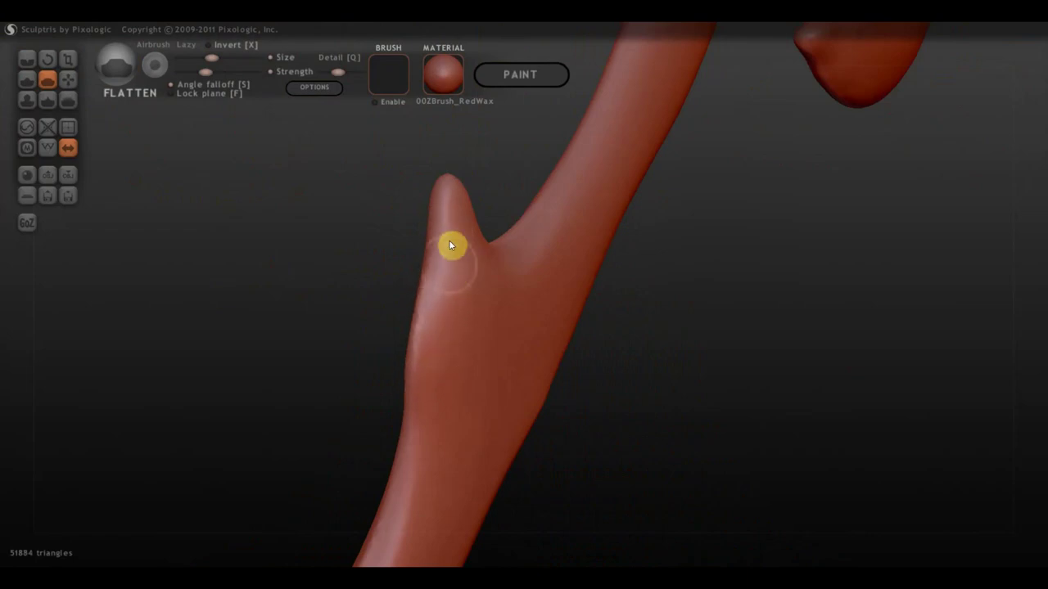
mouse_move(622, 449)
mouse_down()
mouse_move(499, 435)
mouse_move(453, 379)
mouse_up()
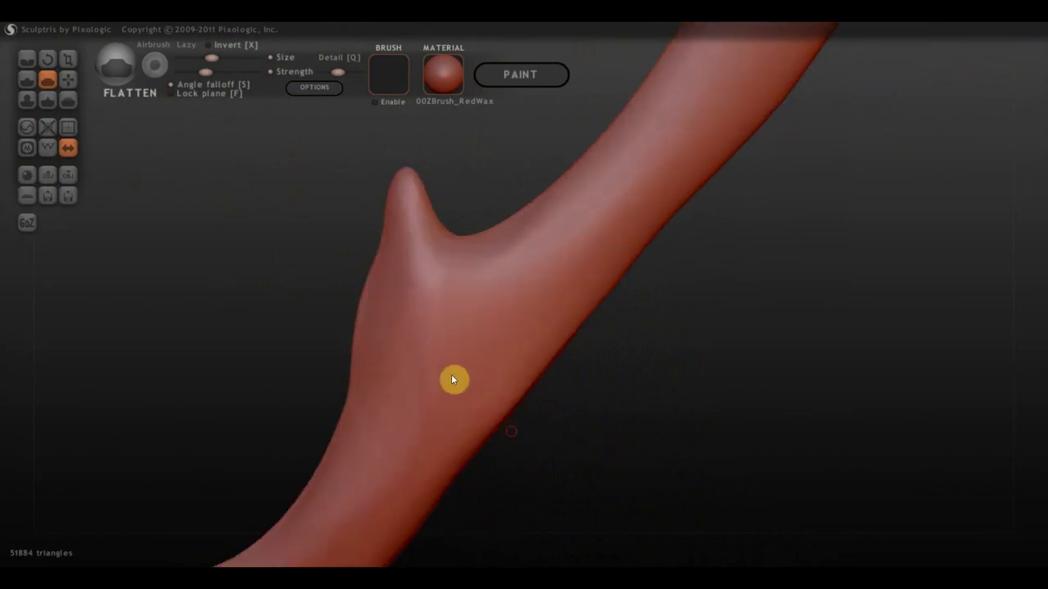
- Return to the Grab brush and zoom to frame the branch
click(68, 79)
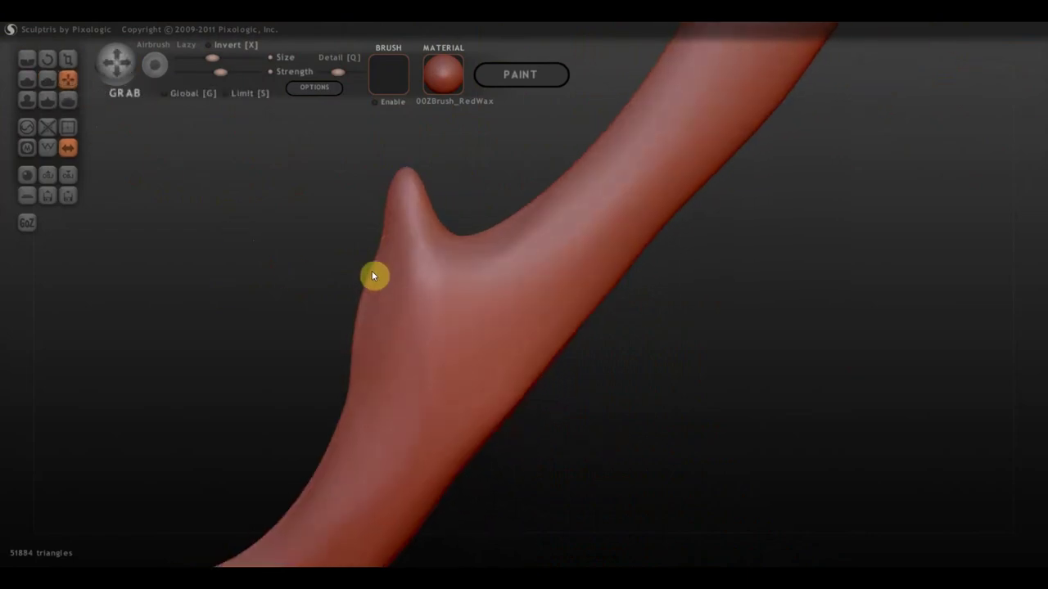
scroll(373, 271, down, 3)
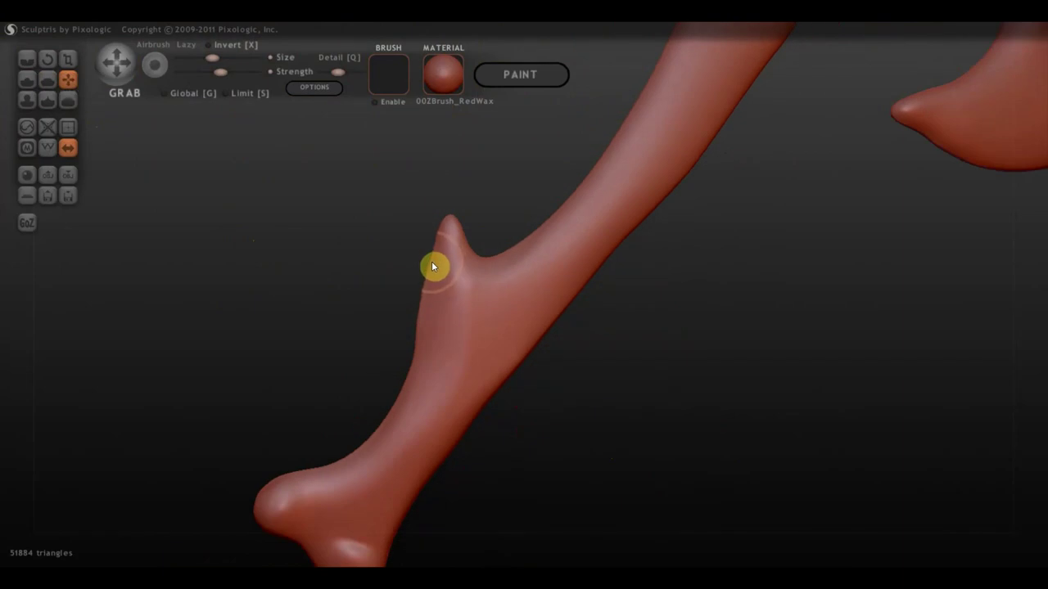
scroll(564, 381, down, 2)
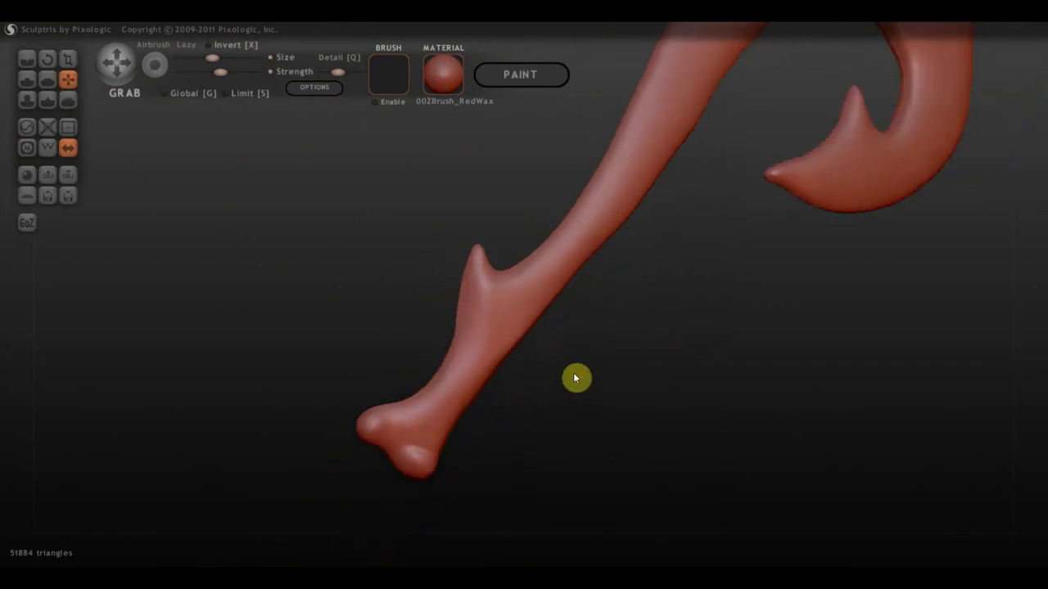
scroll(590, 367, down, 1)
scroll(572, 373, up, 1)
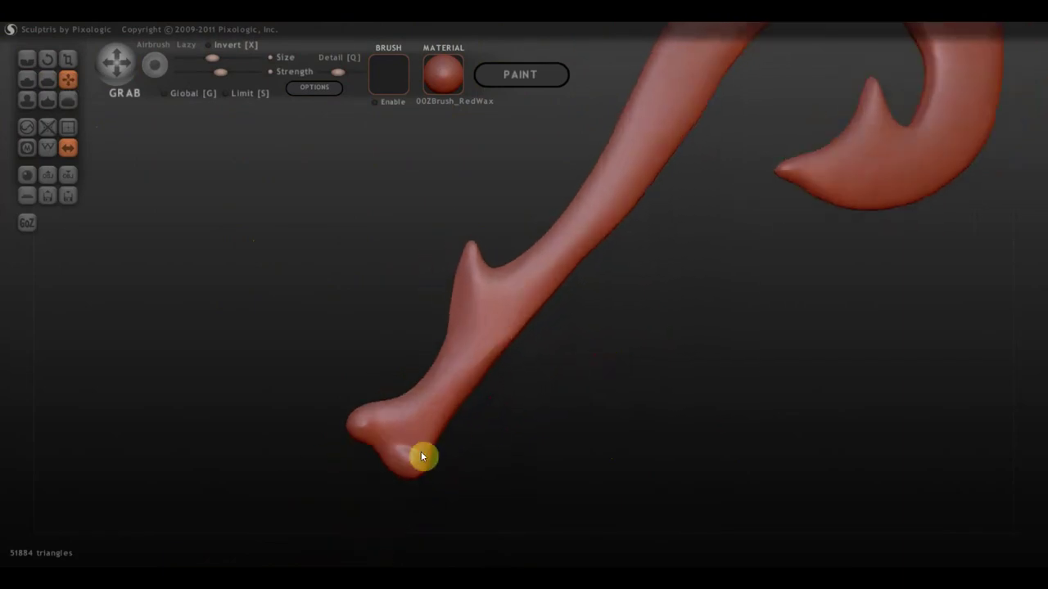
- Turn on Clay for the Draw brush and carve a groove just below the fork, redoing the first try
click(27, 79)
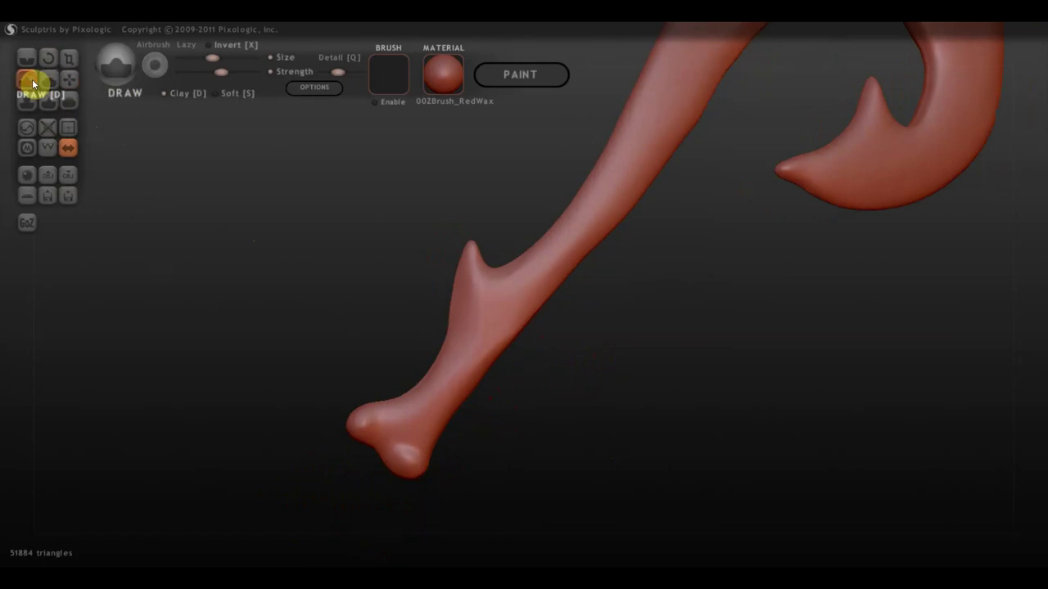
click(164, 93)
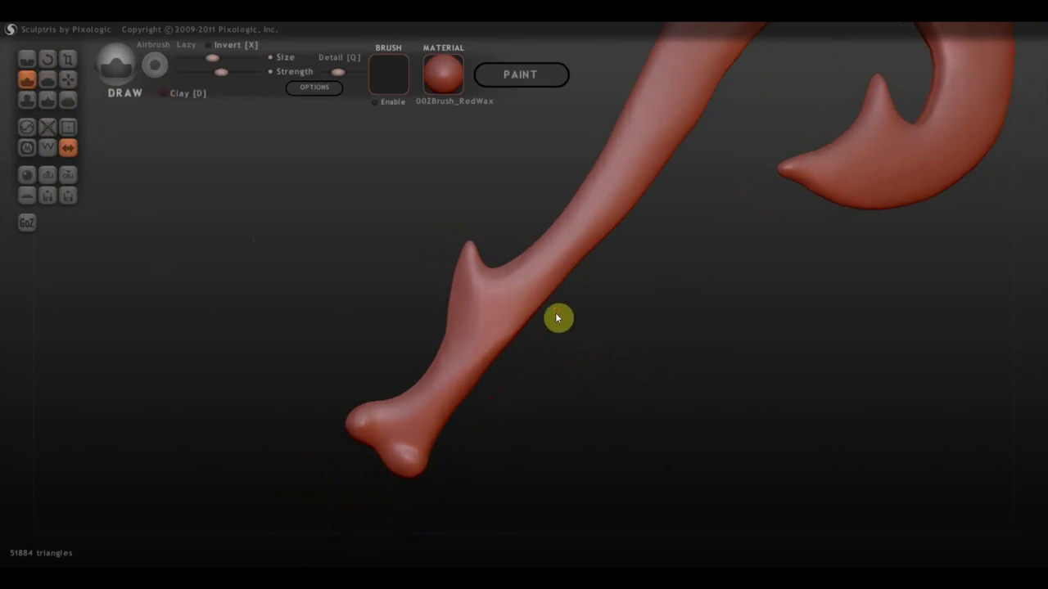
scroll(540, 303, up, 2)
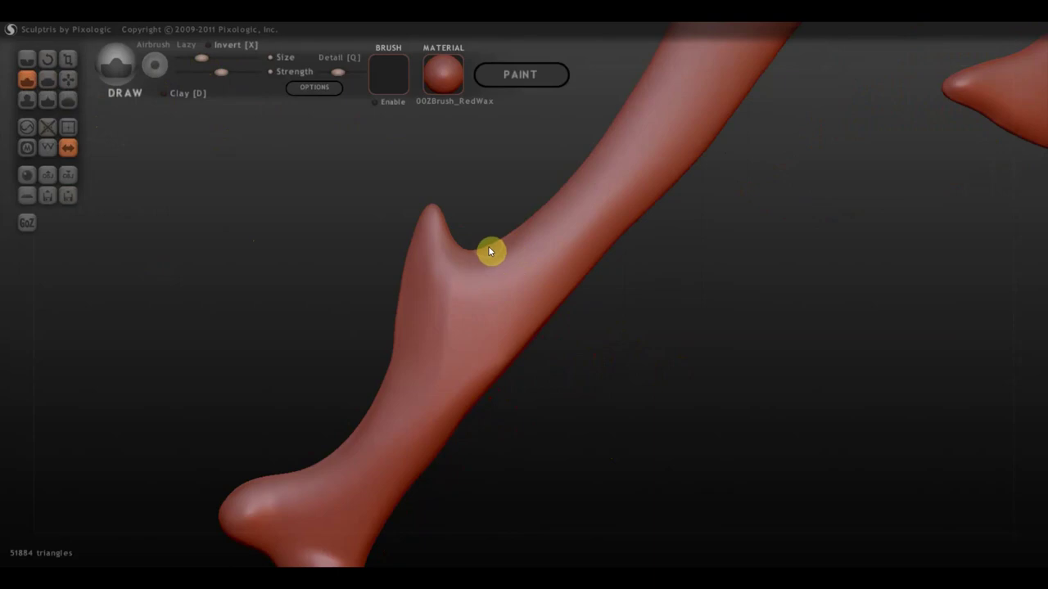
drag(488, 245, 556, 355)
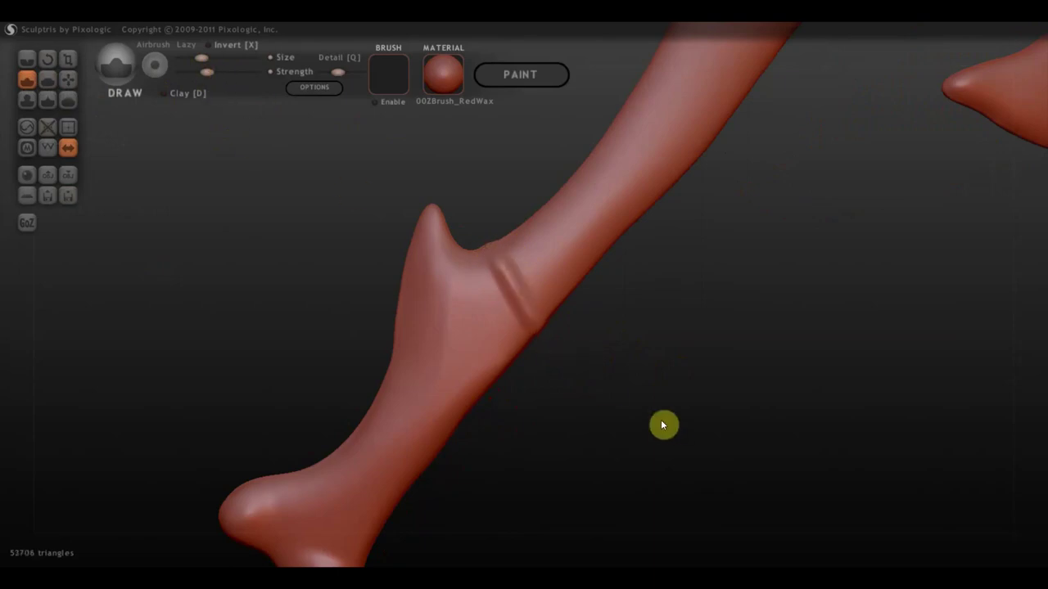
key(ctrl+z)
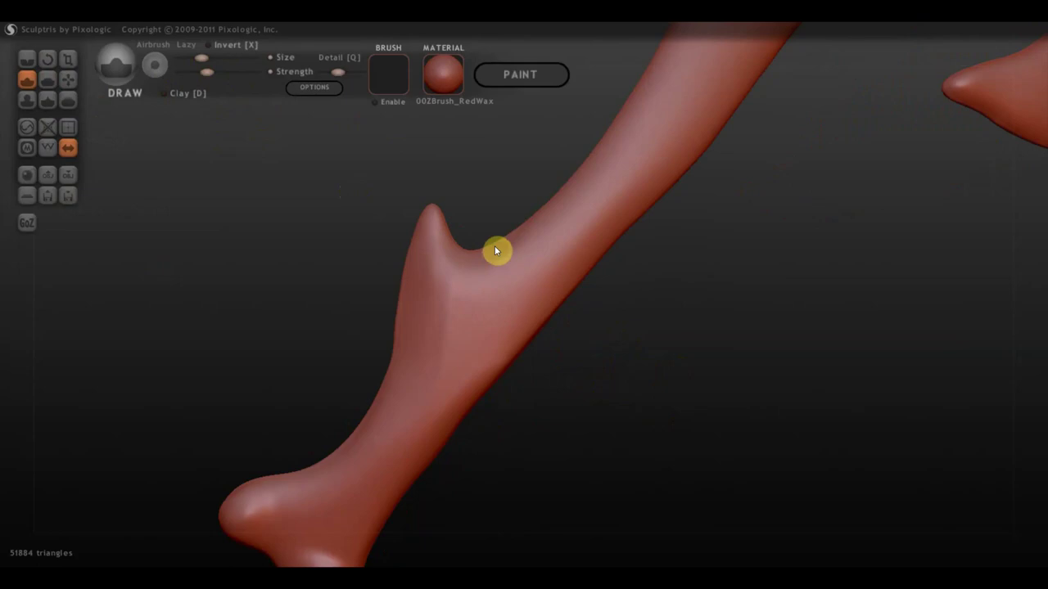
drag(494, 253, 525, 307)
- Stroke a series of parallel ridges down the branch from the fork to the foot
drag(514, 247, 544, 298)
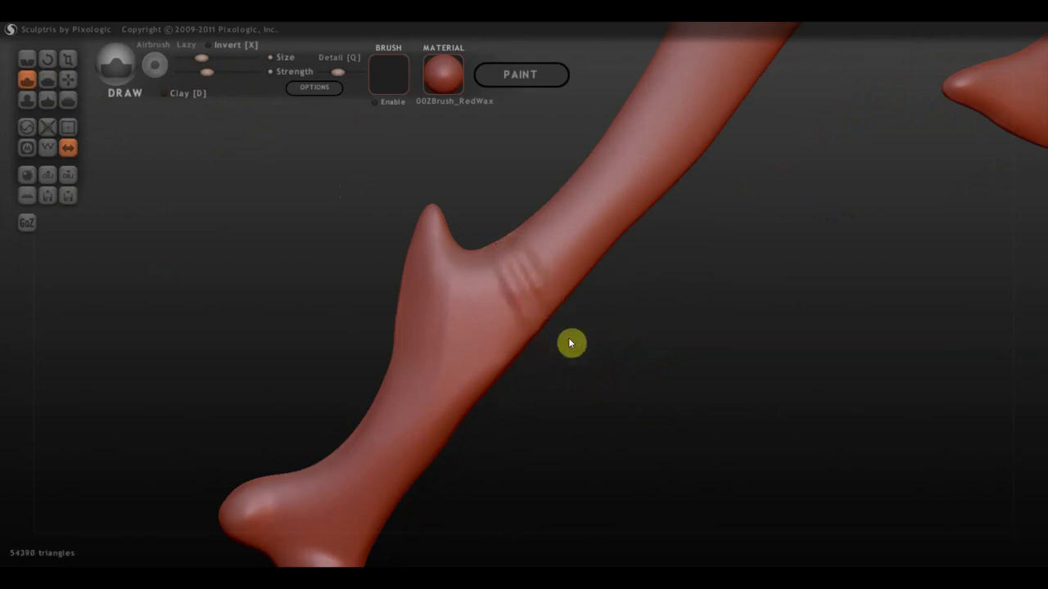
mouse_move(475, 255)
mouse_down()
mouse_move(514, 344)
mouse_move(519, 332)
mouse_up()
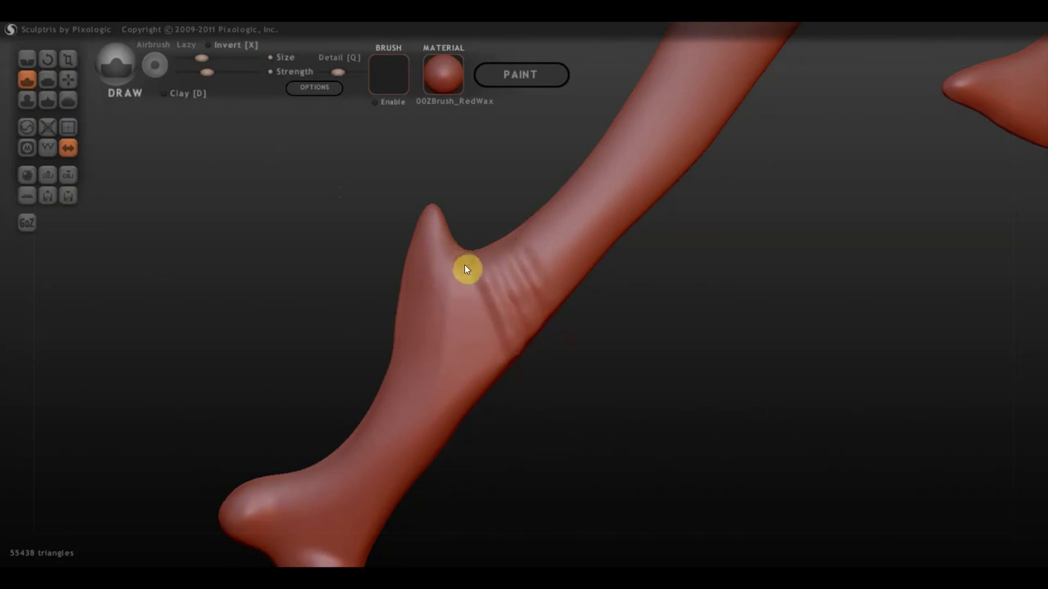
drag(463, 264, 497, 401)
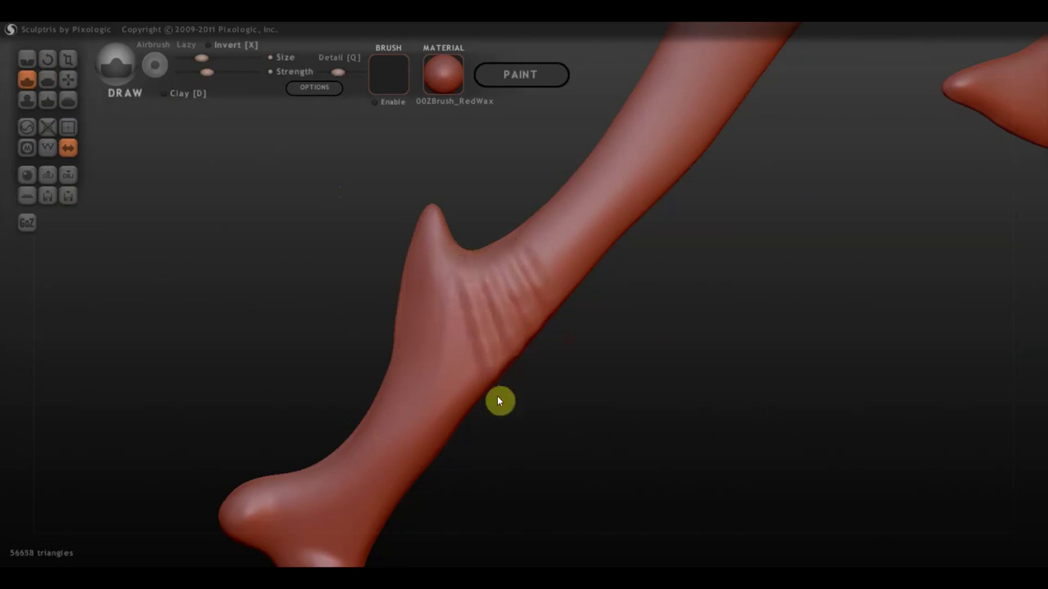
mouse_move(409, 285)
mouse_down()
mouse_move(458, 316)
mouse_move(407, 316)
mouse_move(464, 342)
mouse_move(418, 355)
mouse_move(471, 362)
mouse_up()
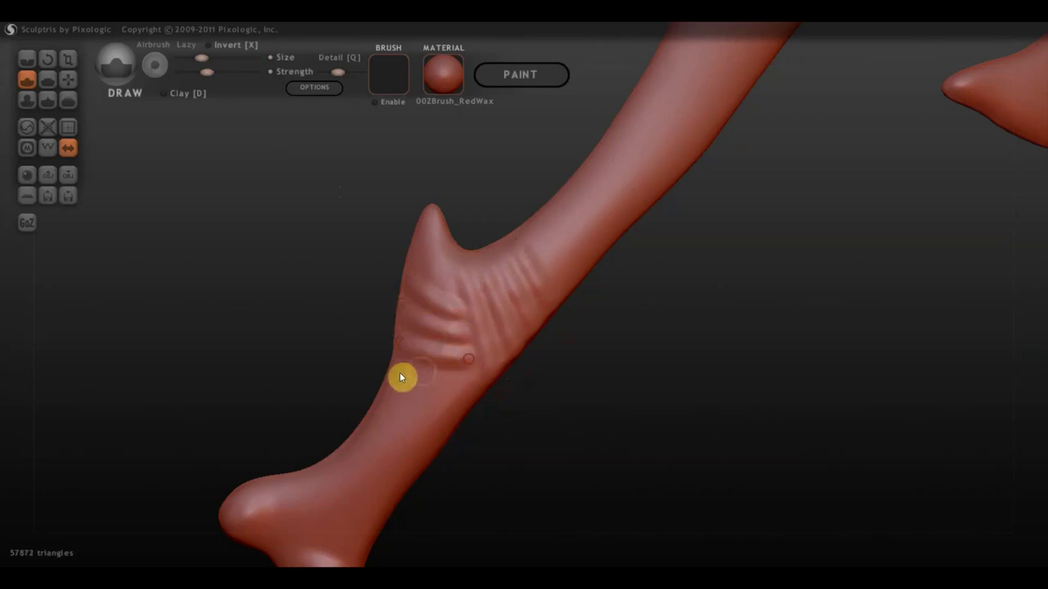
drag(395, 374, 492, 397)
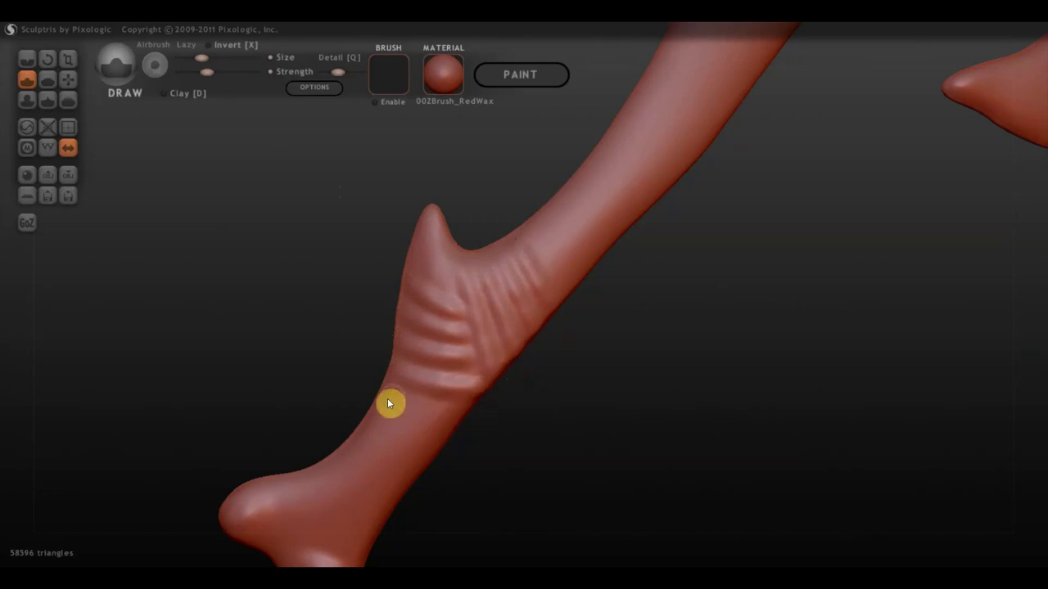
drag(384, 401, 482, 414)
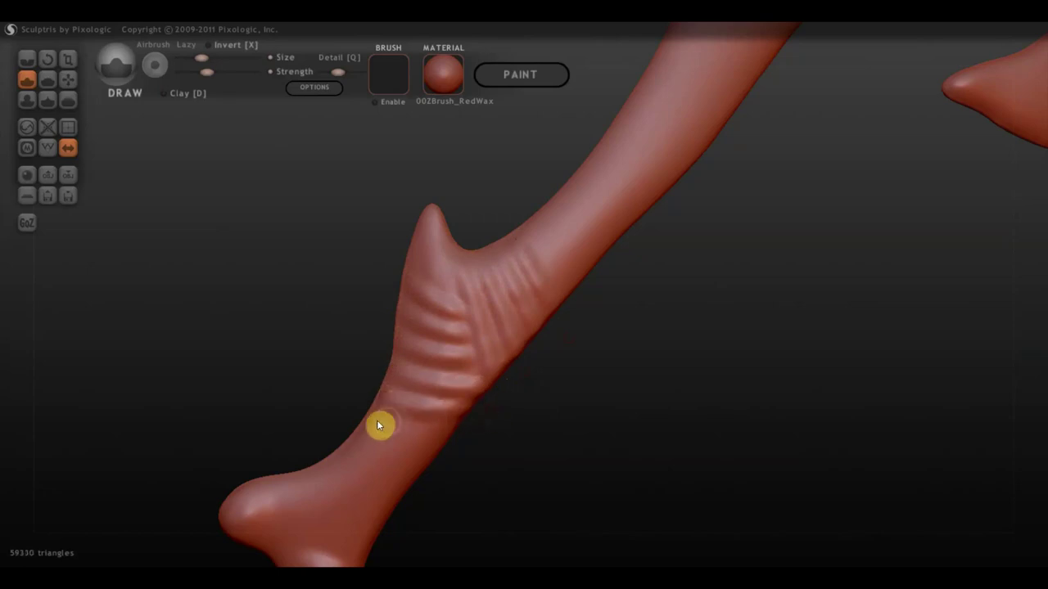
drag(368, 424, 483, 439)
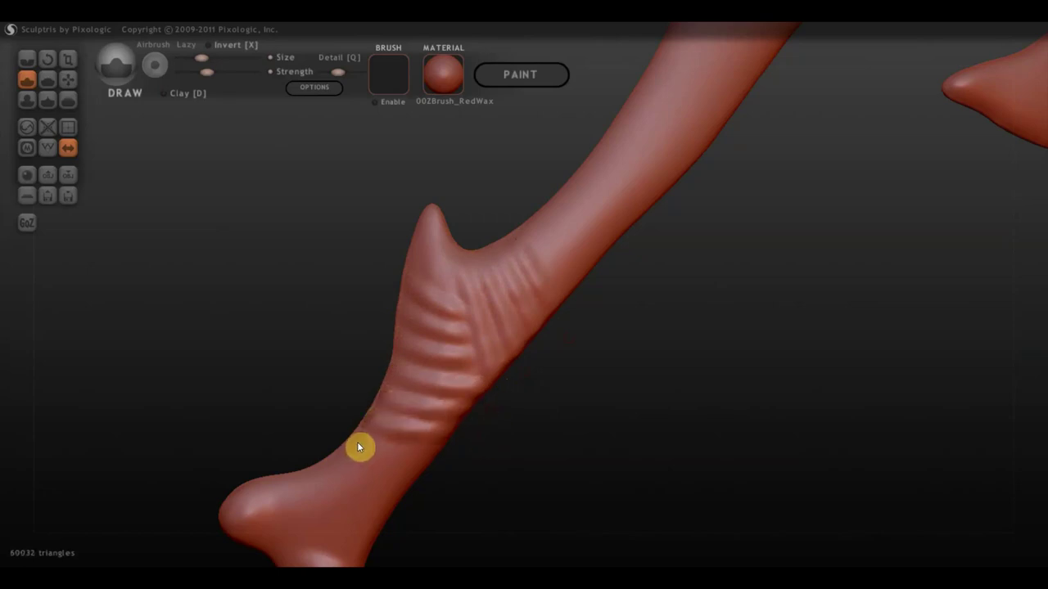
drag(358, 447, 467, 470)
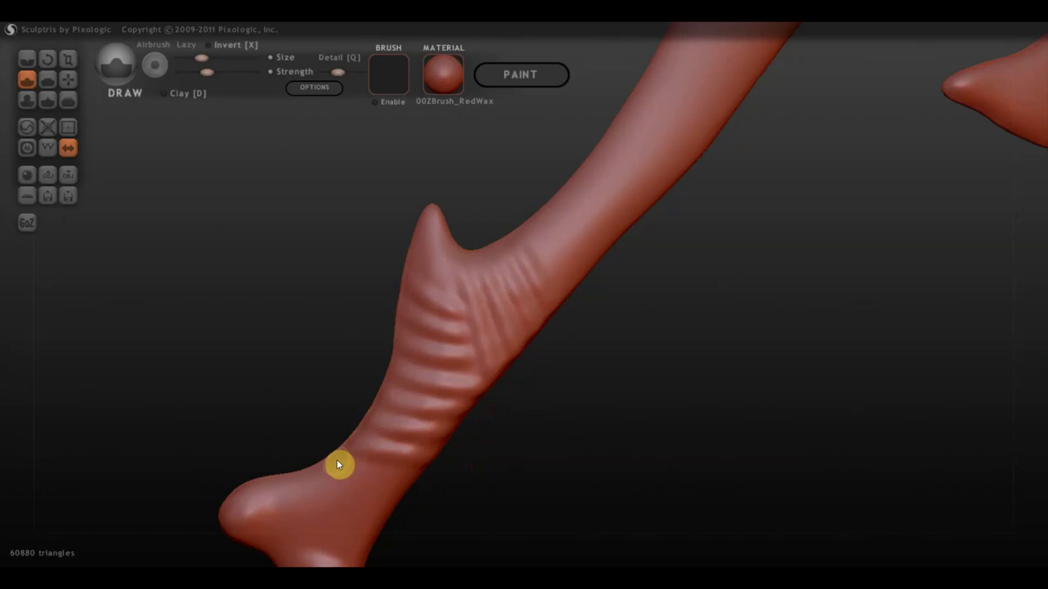
drag(338, 465, 423, 486)
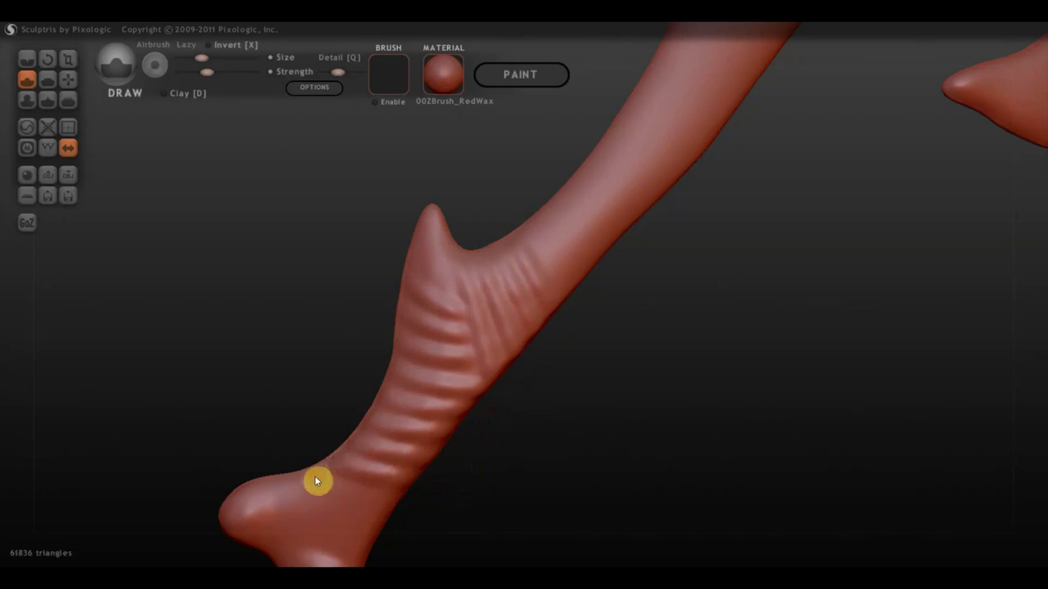
mouse_move(315, 475)
mouse_down()
mouse_move(388, 509)
mouse_move(433, 516)
mouse_up()
mouse_move(300, 491)
mouse_down()
mouse_move(334, 512)
mouse_move(427, 526)
mouse_up()
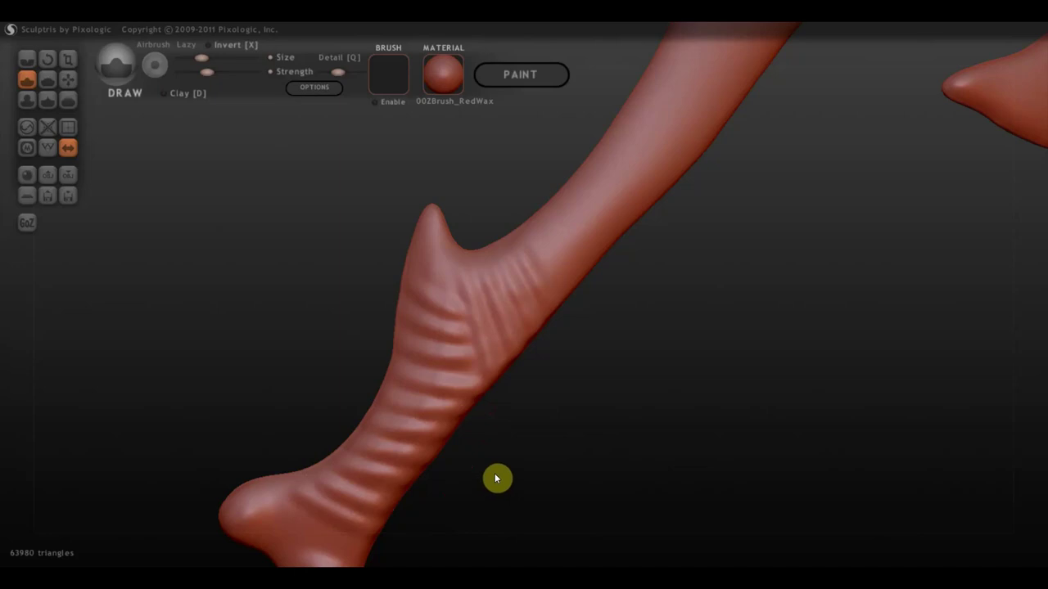
- View the foot from below and deepen the groove between its lobes
mouse_move(494, 479)
mouse_down()
mouse_move(555, 304)
mouse_move(361, 363)
mouse_move(322, 382)
mouse_move(381, 355)
mouse_move(331, 410)
mouse_move(362, 344)
mouse_move(301, 391)
mouse_up()
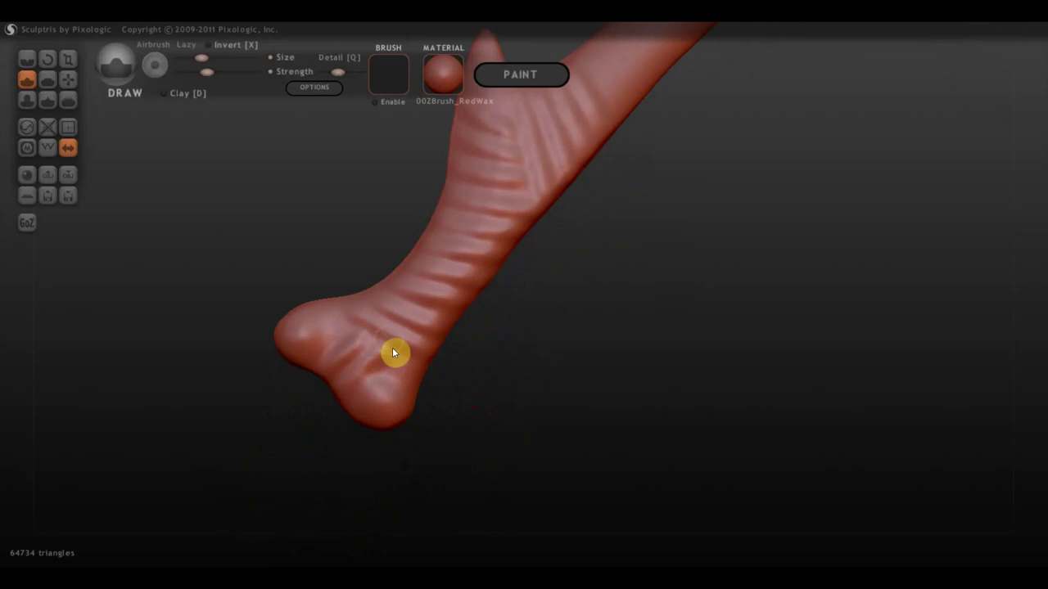
mouse_move(575, 402)
mouse_down()
mouse_move(608, 330)
mouse_move(433, 262)
mouse_move(390, 268)
mouse_move(414, 290)
mouse_up()
drag(549, 334, 485, 372)
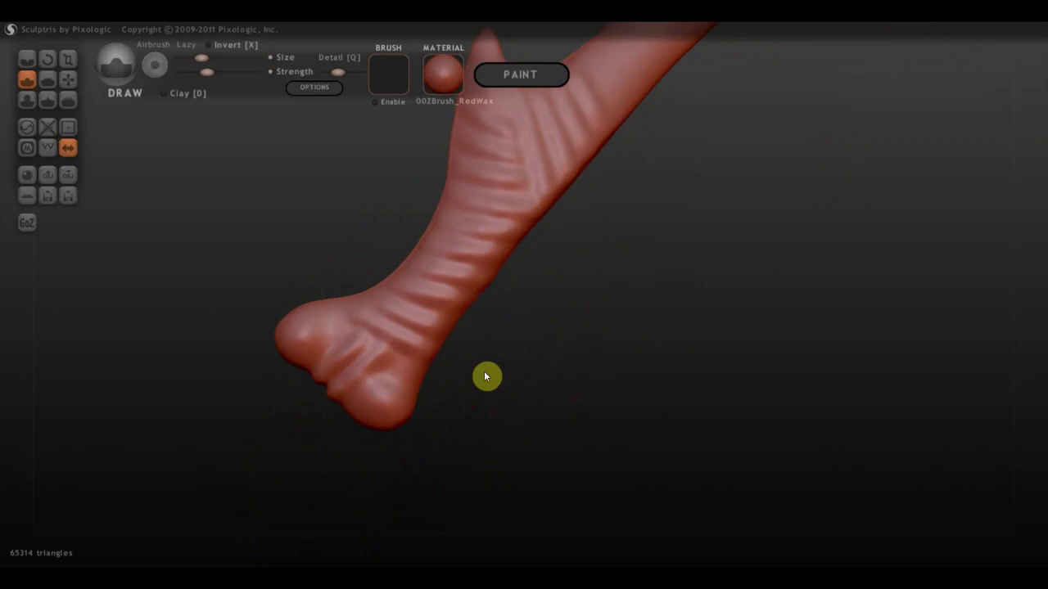
- With a larger Crease brush, carve crisp creases across the foot, ridged branch and fork
click(27, 61)
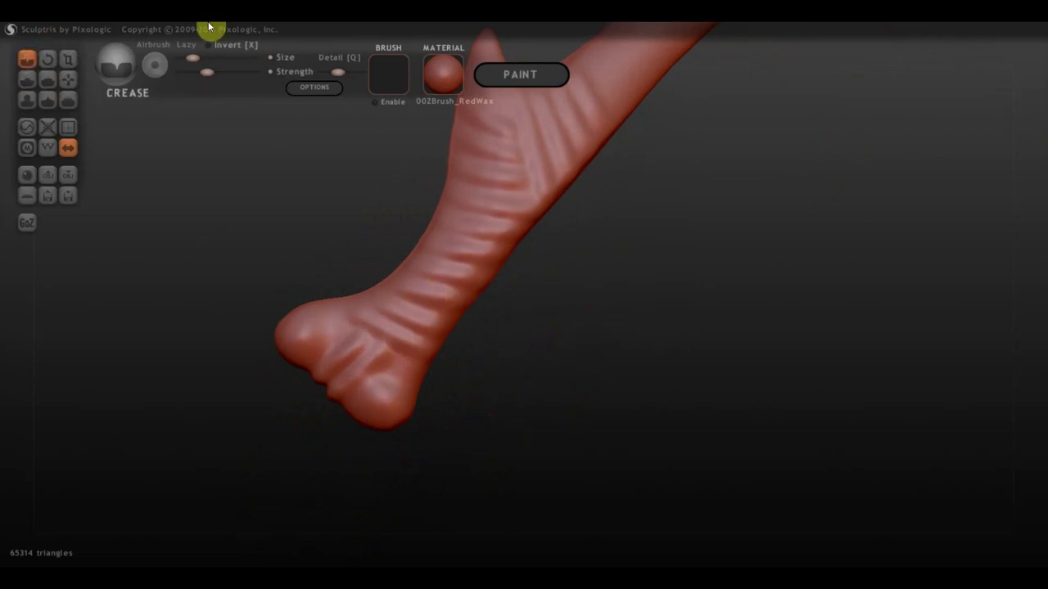
click(203, 58)
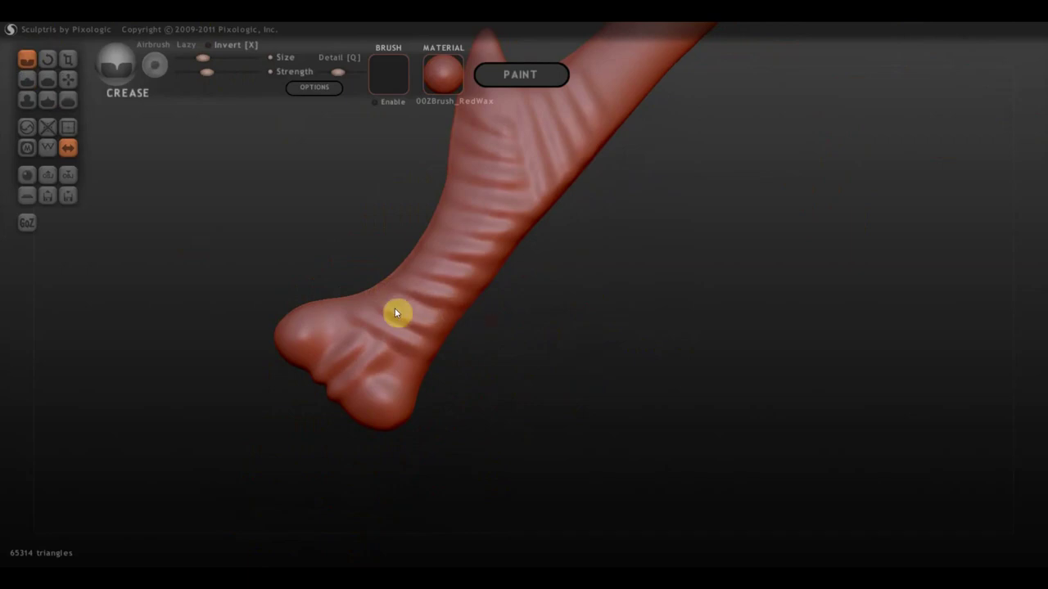
drag(371, 312, 434, 348)
drag(435, 237, 526, 246)
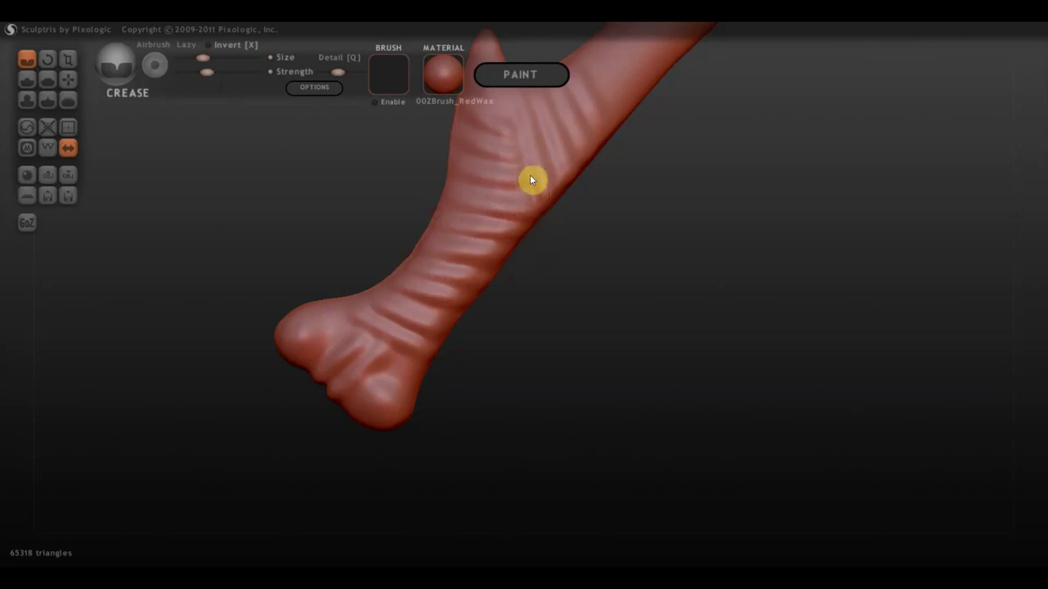
drag(528, 170, 532, 200)
drag(548, 155, 569, 194)
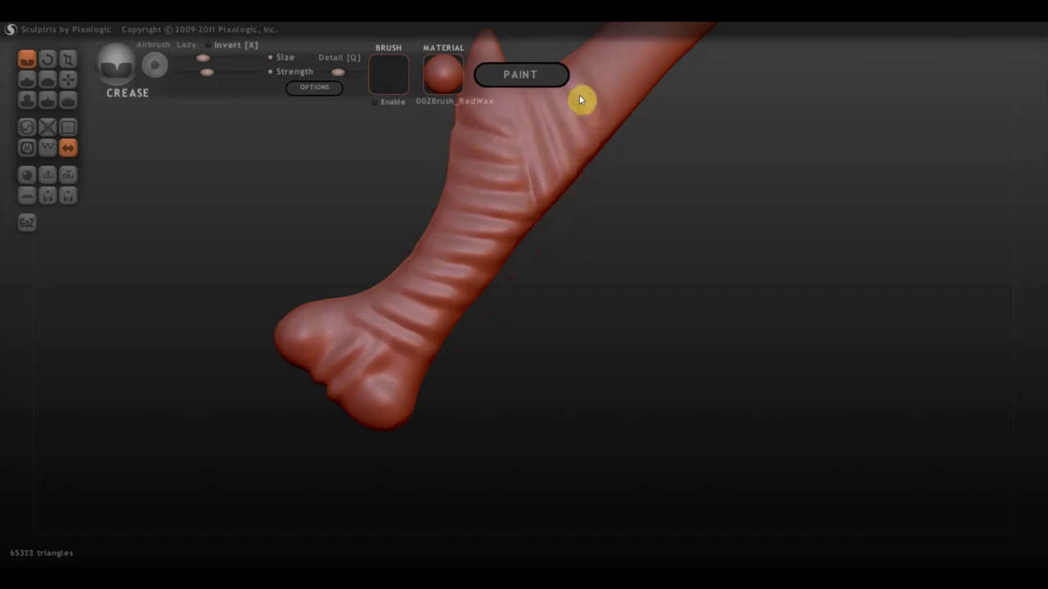
mouse_move(604, 156)
mouse_down()
mouse_move(591, 126)
mouse_move(557, 130)
mouse_move(629, 213)
mouse_move(526, 237)
mouse_move(542, 229)
mouse_move(487, 189)
mouse_up()
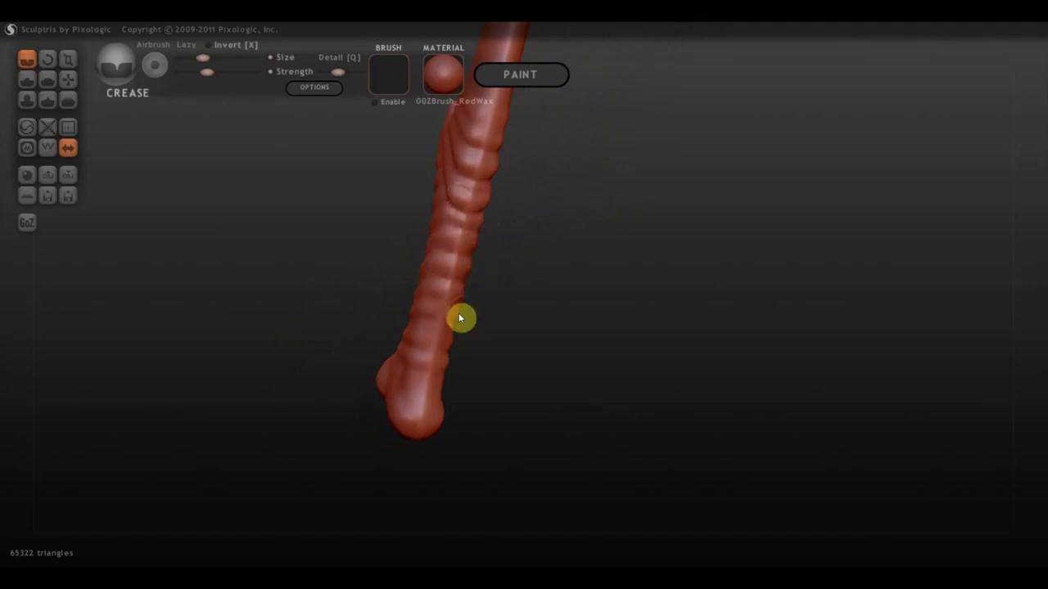
- Carve short crease marks along the upper branch ridges and near the foot, wrapping the shank
mouse_move(458, 312)
right_down()
mouse_move(429, 302)
mouse_move(455, 311)
right_up()
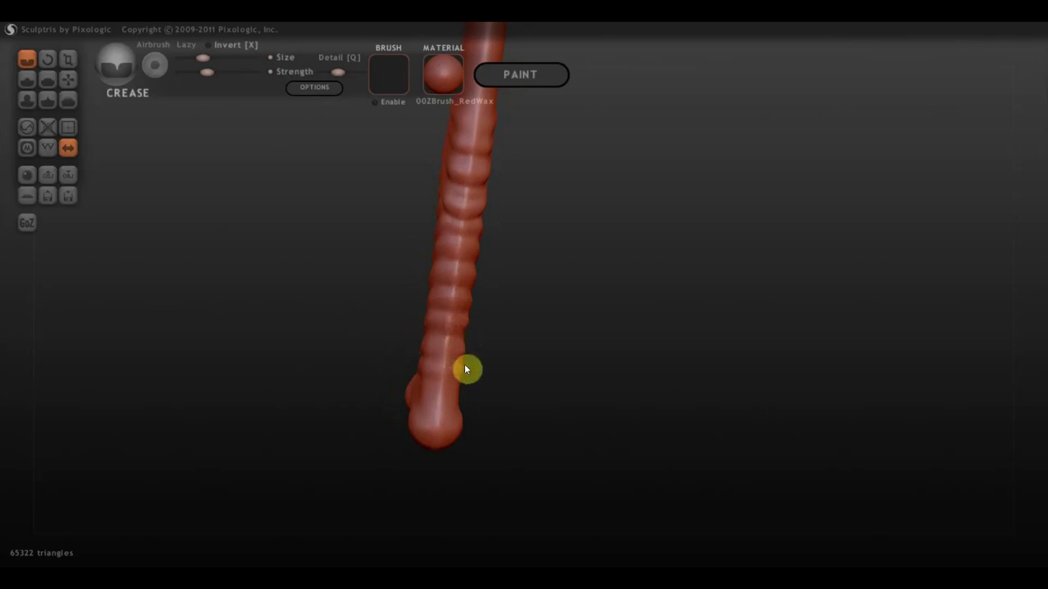
right_drag(465, 369, 460, 365)
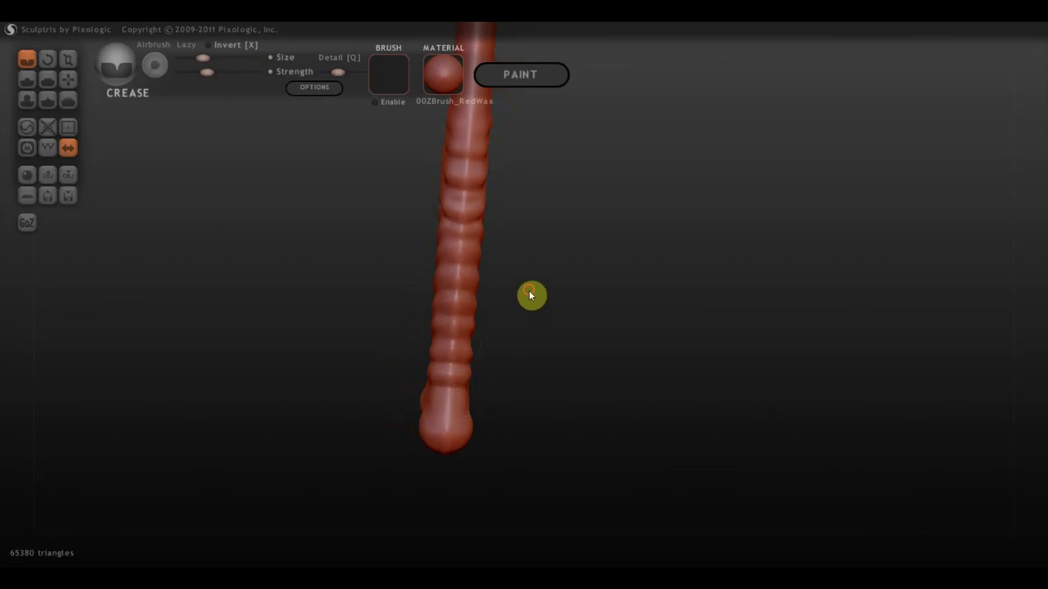
mouse_move(531, 295)
right_down()
mouse_move(783, 414)
mouse_move(678, 308)
mouse_move(731, 280)
mouse_move(567, 162)
right_up()
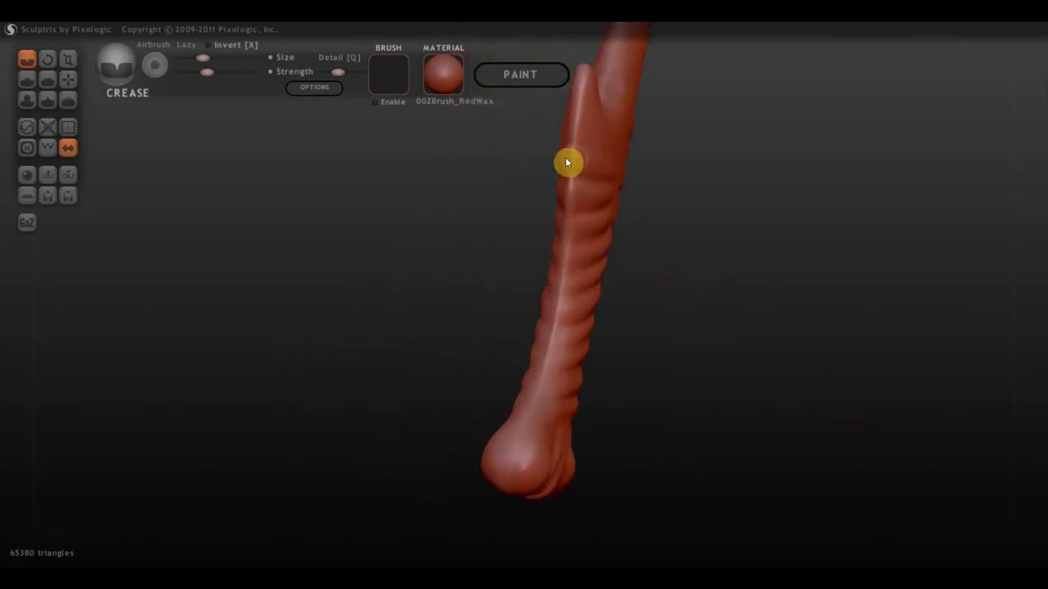
click(591, 153)
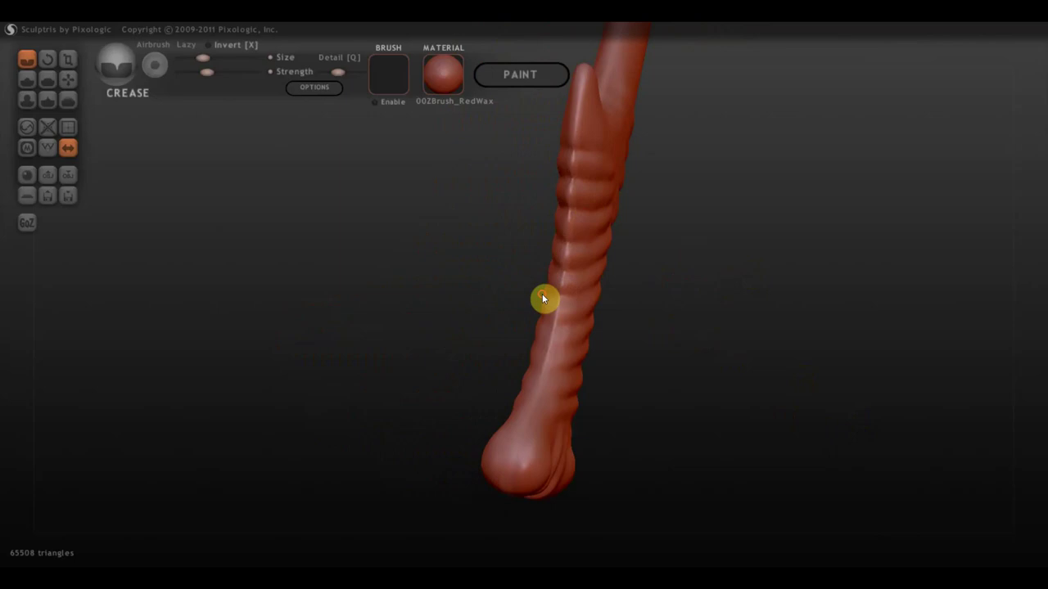
drag(569, 331, 555, 328)
click(520, 379)
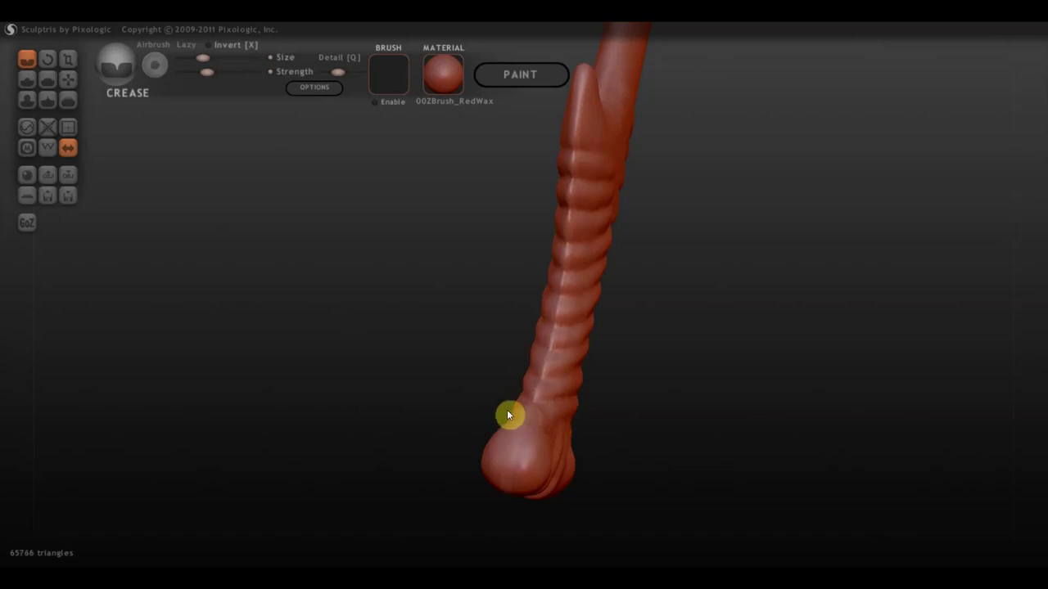
drag(535, 421, 552, 435)
mouse_move(663, 377)
mouse_down()
mouse_move(497, 330)
mouse_move(572, 119)
mouse_move(605, 143)
mouse_move(594, 190)
mouse_move(630, 306)
mouse_move(512, 234)
mouse_move(519, 185)
mouse_move(543, 190)
mouse_move(488, 151)
mouse_move(613, 236)
mouse_move(647, 243)
mouse_up()
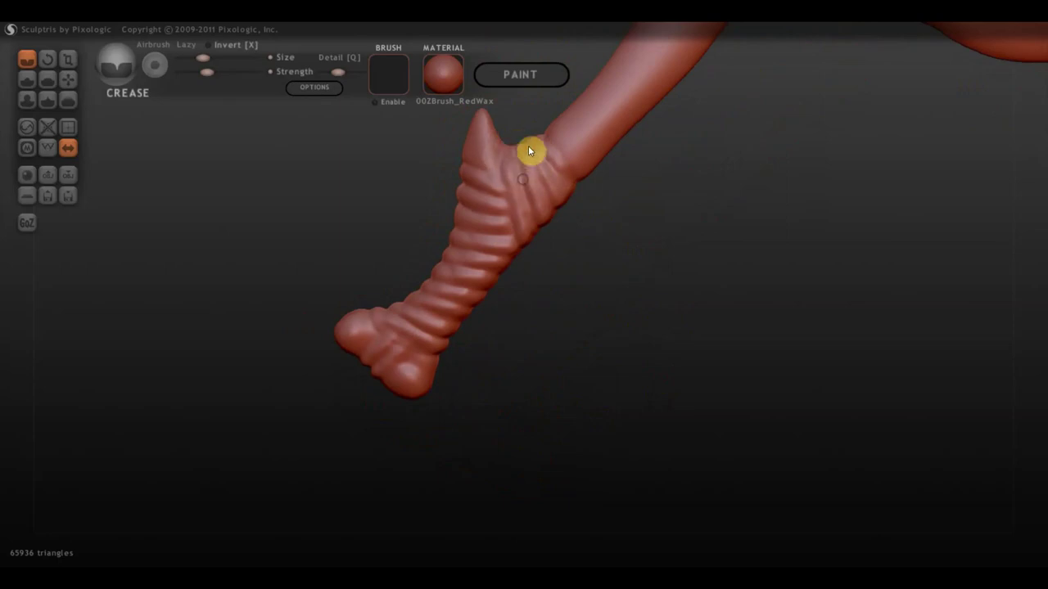
- Export the whole hook as an OBJ over крюк2 on the Desktop, confirming the overwrite
scroll(603, 388, down, 5)
drag(606, 393, 632, 355)
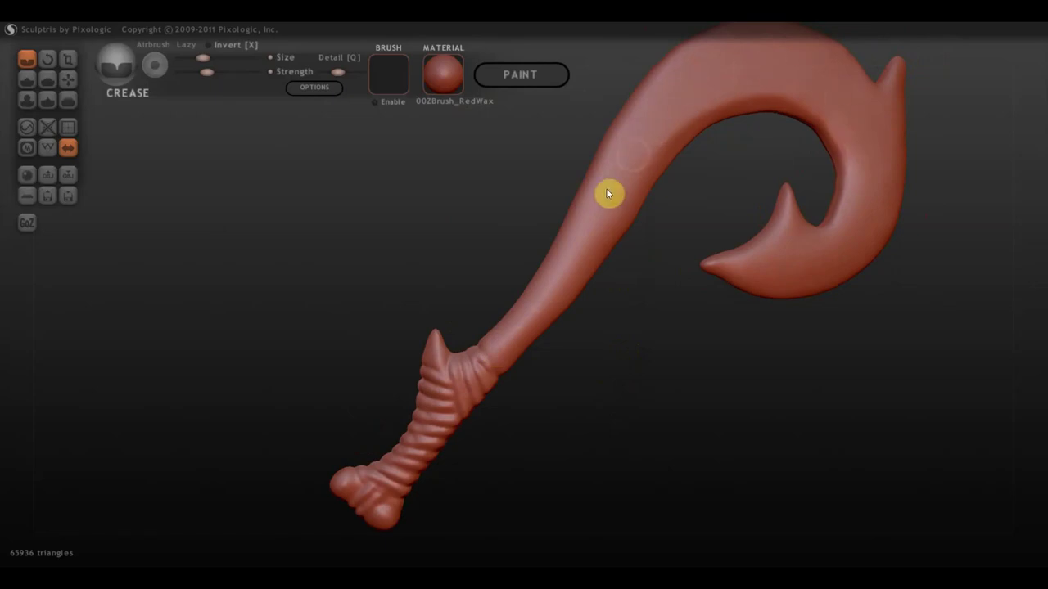
scroll(734, 341, down, 3)
mouse_move(734, 342)
mouse_down()
mouse_move(706, 340)
mouse_move(677, 399)
mouse_move(726, 357)
mouse_move(720, 376)
mouse_up()
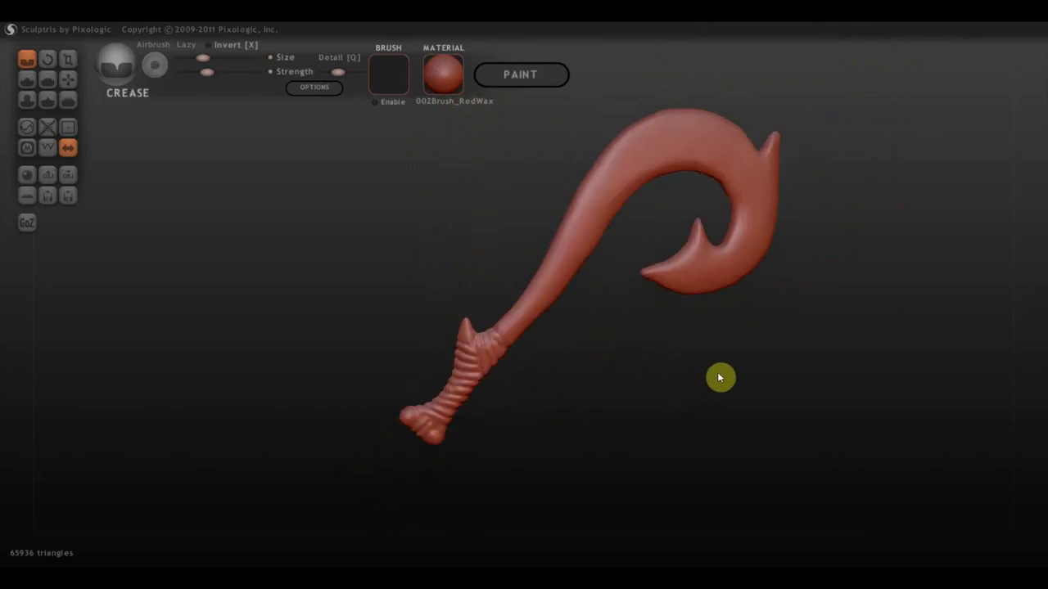
click(71, 174)
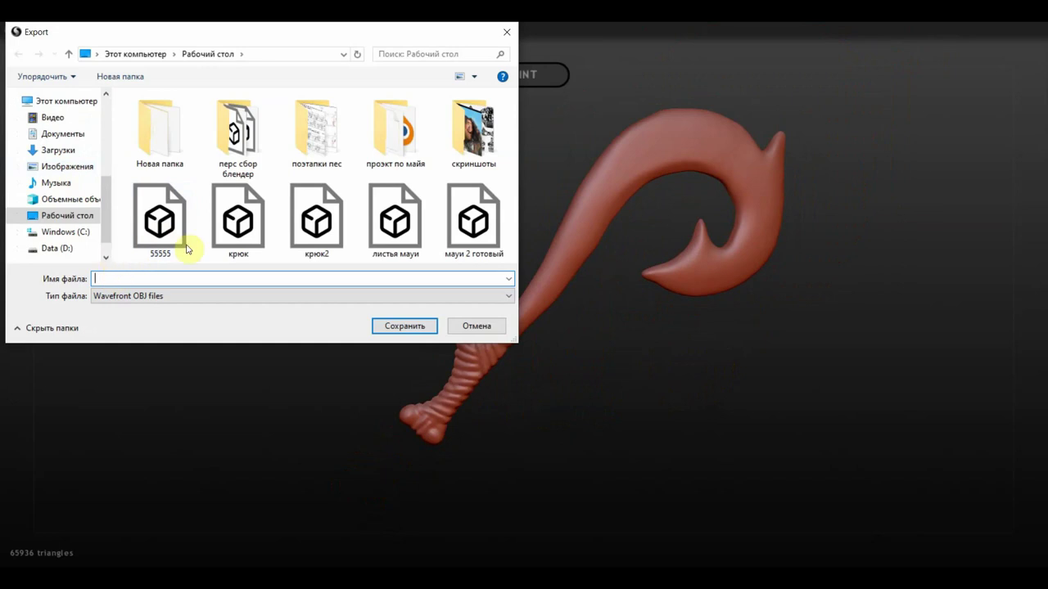
click(303, 225)
click(414, 332)
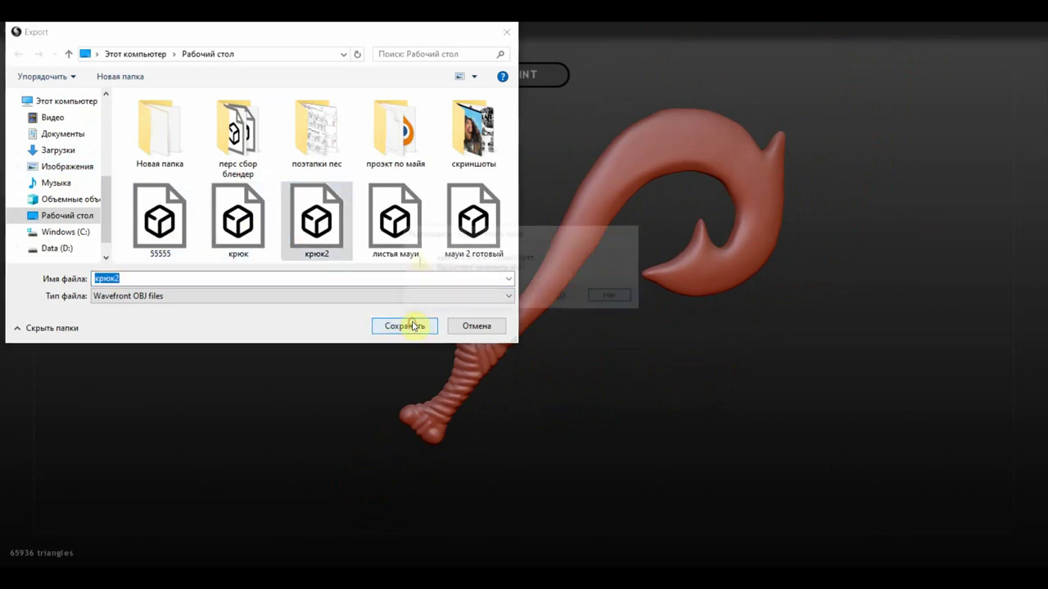
click(563, 297)
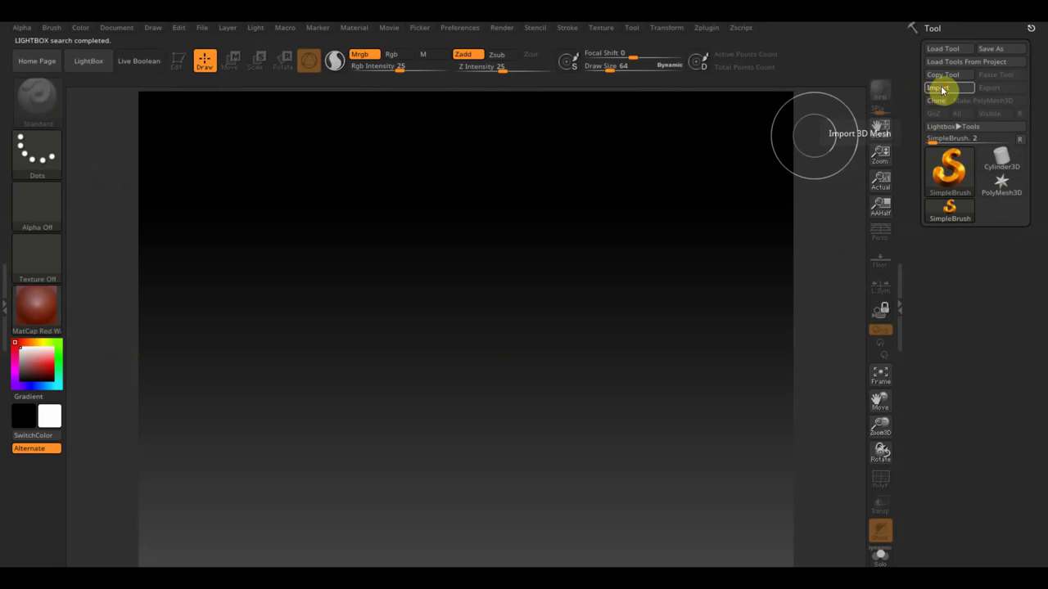
- Import the крюк2 mesh from the Desktop and draw it onto the canvas
click(941, 88)
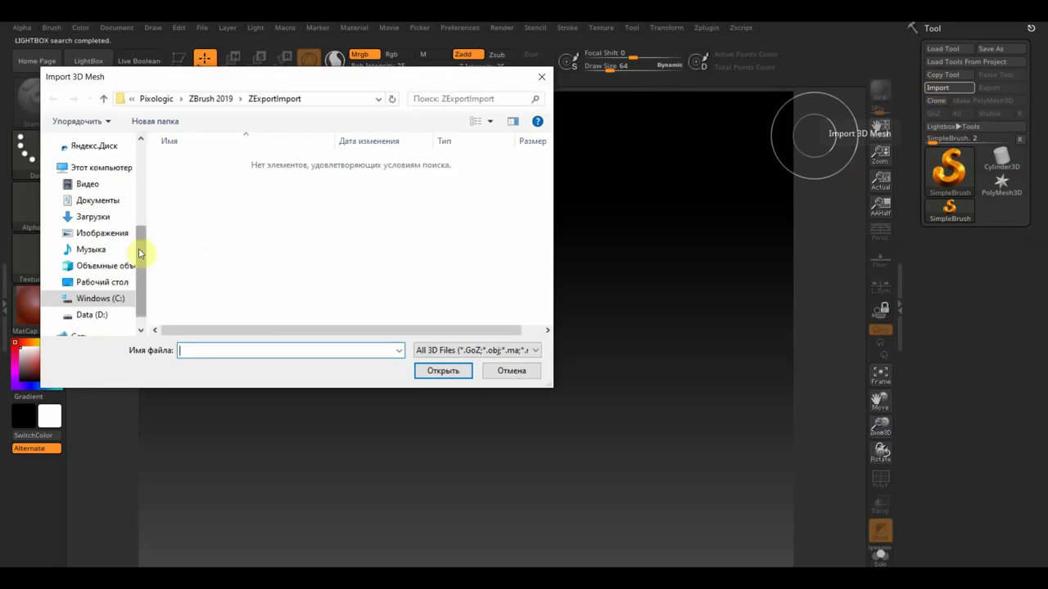
click(102, 282)
click(363, 277)
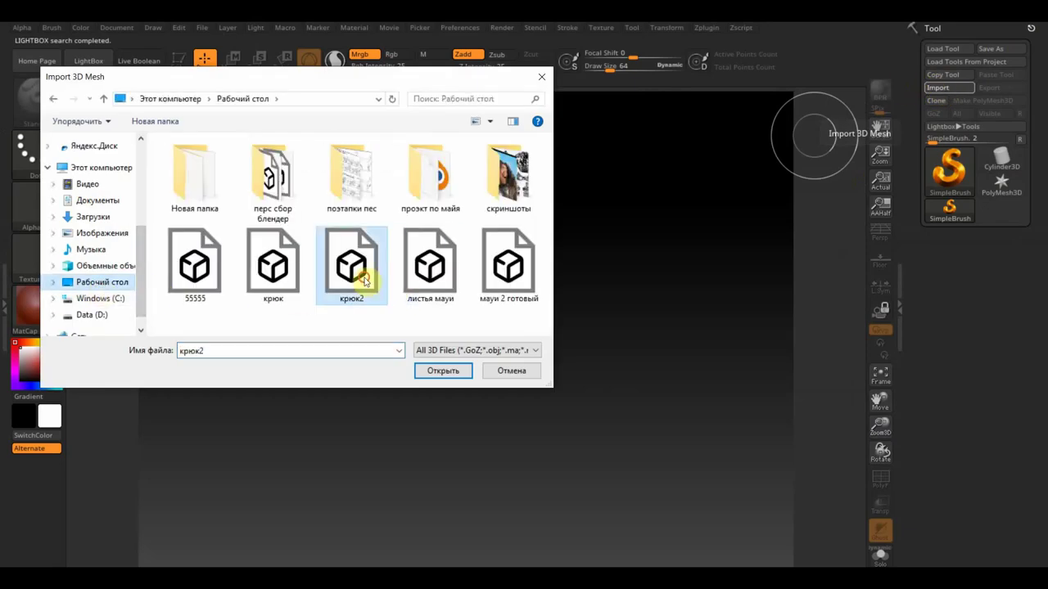
click(442, 370)
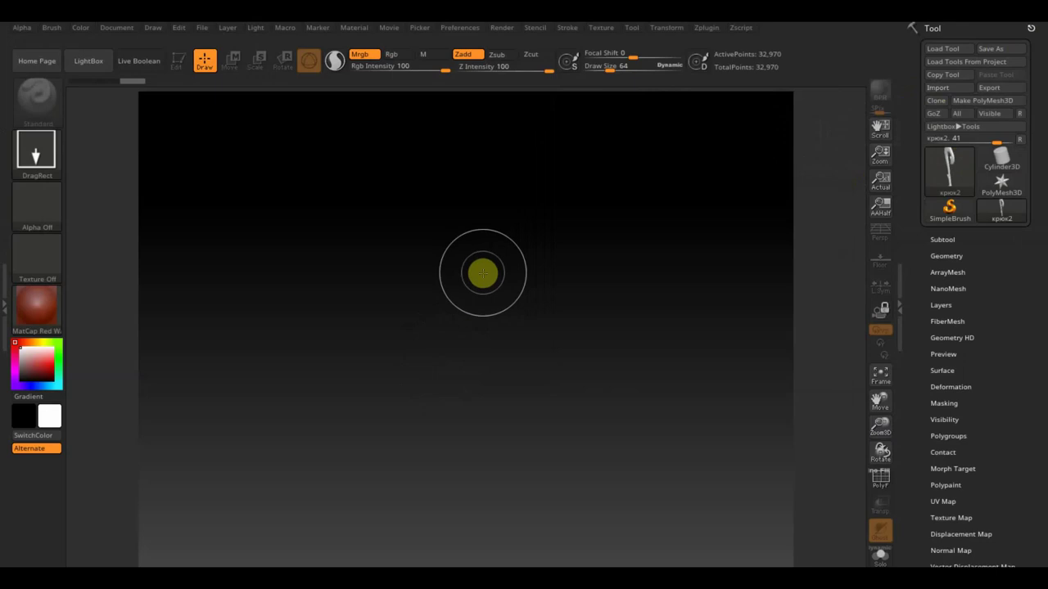
mouse_move(483, 273)
mouse_down()
mouse_move(470, 392)
mouse_move(430, 333)
mouse_up()
- In Edit mode, turn the hook to a front view and convert it to PolyMesh3D
click(179, 62)
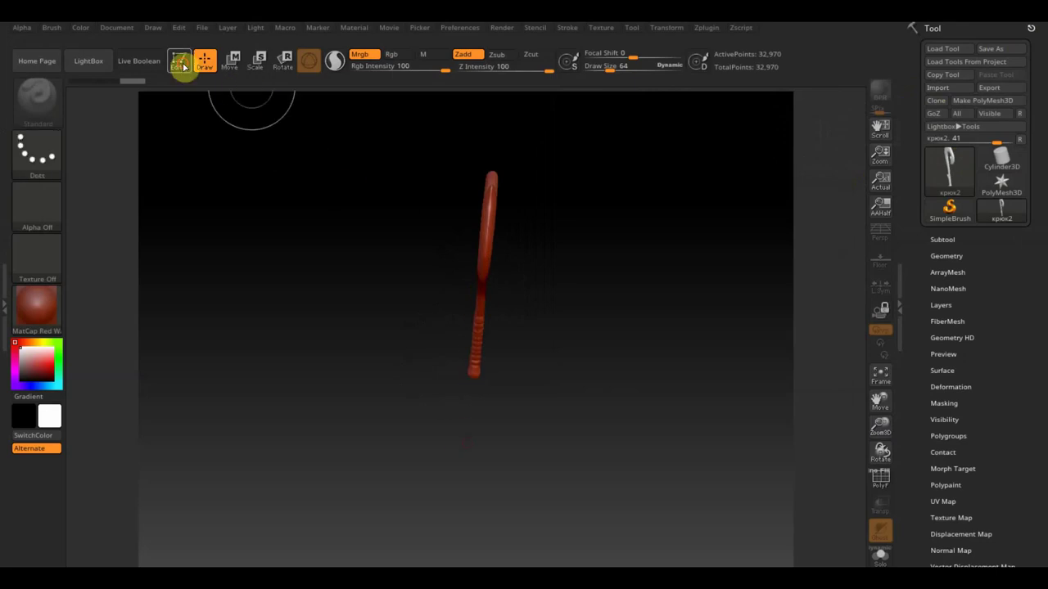
shift+drag(512, 278, 623, 365)
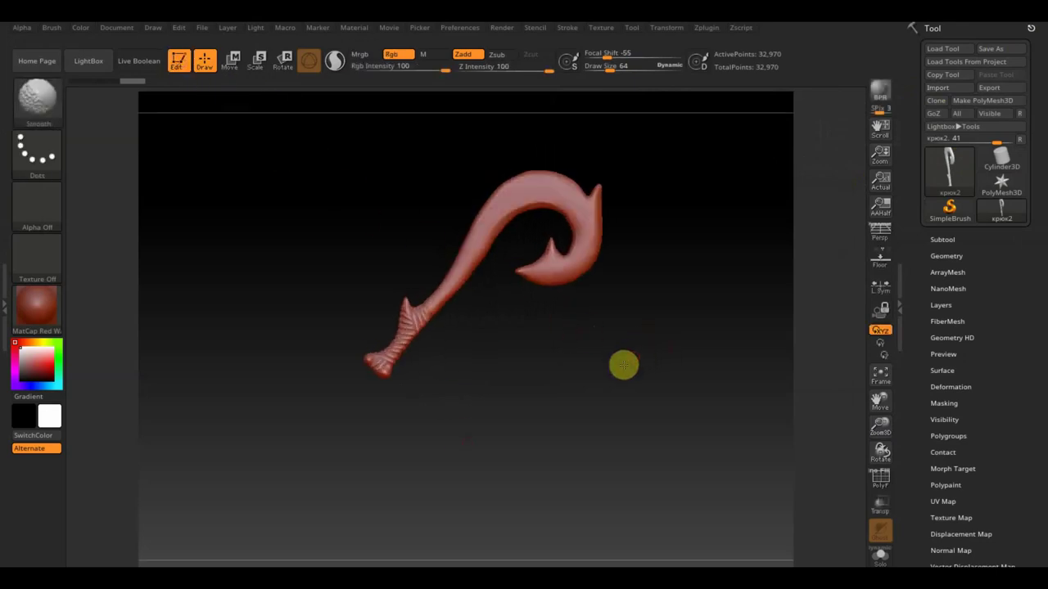
click(982, 100)
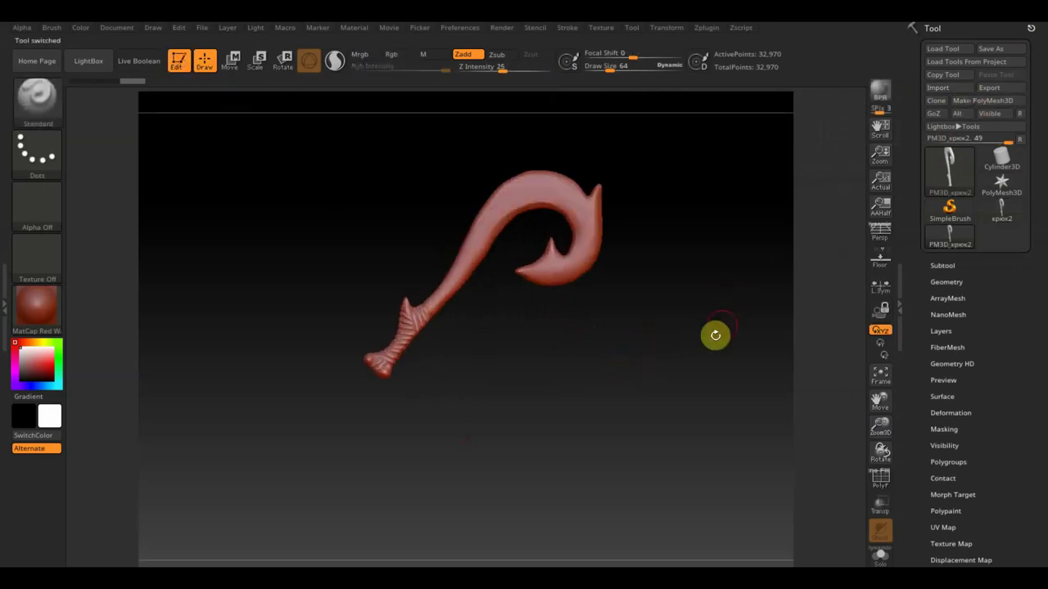
key(shift)
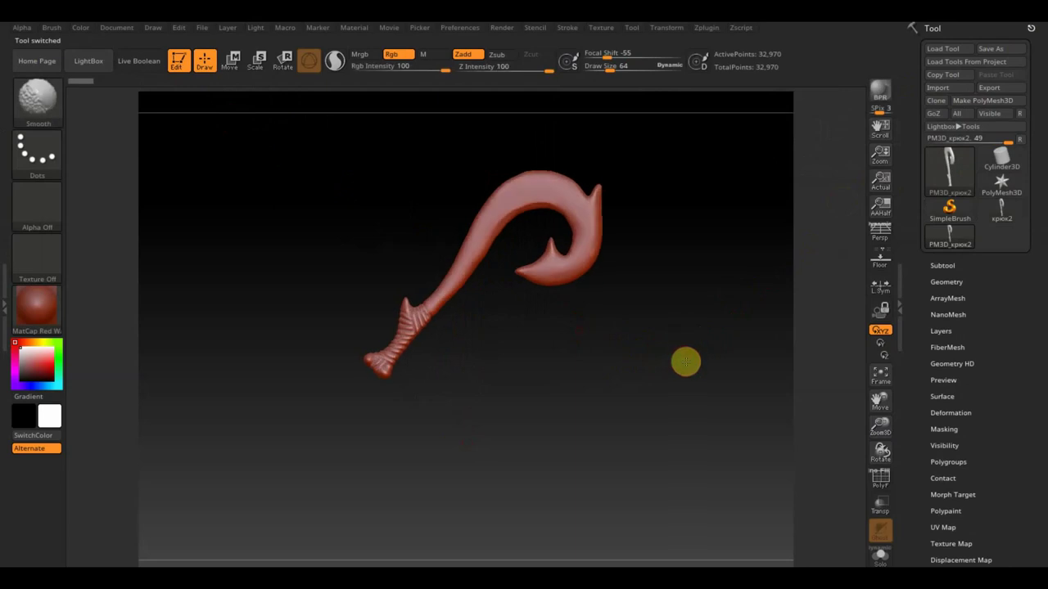
mouse_move(685, 362)
mouse_down()
mouse_move(687, 410)
mouse_move(685, 344)
mouse_up()
- Import the 085845 hook reference screenshot as a texture
click(604, 30)
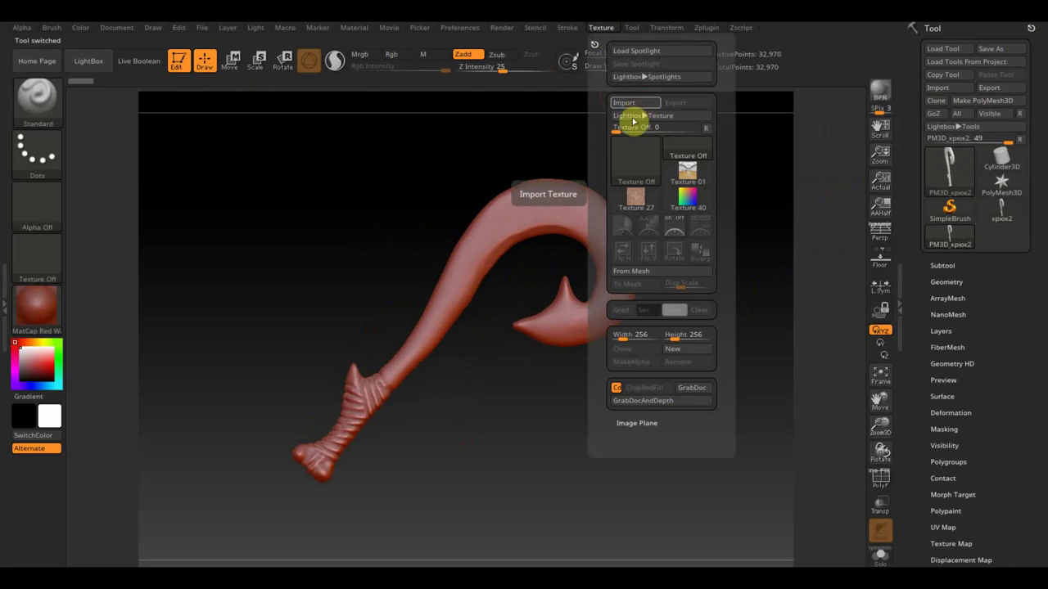
click(606, 34)
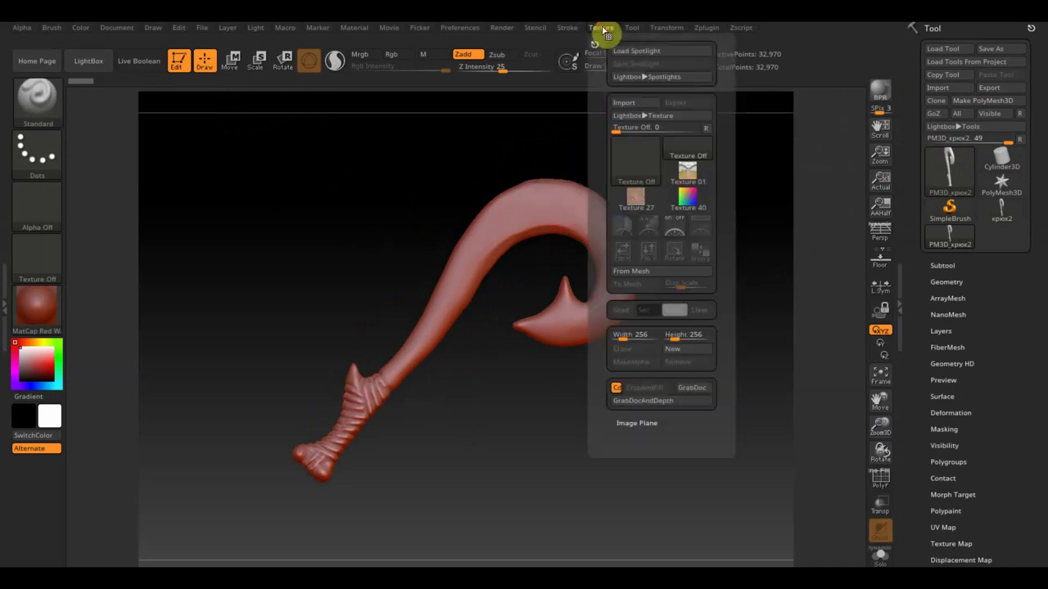
click(628, 105)
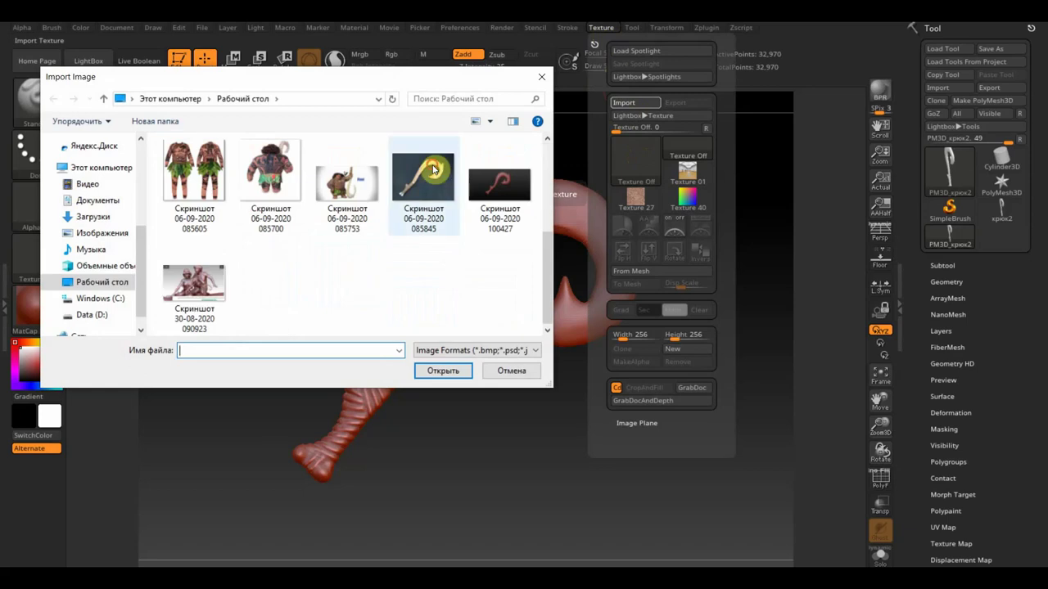
click(433, 170)
click(442, 371)
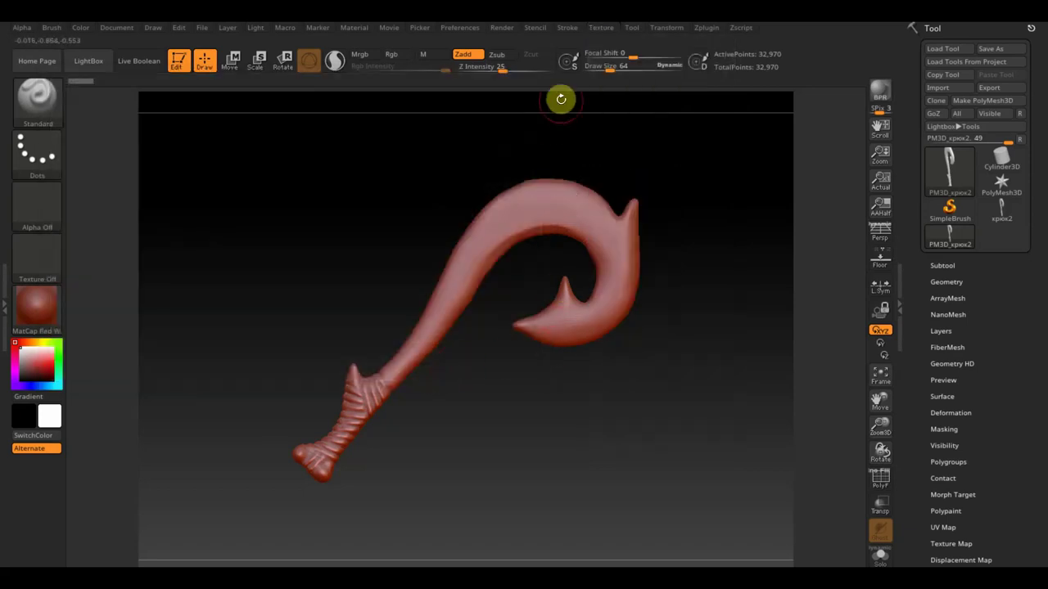
- Make the screenshot the current texture and add it to Spotlight over the canvas
click(601, 30)
click(651, 231)
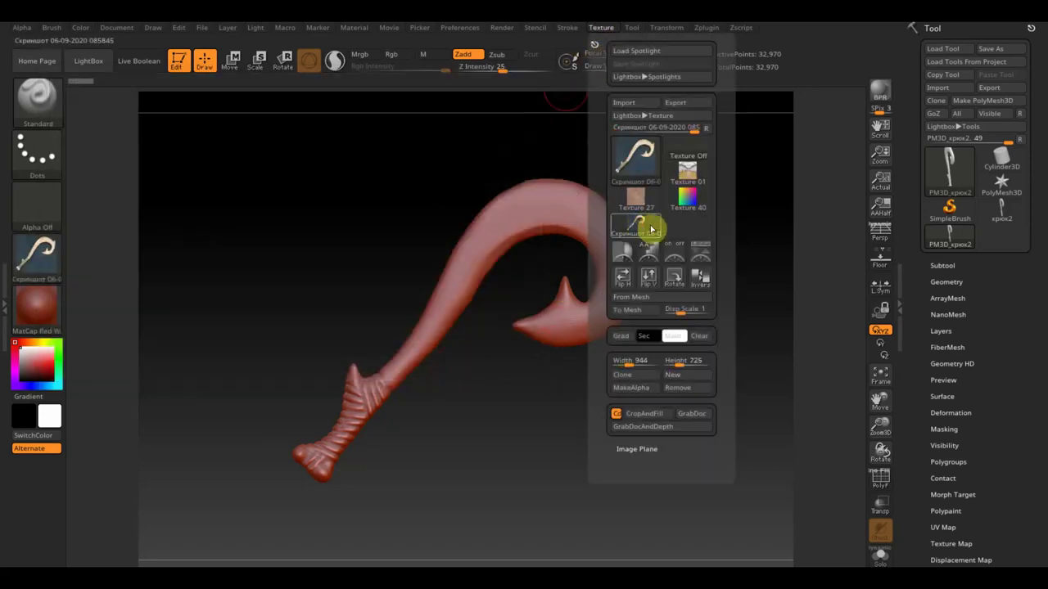
click(697, 252)
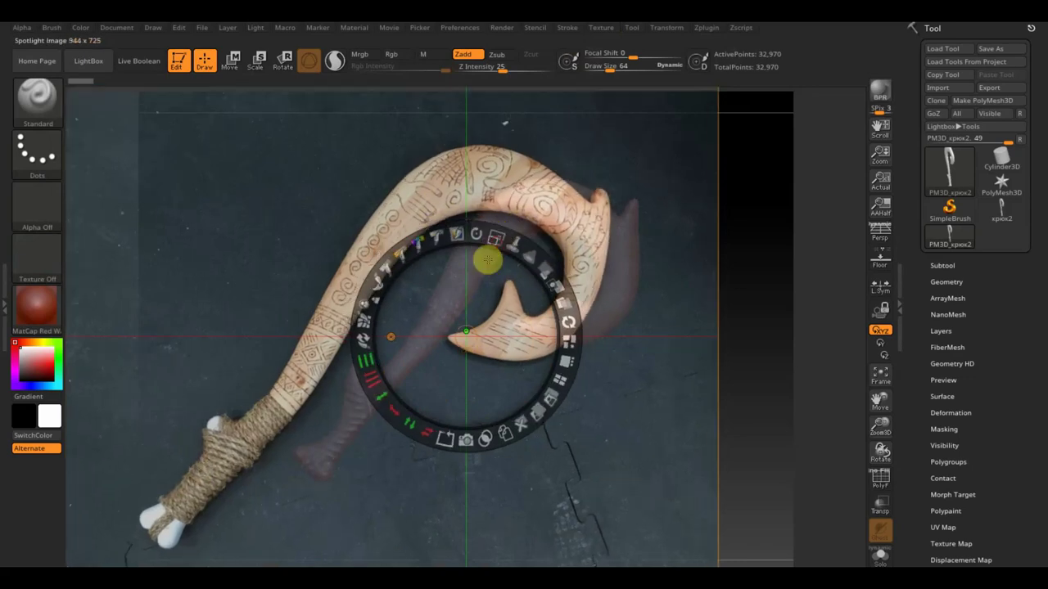
- Scale the reference image up until it covers the hook
mouse_move(496, 238)
mouse_down()
mouse_move(532, 251)
mouse_move(488, 270)
mouse_move(518, 283)
mouse_move(531, 266)
mouse_up()
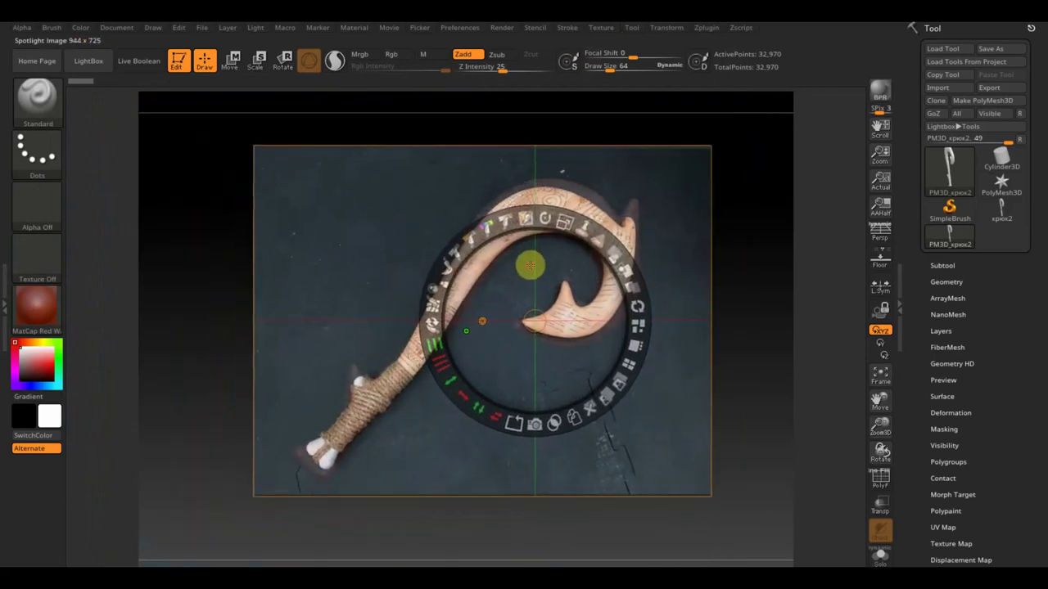
mouse_move(564, 220)
mouse_down()
mouse_move(561, 242)
mouse_move(570, 235)
mouse_up()
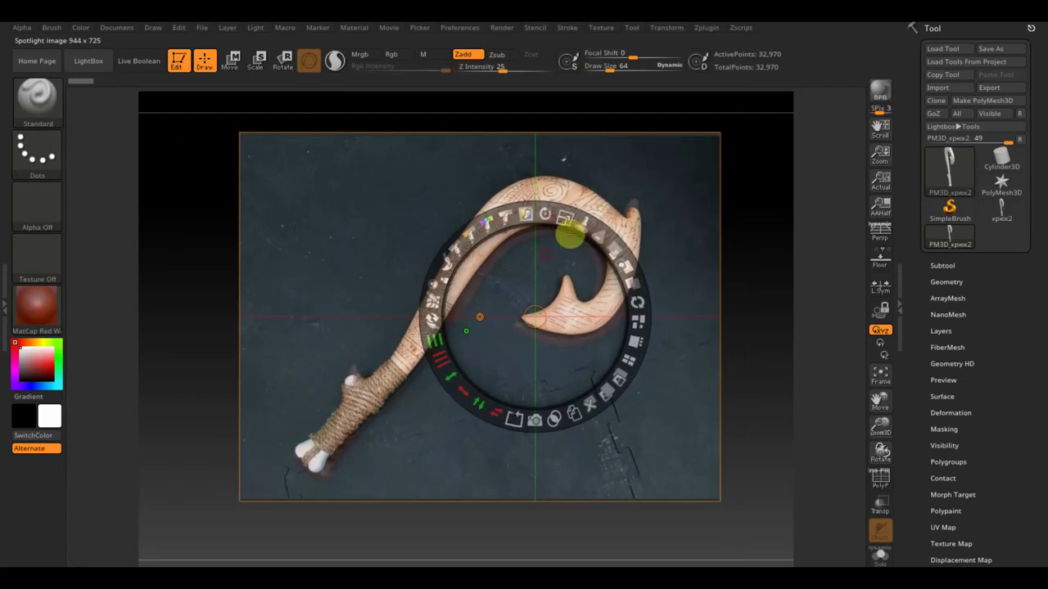
drag(566, 217, 554, 239)
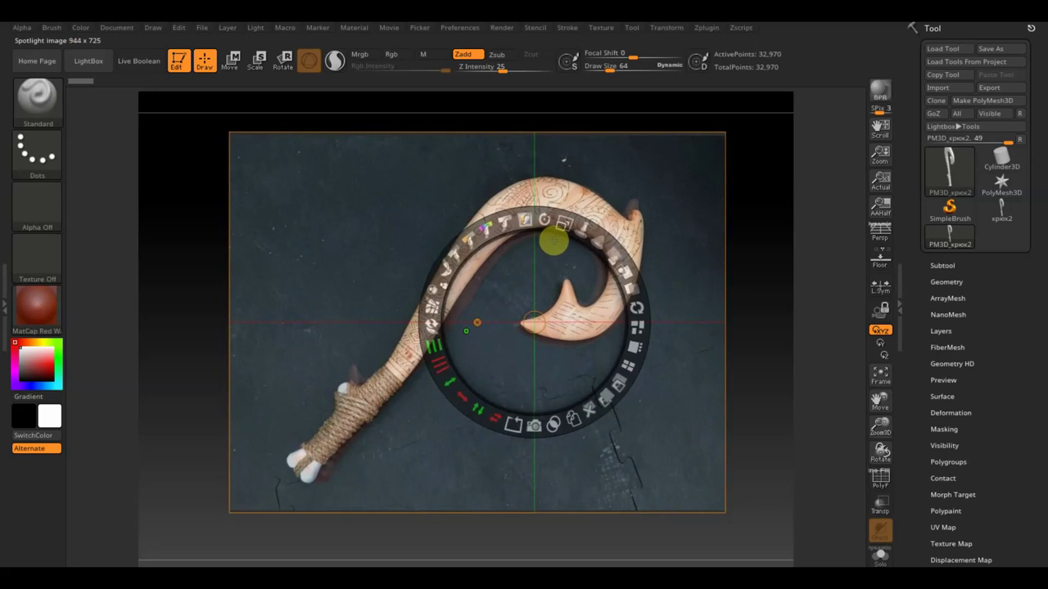
drag(563, 222, 546, 263)
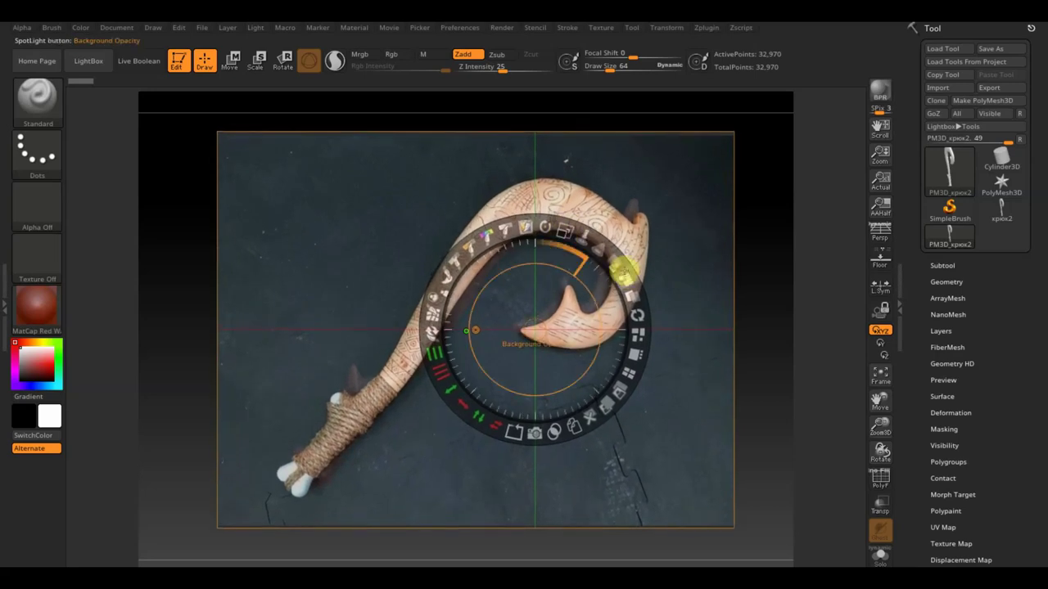
- Lower the reference image's opacity, align it with the hook, and hide the Spotlight dial
click(615, 267)
drag(614, 260, 563, 280)
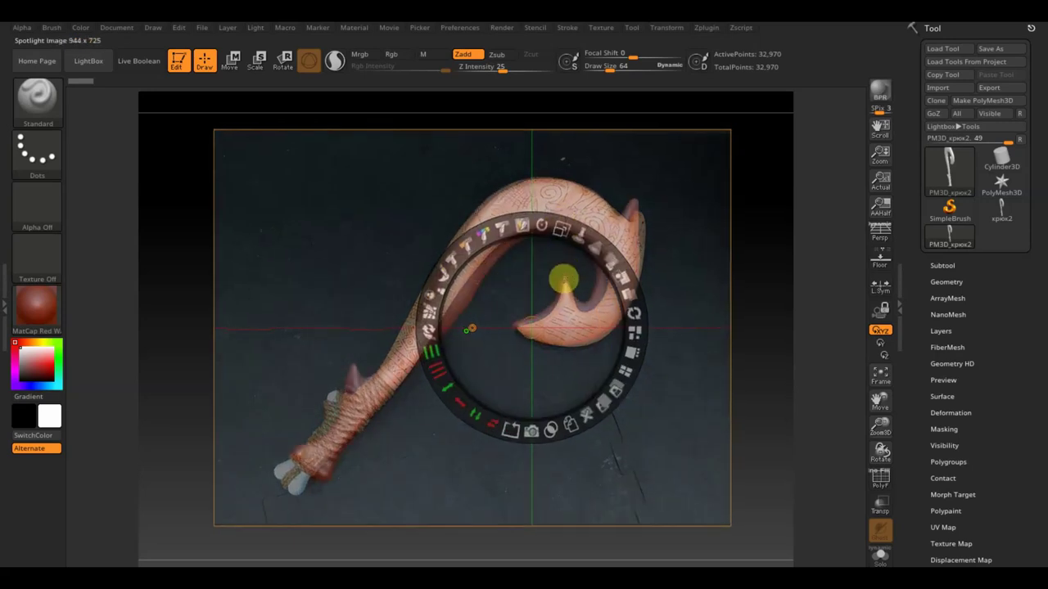
drag(563, 280, 562, 276)
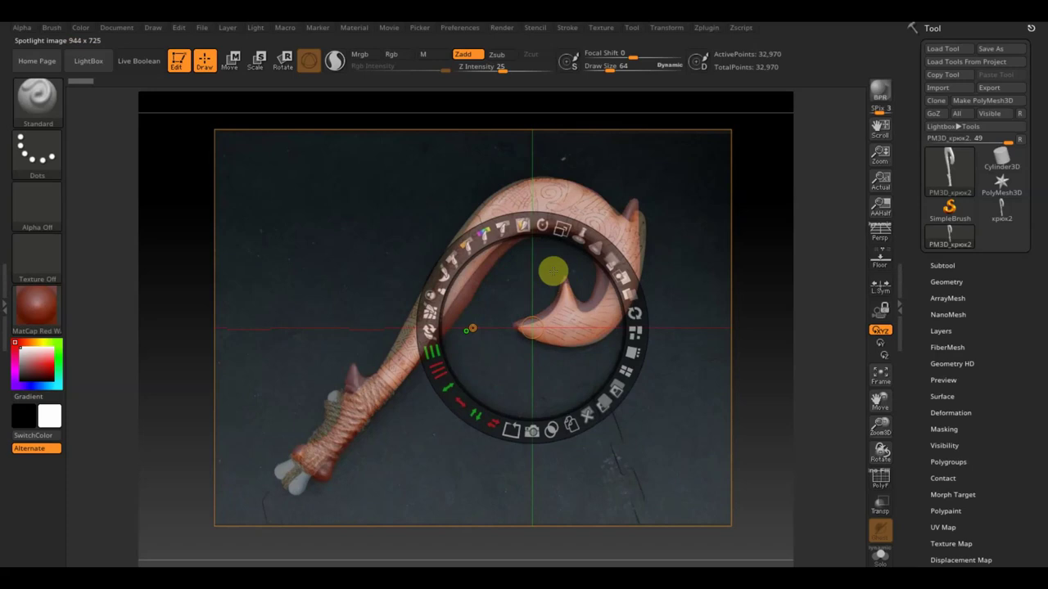
key(z)
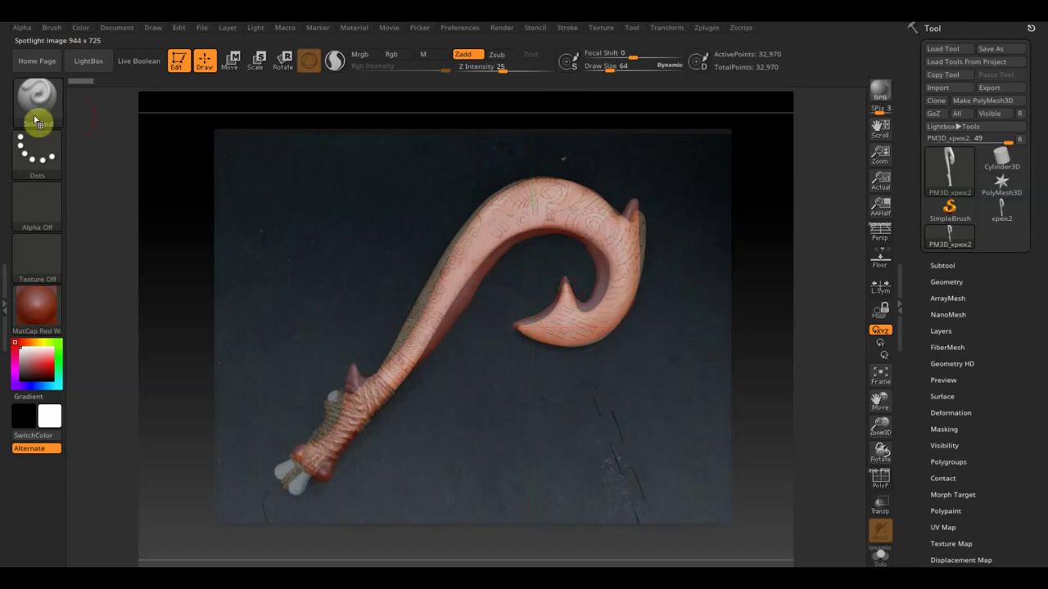
- Select the Move Topological brush and raise its Draw Size to 151
click(34, 102)
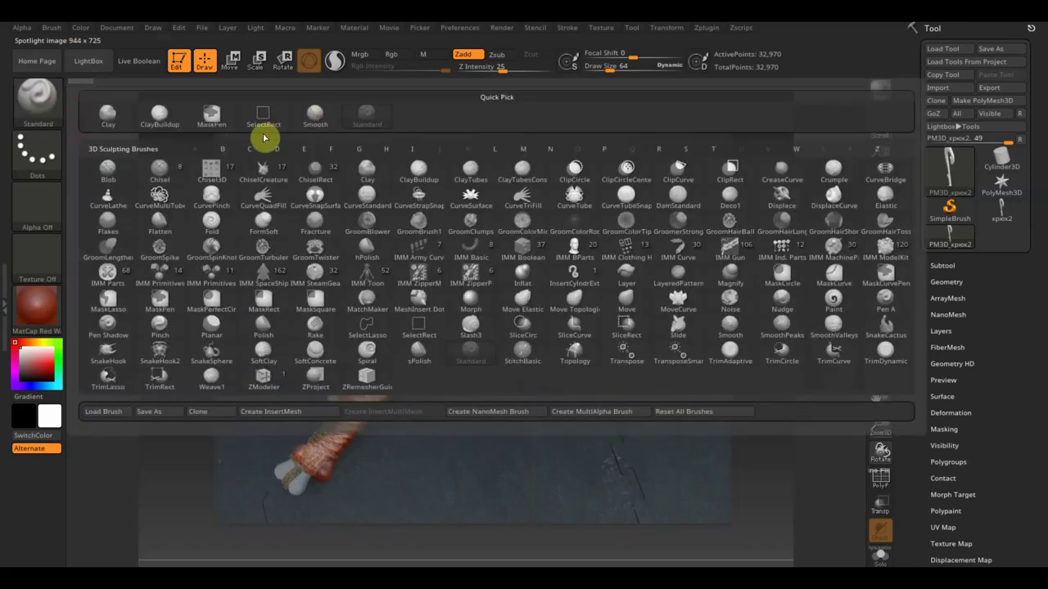
click(577, 300)
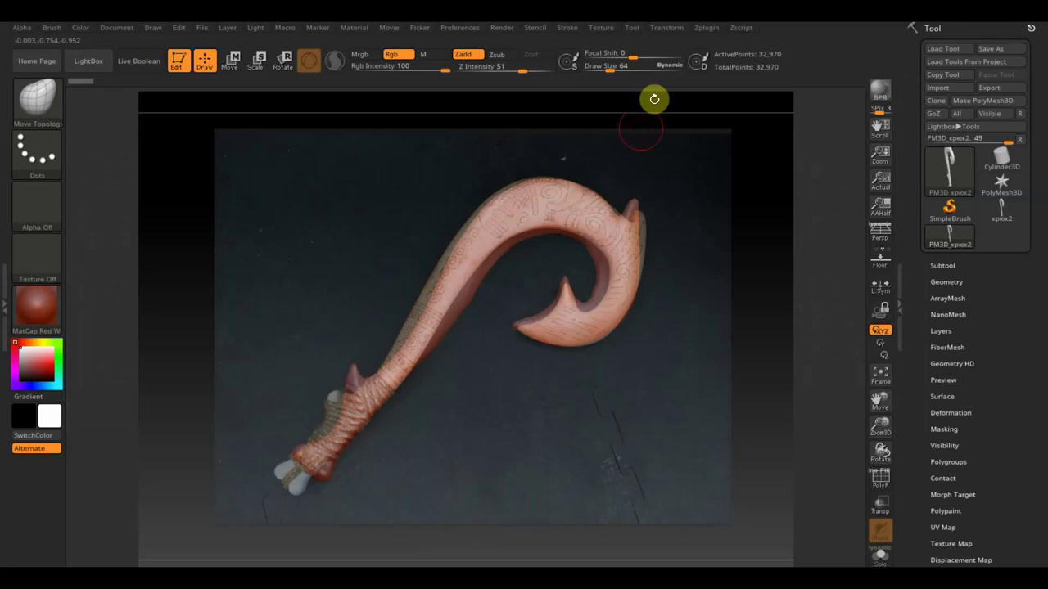
drag(610, 67, 621, 70)
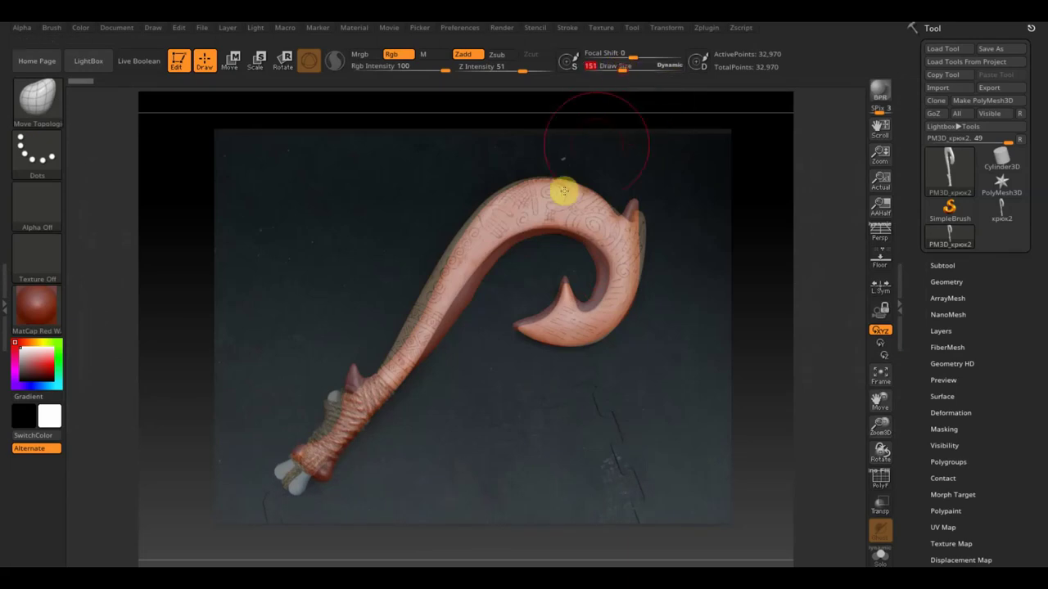
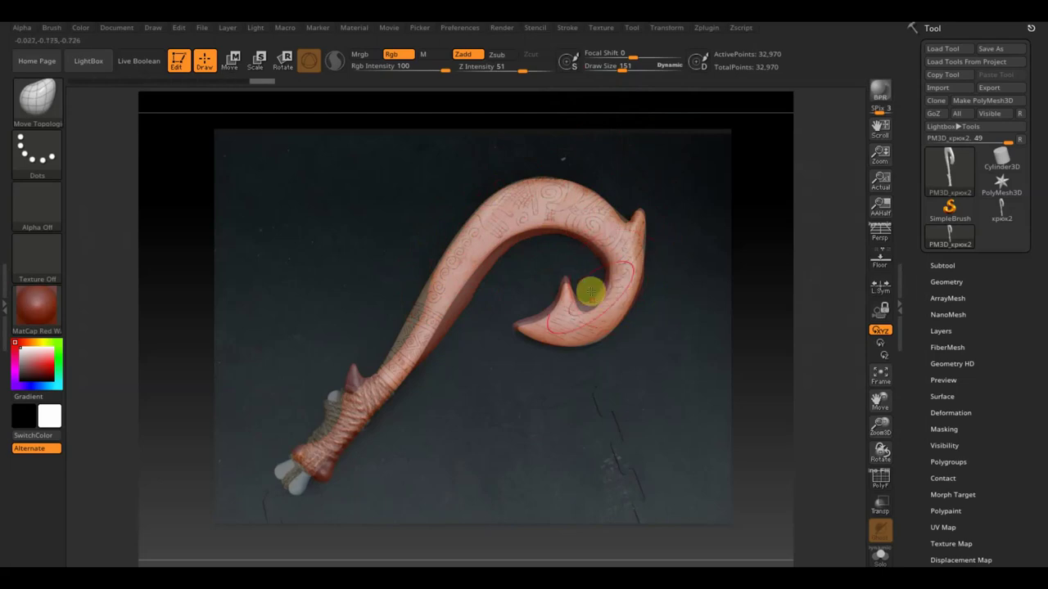
- Pull the inner barb tip into a sharper point, finishing with Draw Size at 65
drag(619, 70, 612, 70)
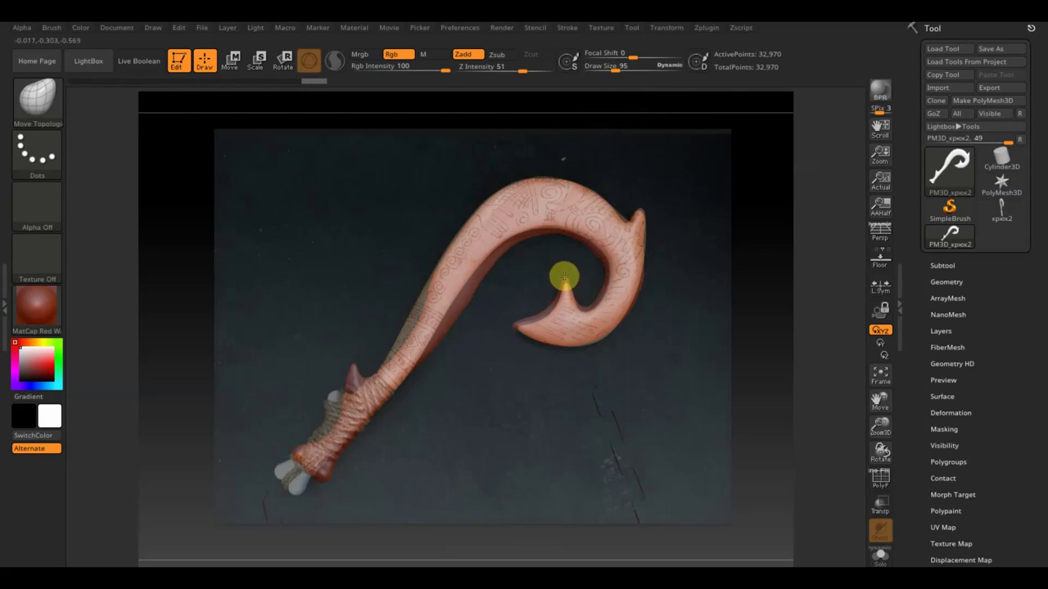
drag(564, 284, 565, 282)
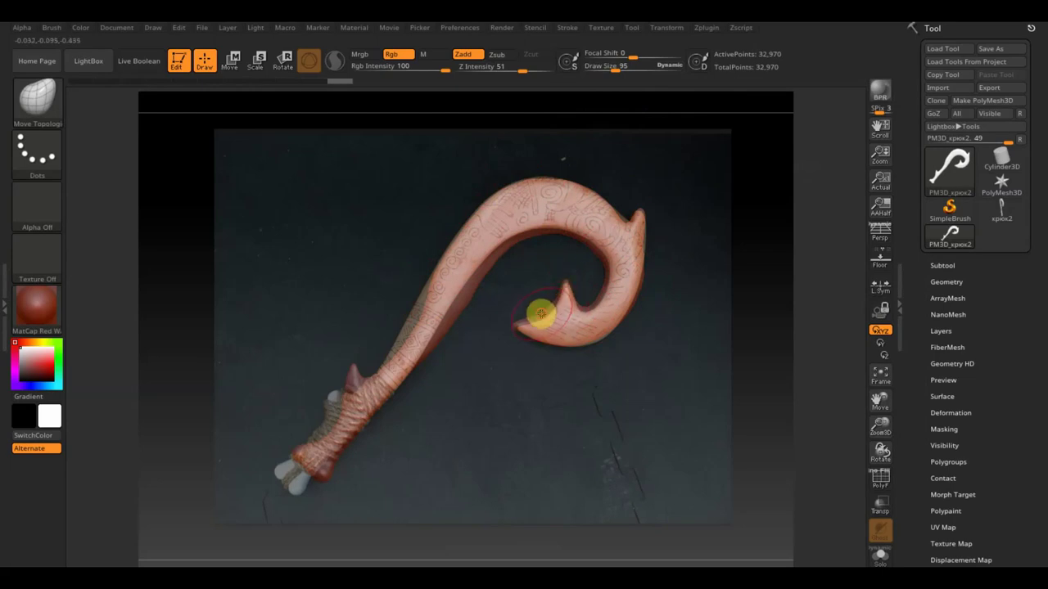
mouse_move(546, 317)
mouse_down()
mouse_move(528, 321)
mouse_move(572, 306)
mouse_up()
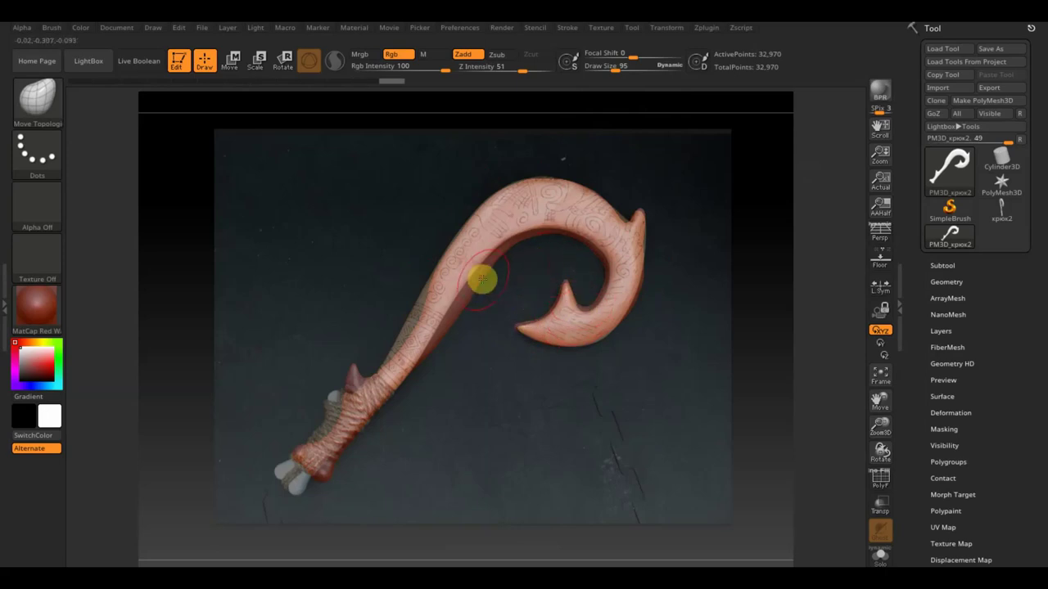
drag(614, 69, 628, 71)
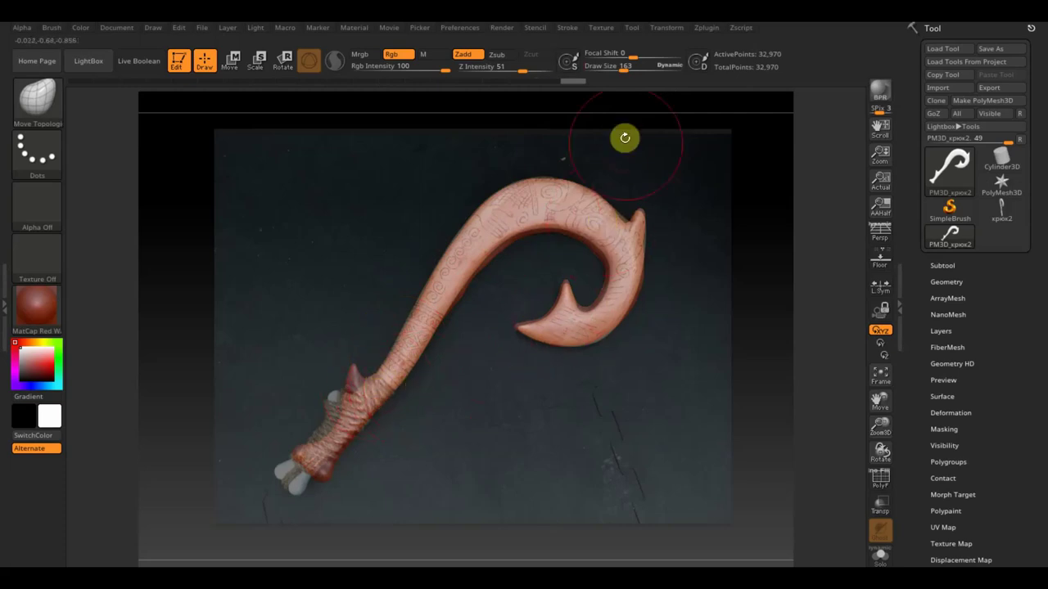
drag(615, 67, 611, 69)
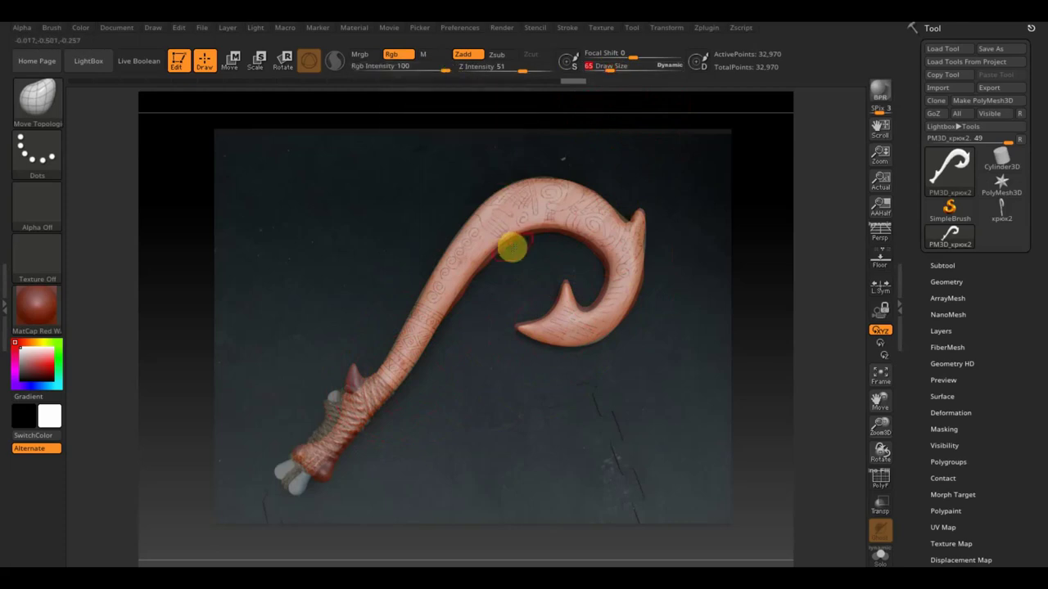
- Scale and nudge the reference photo in Spotlight until it fits behind the hook
key(shift+z)
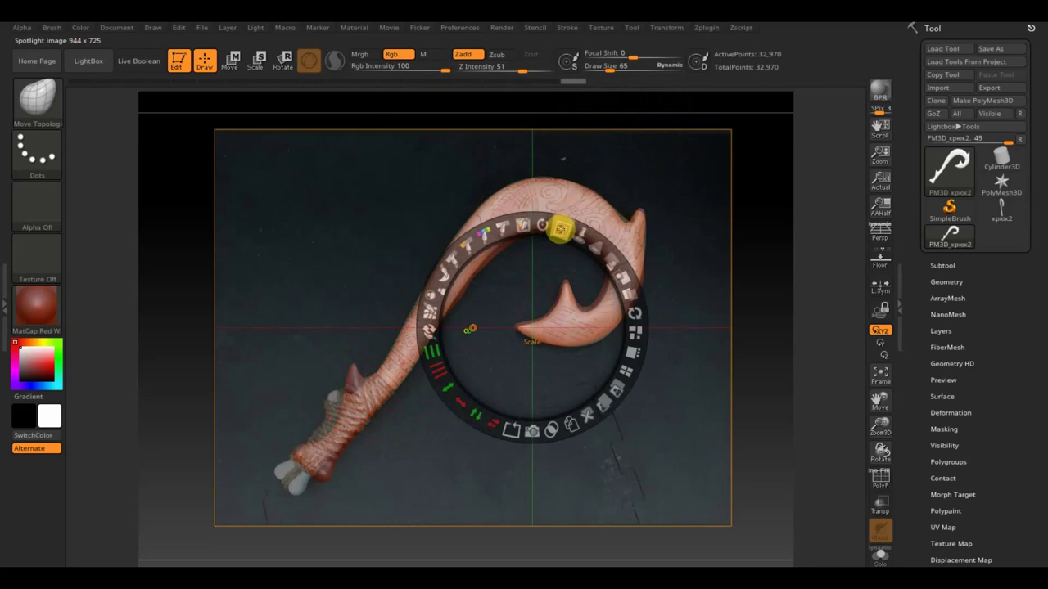
drag(561, 229, 563, 231)
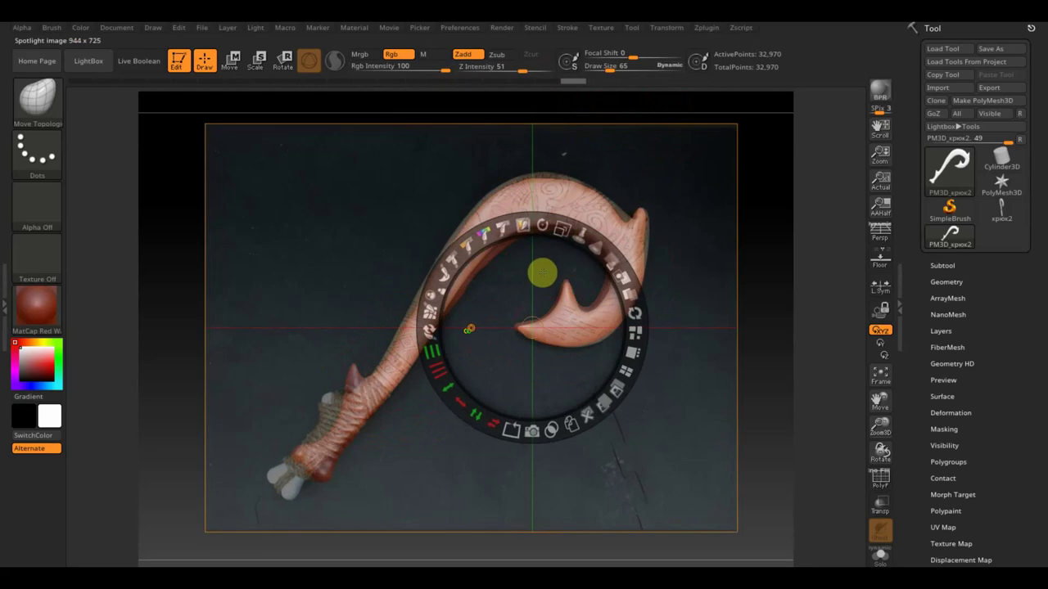
drag(537, 281, 537, 281)
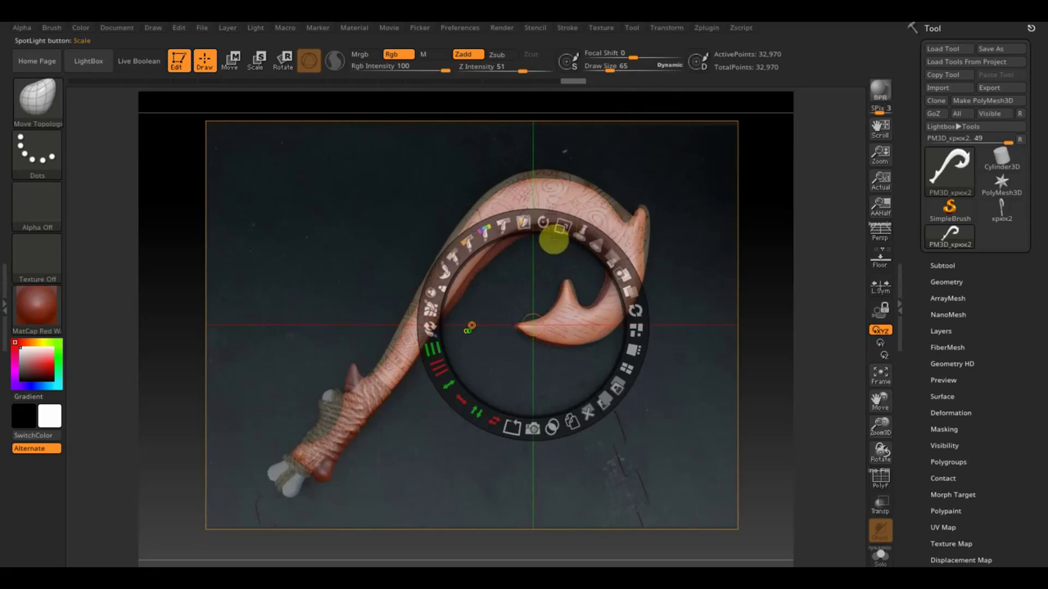
drag(553, 240, 553, 241)
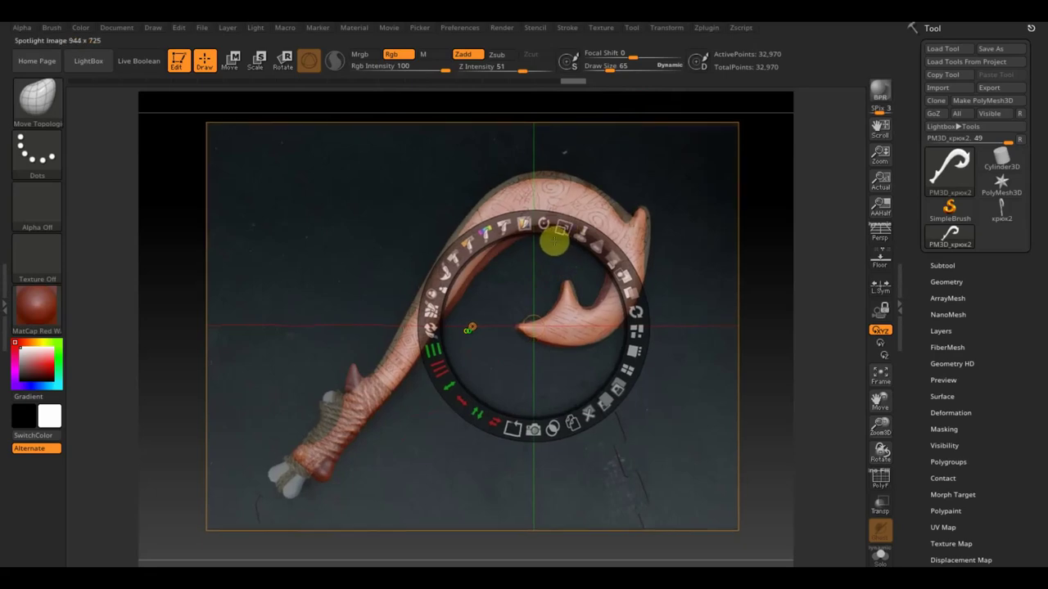
drag(553, 240, 558, 244)
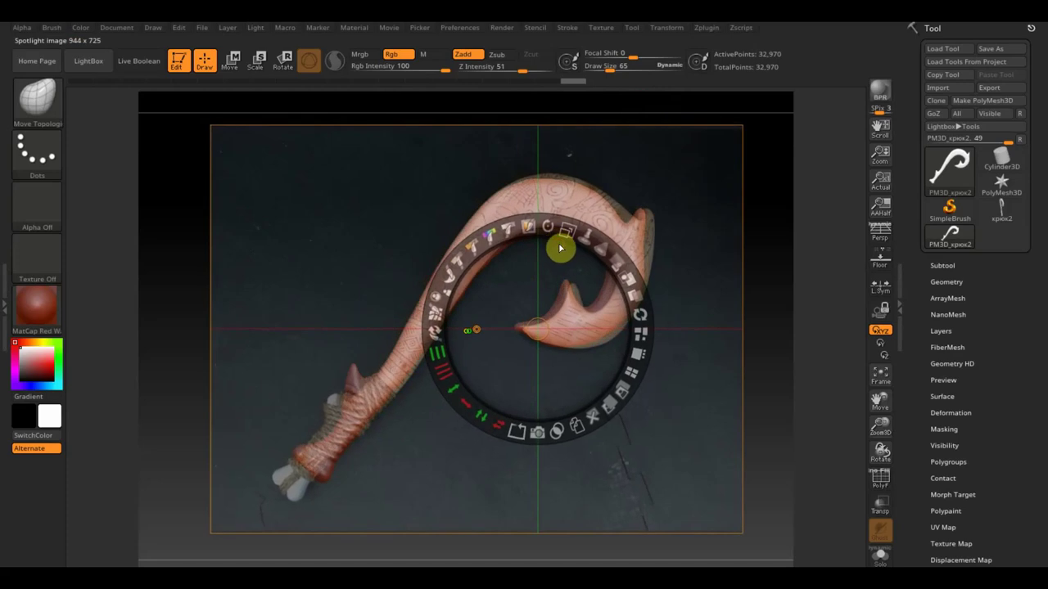
key(z)
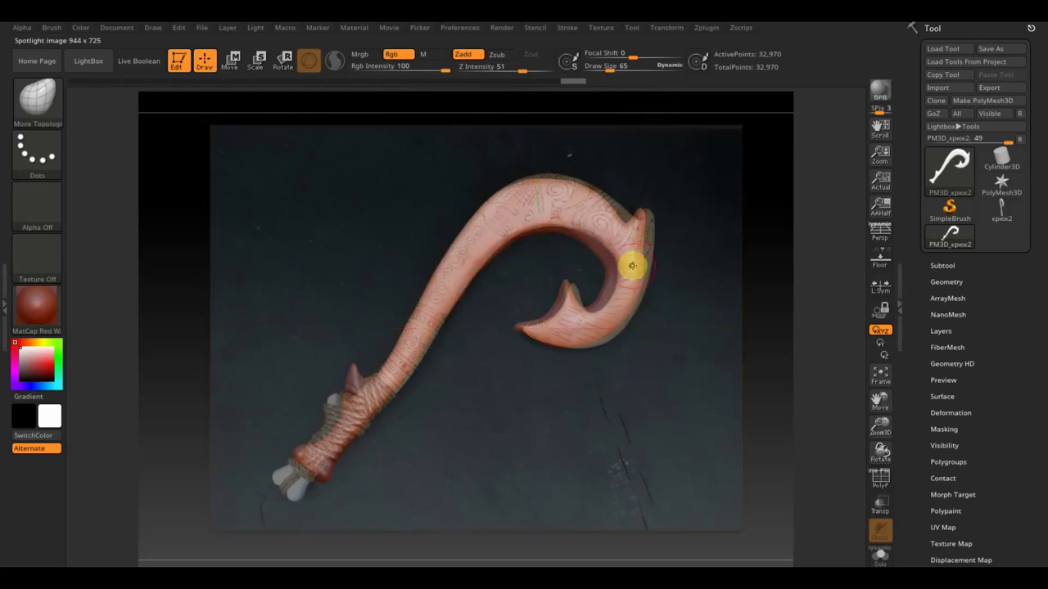
- Switch to the Standard brush with Zadd off for colour-only painting, then hide the reference
click(45, 113)
click(420, 112)
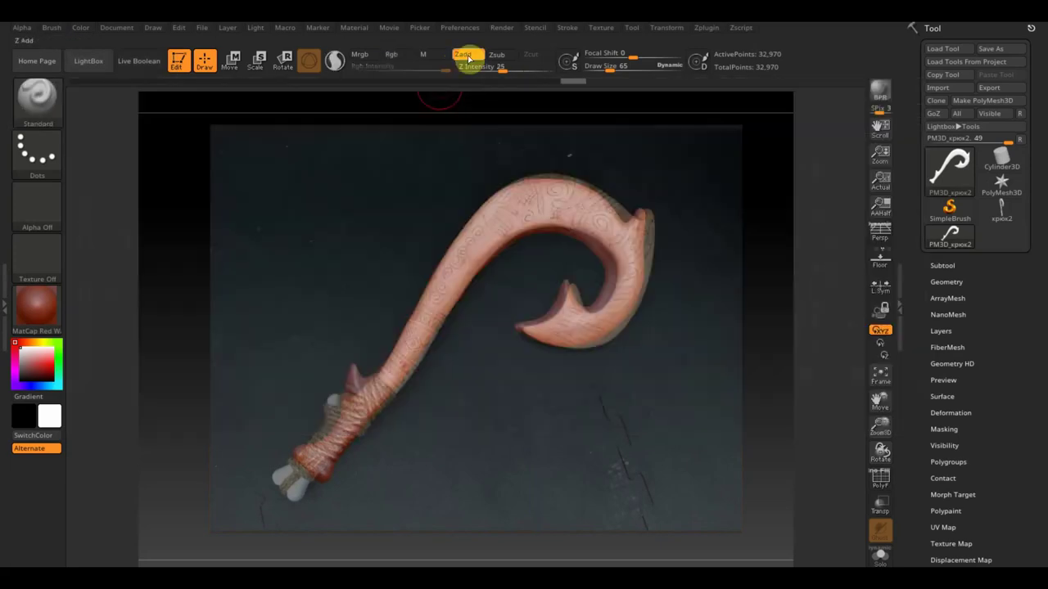
click(467, 53)
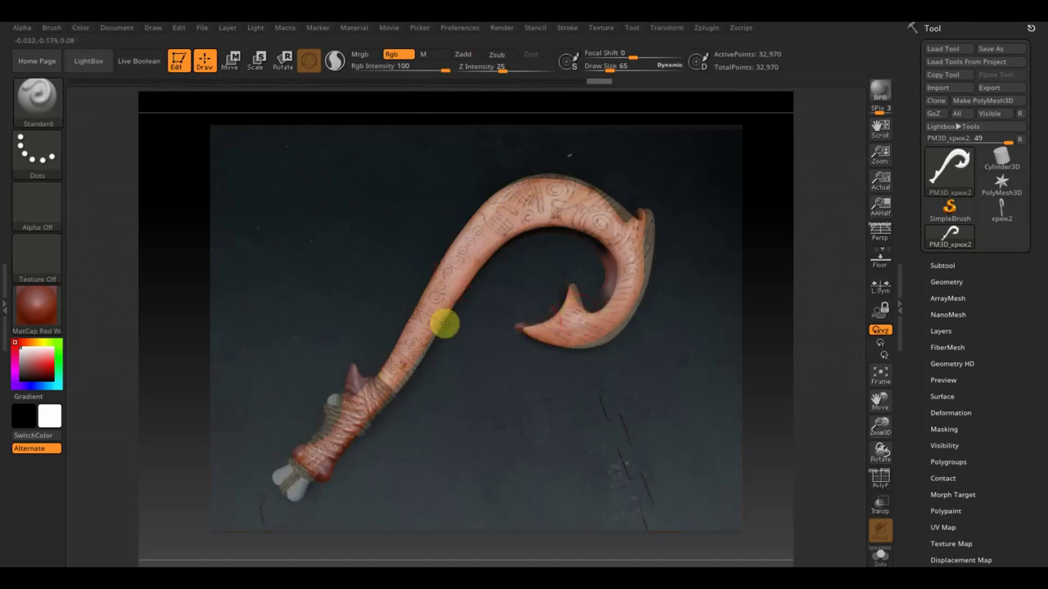
key(shift+z)
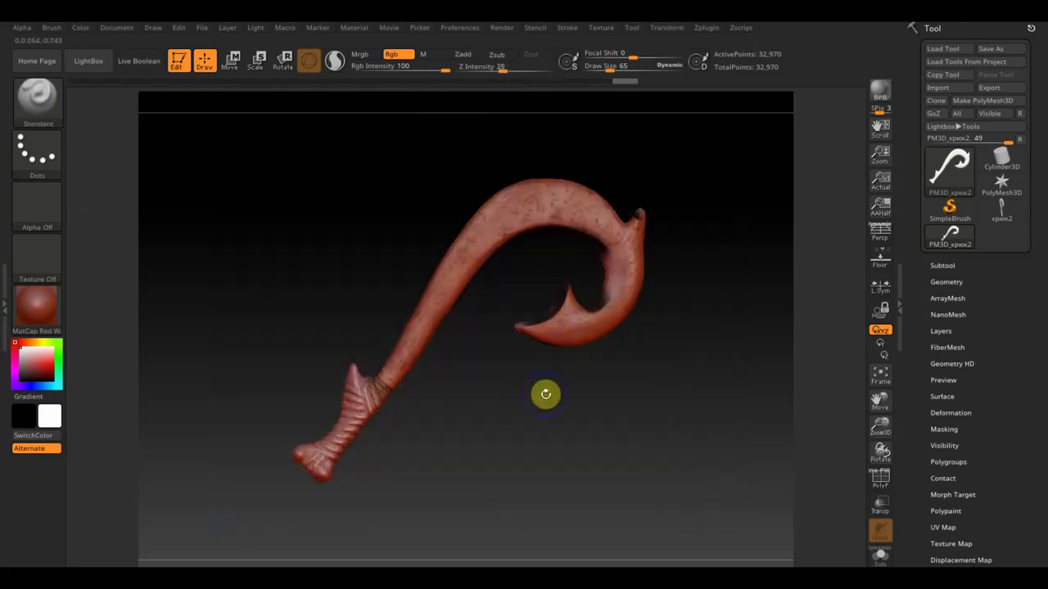
- Toggle the reference photo on and off to compare it with the model
key(shift+z)
key(shift+z)
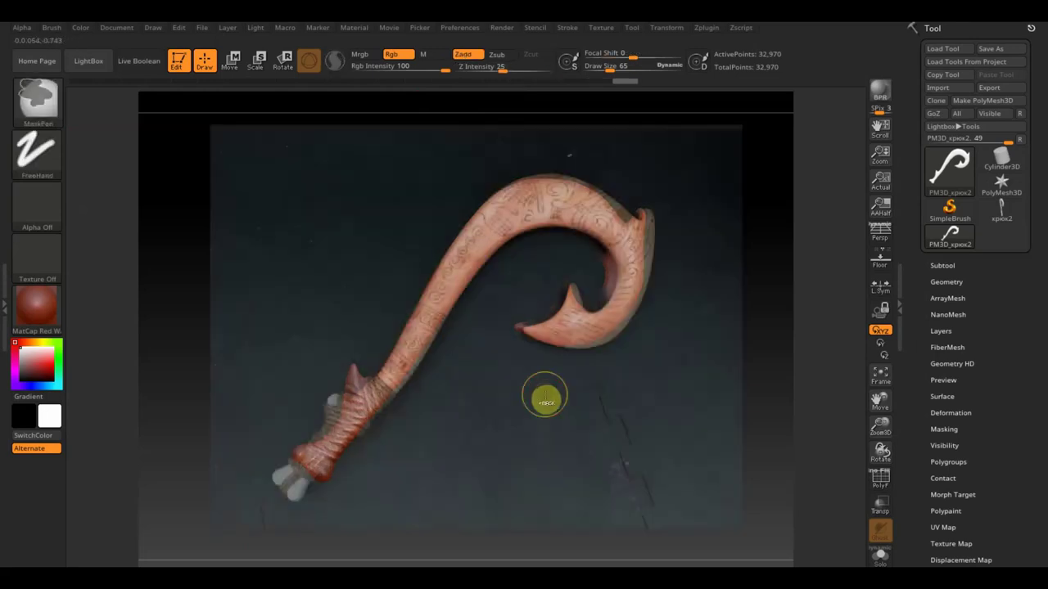
key(shift+z)
key(shift+z)
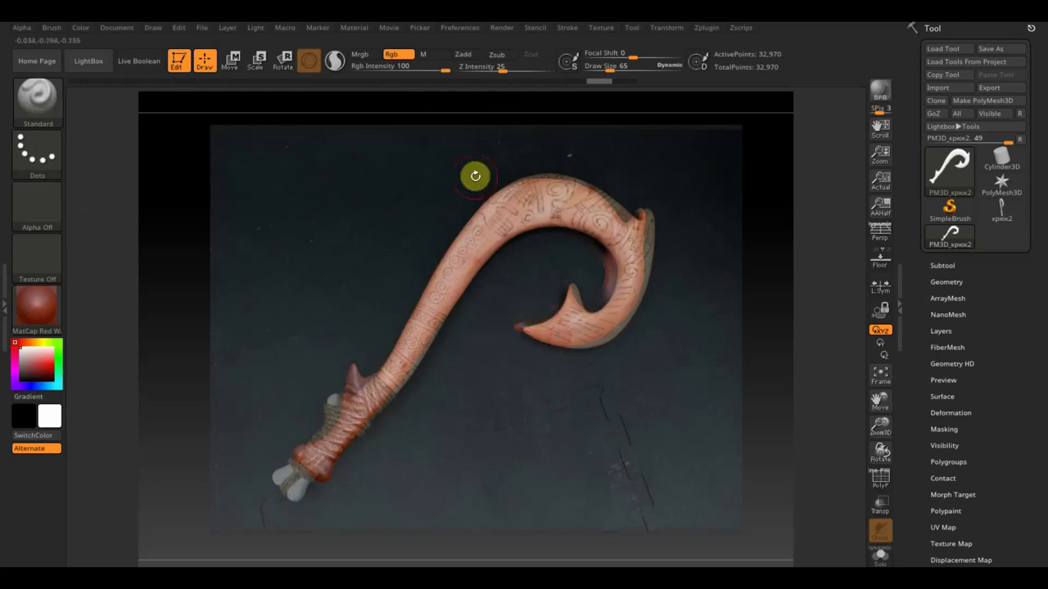
key(shift+z)
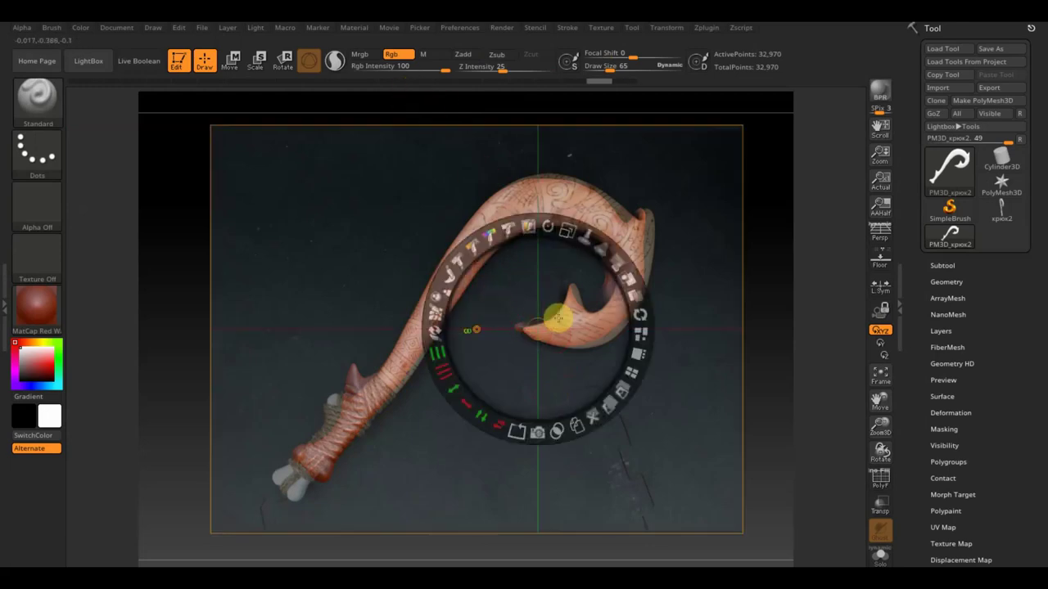
- Rescale and nudge the reference photo with the Spotlight dial to match the hook
key(z)
drag(567, 222, 555, 258)
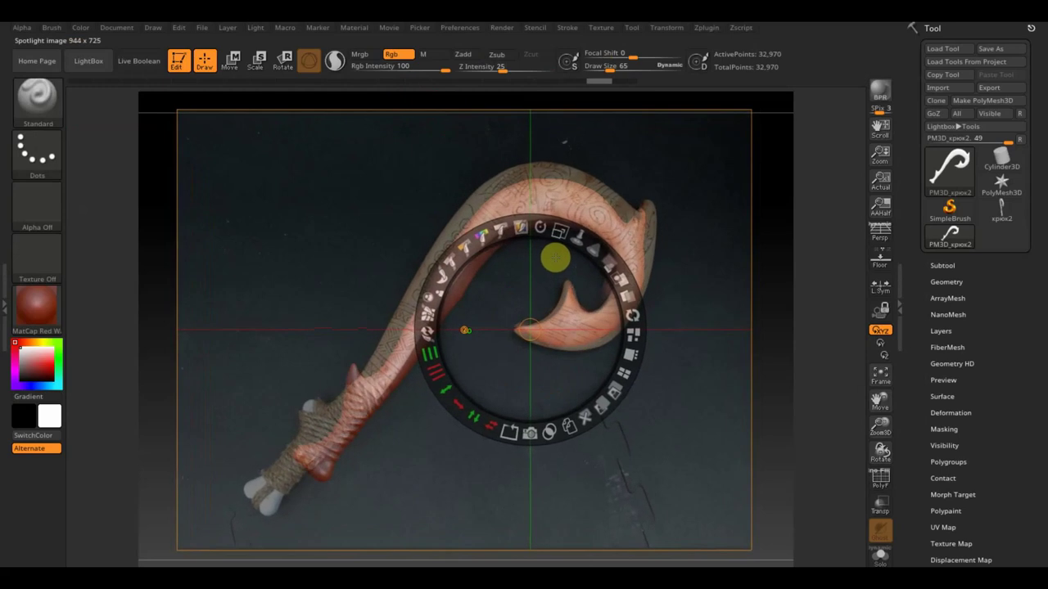
drag(555, 258, 554, 259)
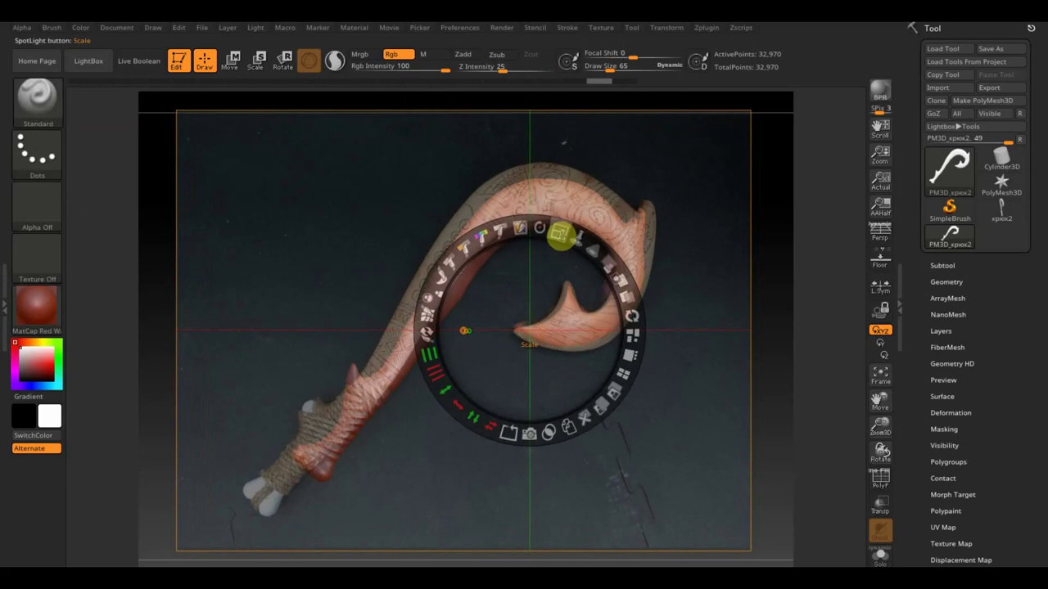
mouse_move(563, 229)
mouse_down()
mouse_move(541, 214)
mouse_move(559, 253)
mouse_up()
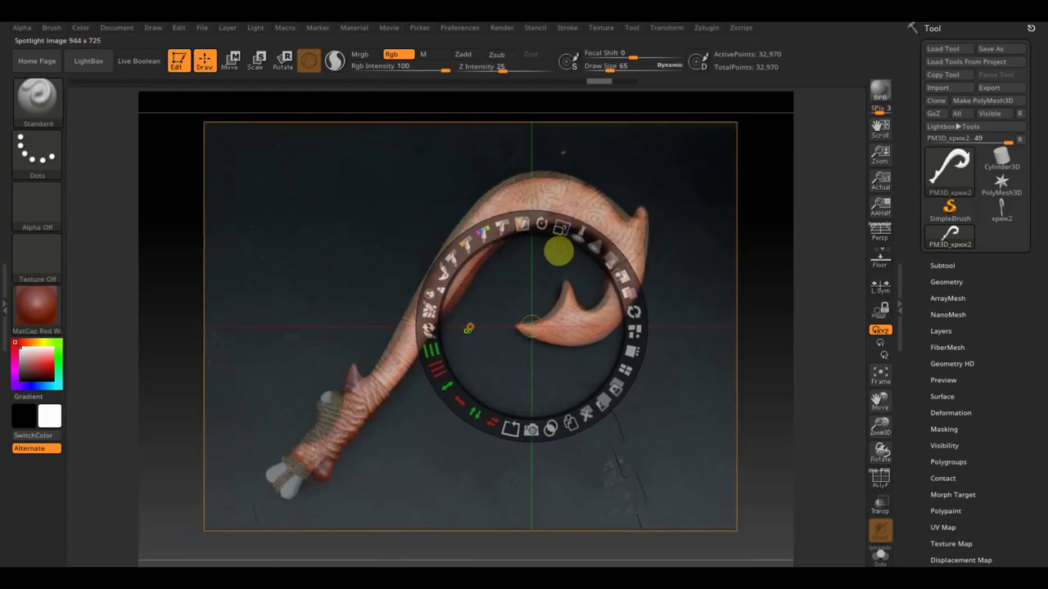
key(z)
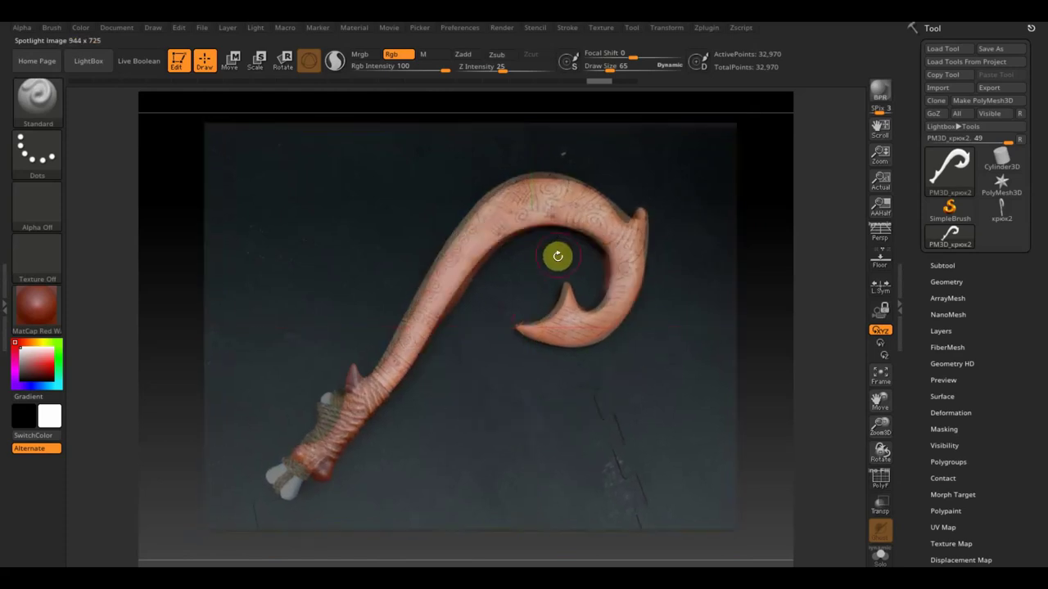
key(z)
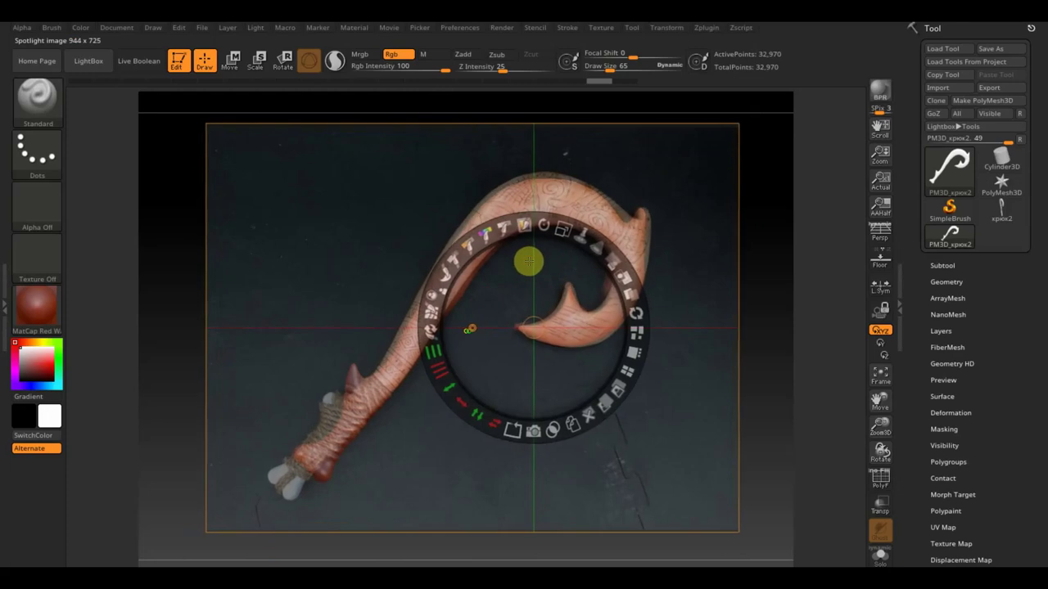
drag(526, 260, 526, 259)
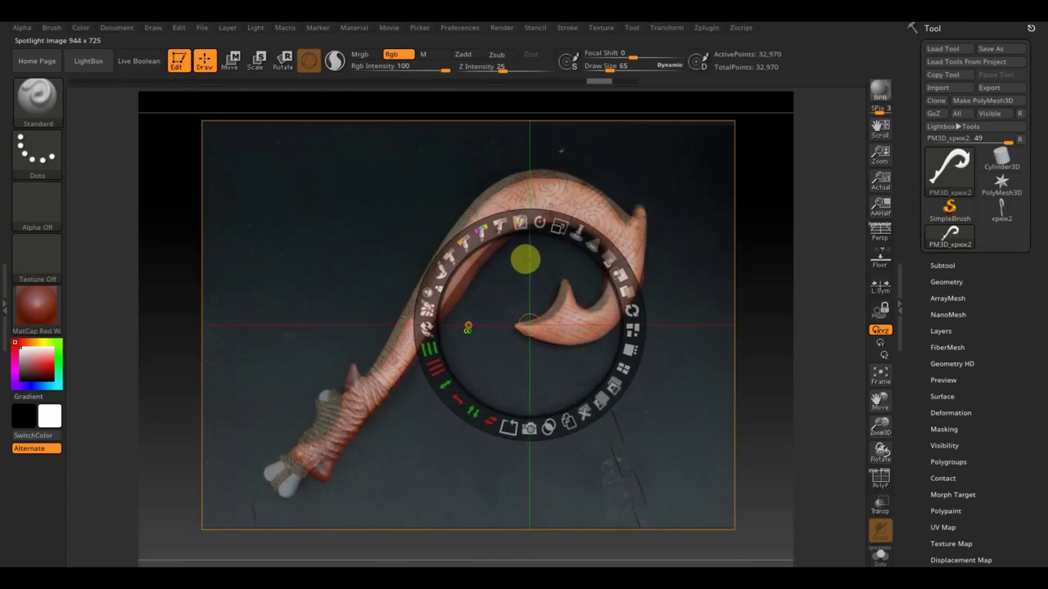
key(z)
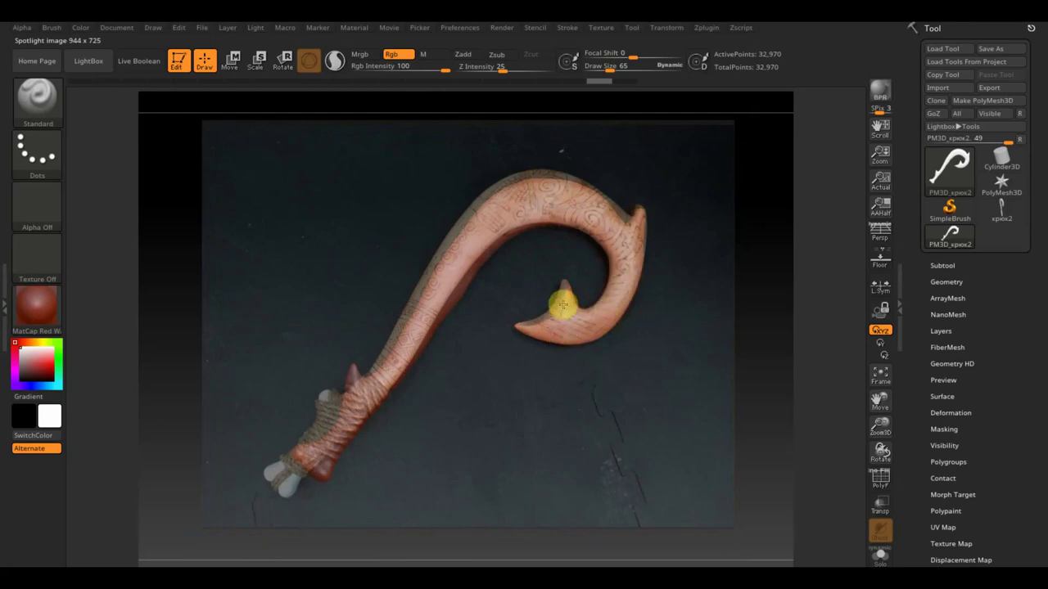
- Paint the reference pattern onto the barb, then shift the photo slightly down-right
mouse_move(586, 329)
mouse_down()
mouse_move(592, 190)
mouse_move(464, 274)
mouse_up()
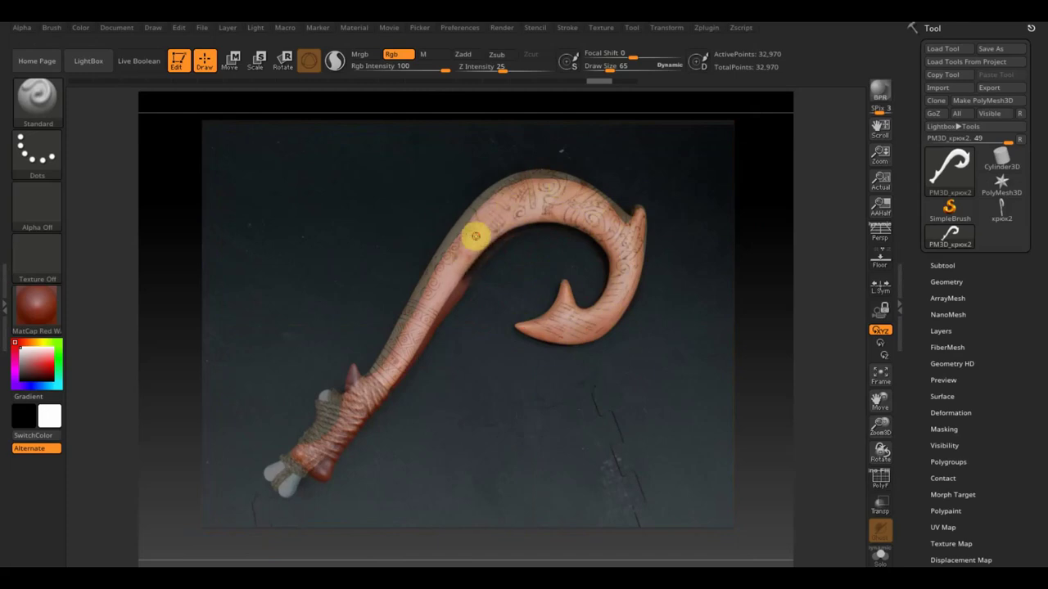
key(z)
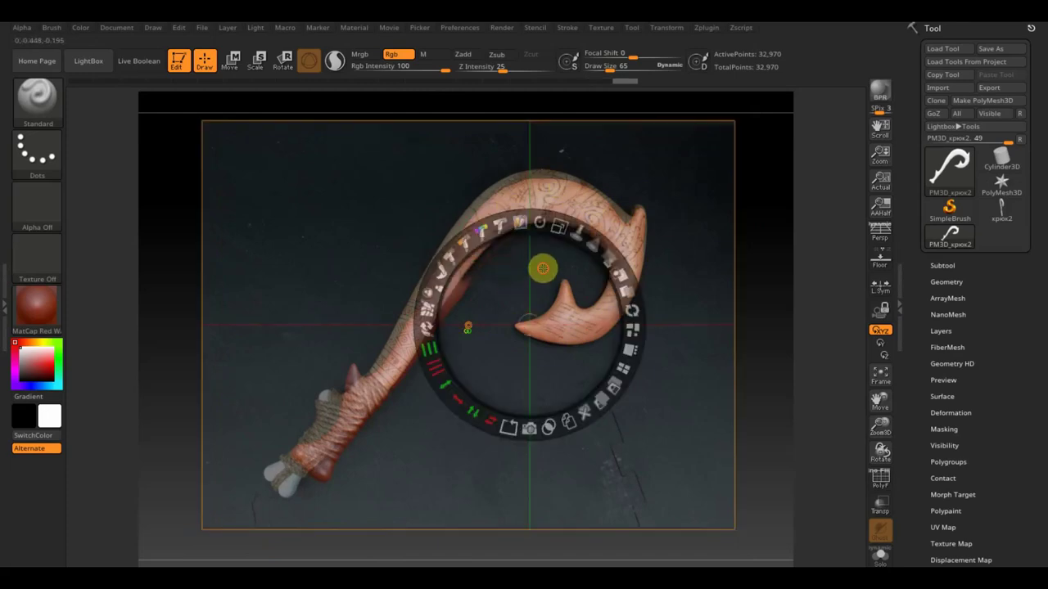
drag(543, 268, 547, 275)
- Paint the reference pattern strongly onto the hook's top curve
key(z)
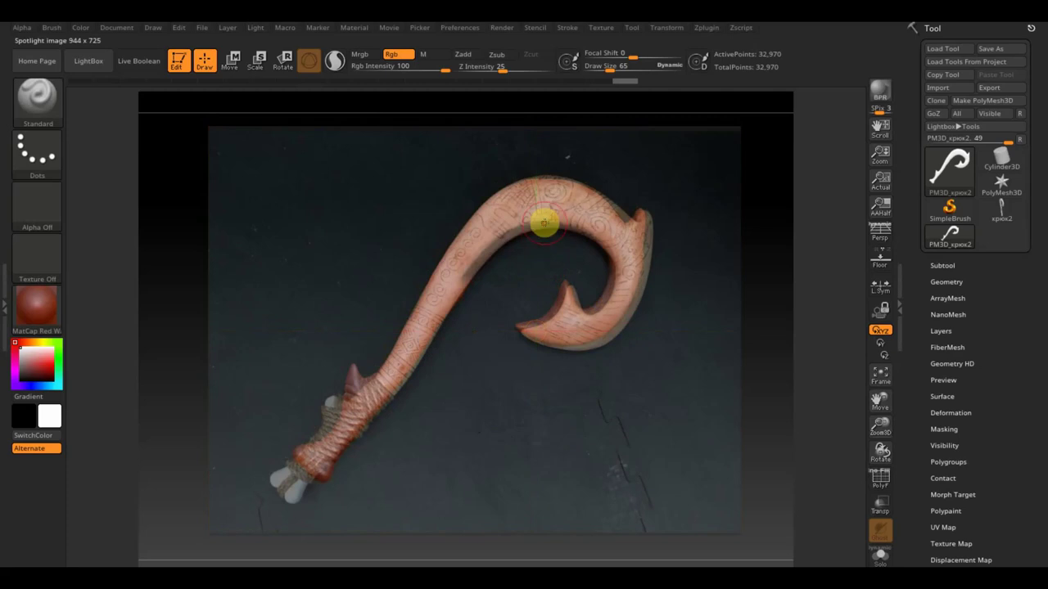
mouse_move(546, 215)
mouse_down()
mouse_move(480, 261)
mouse_move(551, 187)
mouse_move(502, 234)
mouse_move(508, 199)
mouse_move(413, 352)
mouse_move(412, 328)
mouse_move(467, 237)
mouse_move(545, 182)
mouse_move(621, 234)
mouse_move(585, 216)
mouse_move(608, 205)
mouse_move(633, 224)
mouse_up()
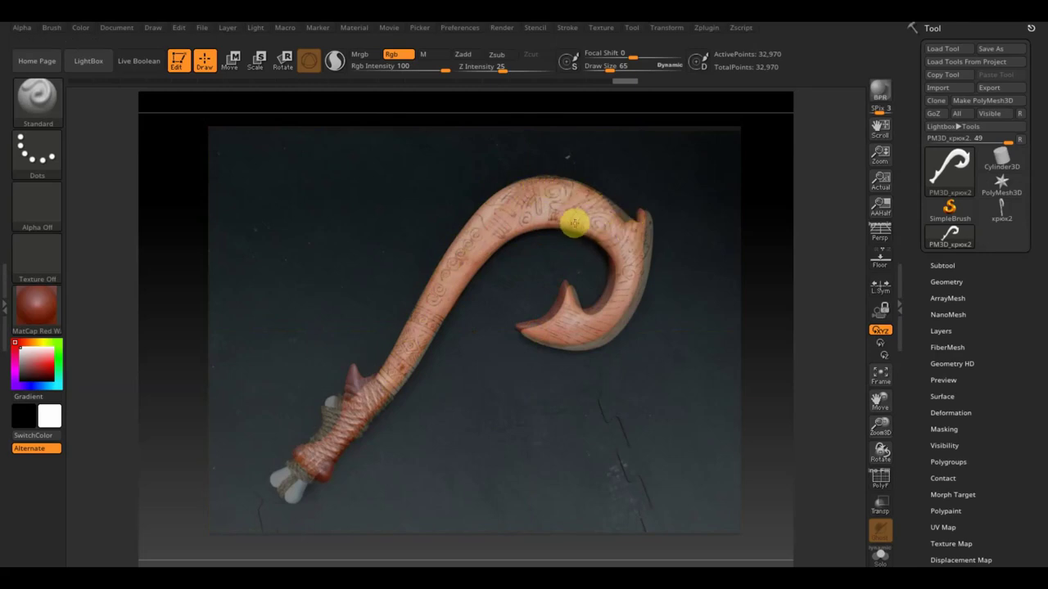
click(529, 261)
- Hide the reference photo and zoom in on the bare hook
key(shift+z)
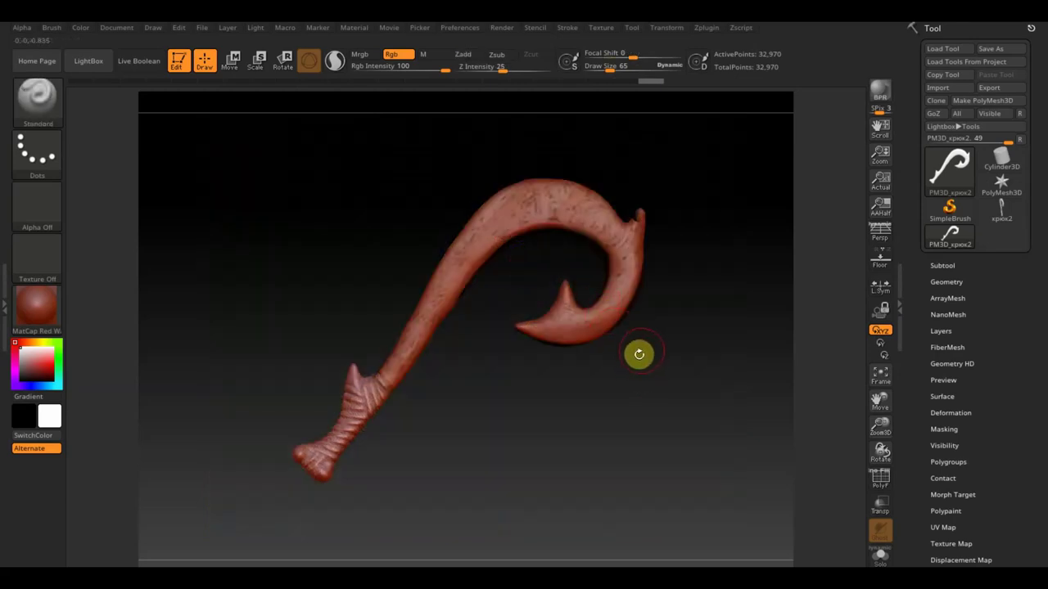
mouse_move(639, 354)
mouse_down()
mouse_move(655, 362)
mouse_move(665, 426)
mouse_move(667, 384)
mouse_move(685, 355)
mouse_up()
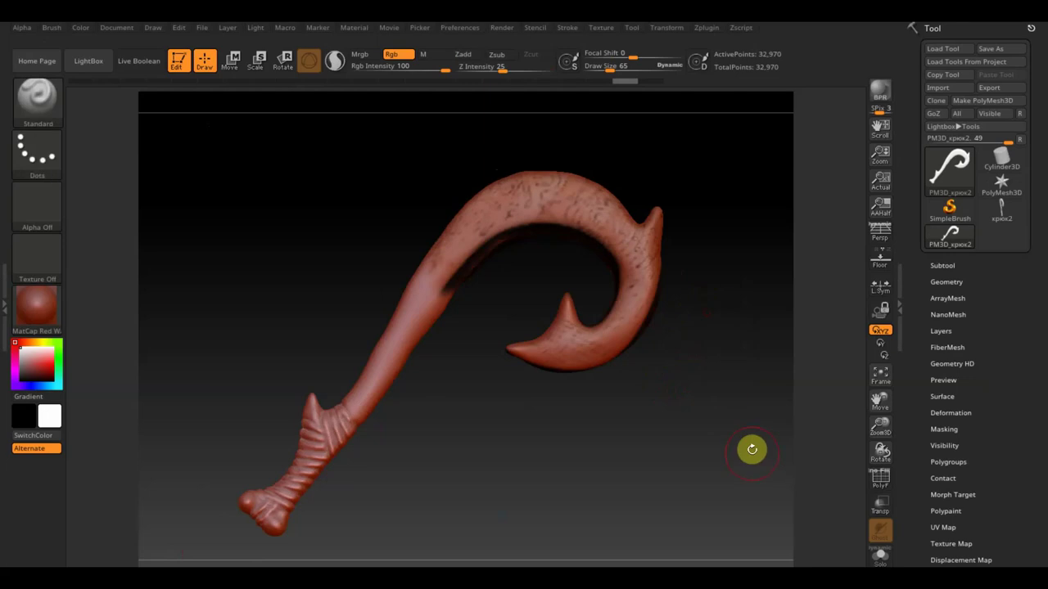
click(945, 281)
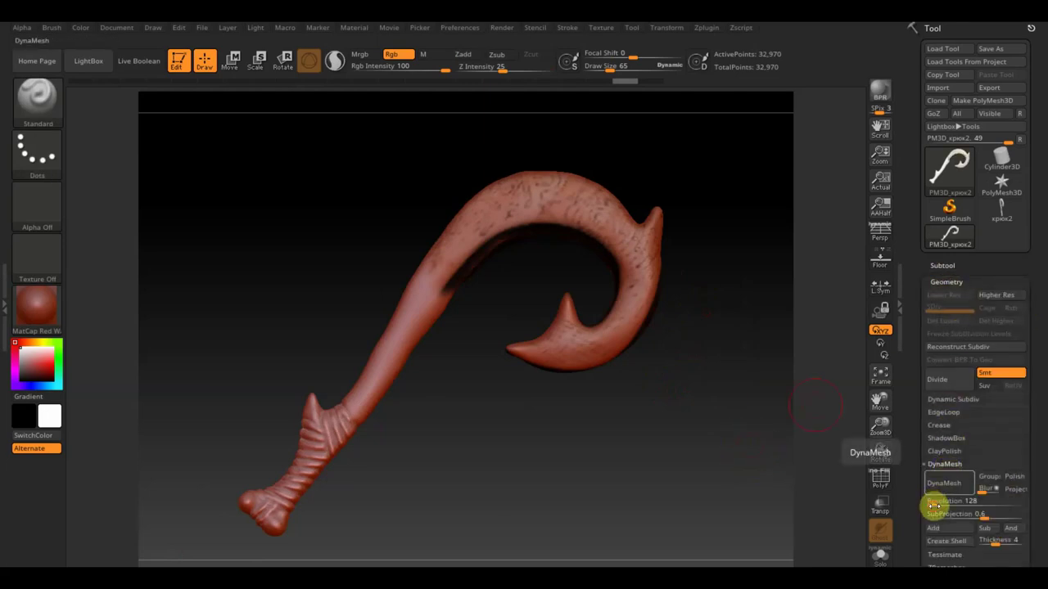
- Try a DynaMesh remesh, set Resolution to 496, and revert the hook to its previous mesh
drag(933, 506, 942, 504)
click(947, 483)
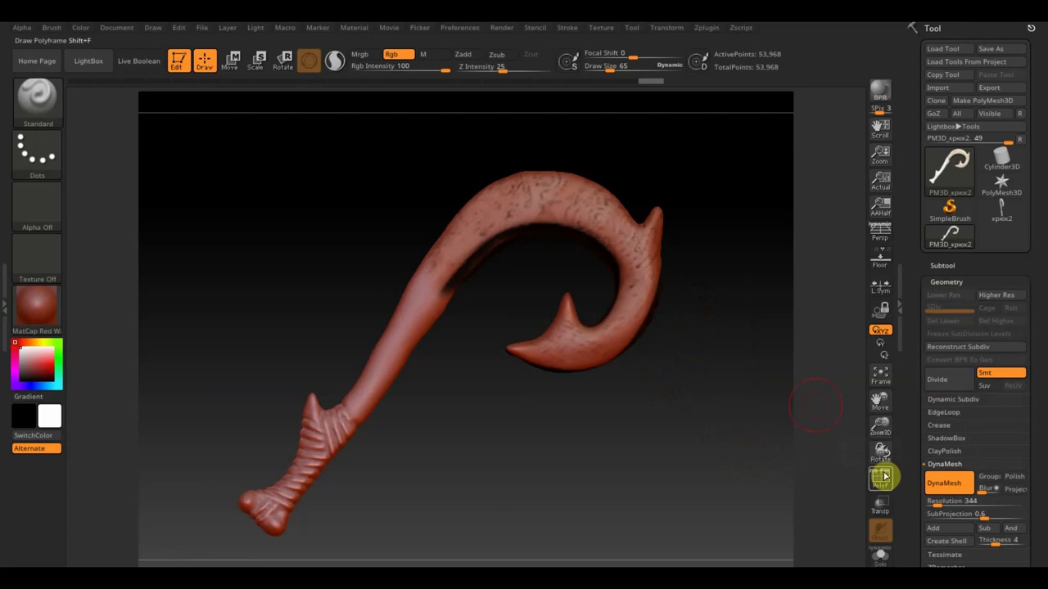
click(933, 505)
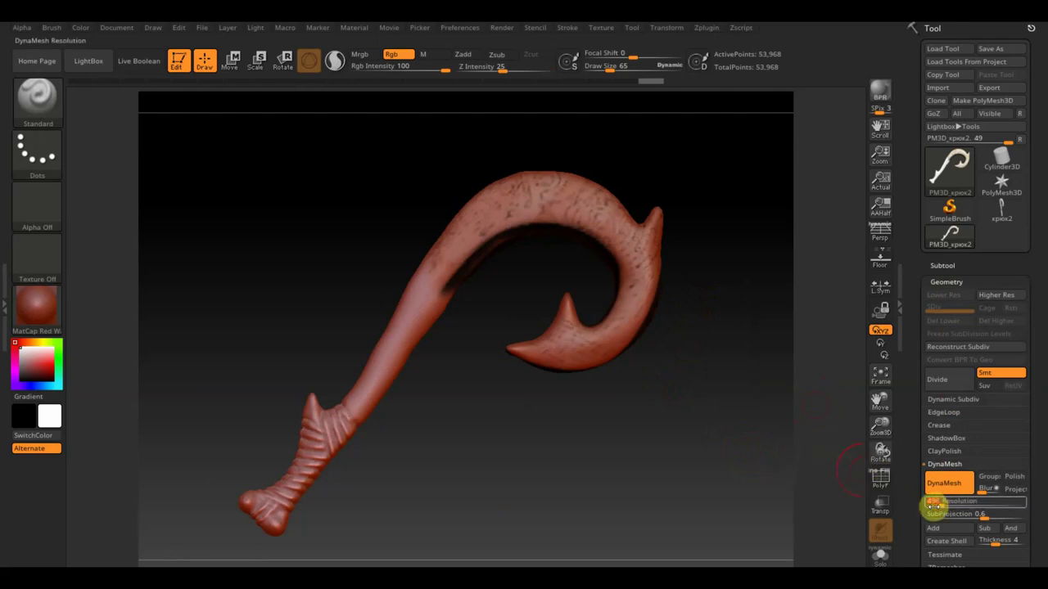
text(496)
key(Return)
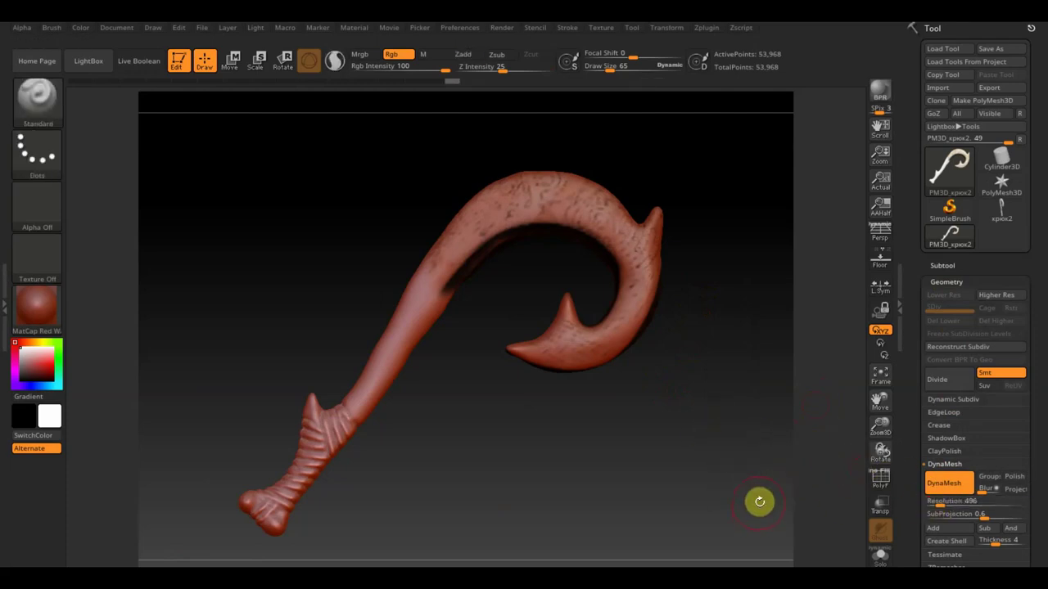
click(406, 81)
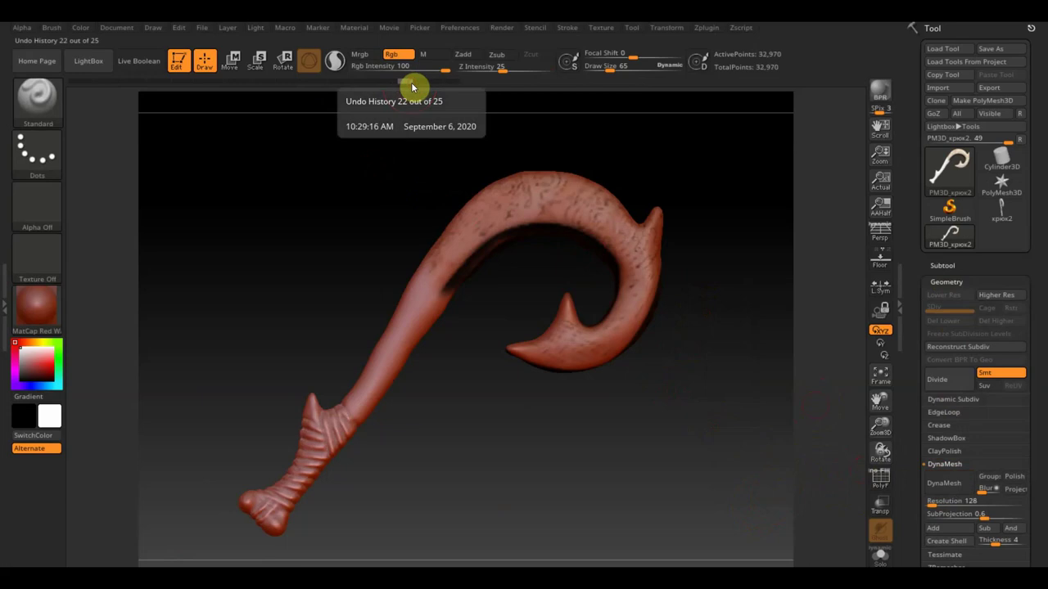
- Remesh the hook with DynaMesh at Resolution 496 and show the reference photo again
click(945, 503)
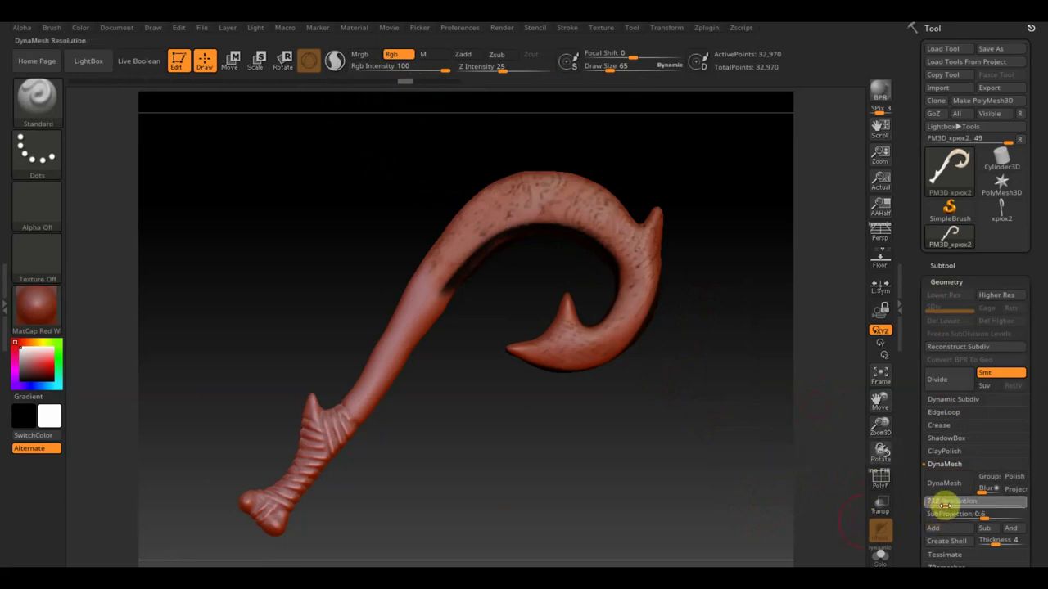
text(496)
key(Return)
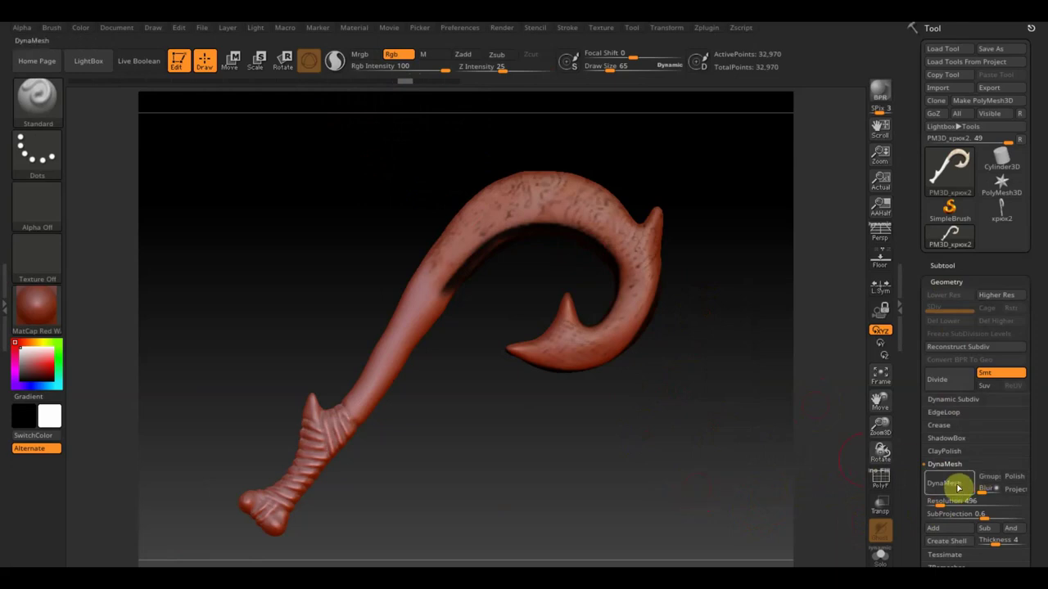
click(952, 487)
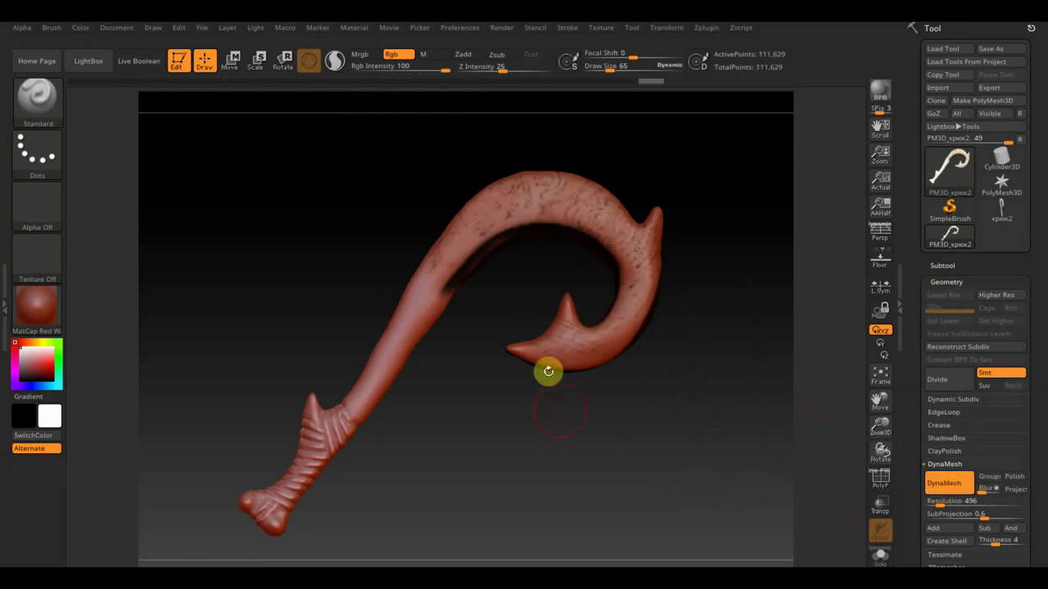
key(shift+r)
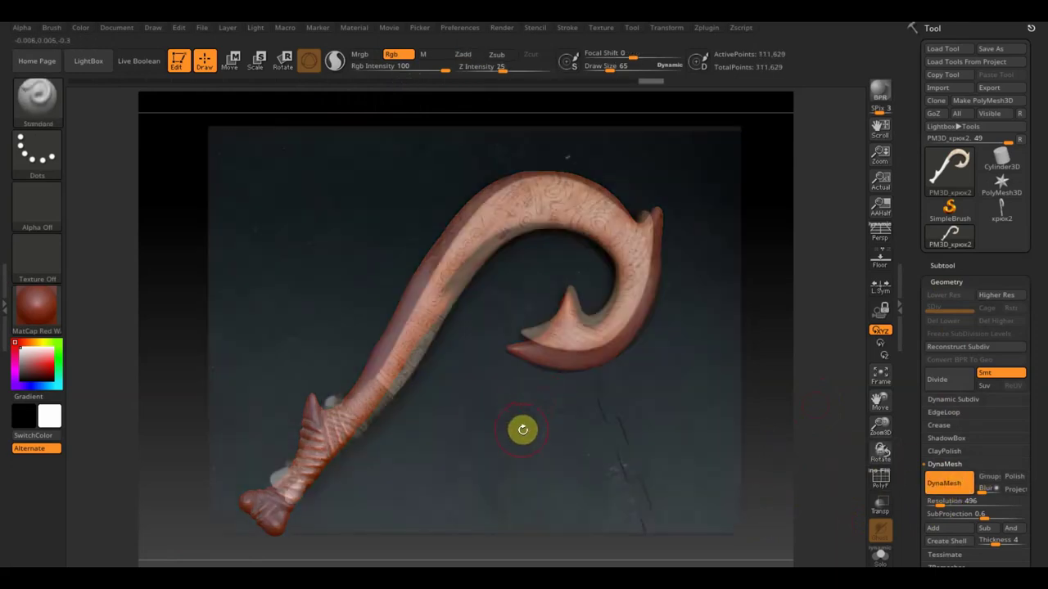
- Scale up and shift the reference photo to match the hook
key(shift+z)
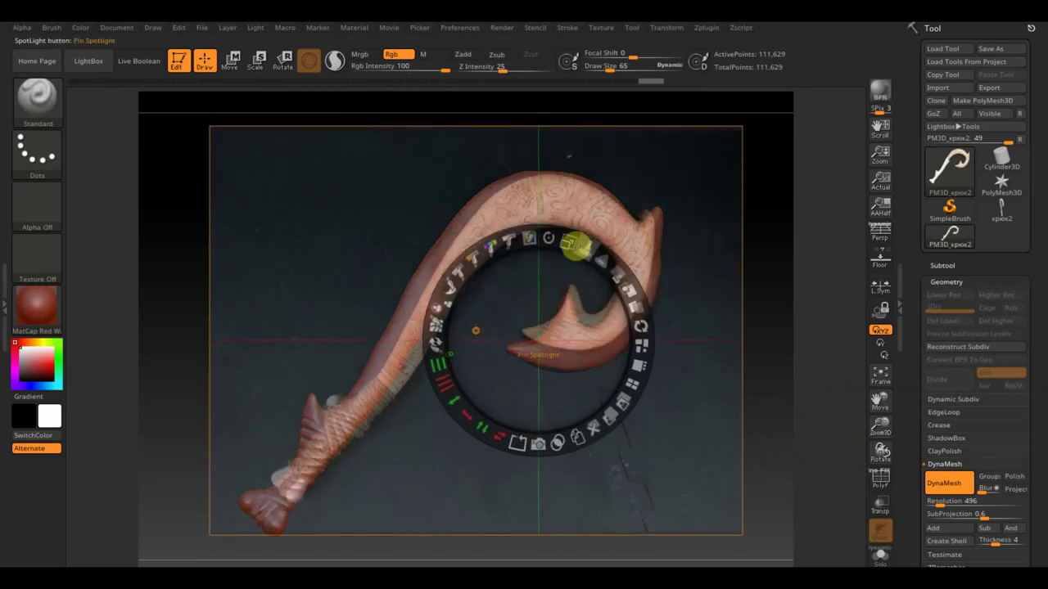
drag(568, 241, 558, 307)
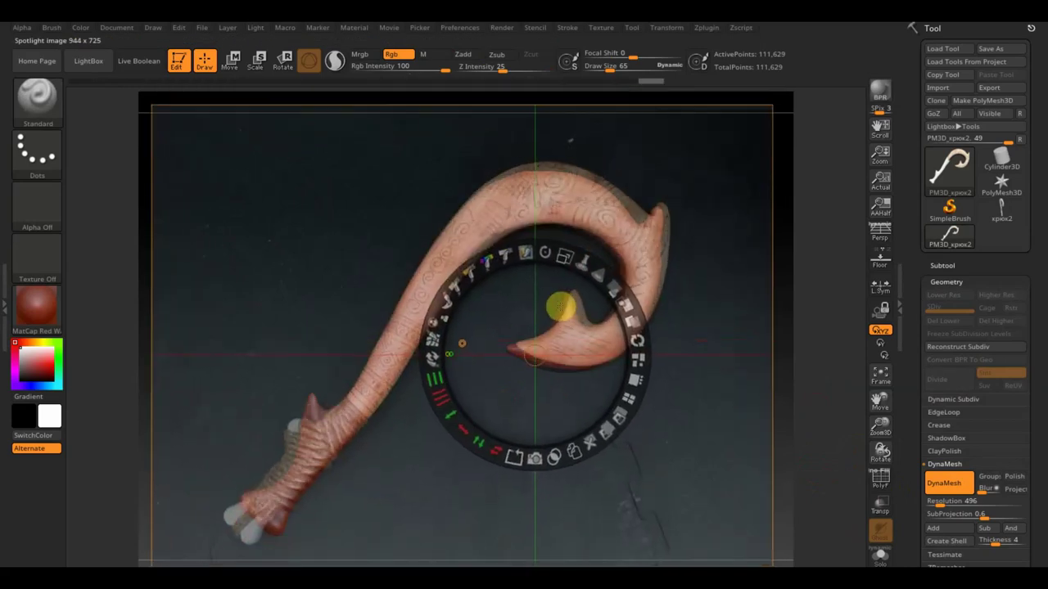
drag(557, 307, 555, 310)
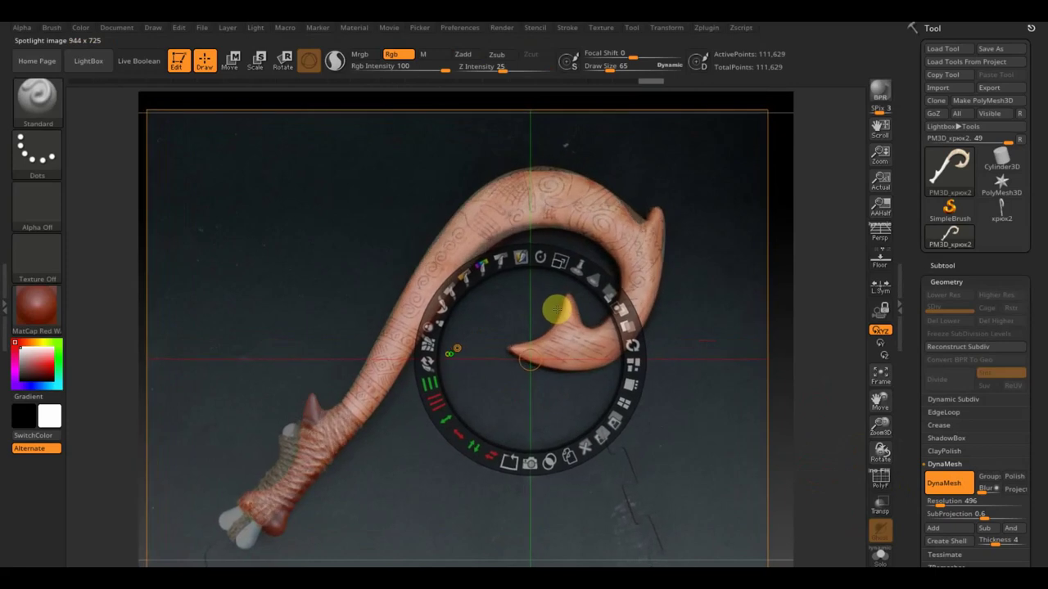
key(z)
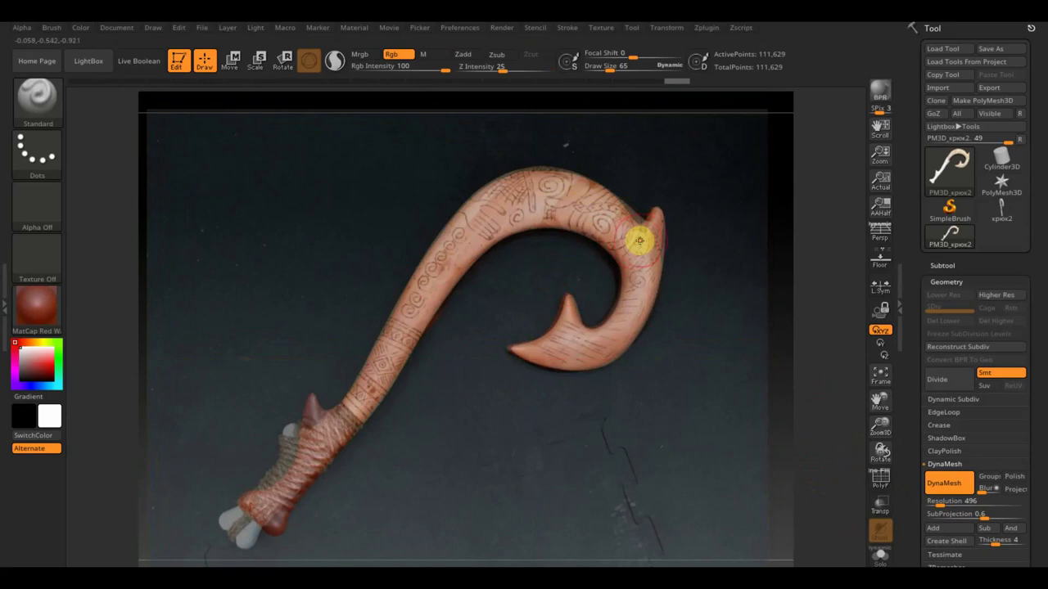
key(shift+z)
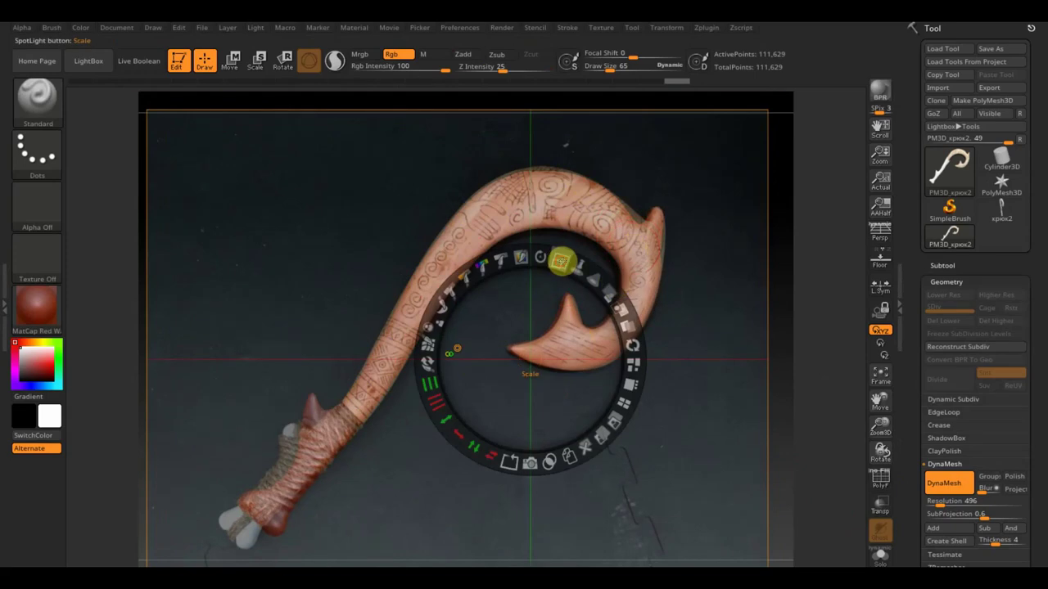
drag(560, 261, 550, 292)
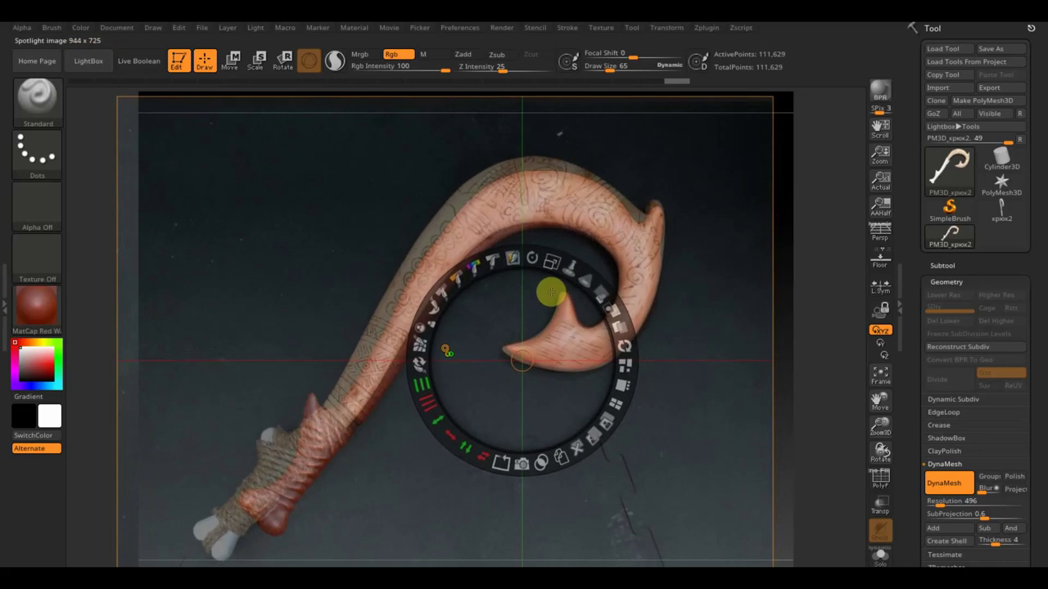
key(z)
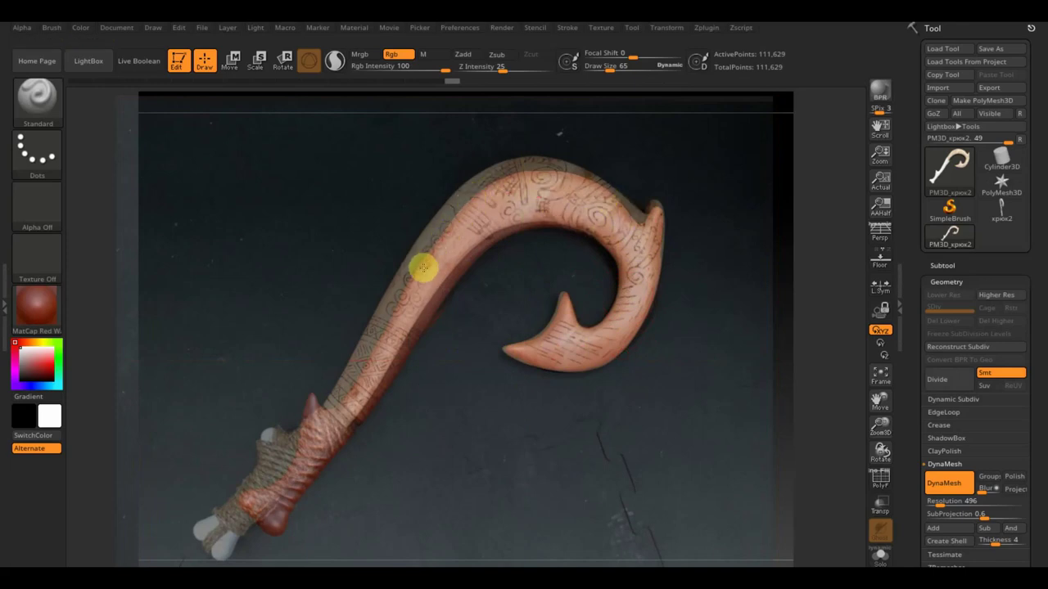
- Rotate the hook to line it up with the photo
drag(510, 335, 562, 377)
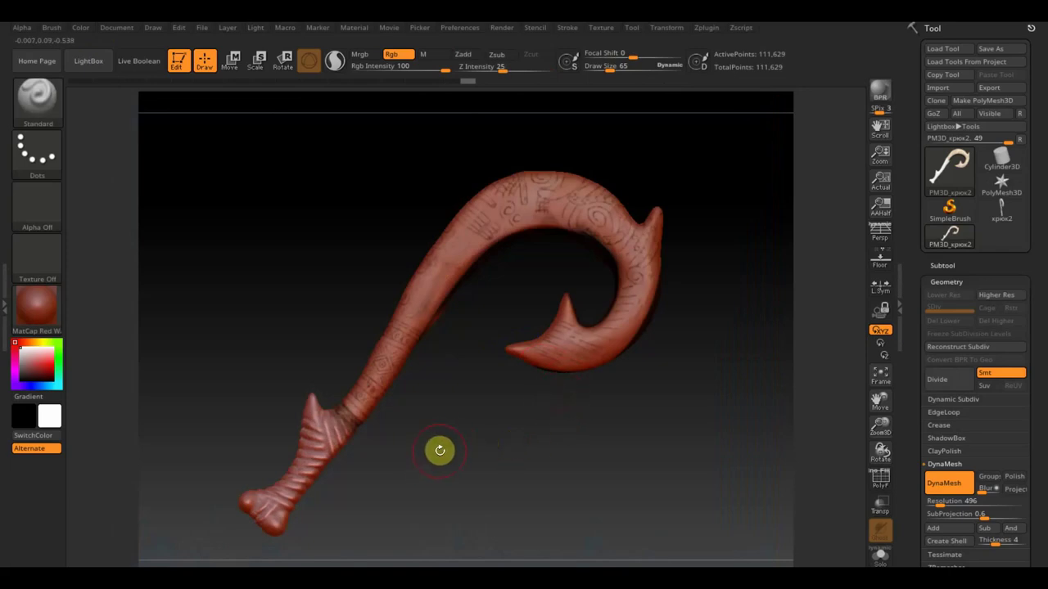
mouse_move(439, 450)
mouse_down()
mouse_move(496, 379)
mouse_move(486, 385)
mouse_up()
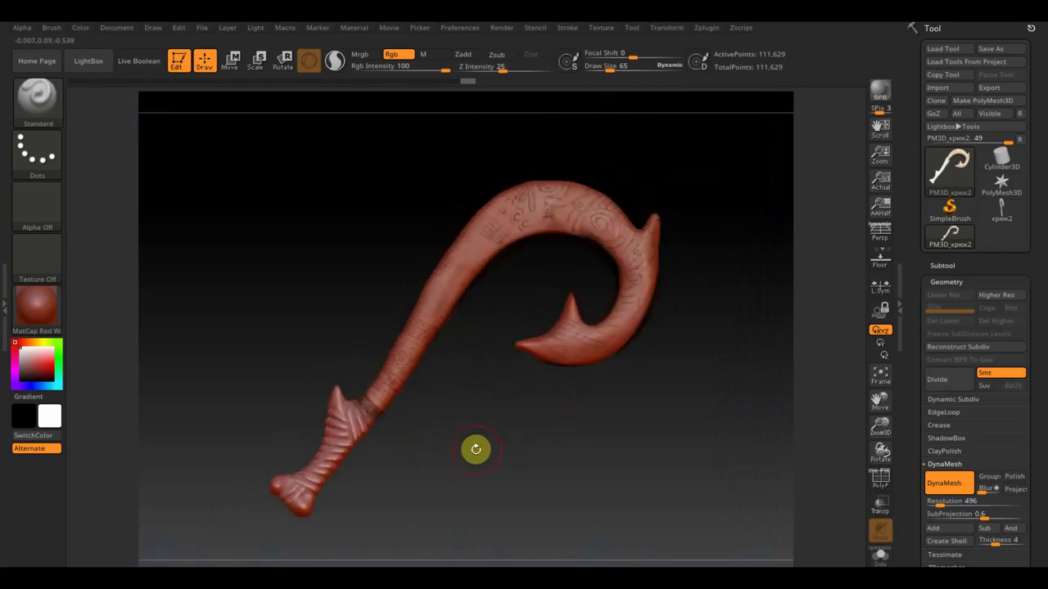
mouse_move(478, 452)
shift+mouse_down()
mouse_move(498, 386)
mouse_move(543, 351)
shift+mouse_up()
- Rotate, enlarge and shift the reference photo, make it fully opaque, then hide it
key(shift+z)
mouse_move(603, 220)
mouse_down()
mouse_move(590, 279)
mouse_move(535, 311)
mouse_move(543, 320)
mouse_up()
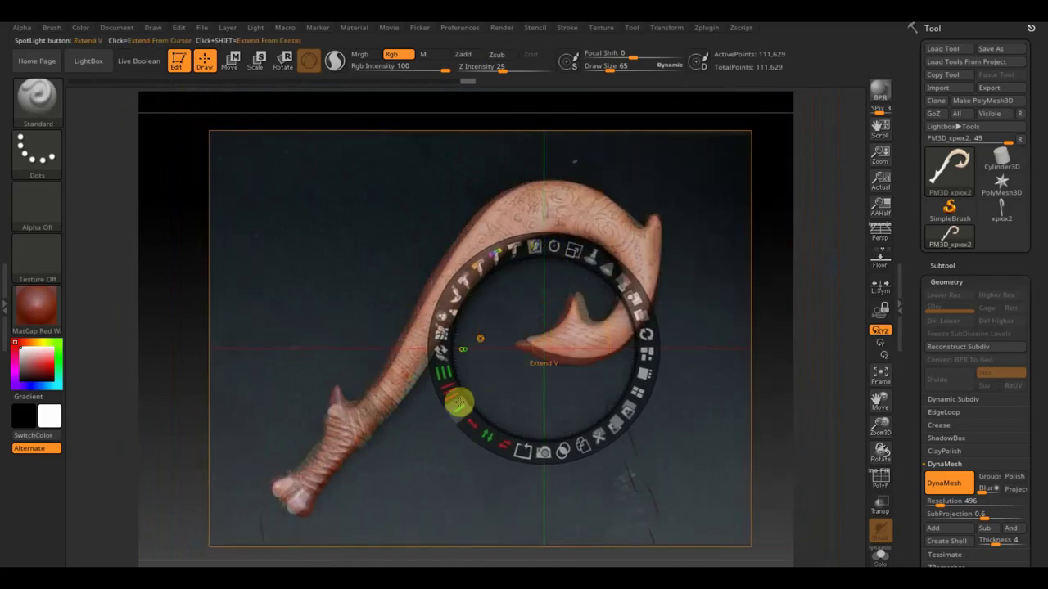
drag(571, 252, 578, 244)
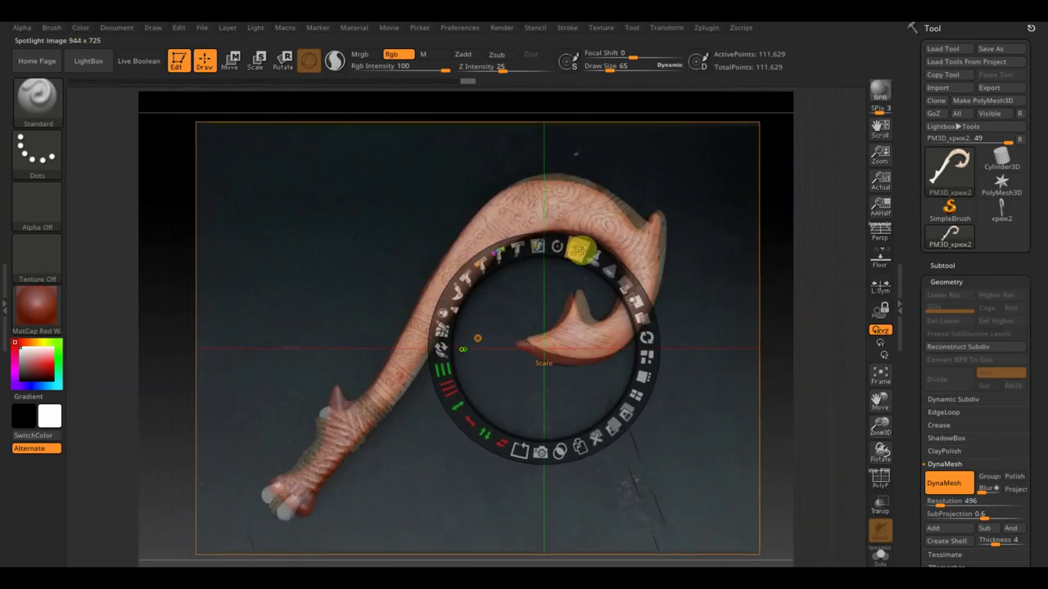
mouse_move(550, 306)
mouse_down()
mouse_move(562, 306)
mouse_move(550, 318)
mouse_move(565, 300)
mouse_up()
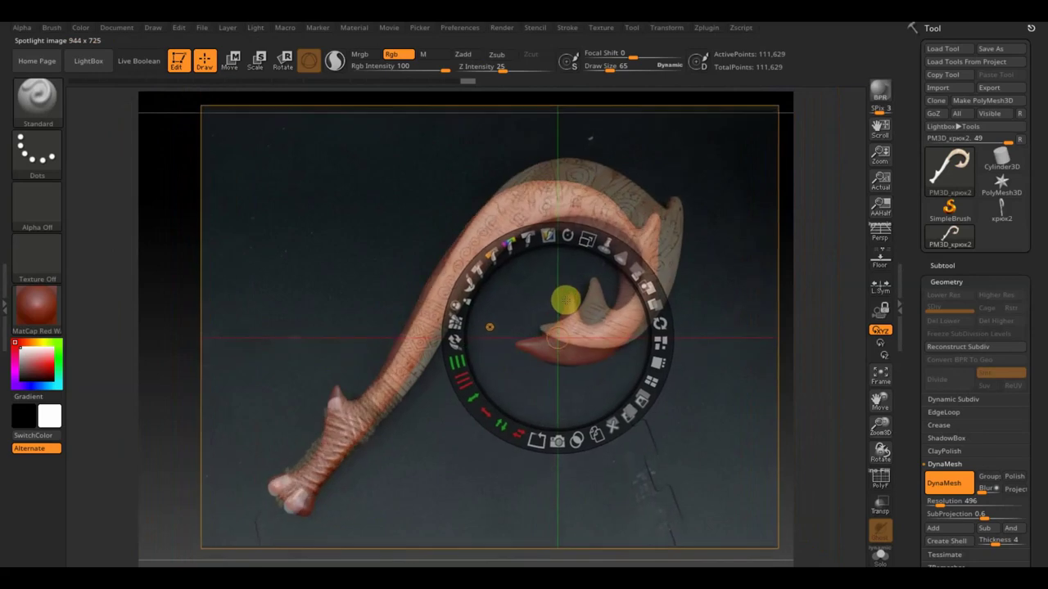
key(z)
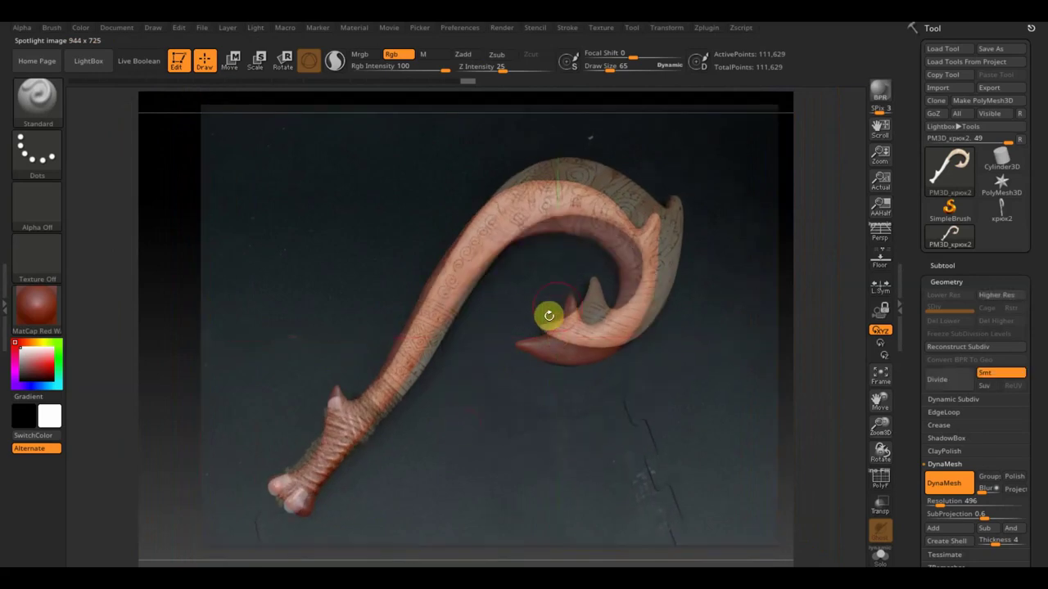
key(z)
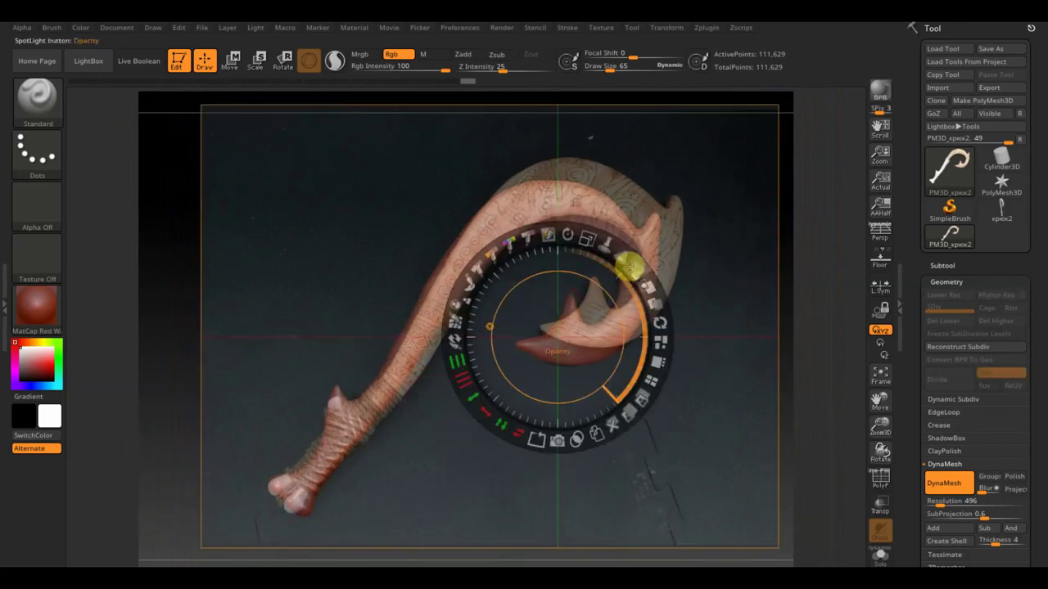
drag(636, 264, 627, 370)
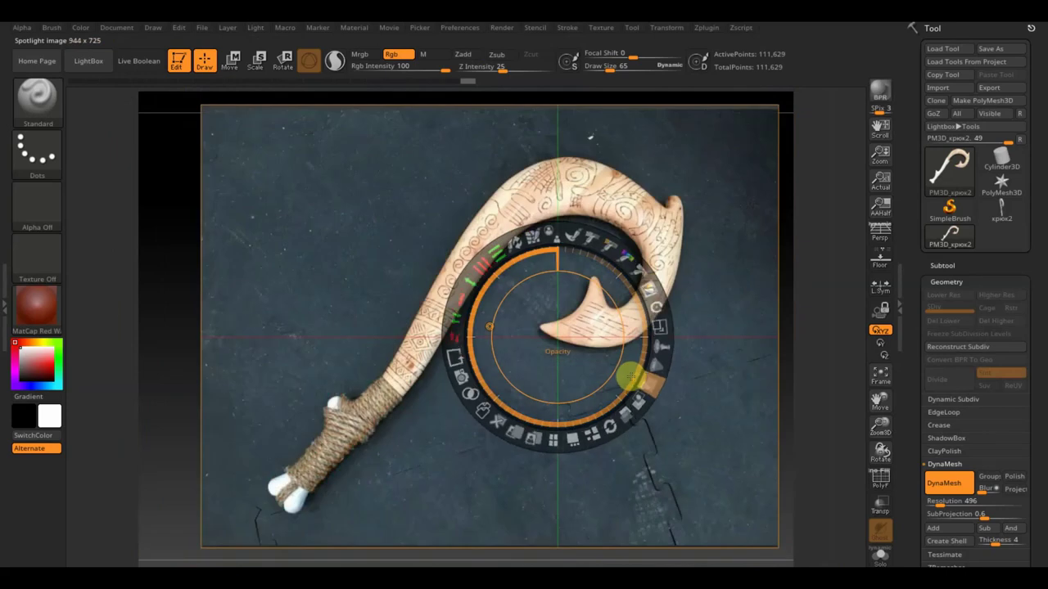
key(z)
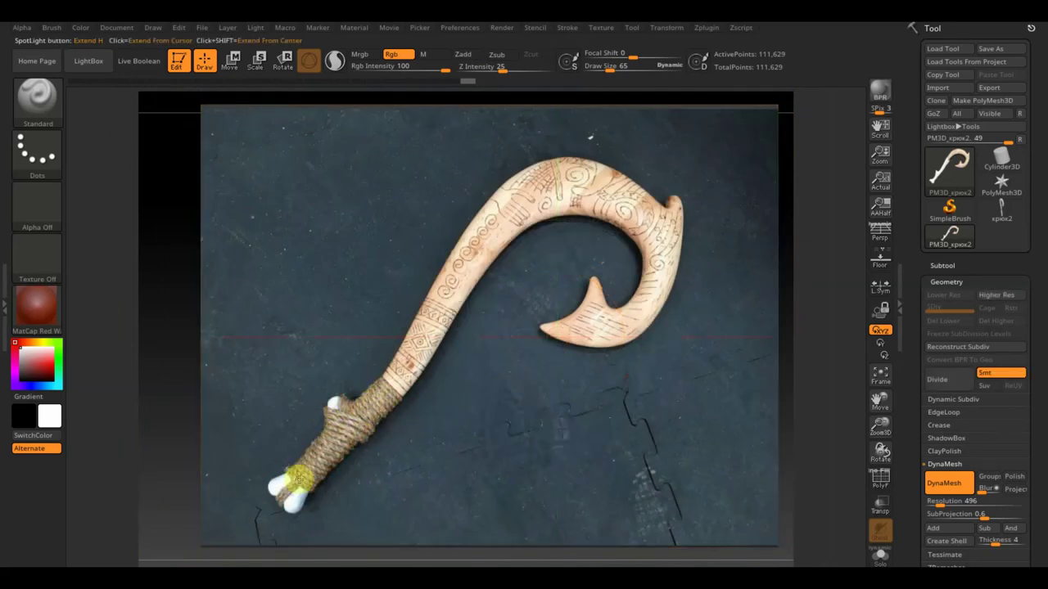
key(shift+z)
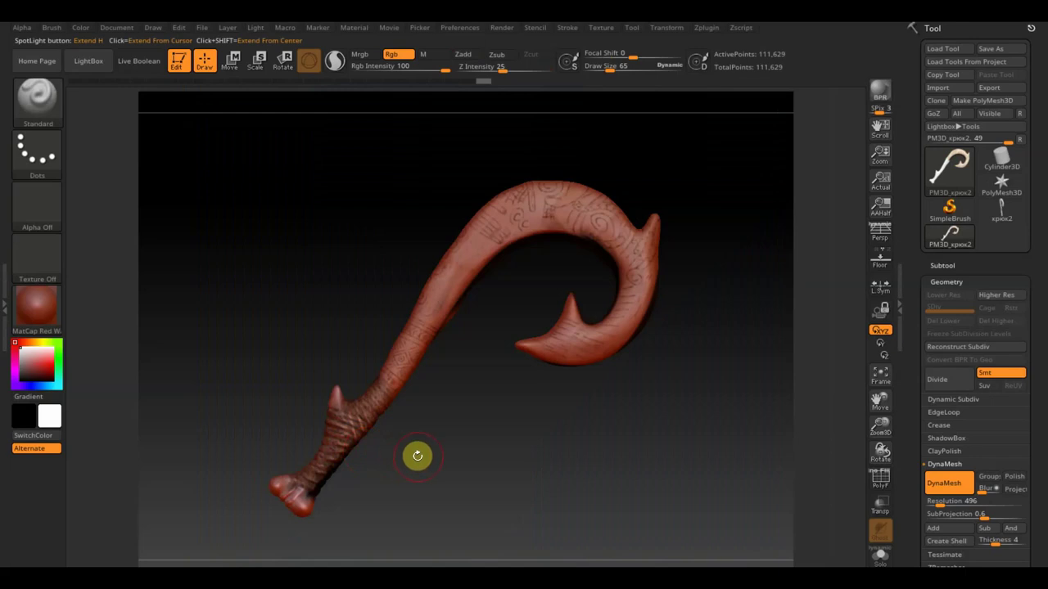
- Apply SketchShaded3 and restore the reference photo at full opacity, nudged down-left
click(58, 310)
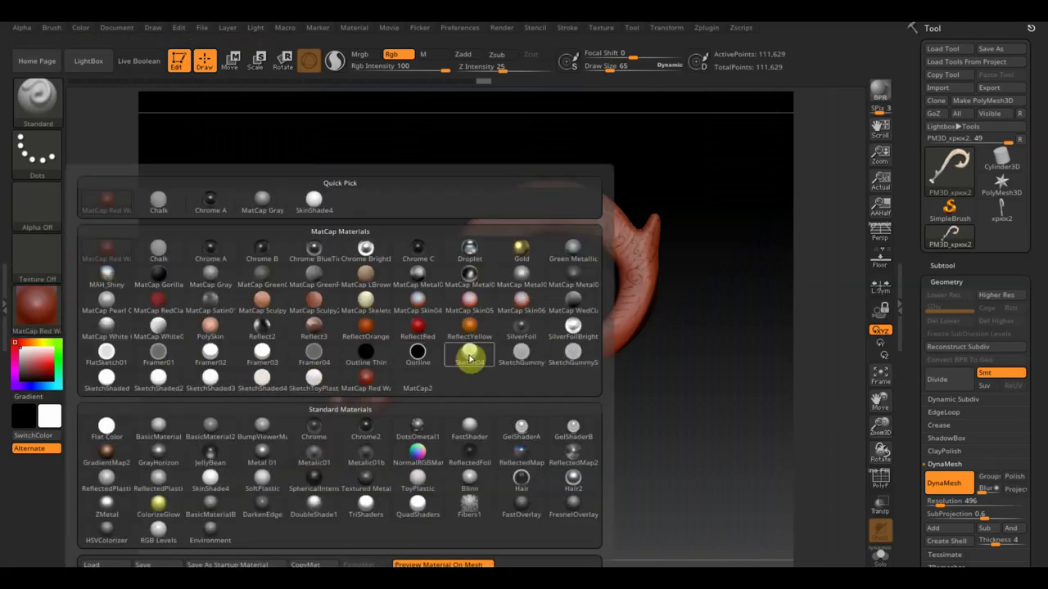
click(210, 376)
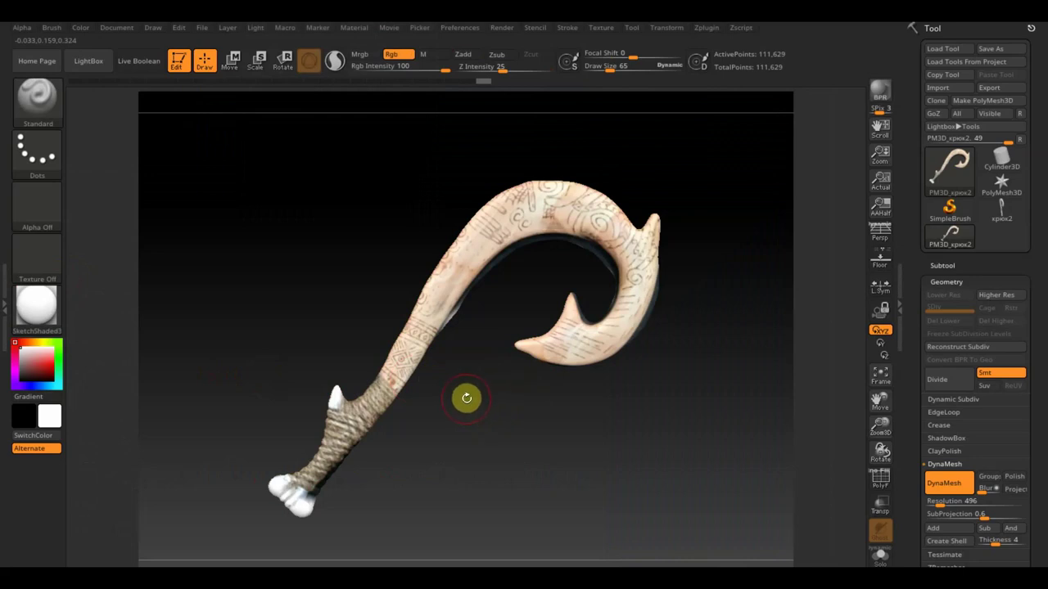
key(shift+z)
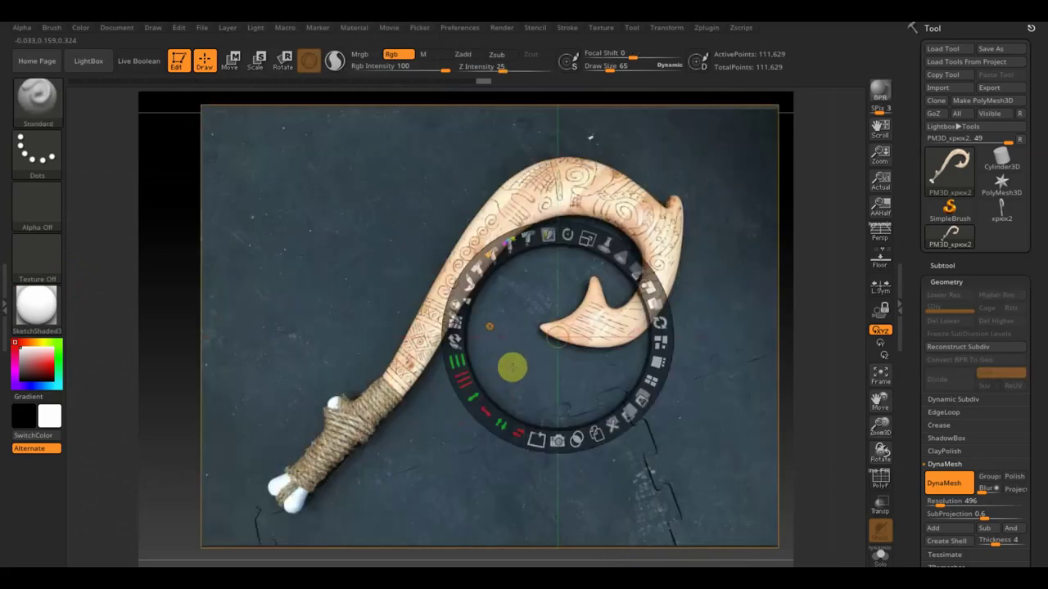
click(604, 239)
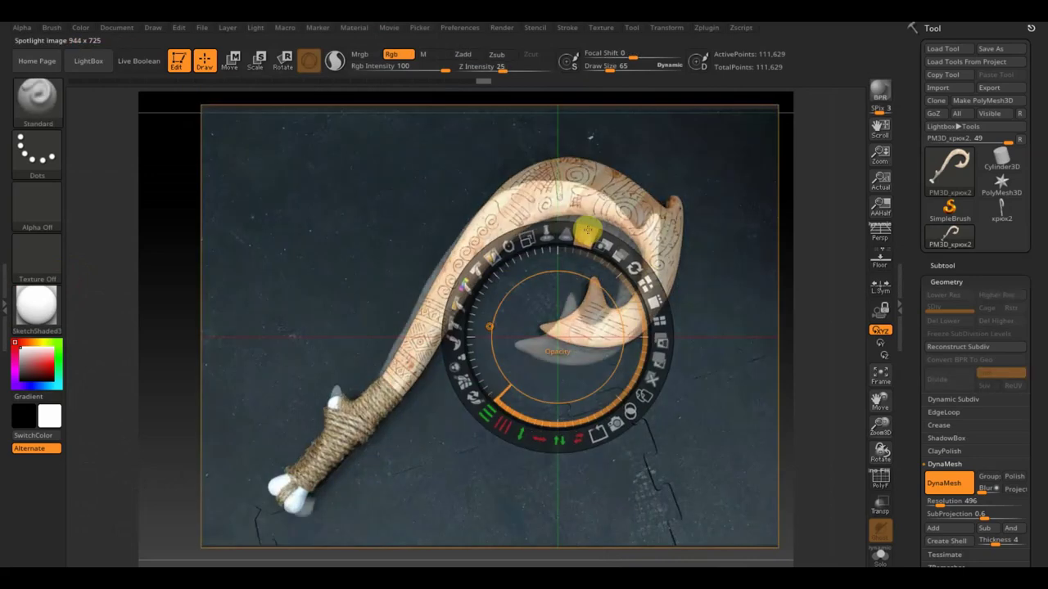
drag(604, 238, 544, 286)
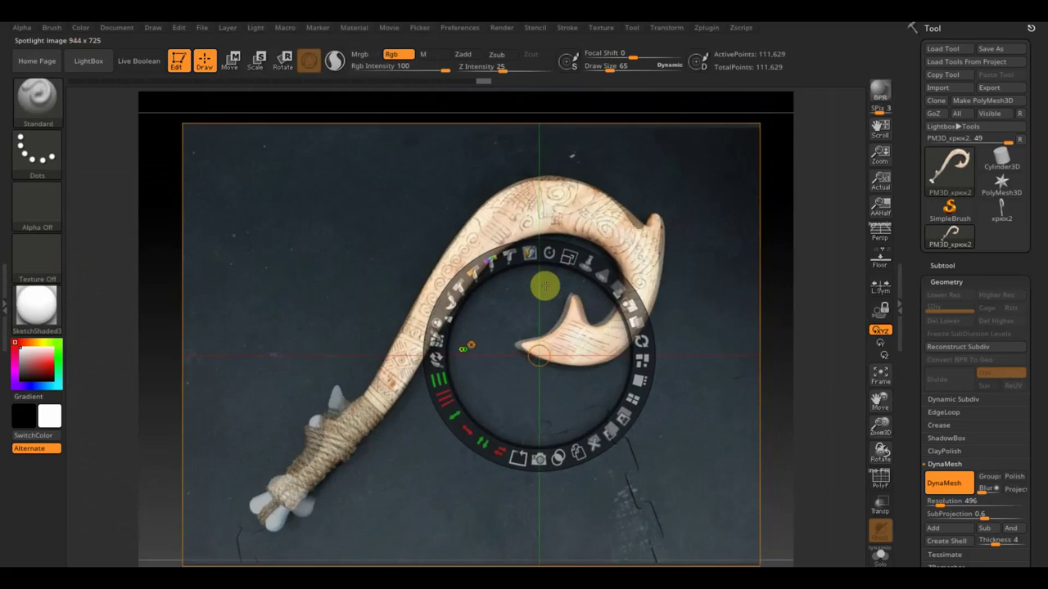
key(z)
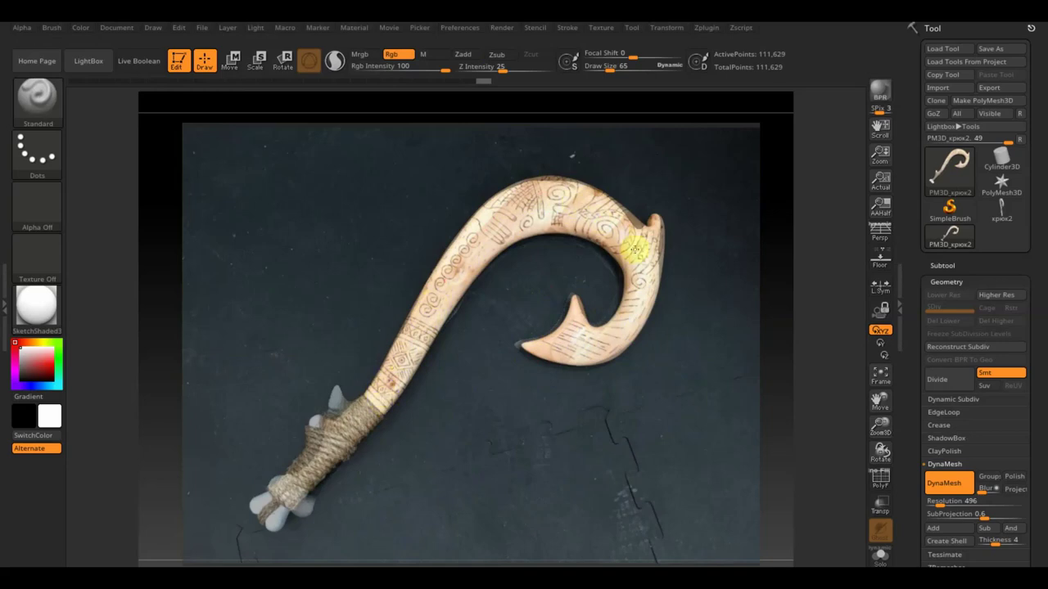
- Hide the reference photo, orbit the hook, and reduce Draw Size to 30
key(shift+z)
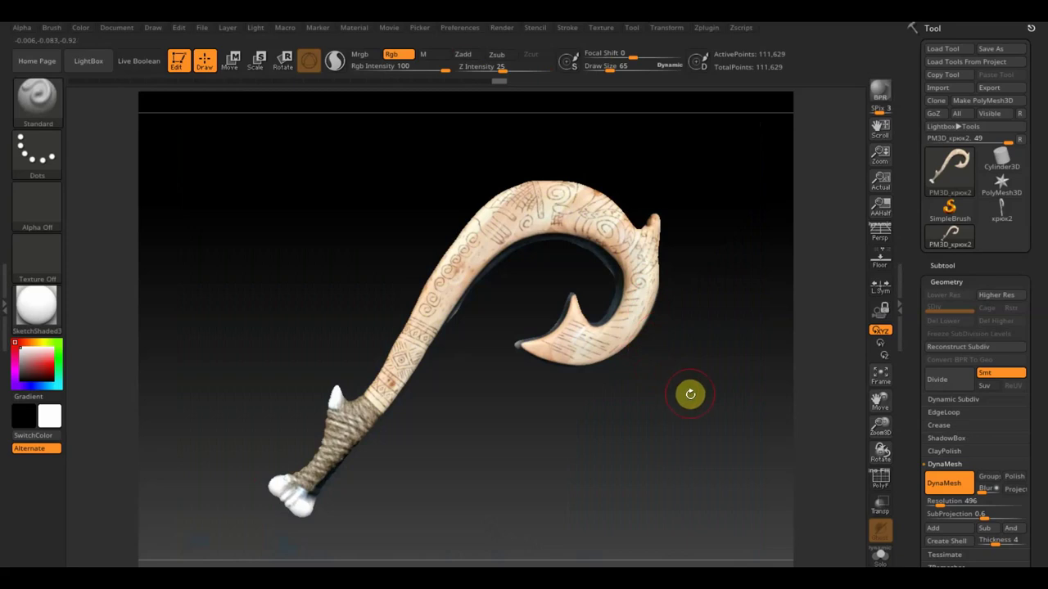
mouse_move(704, 401)
mouse_down()
mouse_move(739, 421)
mouse_move(688, 420)
mouse_move(681, 397)
mouse_move(631, 355)
mouse_move(652, 369)
mouse_move(646, 407)
mouse_move(659, 419)
mouse_move(643, 351)
mouse_move(659, 435)
mouse_move(637, 384)
mouse_move(660, 352)
mouse_move(655, 360)
mouse_up()
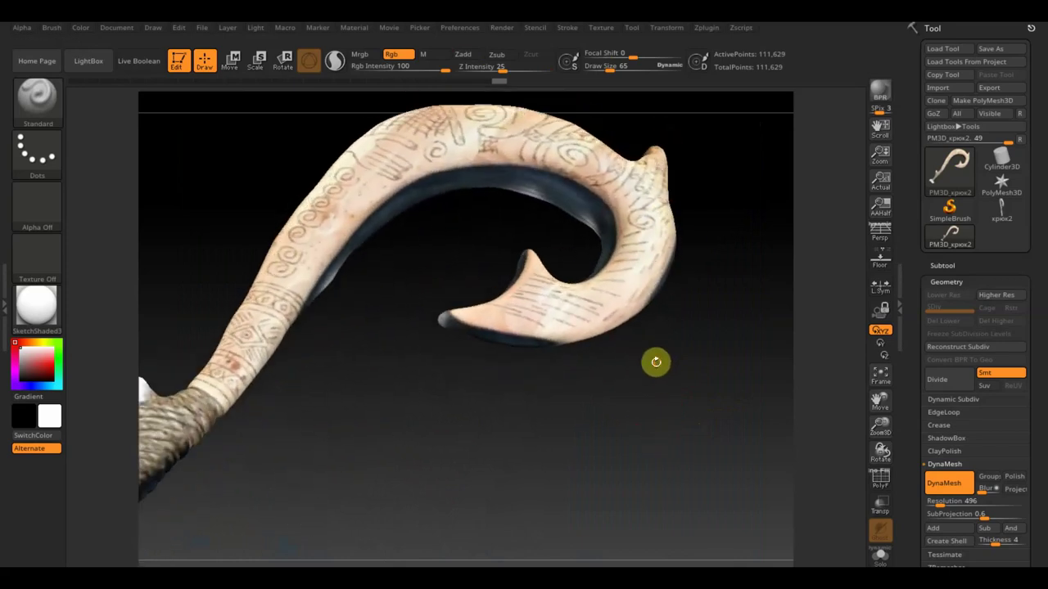
click(612, 67)
mouse_move(613, 67)
mouse_down()
mouse_move(594, 68)
mouse_move(603, 69)
mouse_up()
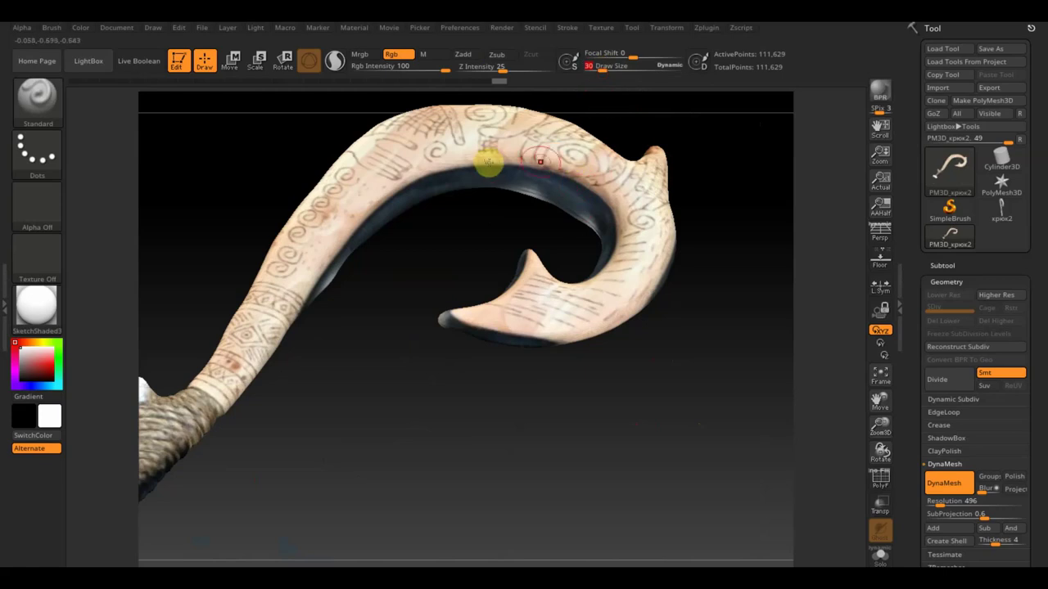
- Sample the cream colour and paint the dark inner band, top curve and tip underside
key(c)
drag(526, 204, 566, 195)
drag(514, 170, 497, 151)
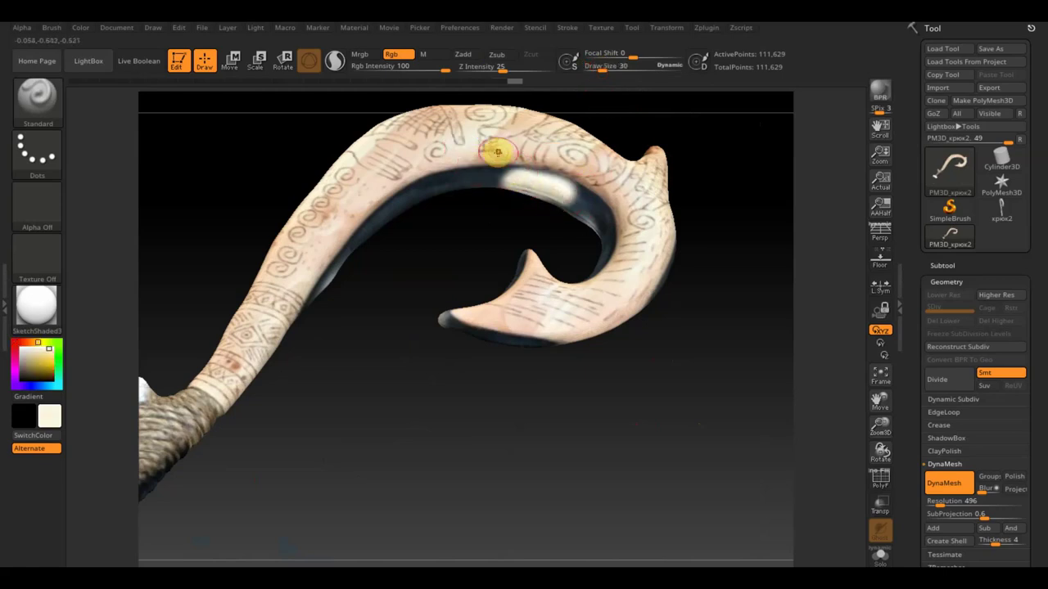
key(c)
mouse_move(538, 183)
mouse_down()
mouse_move(501, 183)
mouse_move(596, 218)
mouse_up()
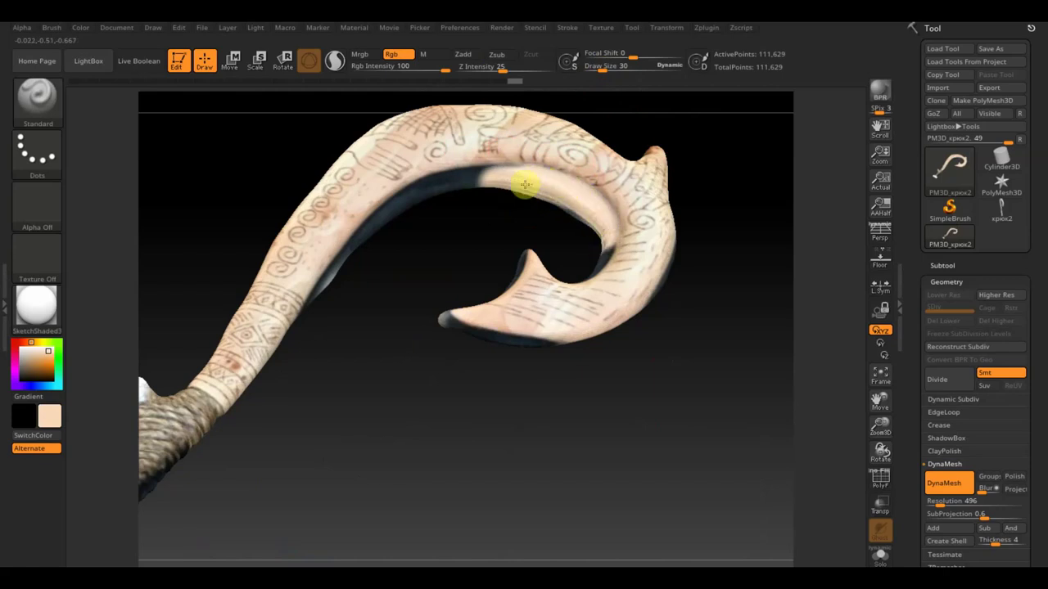
mouse_move(525, 184)
mouse_down()
mouse_move(451, 189)
mouse_move(497, 173)
mouse_move(415, 195)
mouse_up()
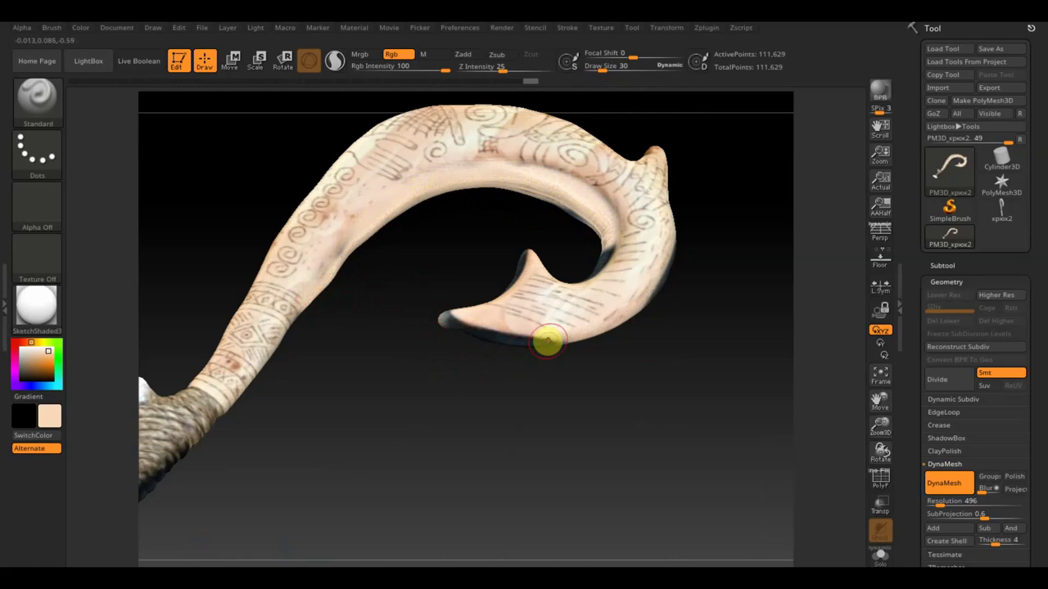
mouse_move(545, 341)
mouse_down()
mouse_move(496, 338)
mouse_move(512, 347)
mouse_move(599, 246)
mouse_up()
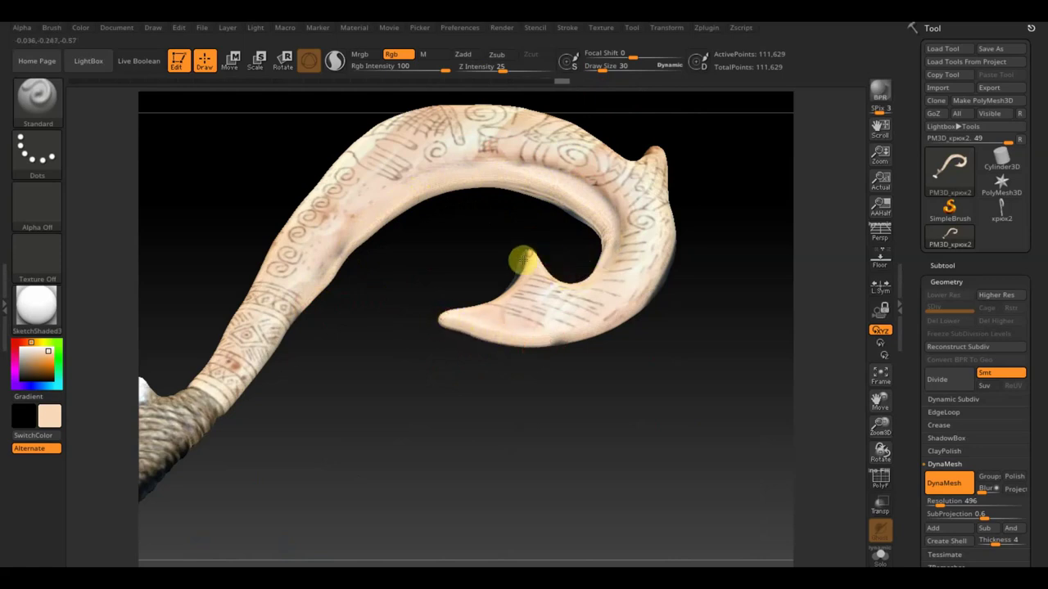
mouse_move(646, 385)
mouse_down()
mouse_move(582, 357)
mouse_move(625, 250)
mouse_move(581, 264)
mouse_up()
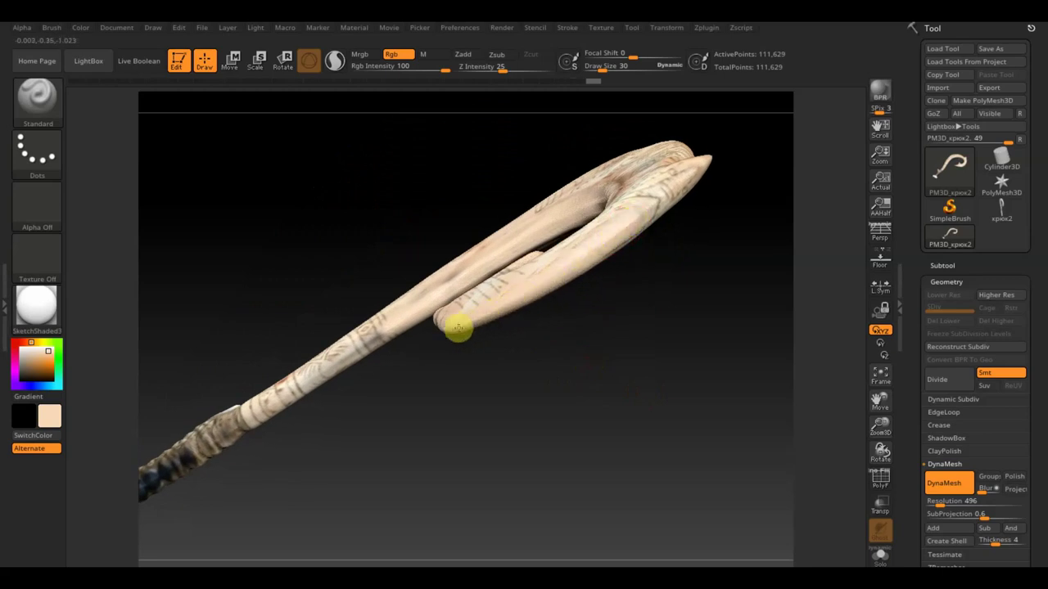
mouse_move(584, 337)
mouse_down()
mouse_move(470, 365)
mouse_move(578, 339)
mouse_up()
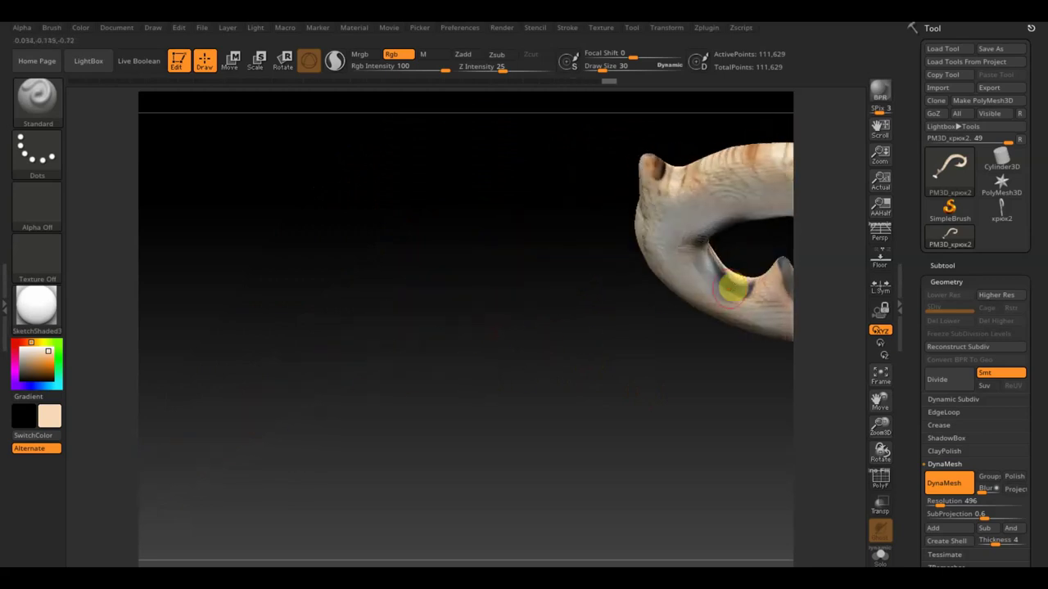
shift+drag(639, 414, 611, 402)
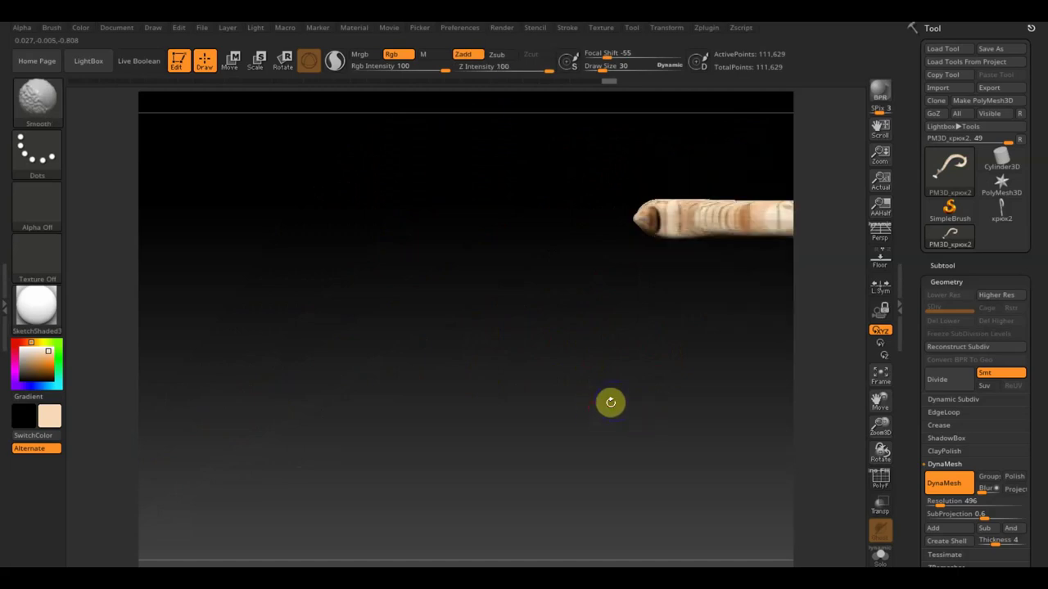
mouse_move(547, 409)
alt+mouse_down()
mouse_move(298, 472)
mouse_move(527, 444)
mouse_move(532, 372)
mouse_move(571, 416)
mouse_move(582, 279)
mouse_move(535, 357)
mouse_move(523, 309)
mouse_move(483, 316)
mouse_move(420, 353)
mouse_move(475, 319)
mouse_move(617, 284)
mouse_move(584, 332)
mouse_move(601, 382)
mouse_move(540, 290)
alt+mouse_up()
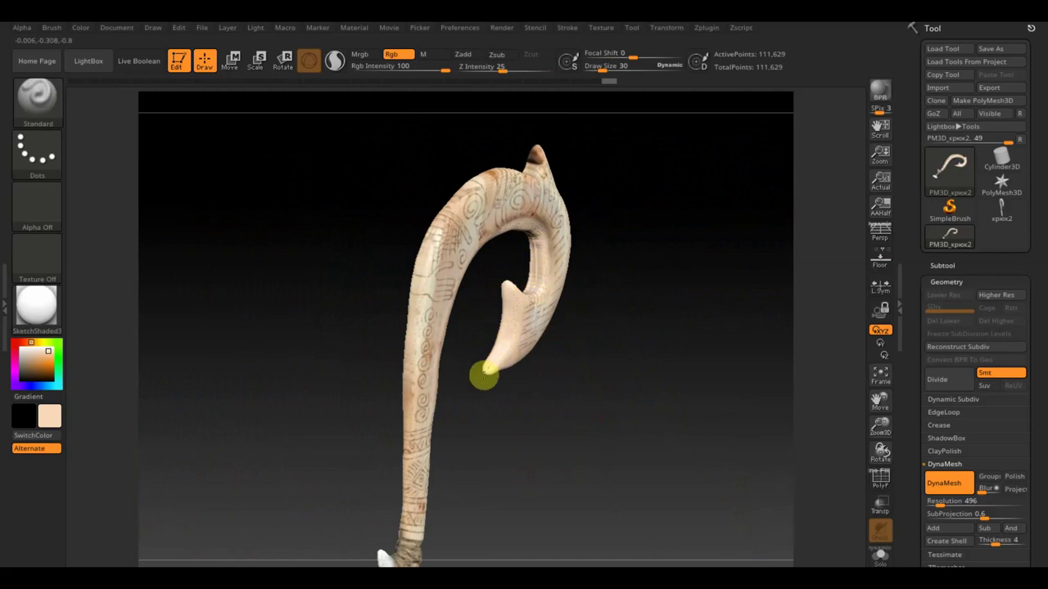
mouse_move(561, 410)
mouse_down()
mouse_move(479, 377)
mouse_move(526, 394)
mouse_up()
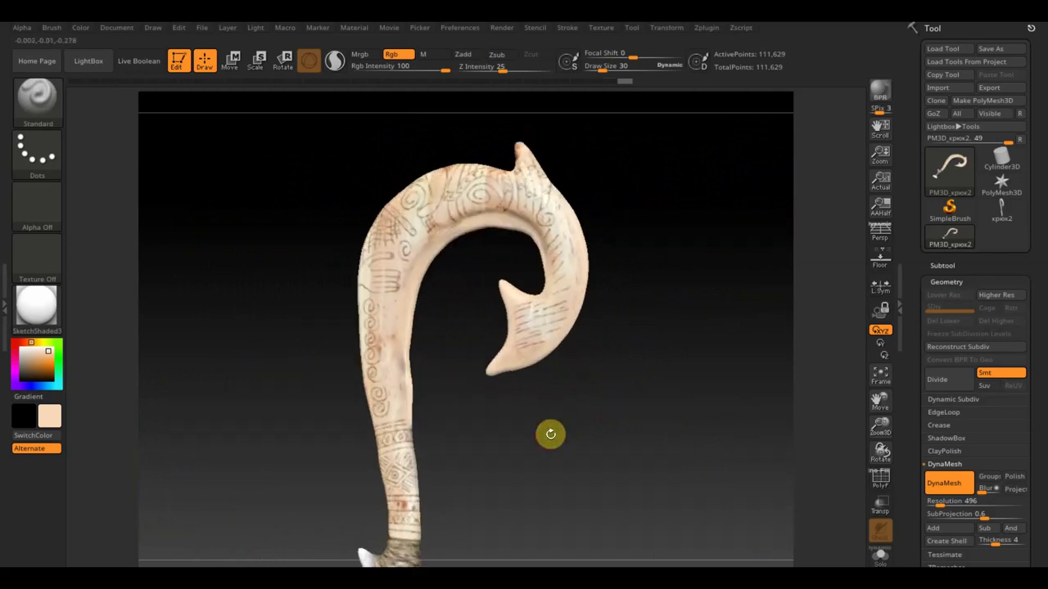
mouse_move(549, 433)
mouse_down()
mouse_move(571, 278)
mouse_move(543, 444)
mouse_move(559, 384)
mouse_move(578, 390)
mouse_move(525, 407)
mouse_move(676, 415)
mouse_move(620, 400)
mouse_move(636, 418)
mouse_up()
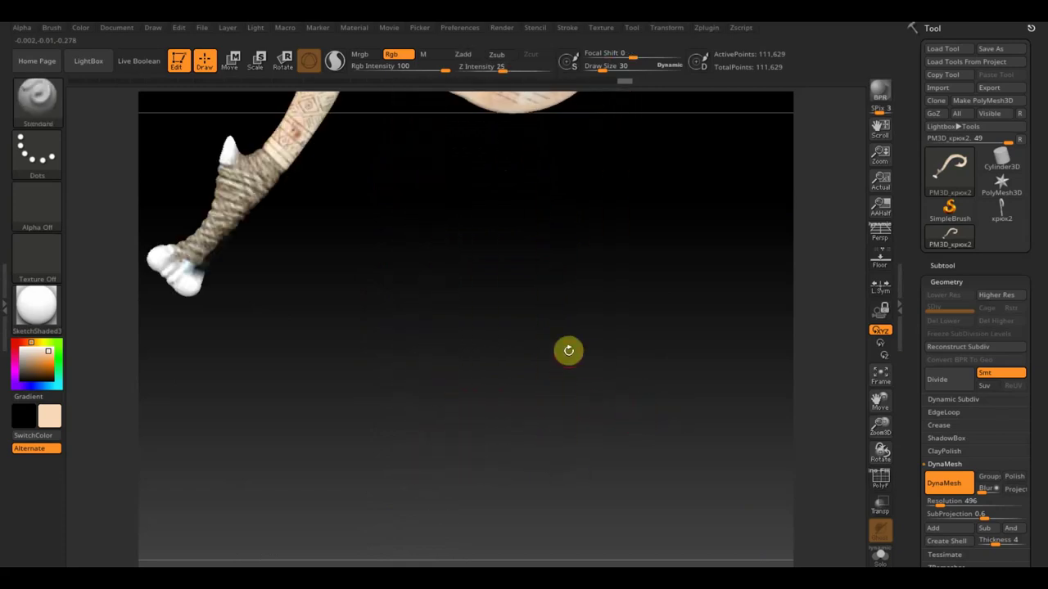
mouse_move(591, 346)
mouse_down()
mouse_move(695, 458)
mouse_move(596, 428)
mouse_move(591, 380)
mouse_up()
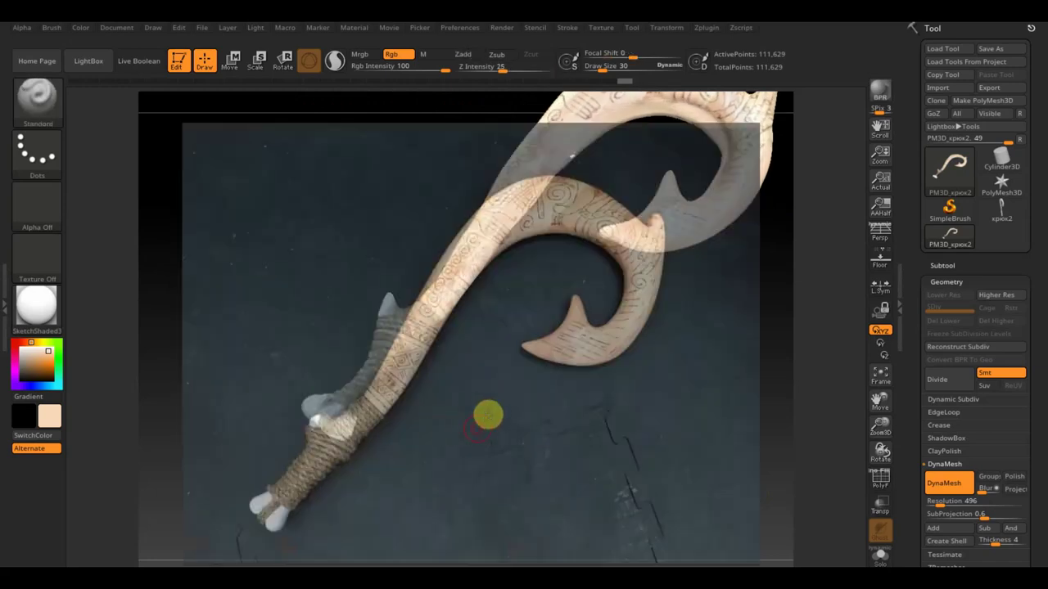
- Orbit the hook, rotate the reference photo to its orientation, then hide the photo
mouse_move(488, 414)
mouse_down()
mouse_move(498, 379)
mouse_move(470, 451)
mouse_move(498, 437)
mouse_up()
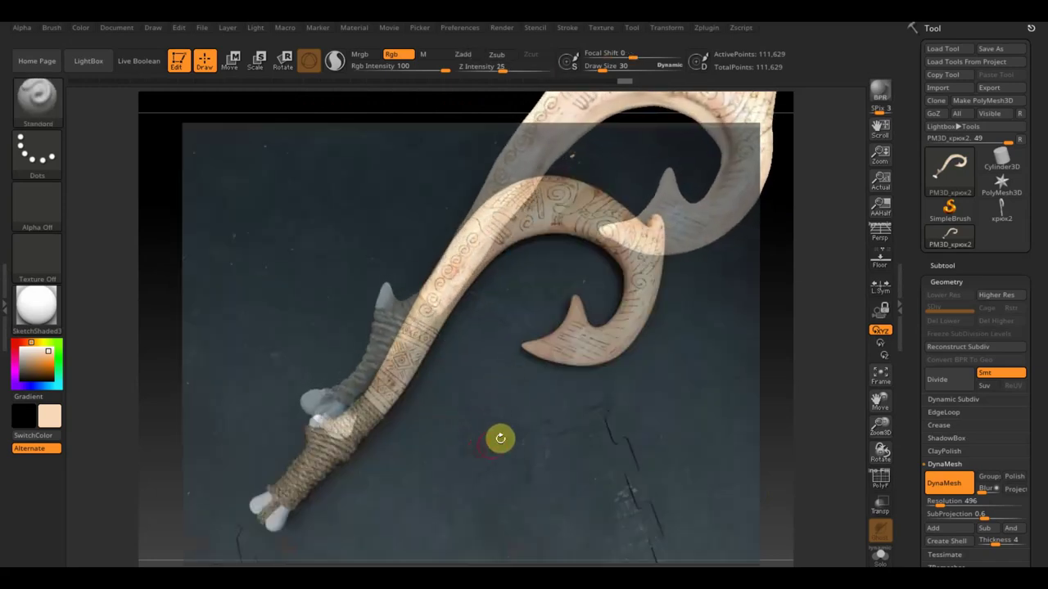
mouse_move(522, 390)
mouse_down()
mouse_move(506, 465)
mouse_move(471, 467)
mouse_move(451, 444)
mouse_move(486, 456)
mouse_move(452, 445)
mouse_up()
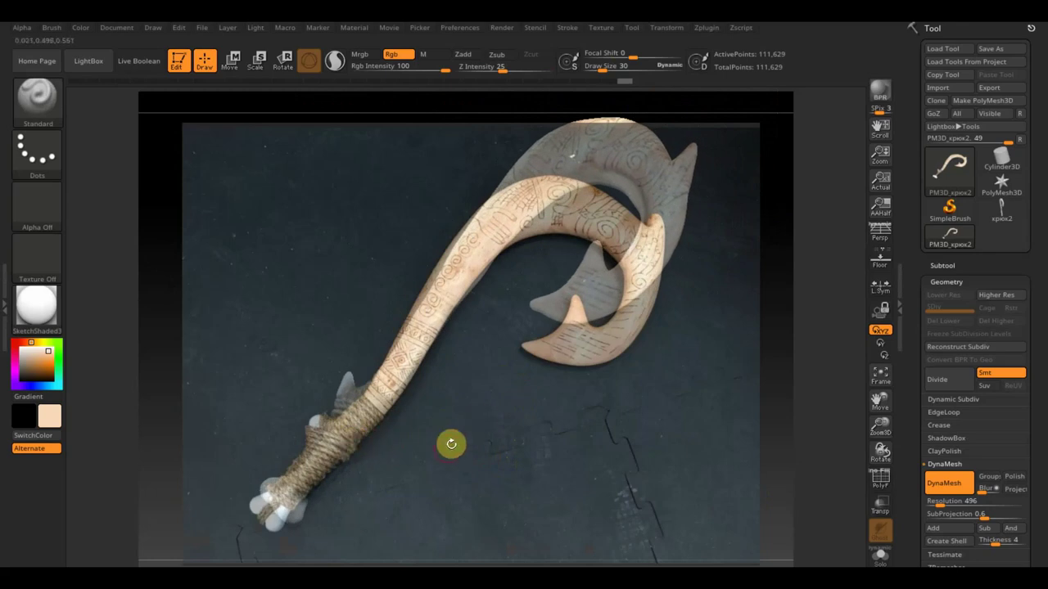
key(shift+z)
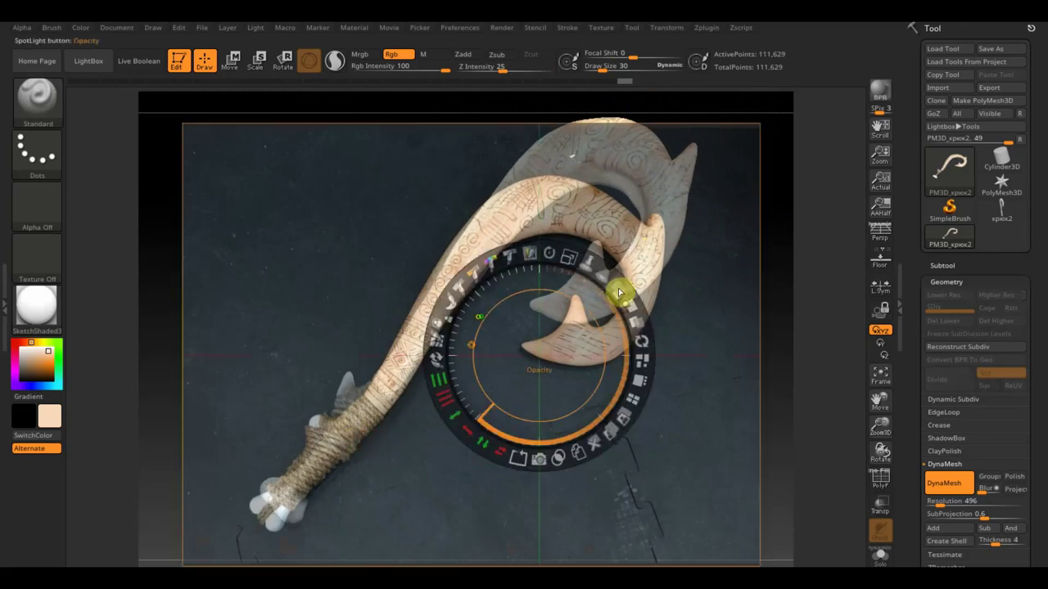
drag(619, 293, 635, 346)
key(z)
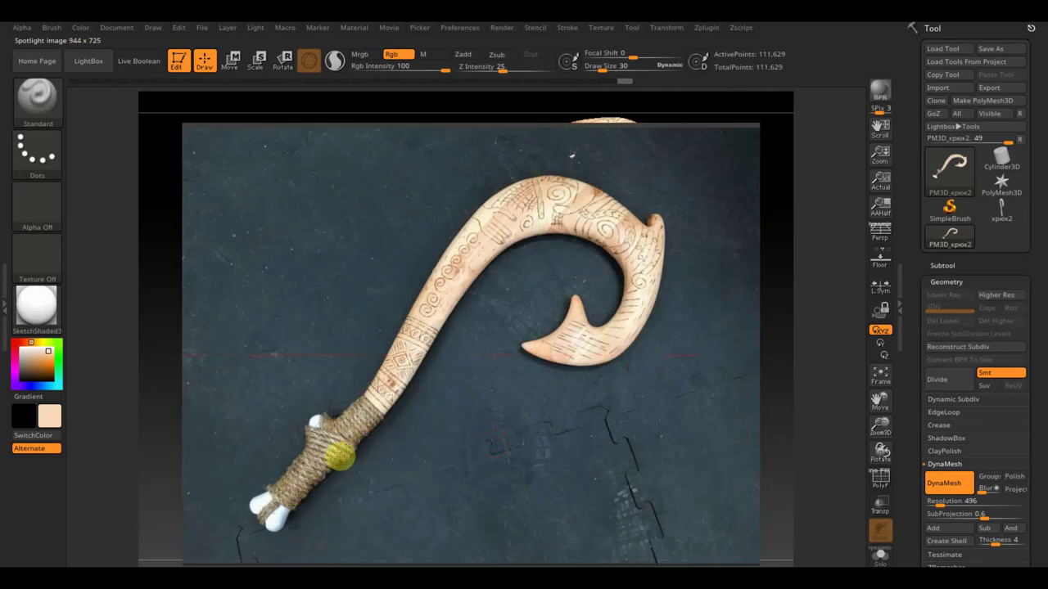
key(shift+z)
mouse_move(372, 477)
mouse_down()
mouse_move(439, 501)
mouse_move(466, 478)
mouse_move(521, 336)
mouse_up()
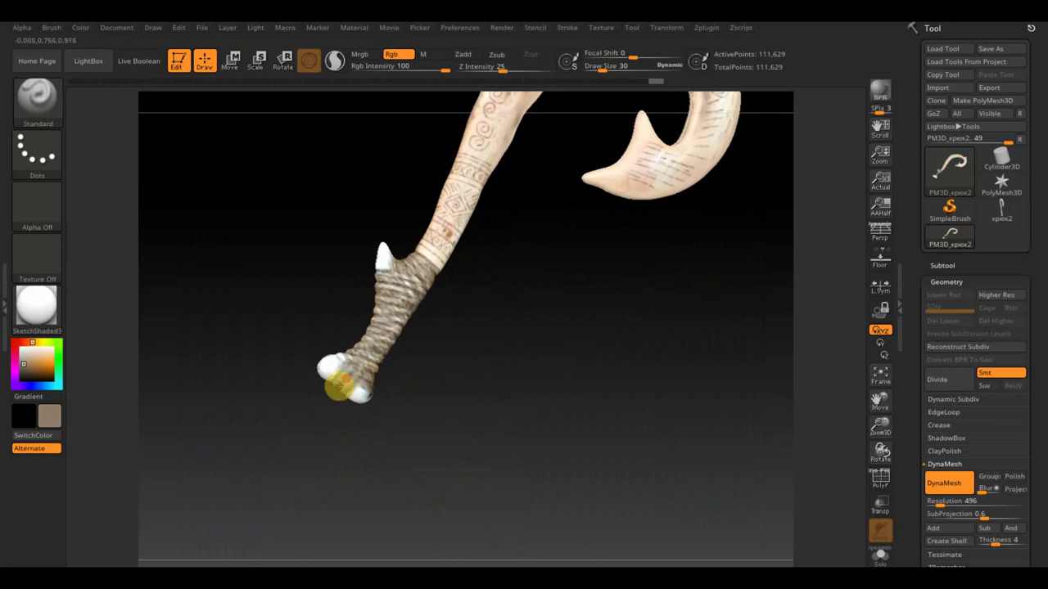
- Inspect the handle and set the secondary colour to near-white
mouse_move(338, 385)
mouse_down()
mouse_move(538, 406)
mouse_move(456, 409)
mouse_move(412, 346)
mouse_move(349, 370)
mouse_up()
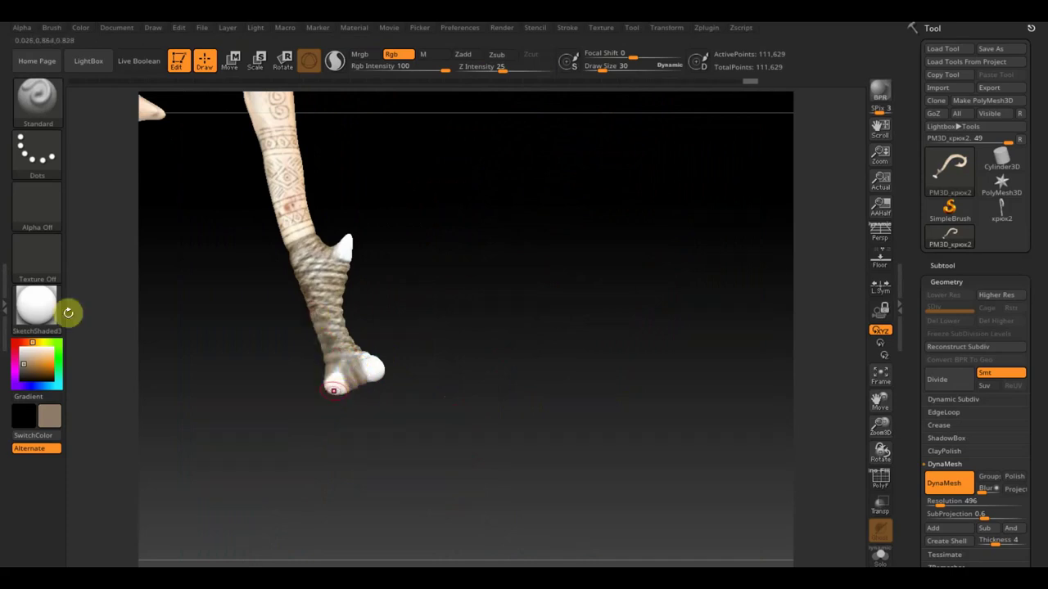
click(49, 415)
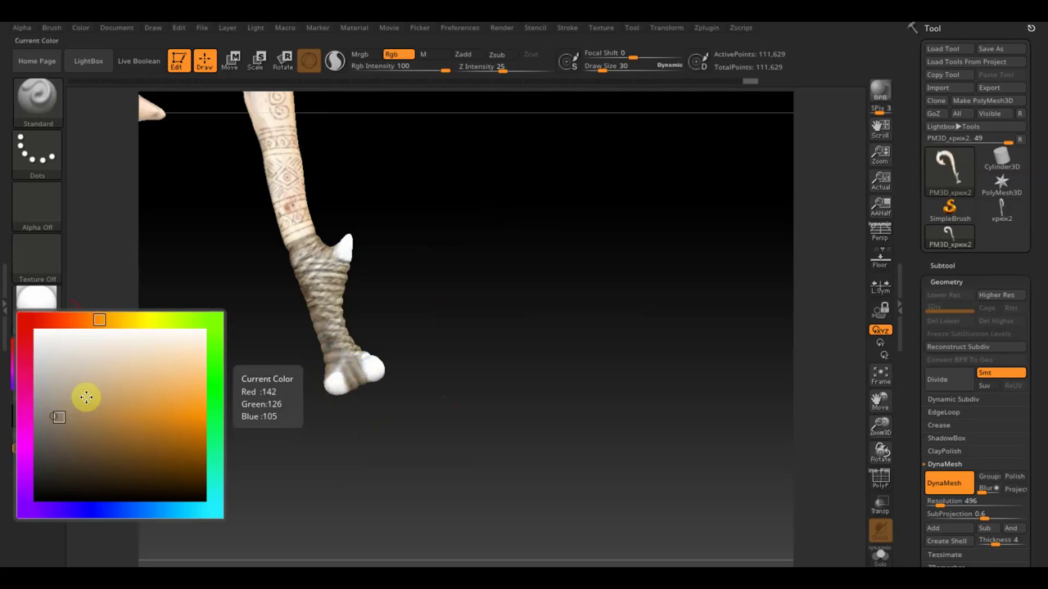
click(55, 348)
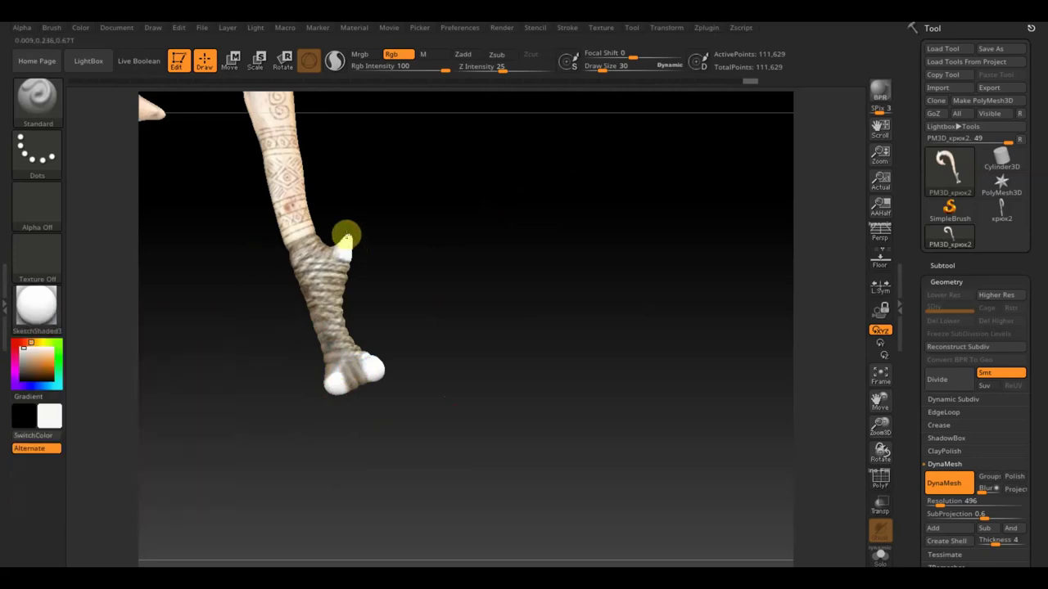
- Orbit the hook side to side until the curved tip, staff and rope-bound handle are all visible
drag(457, 323, 363, 368)
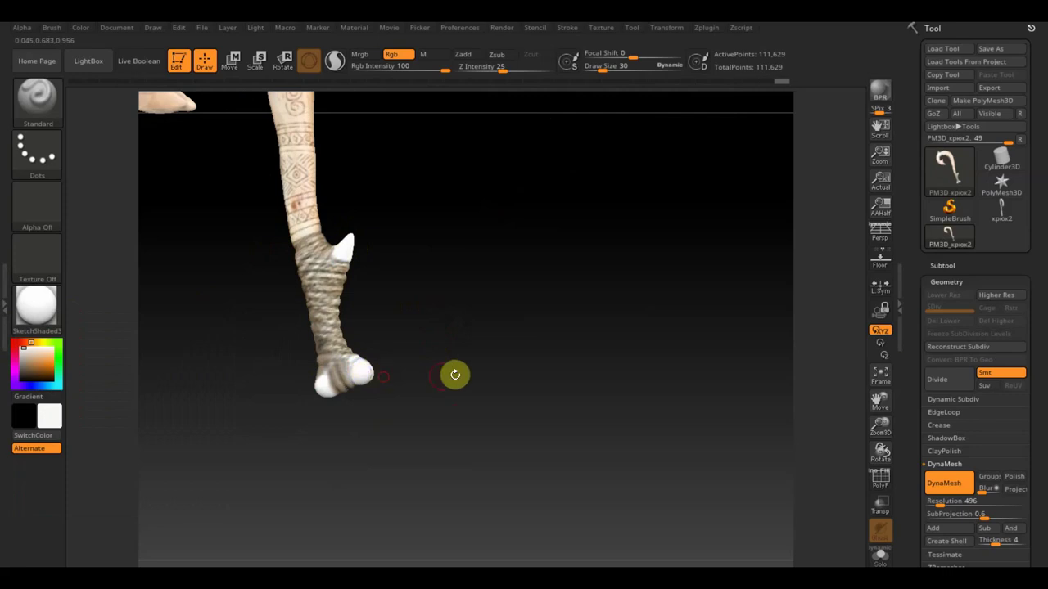
mouse_move(451, 371)
mouse_down()
mouse_move(346, 390)
mouse_move(360, 375)
mouse_move(467, 437)
mouse_move(416, 383)
mouse_up()
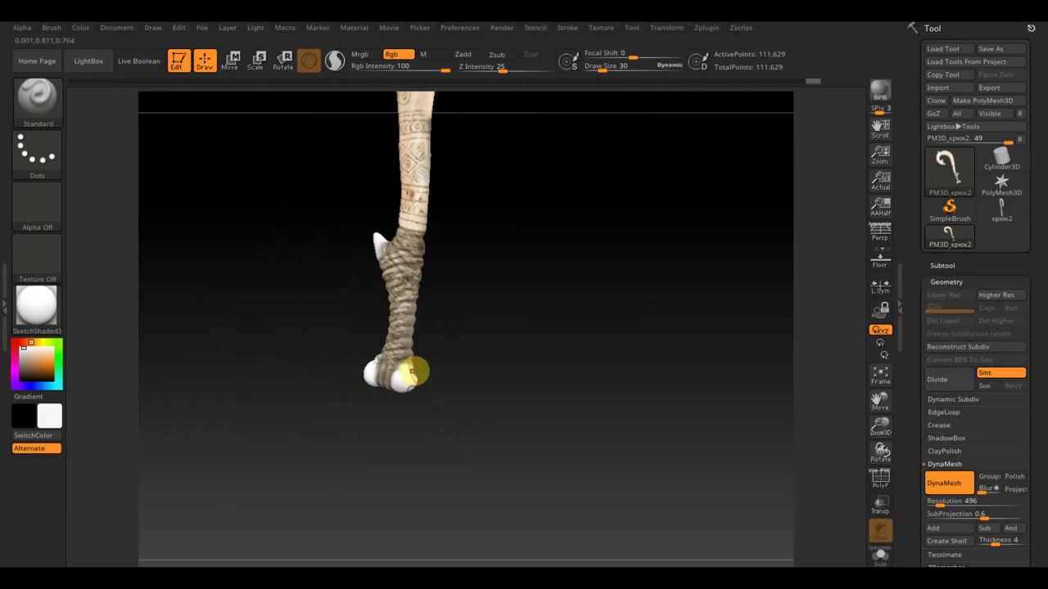
alt+drag(496, 401, 526, 542)
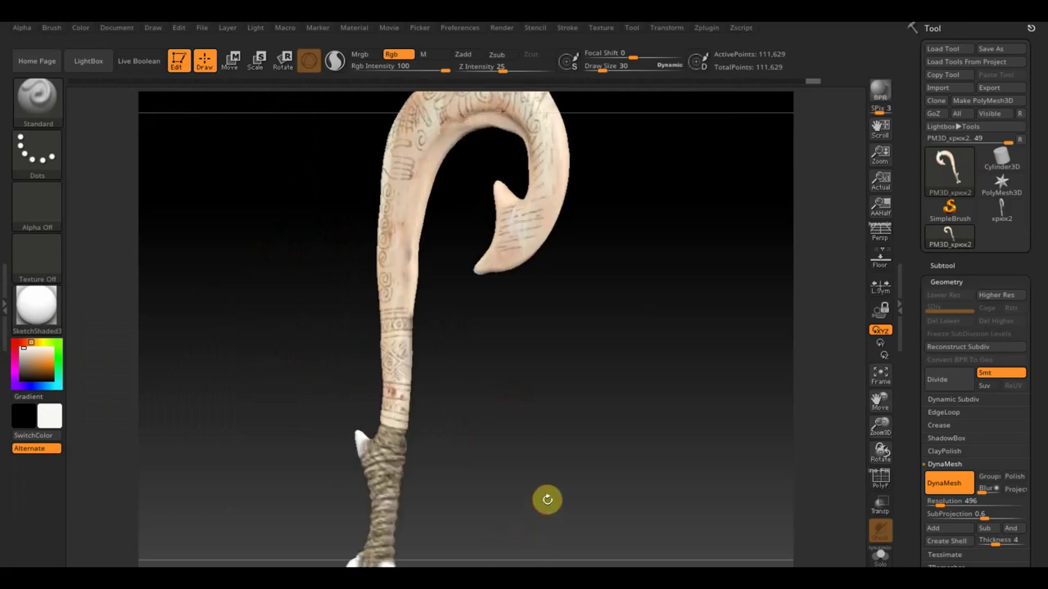
mouse_move(548, 499)
mouse_down()
mouse_move(545, 433)
mouse_move(524, 494)
mouse_move(528, 414)
mouse_move(604, 453)
mouse_move(542, 425)
mouse_up()
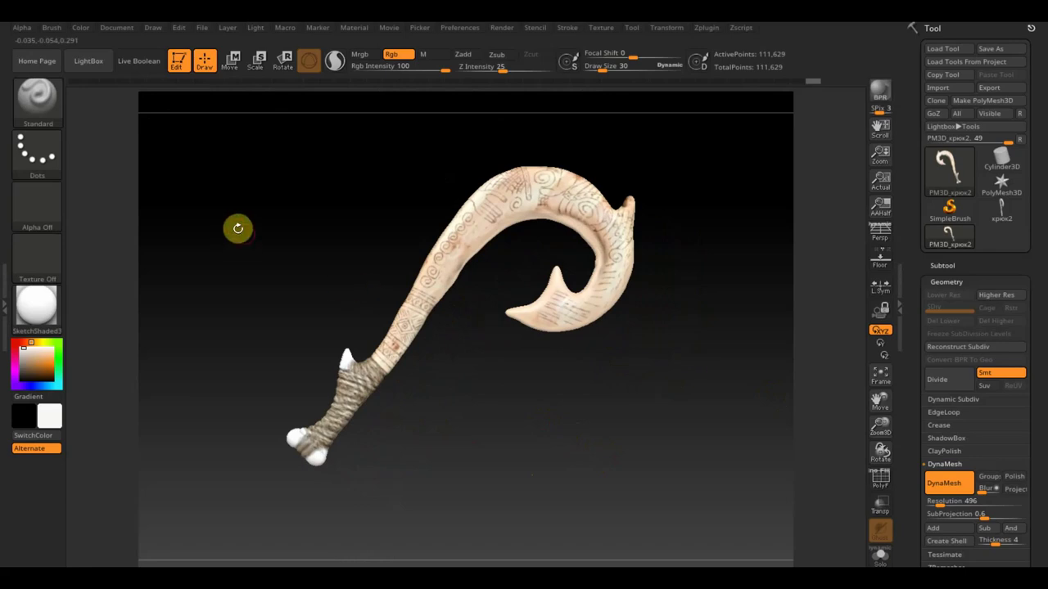
- Switch to the Move Topological brush with draw size 99
click(49, 99)
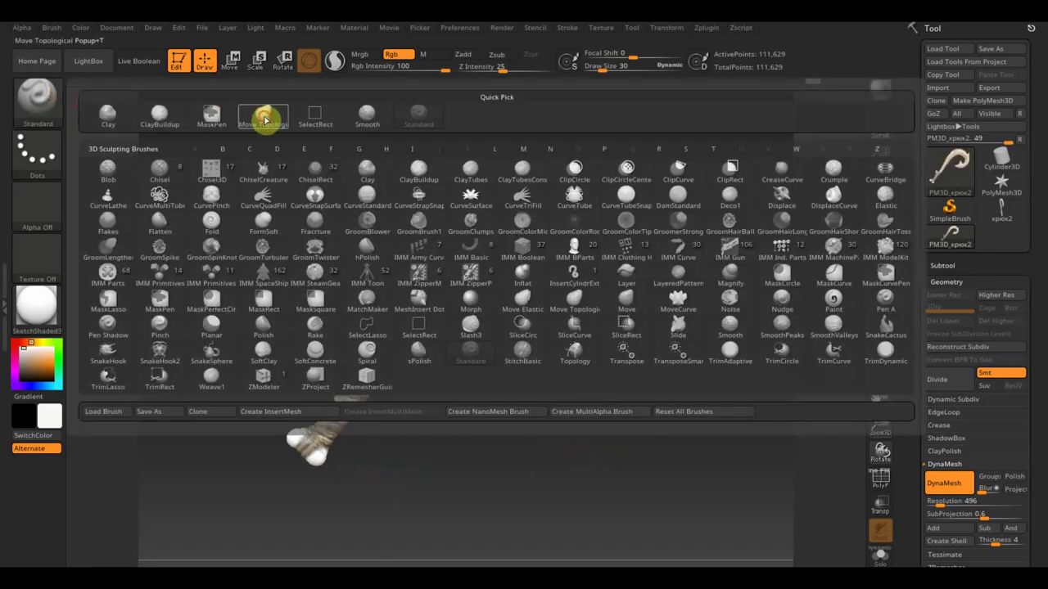
click(263, 120)
drag(615, 68, 616, 68)
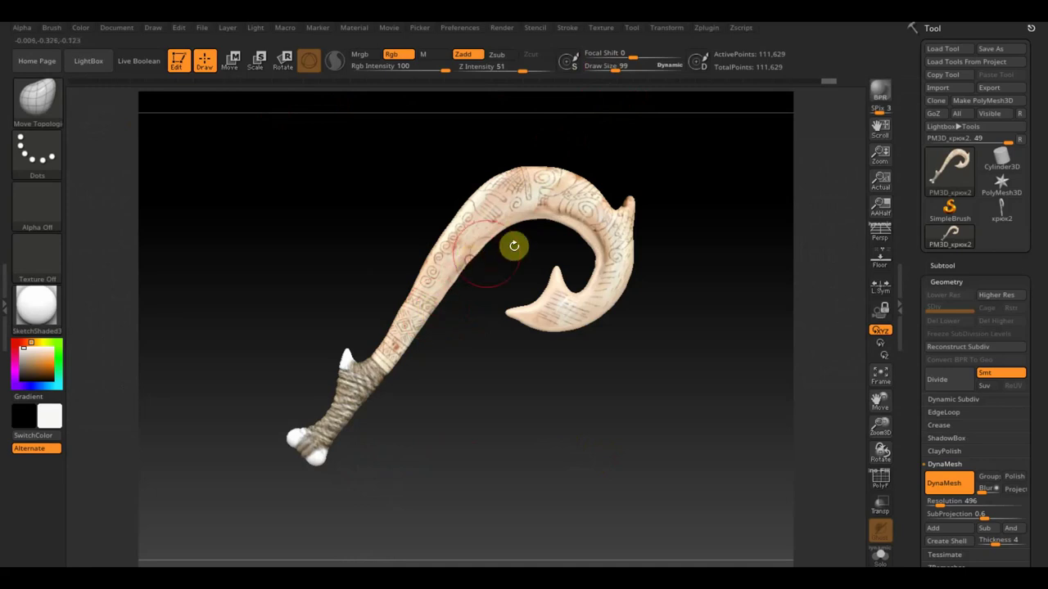
- Expand the Tool > Masking options and bring up the File menu's project commands
drag(695, 368, 691, 364)
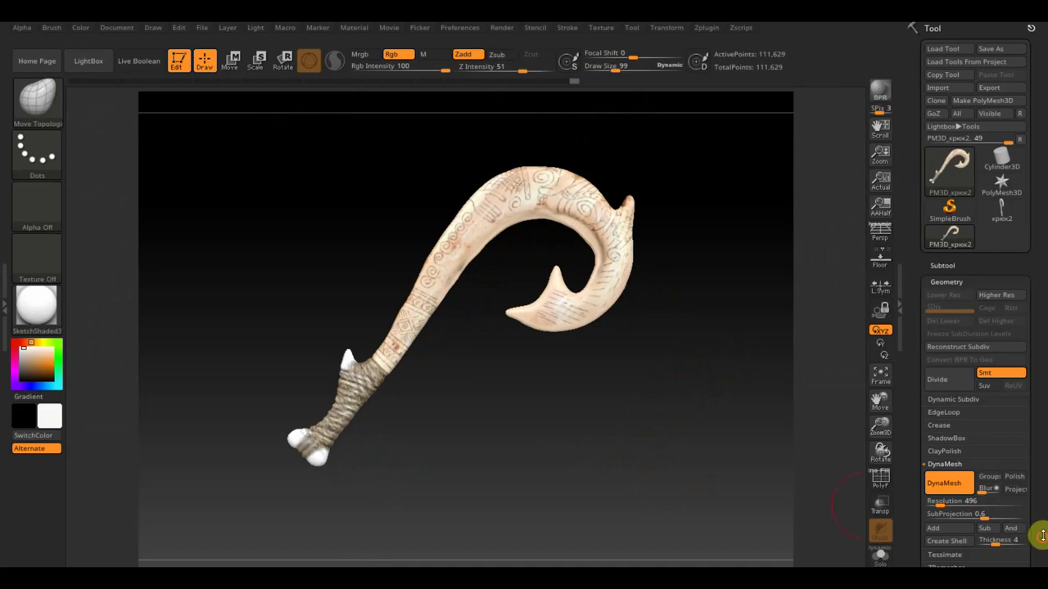
scroll(1040, 499, down, 3)
scroll(1038, 456, down, 3)
scroll(1037, 426, down, 1)
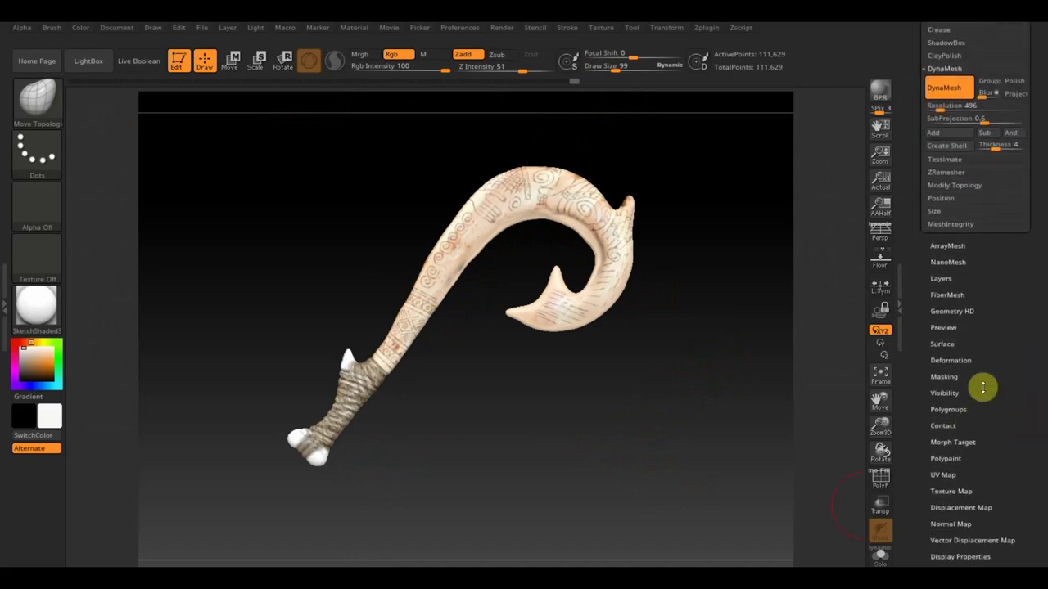
click(941, 377)
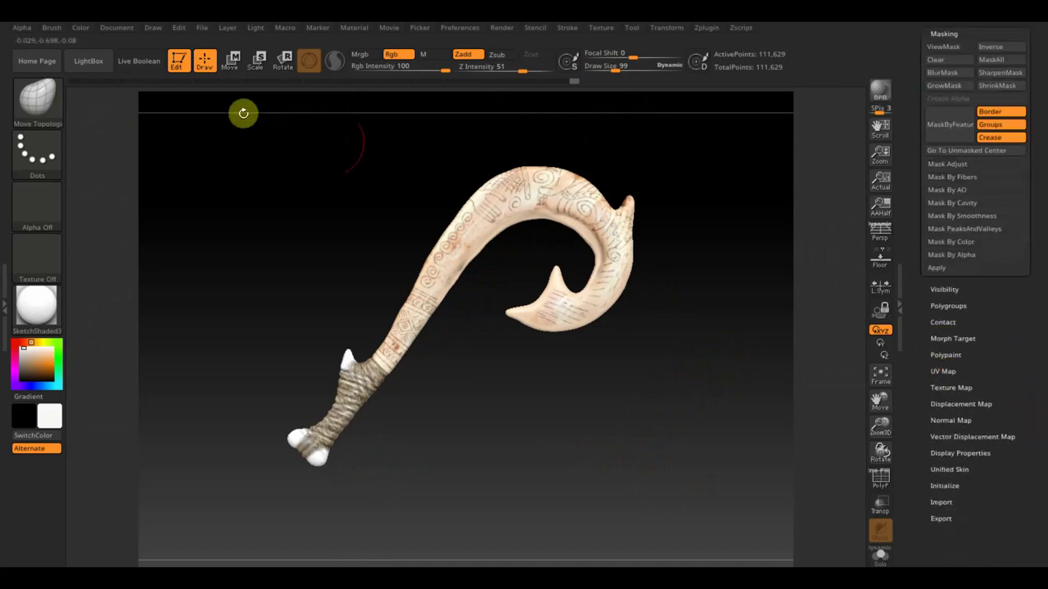
click(203, 28)
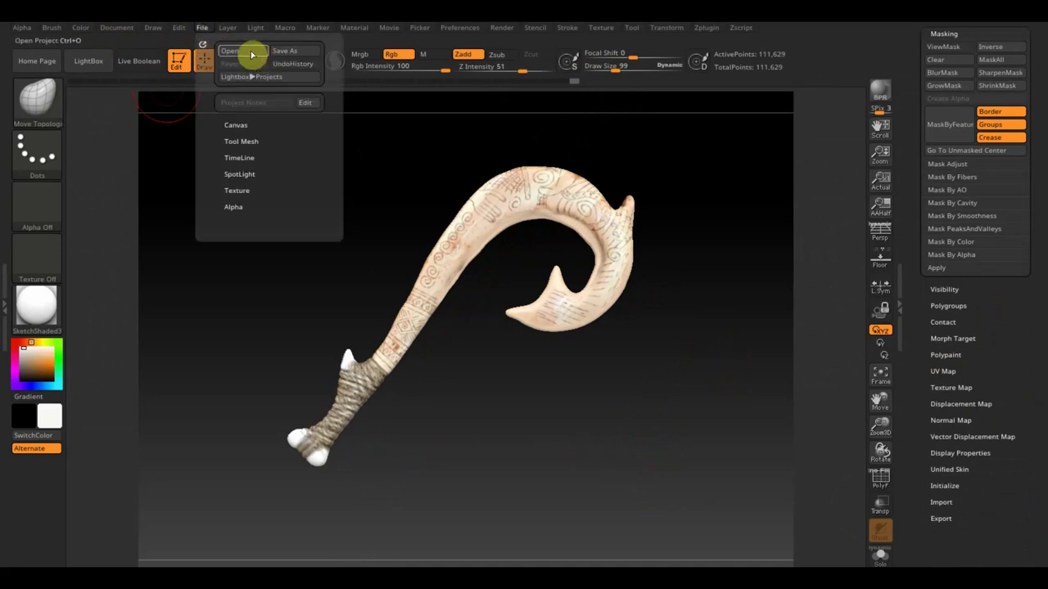
- Save the project to the Desktop as ZBrushProjectкрюк.zpr
click(295, 51)
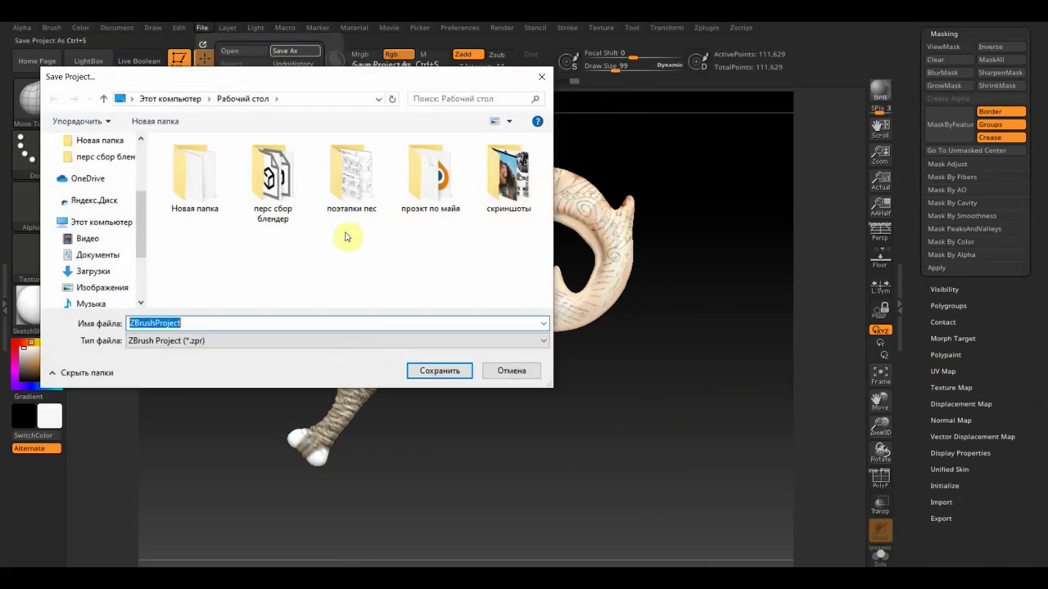
click(190, 323)
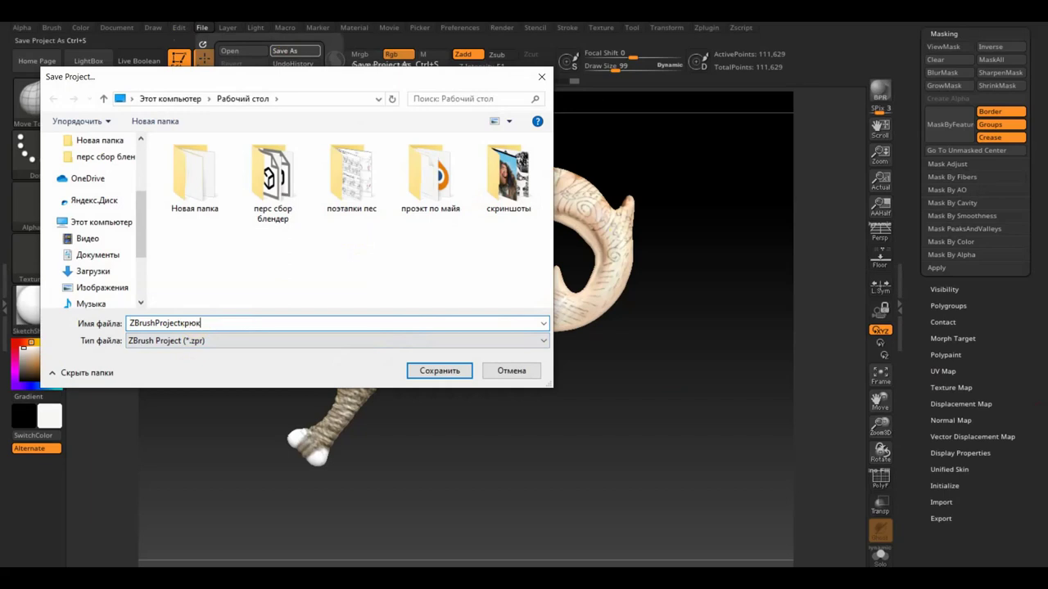
key(Return)
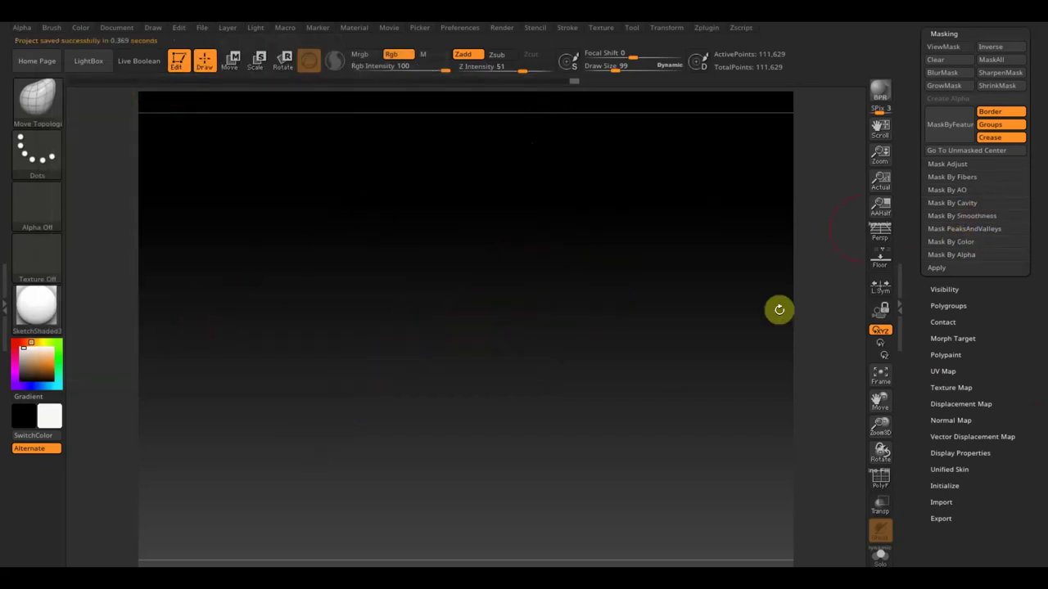
- Turn on ViewMask so the mask shows on the hook
click(966, 241)
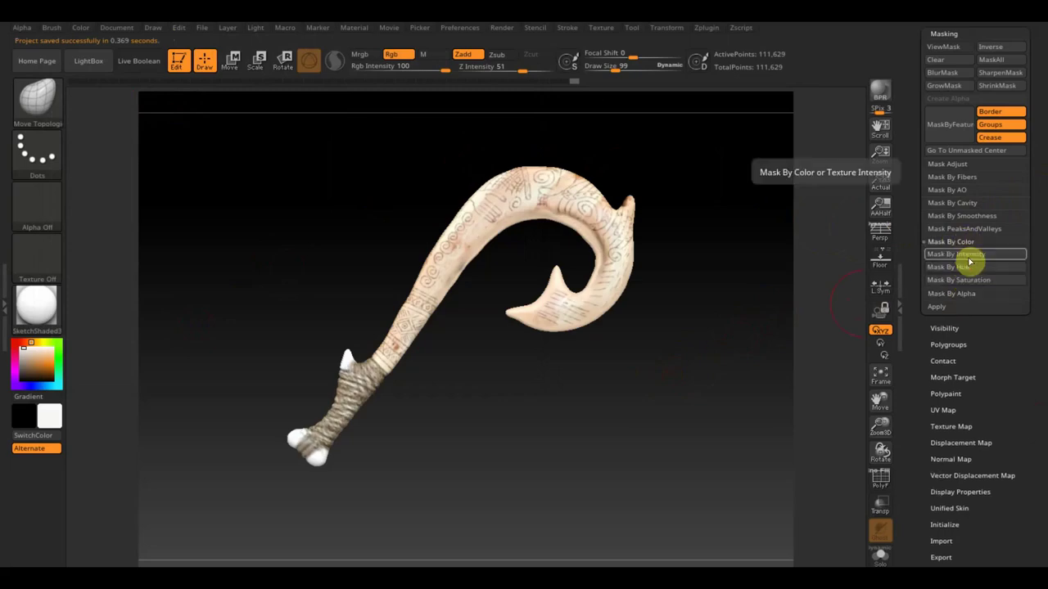
click(966, 255)
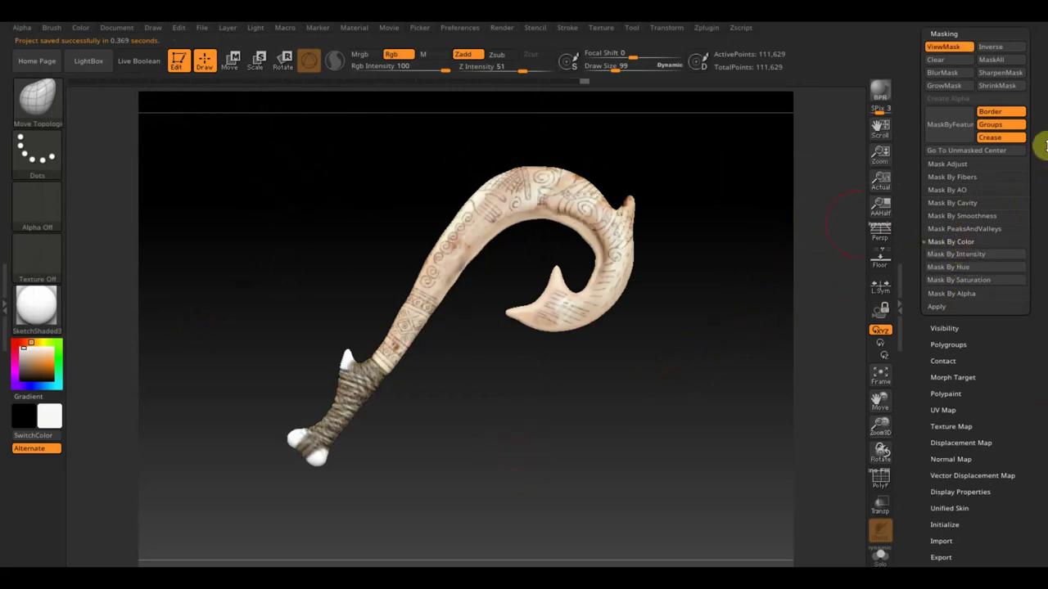
drag(1039, 194, 1036, 295)
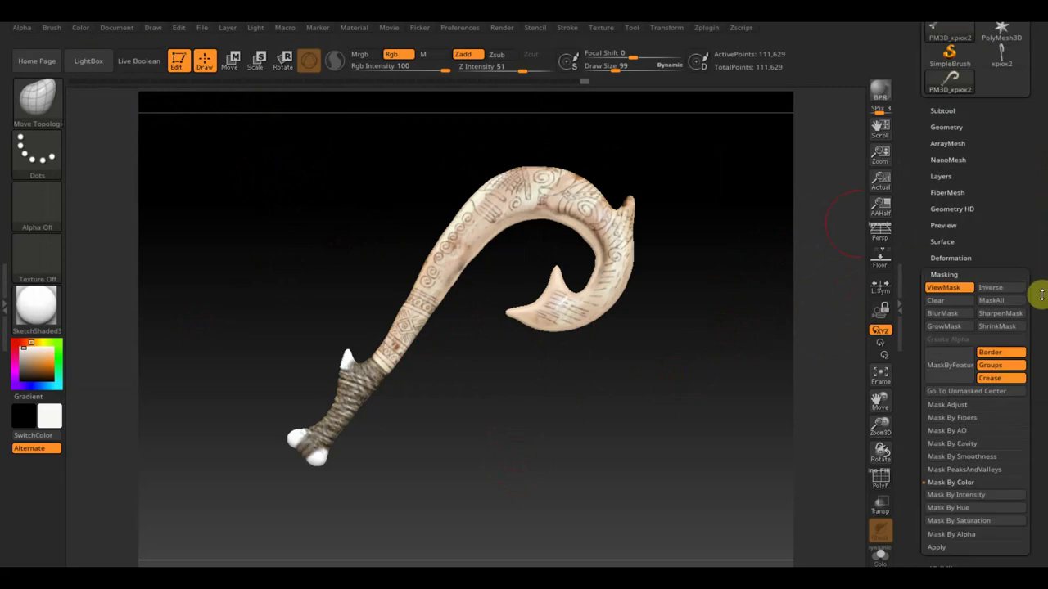
- Rescale the hook with the Deformation Size slider until the whole staff fits in view
click(945, 253)
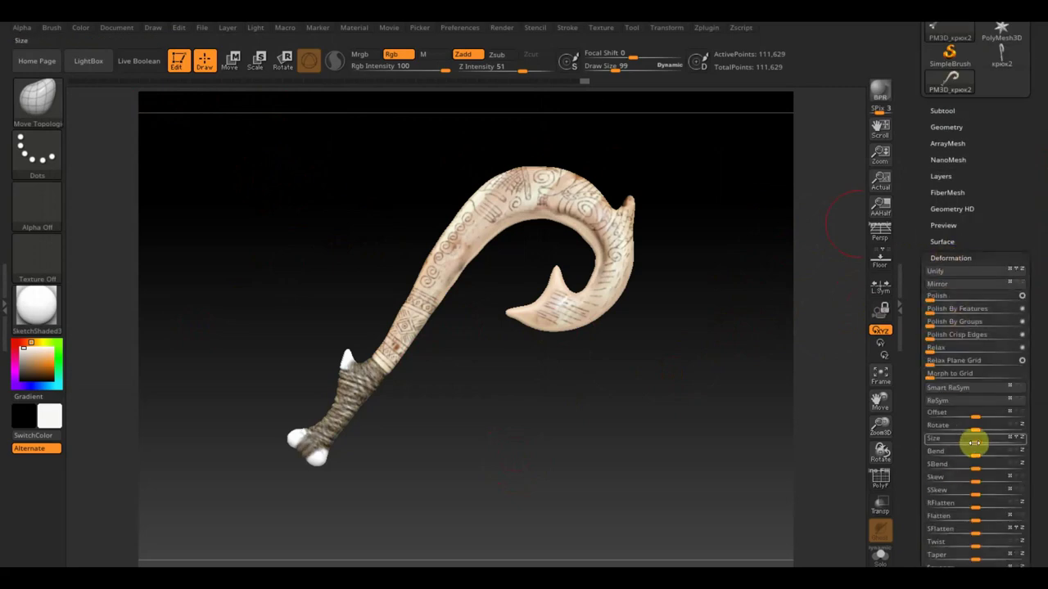
drag(974, 443, 977, 441)
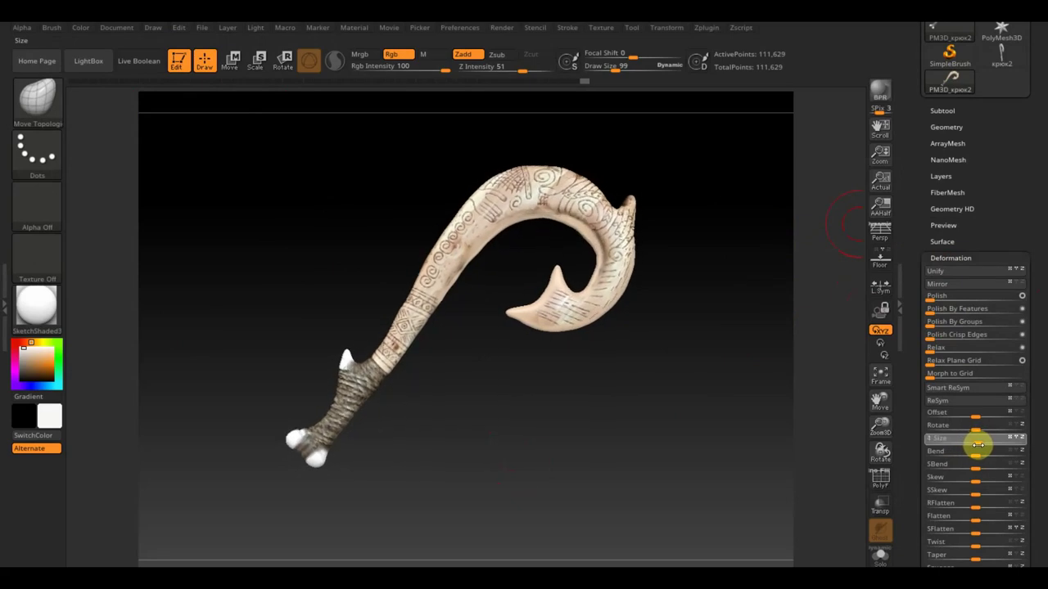
mouse_move(664, 363)
alt+mouse_down()
mouse_move(695, 451)
mouse_move(671, 505)
mouse_move(519, 505)
mouse_move(521, 440)
mouse_move(543, 405)
alt+mouse_up()
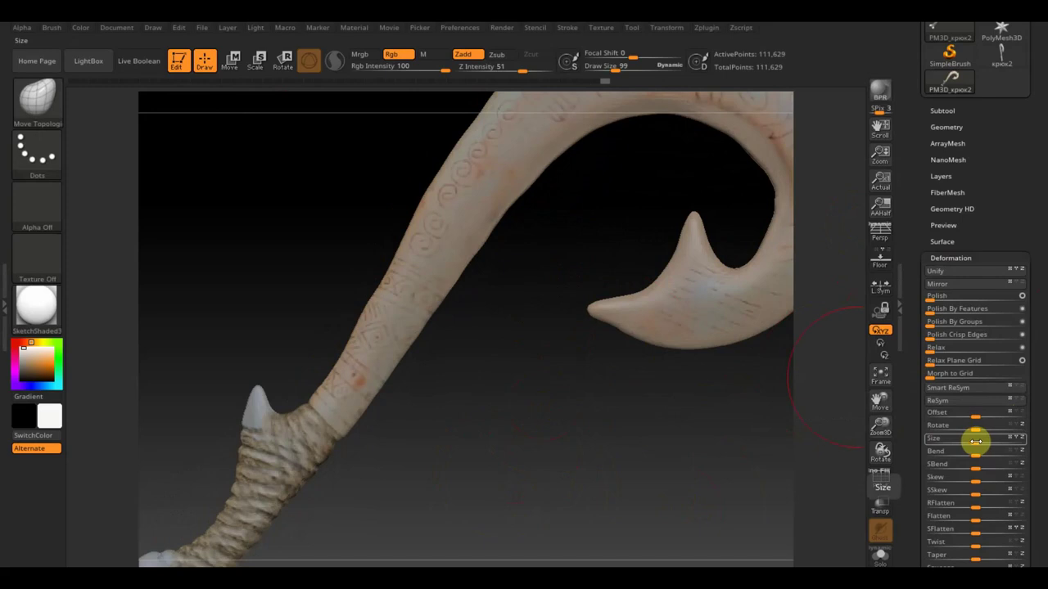
drag(975, 441, 978, 441)
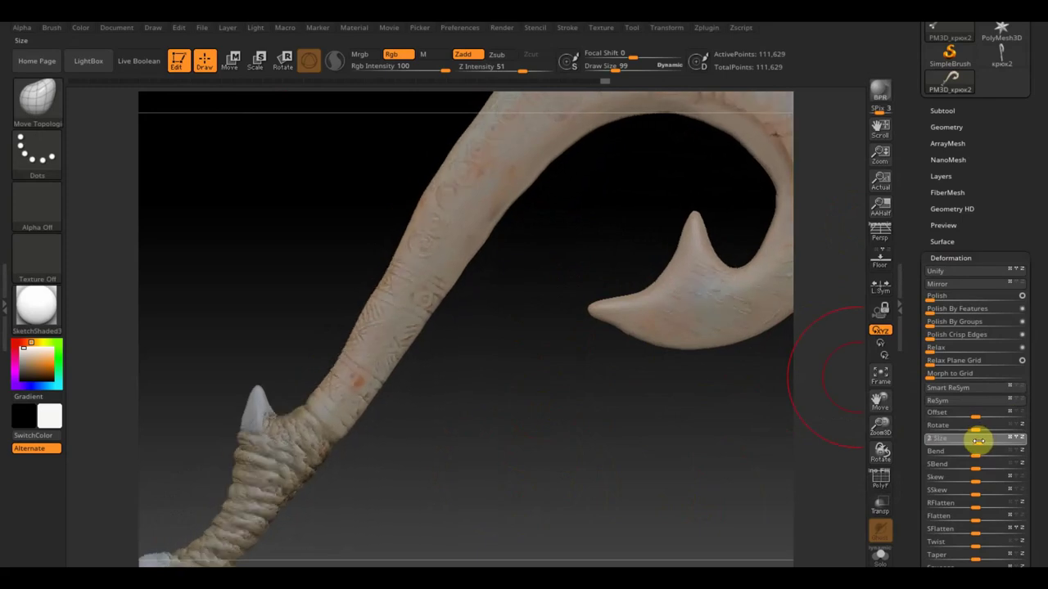
drag(978, 440, 978, 440)
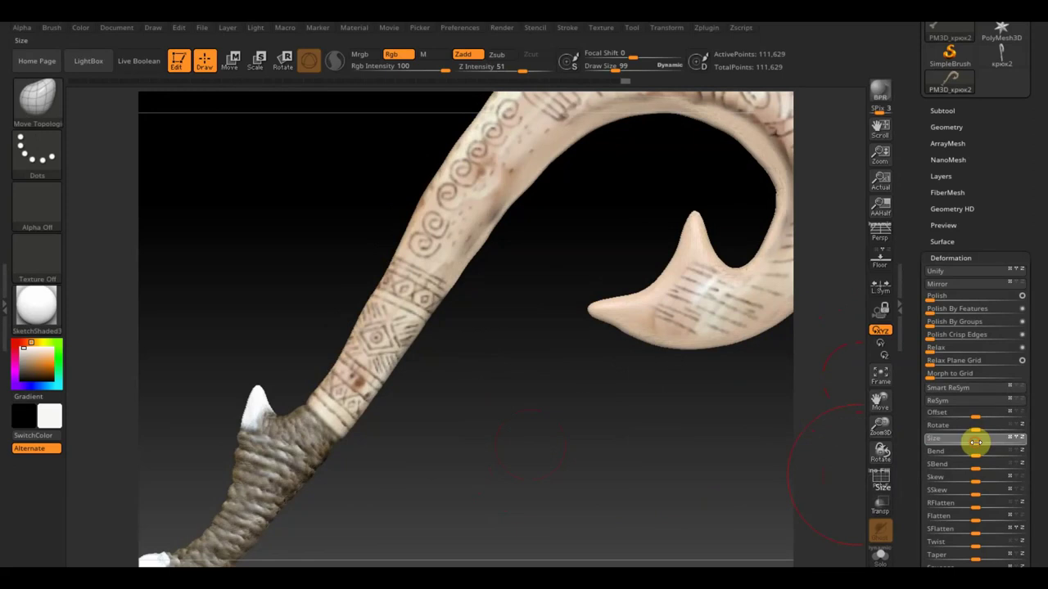
drag(975, 442, 977, 438)
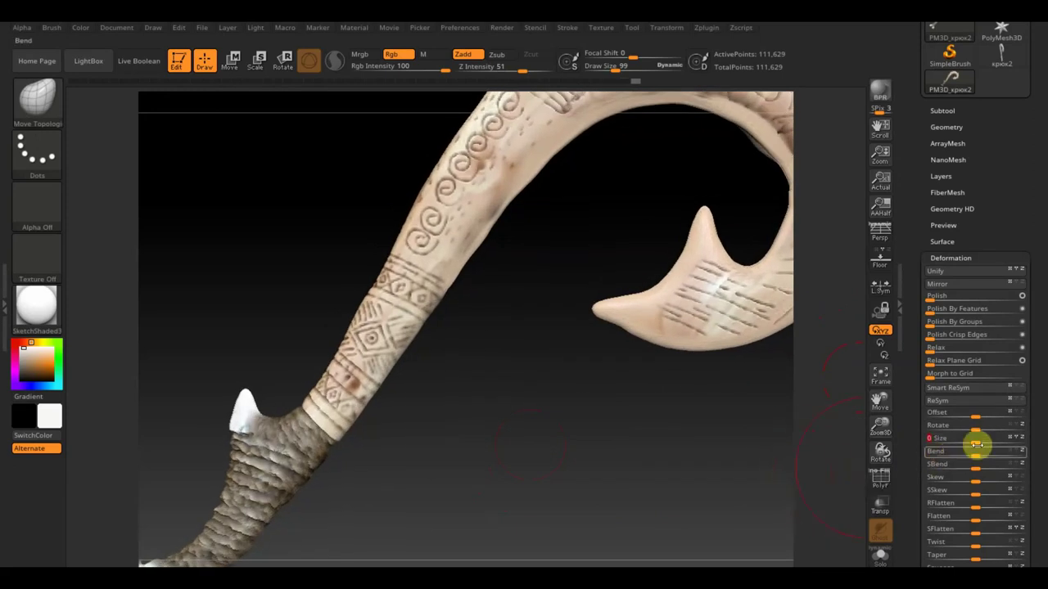
drag(974, 442, 971, 443)
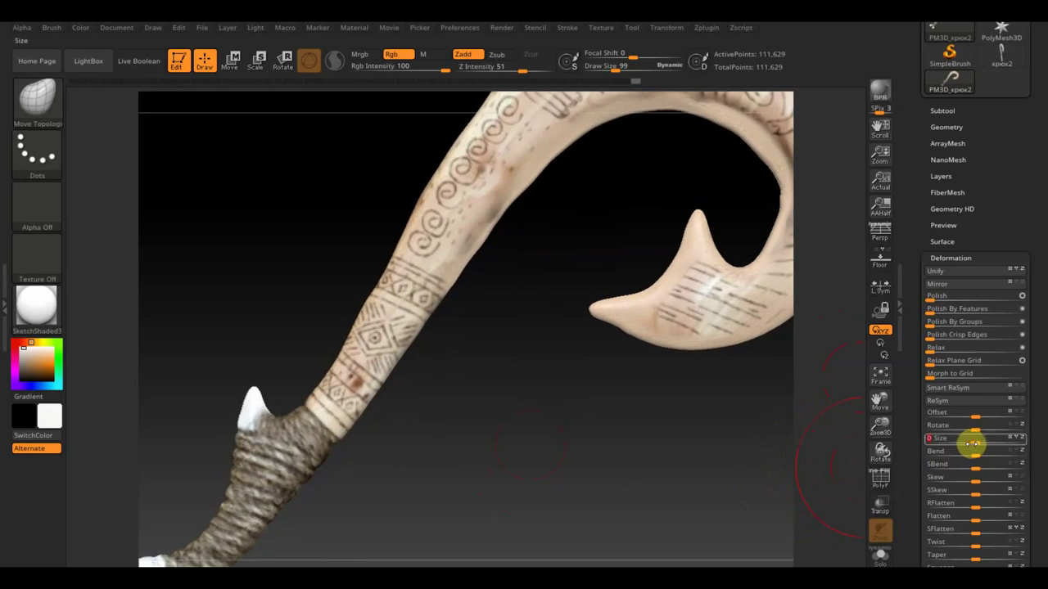
mouse_move(631, 451)
mouse_down()
mouse_move(627, 376)
mouse_move(908, 261)
mouse_up()
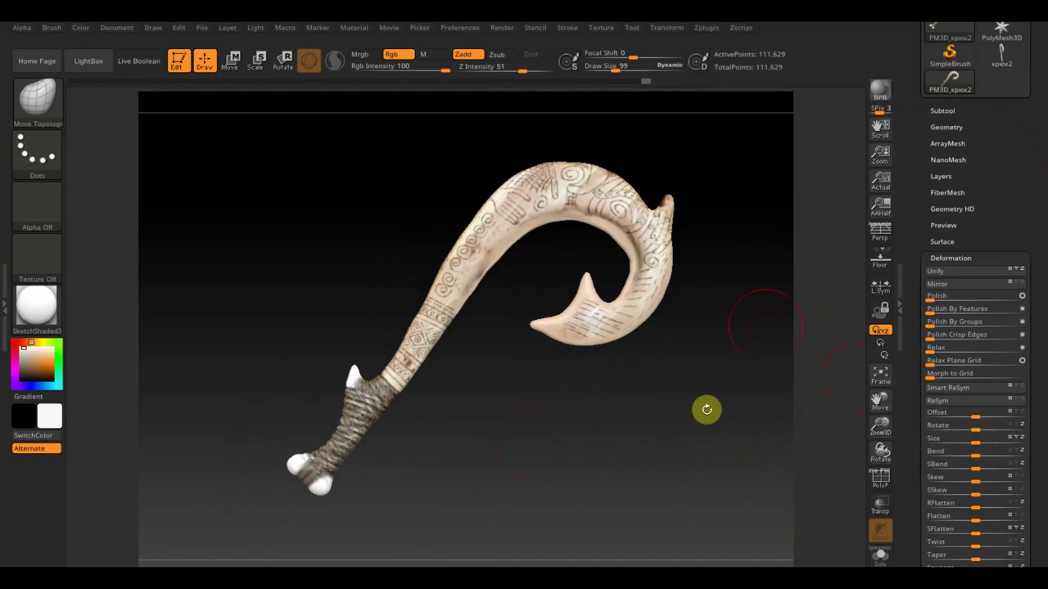
shift+drag(682, 417, 728, 424)
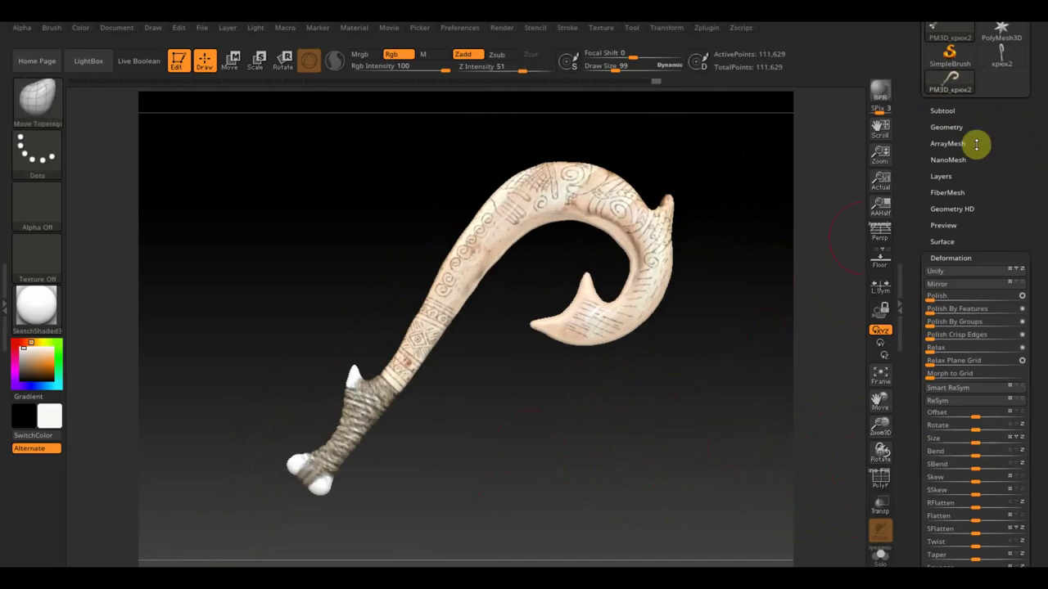
- Hide the polypaint and preview the bare hook in MatCap Red Wax
click(942, 110)
click(1006, 144)
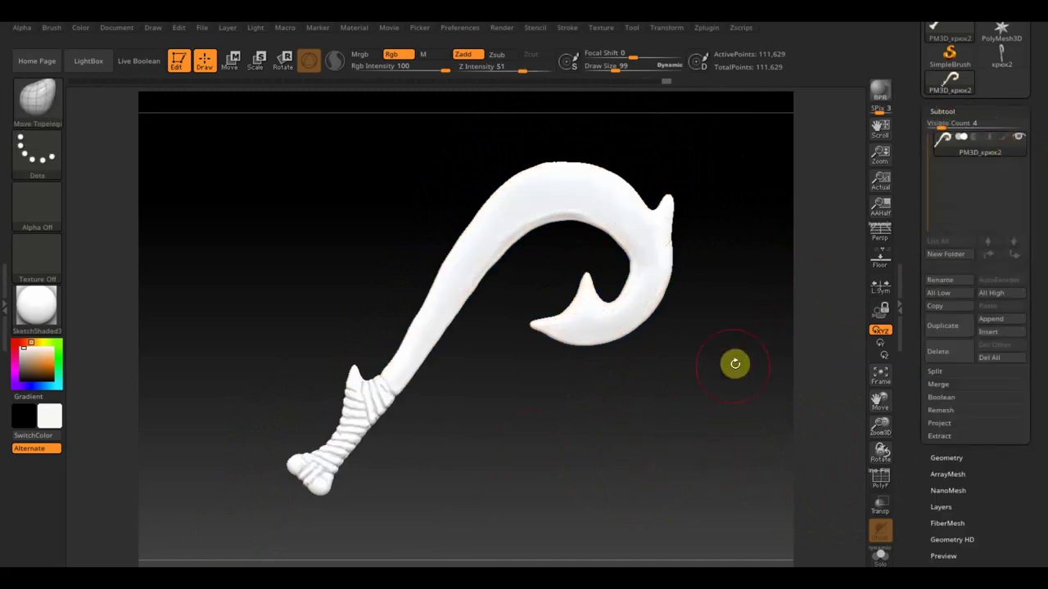
click(37, 303)
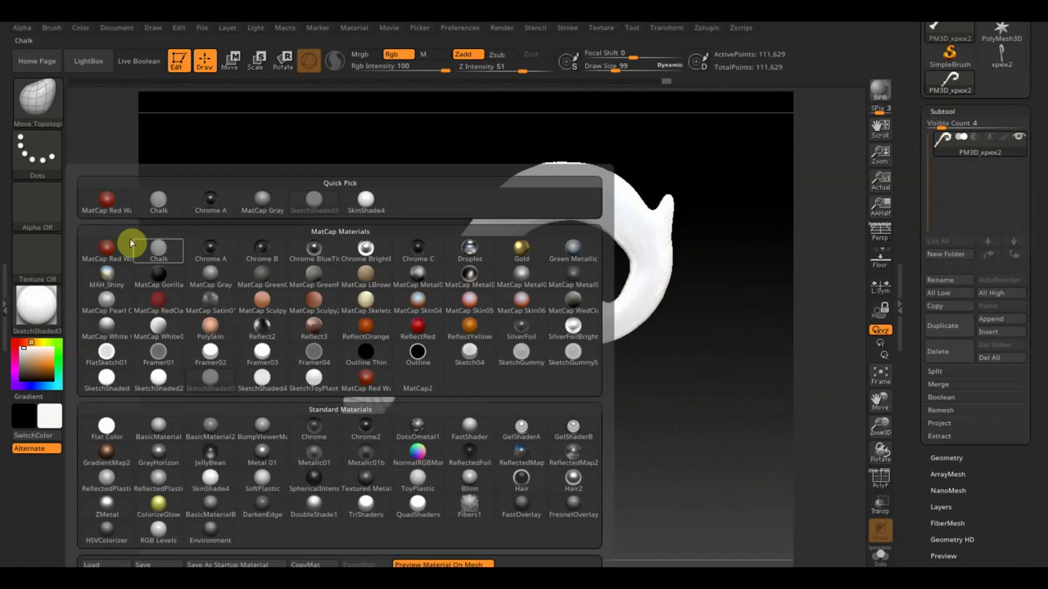
click(107, 247)
alt+drag(661, 429, 583, 492)
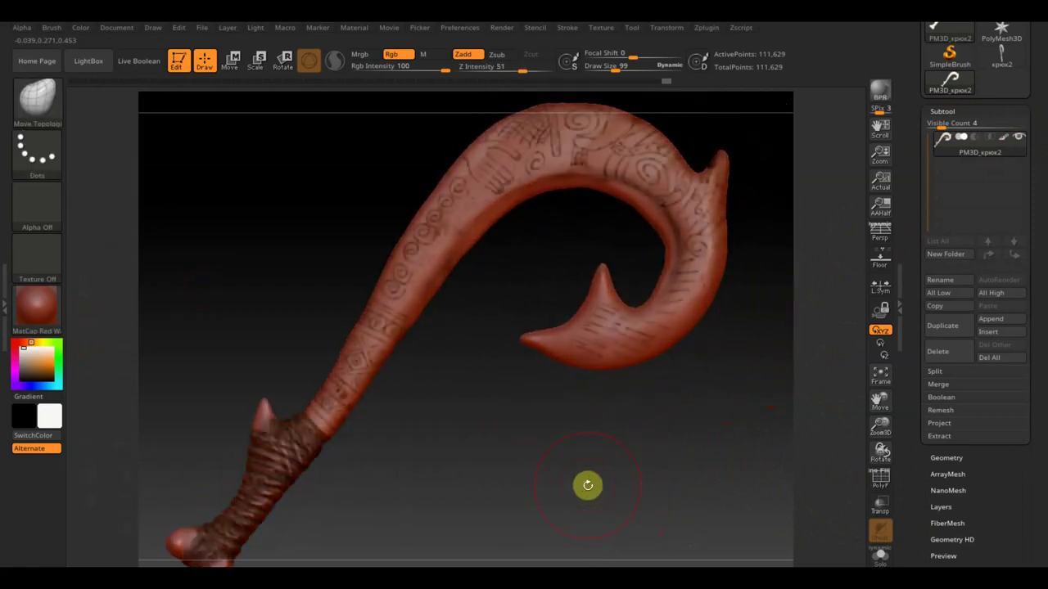
- Display the hook in SketchShaded3 and step through its geometry detail levels
click(37, 302)
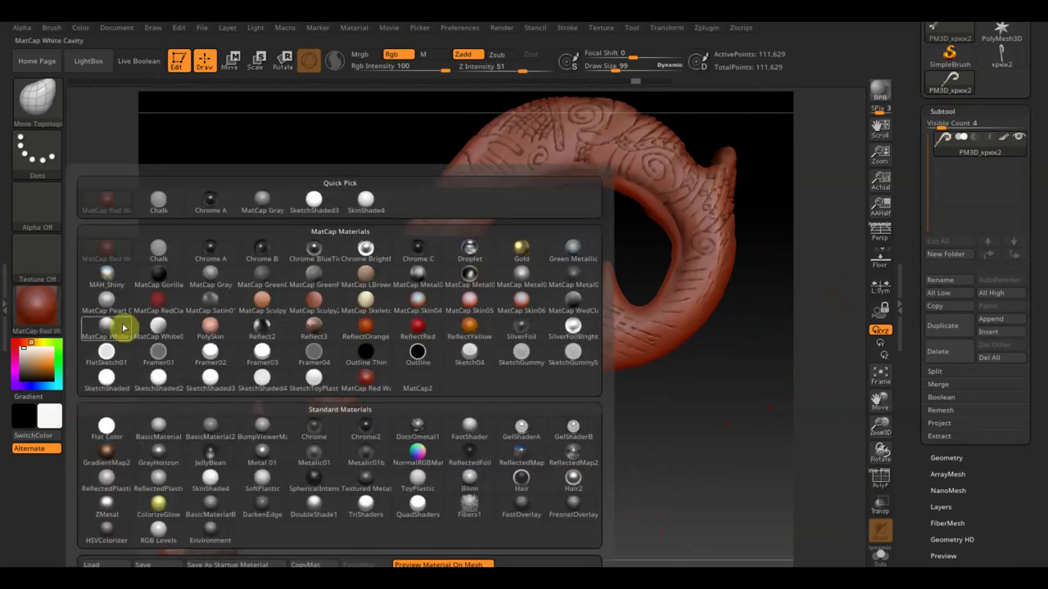
click(210, 381)
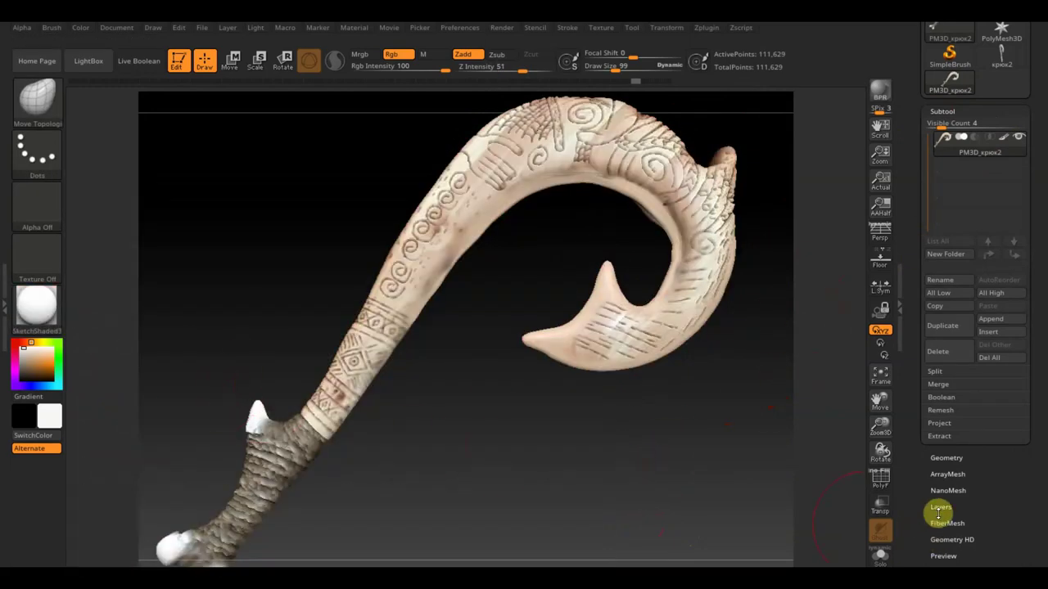
click(945, 457)
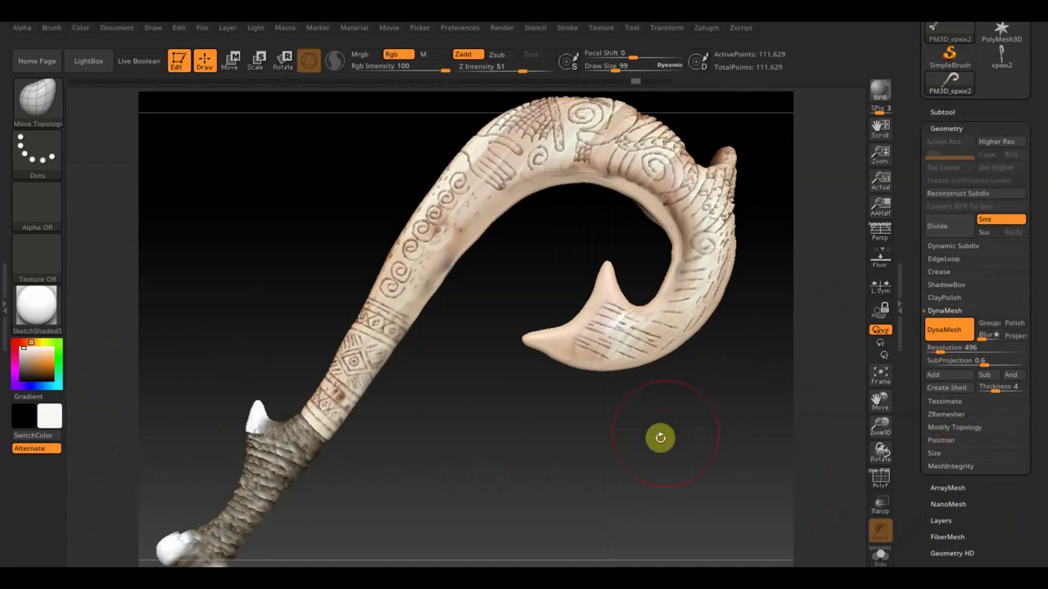
key(ctrl+z)
key(ctrl+z)
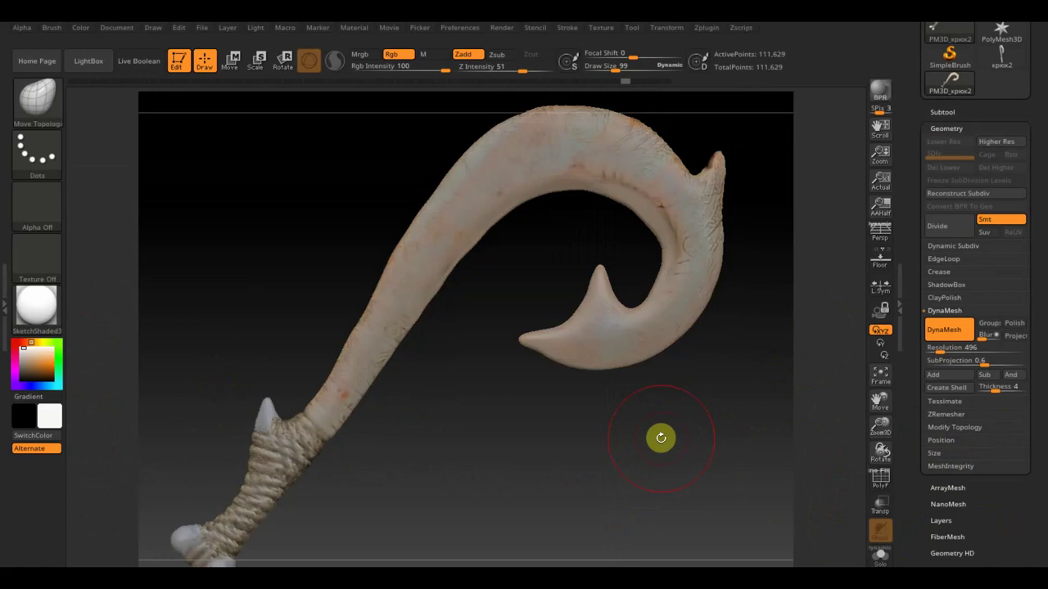
key(ctrl+z)
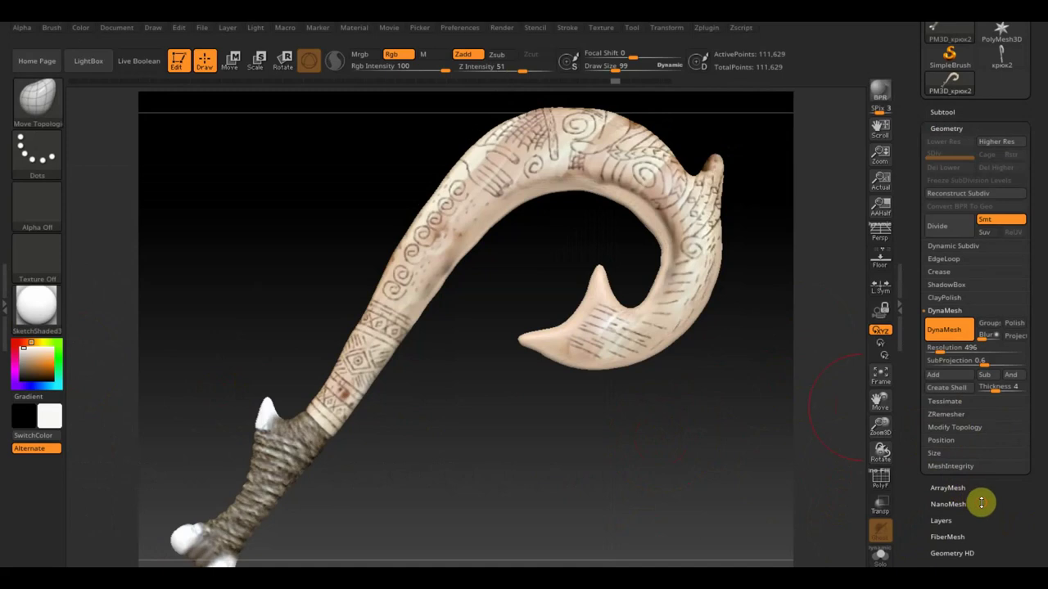
scroll(981, 503, down, 3)
scroll(976, 435, down, 3)
- Shift the hook mesh with the Deformation Offset slider, undoing the first attempt and reapplying it
click(959, 430)
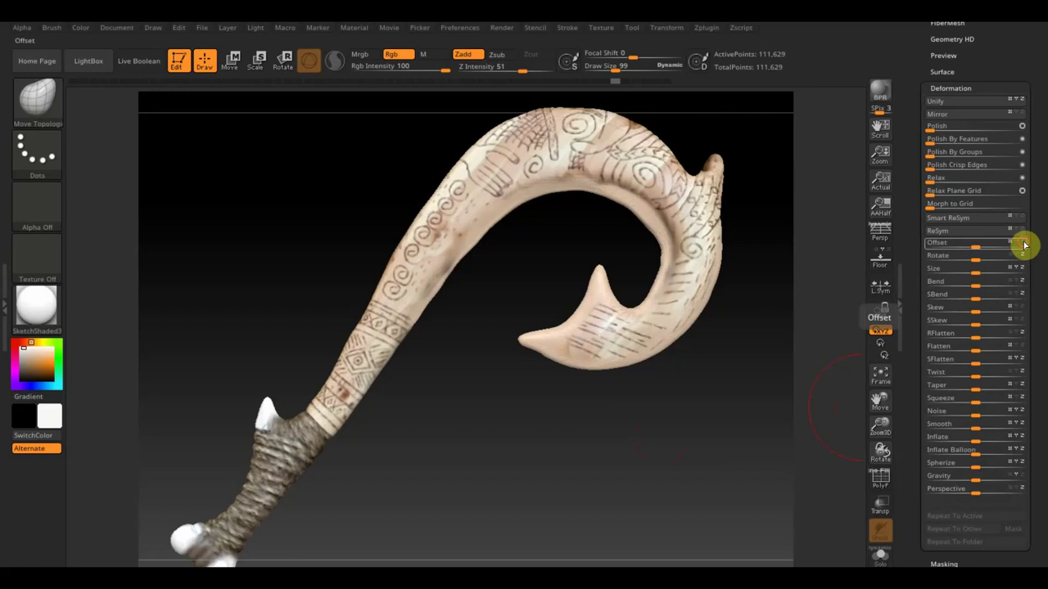
click(979, 246)
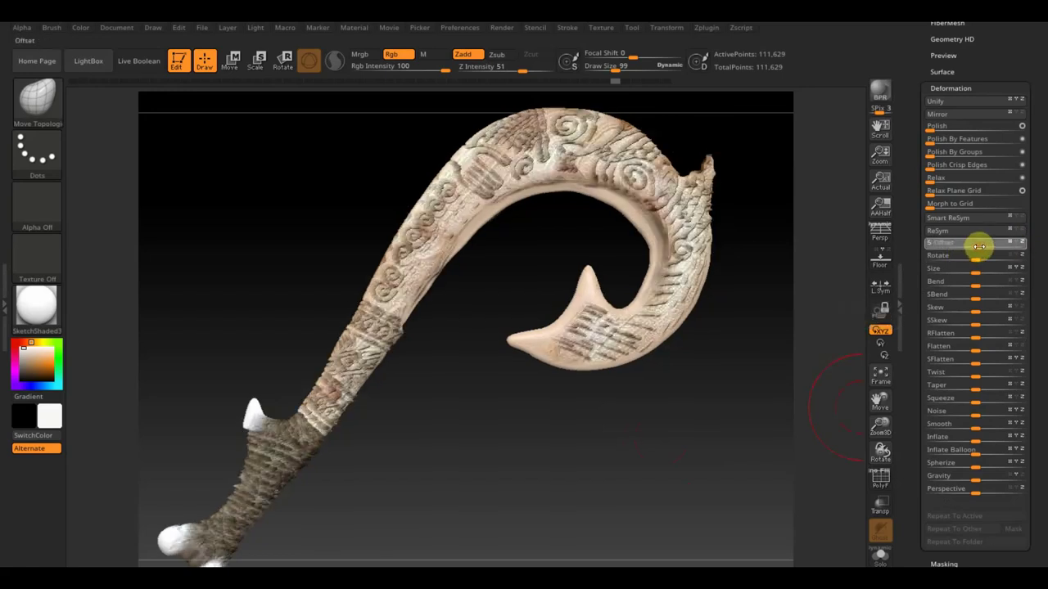
drag(979, 245, 1010, 244)
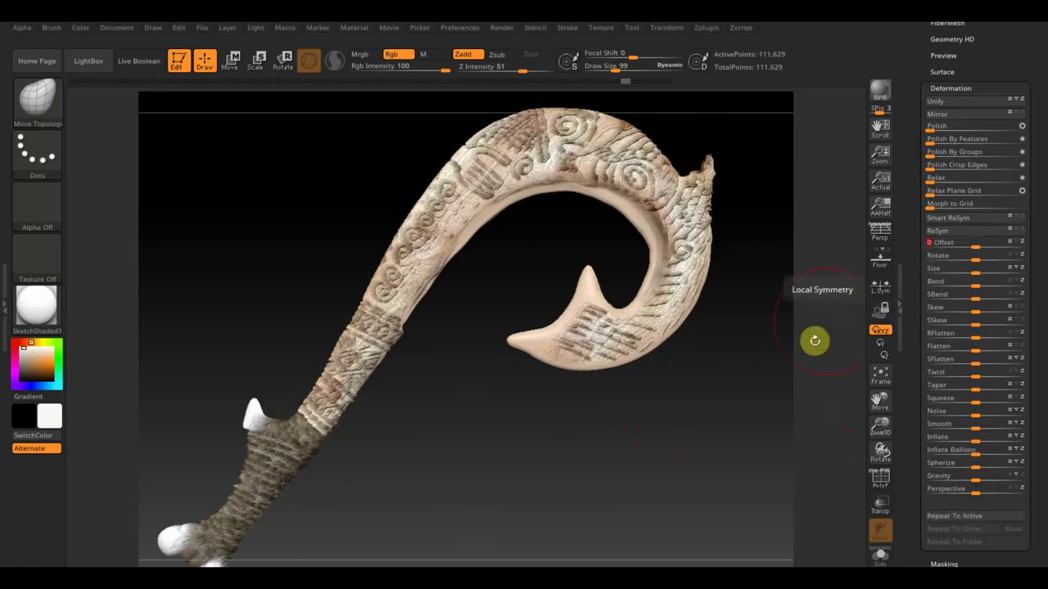
key(ctrl+z)
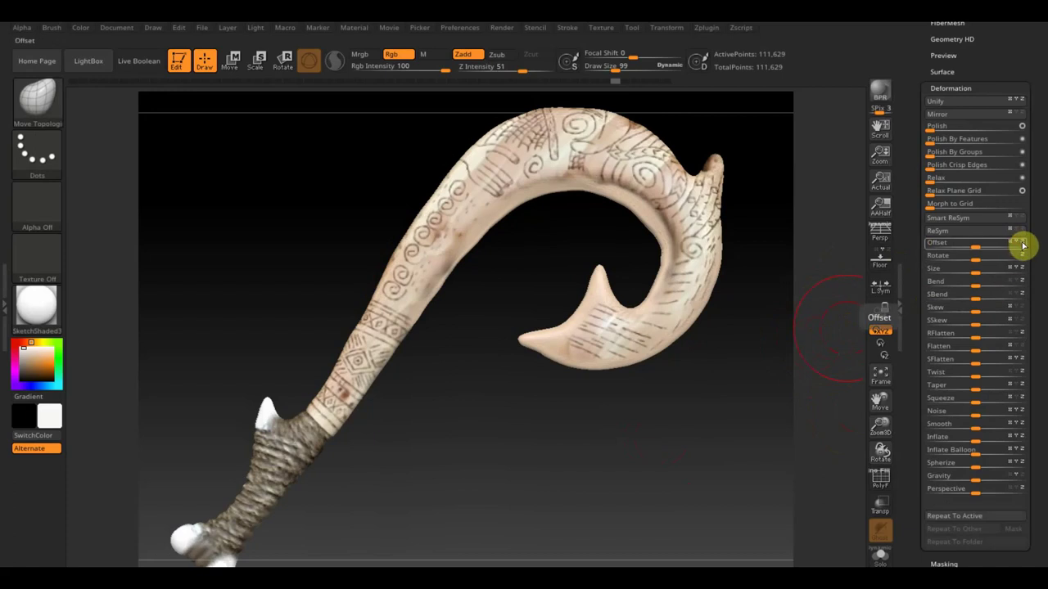
click(973, 245)
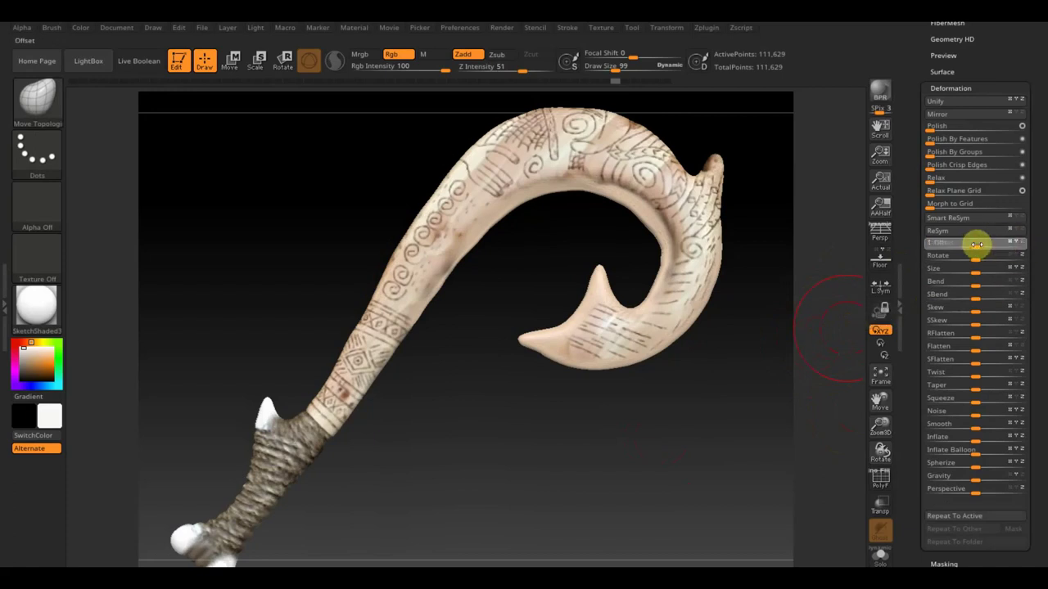
drag(976, 244, 971, 247)
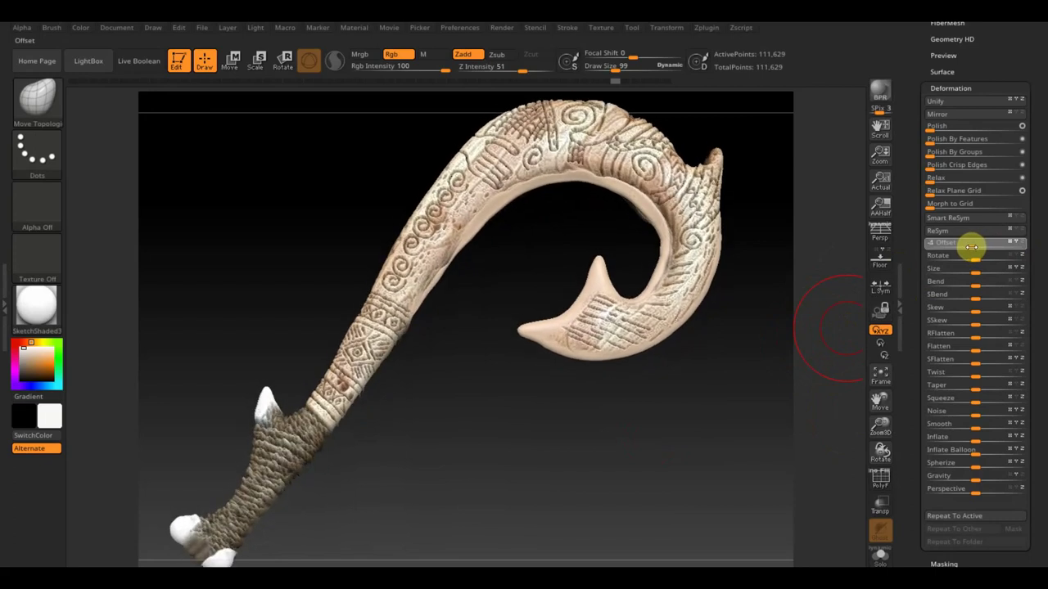
mouse_move(614, 440)
mouse_down()
mouse_move(731, 461)
mouse_move(594, 456)
mouse_move(647, 465)
mouse_up()
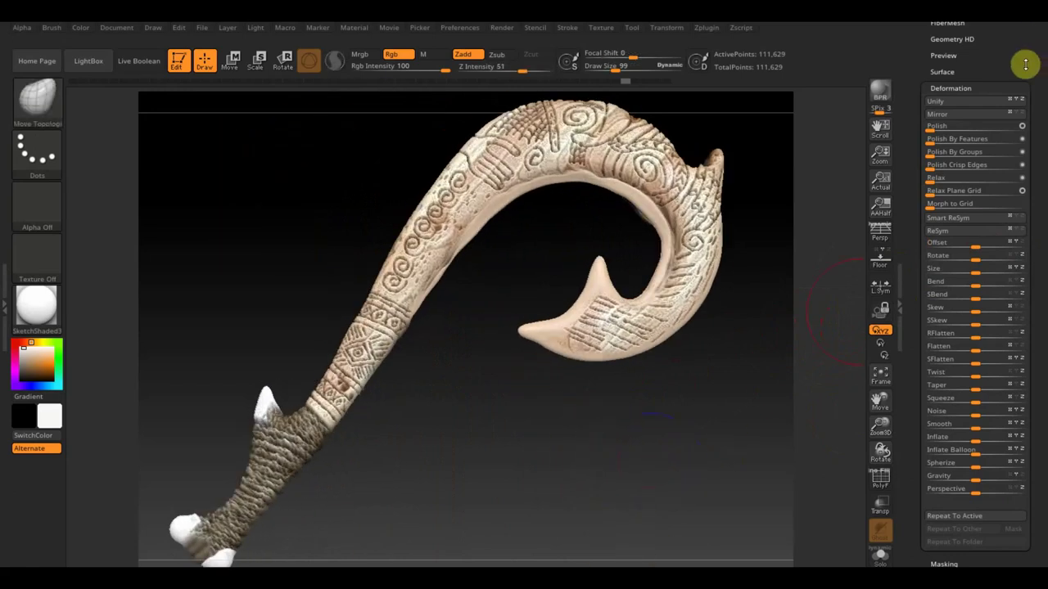
drag(1022, 63, 1028, 147)
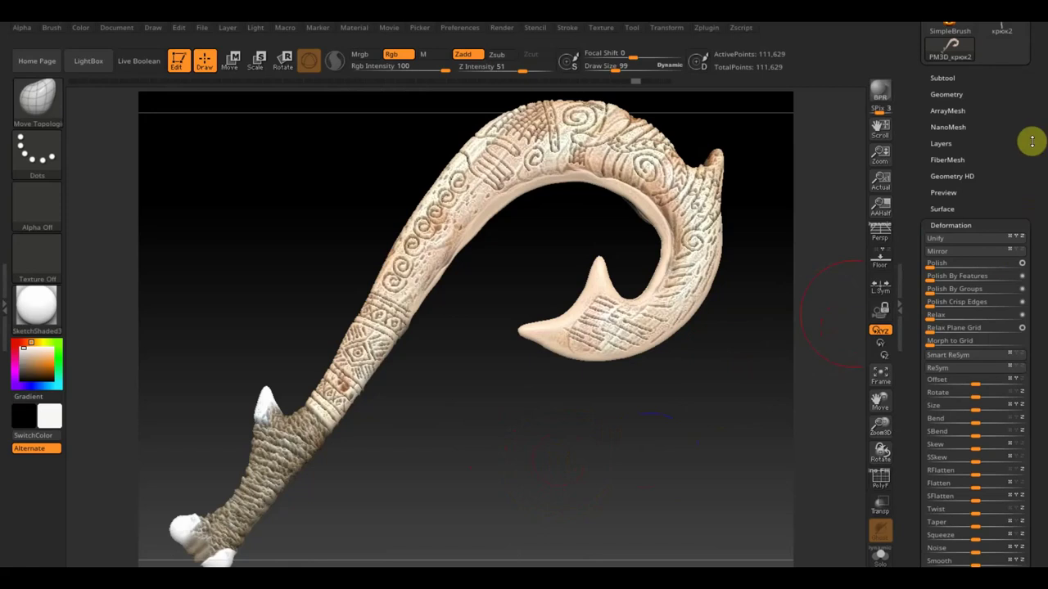
- Apply Mirror And Weld from Geometry > Modify Topology to the hook
scroll(1027, 148, up, 2)
click(949, 123)
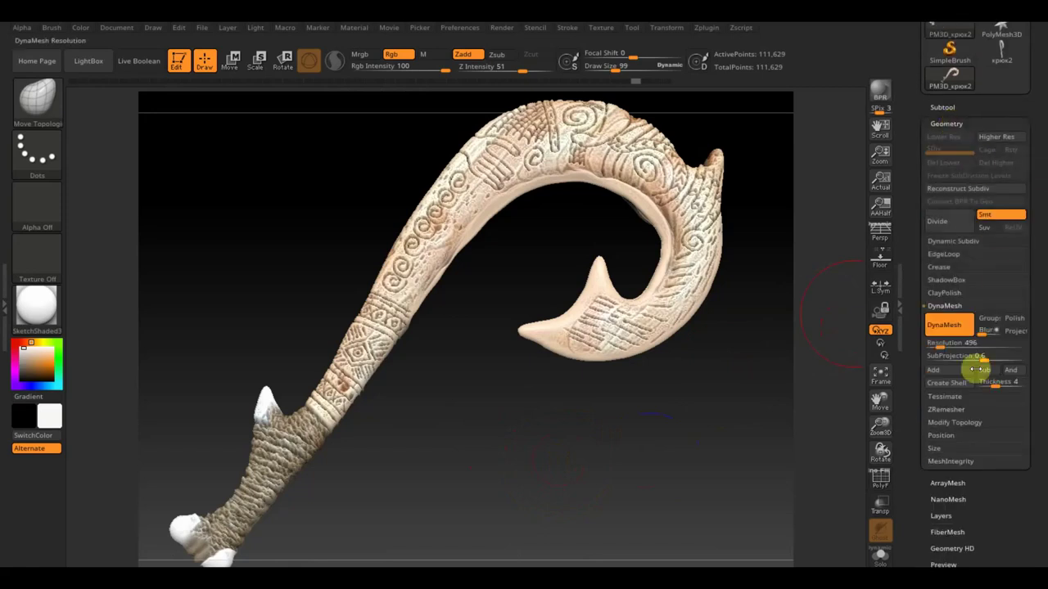
click(955, 344)
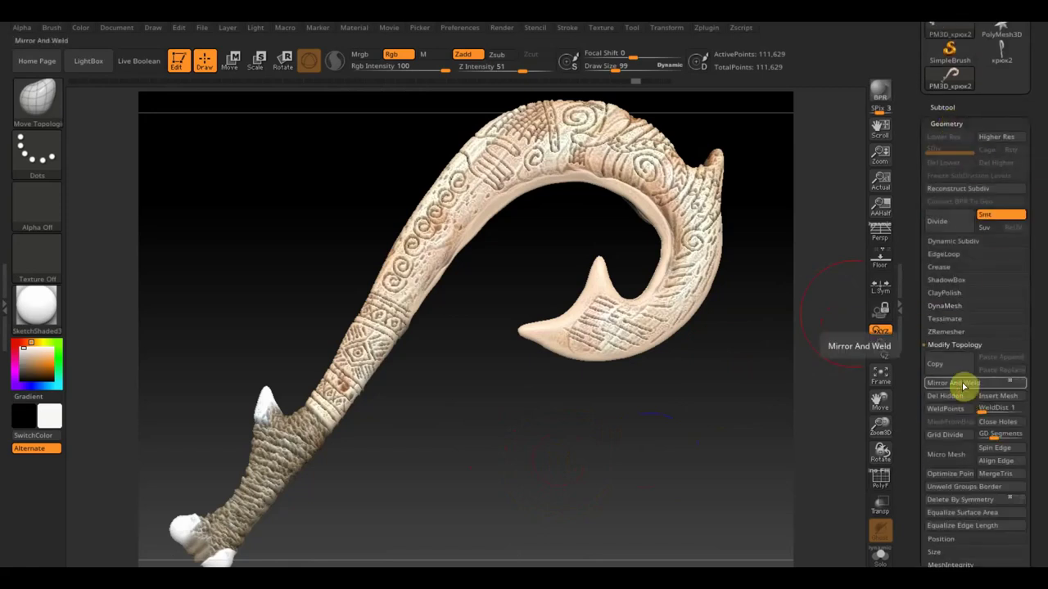
click(963, 385)
- Re-centre the hook along X with Transpose and Mirror And Weld again, leaving 104,925 points
mouse_move(674, 461)
mouse_down()
mouse_move(580, 464)
mouse_move(610, 460)
mouse_up()
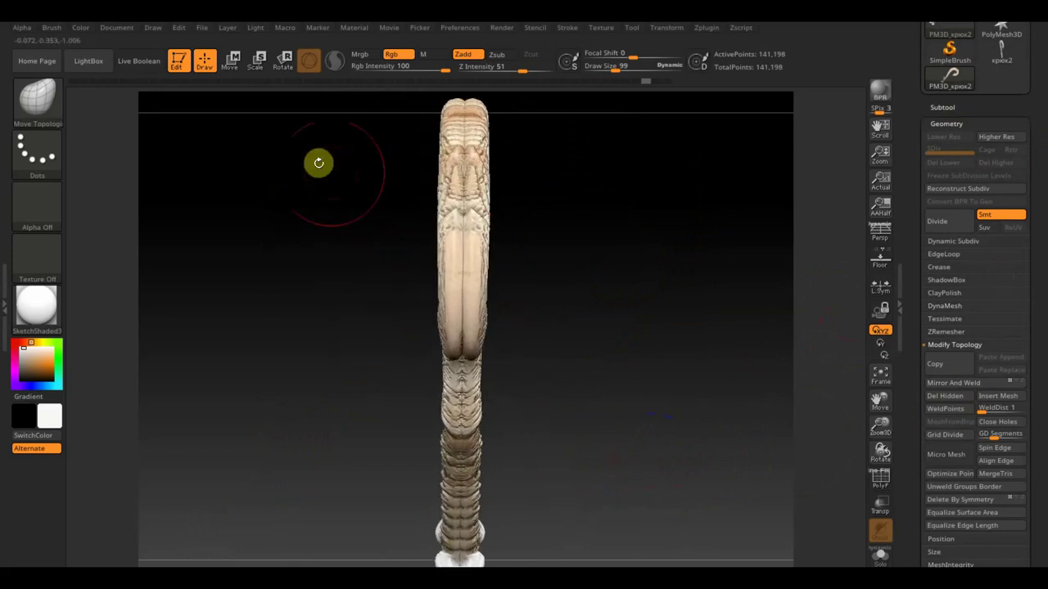
click(232, 62)
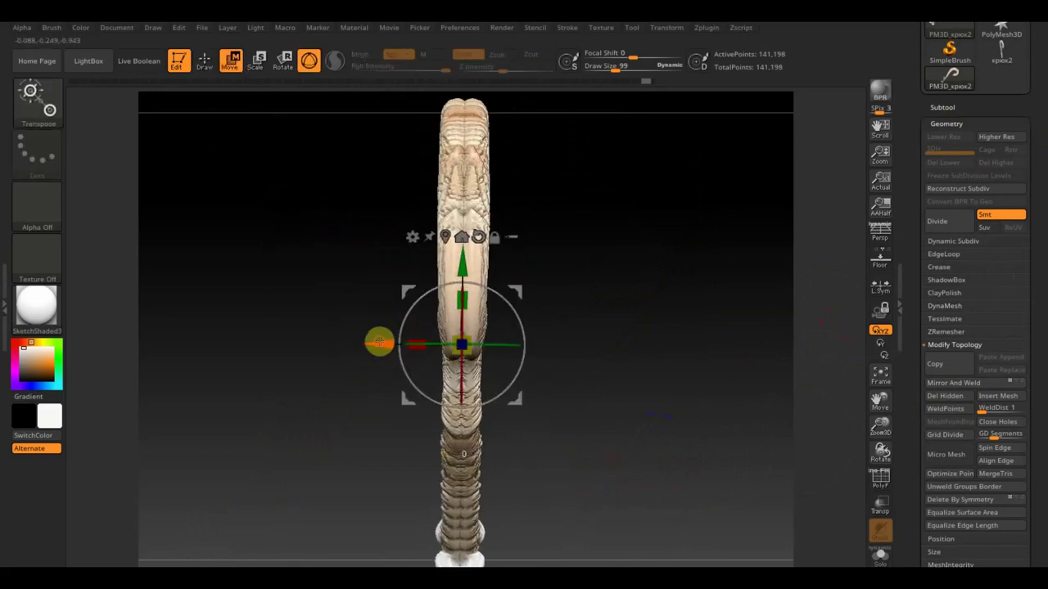
drag(379, 342, 389, 342)
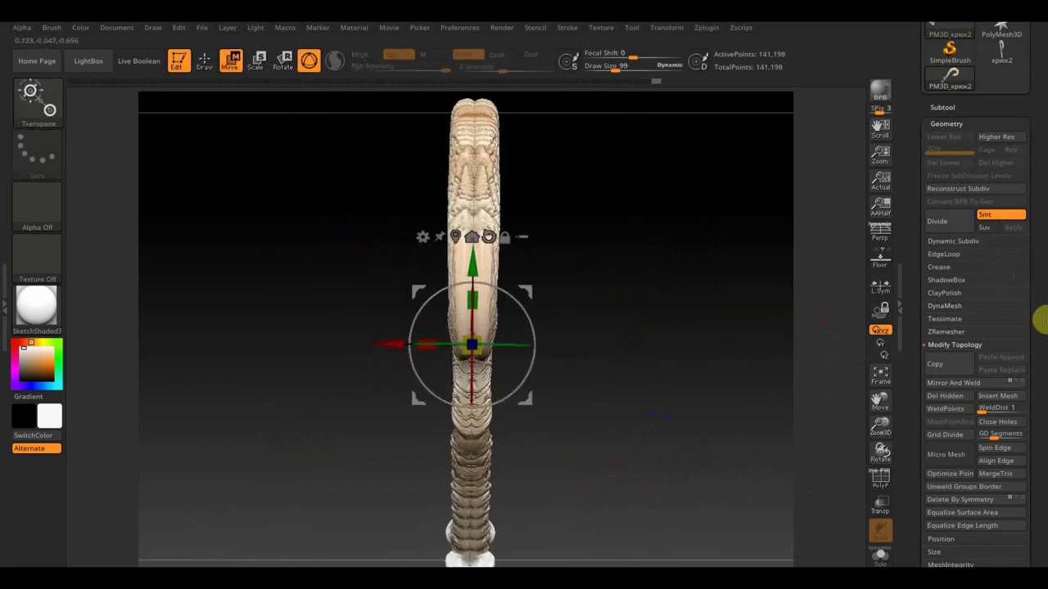
click(967, 384)
mouse_move(688, 365)
mouse_down()
mouse_move(642, 386)
mouse_move(518, 358)
mouse_move(742, 370)
mouse_up()
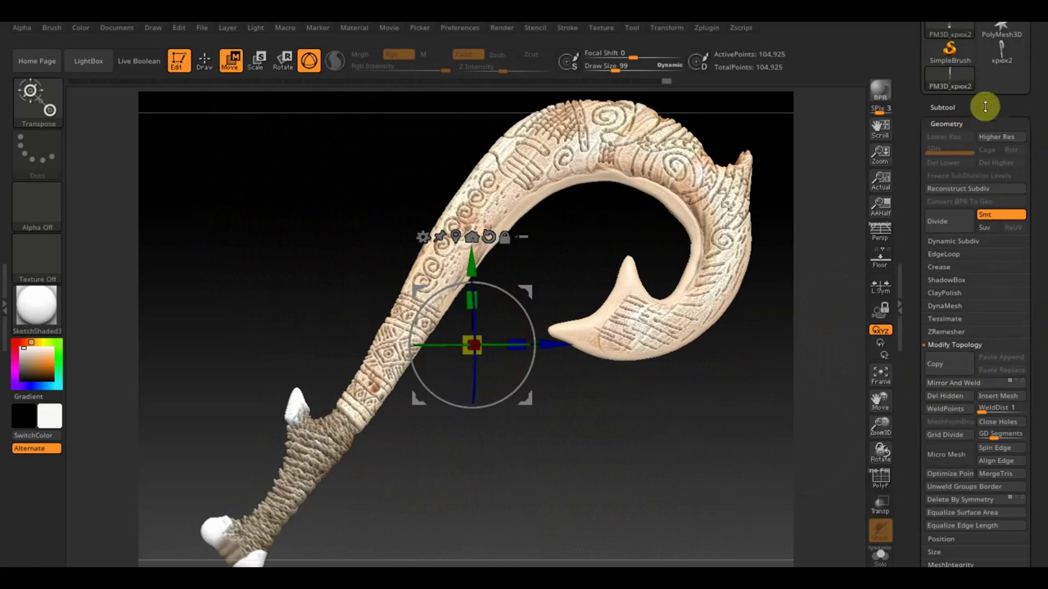
- Show the hook in MatCap Red Wax and open the Subtool list
click(38, 314)
click(115, 249)
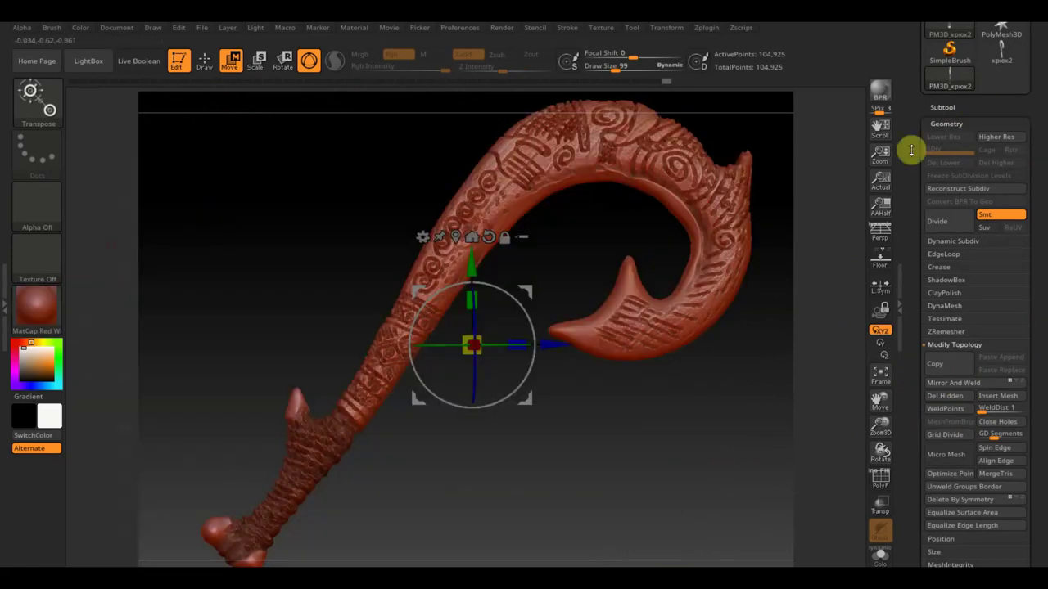
click(967, 109)
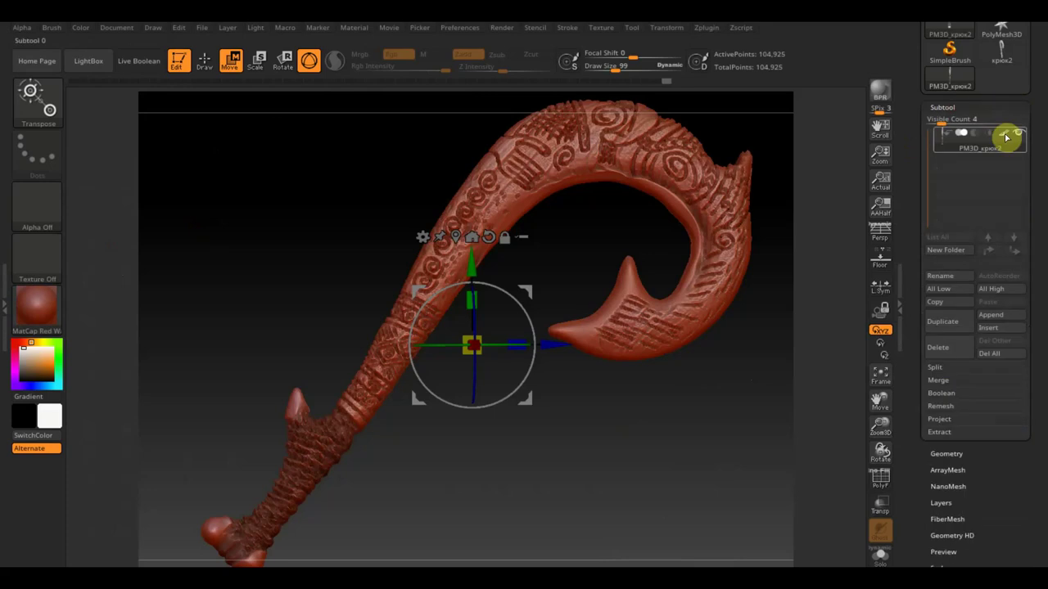
mouse_move(687, 432)
alt+mouse_down()
mouse_move(559, 556)
mouse_move(697, 481)
mouse_move(762, 379)
alt+mouse_up()
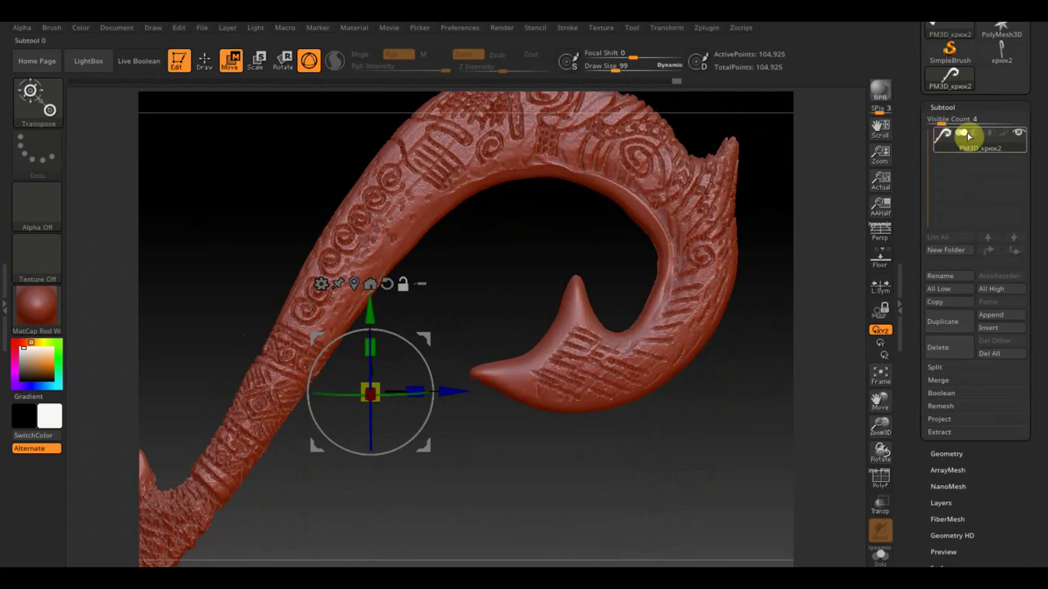
- Apply the Deformation Polish to smooth the hook's carved surface
drag(981, 495, 970, 435)
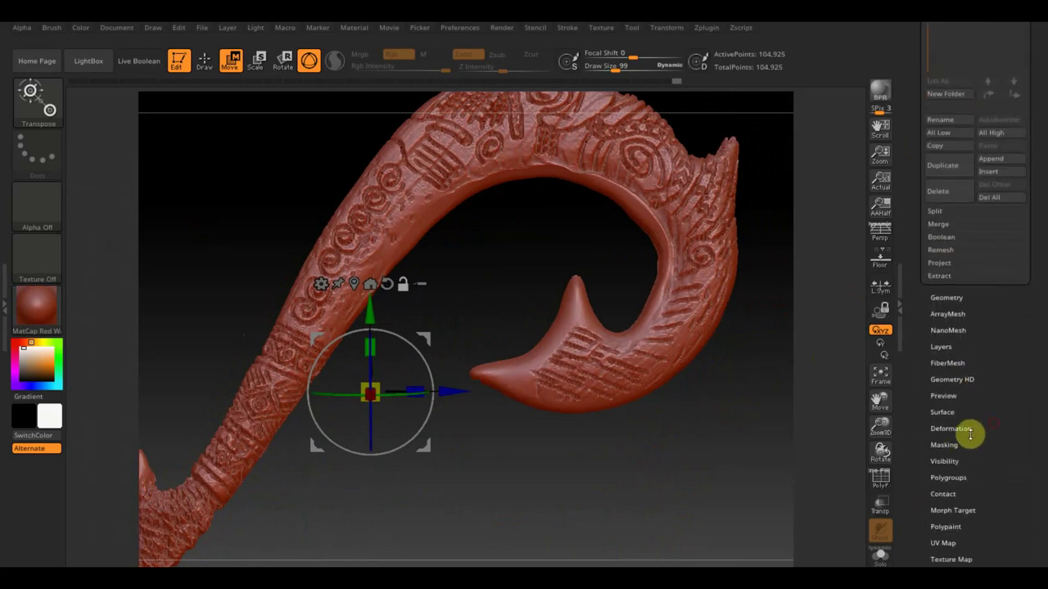
click(961, 428)
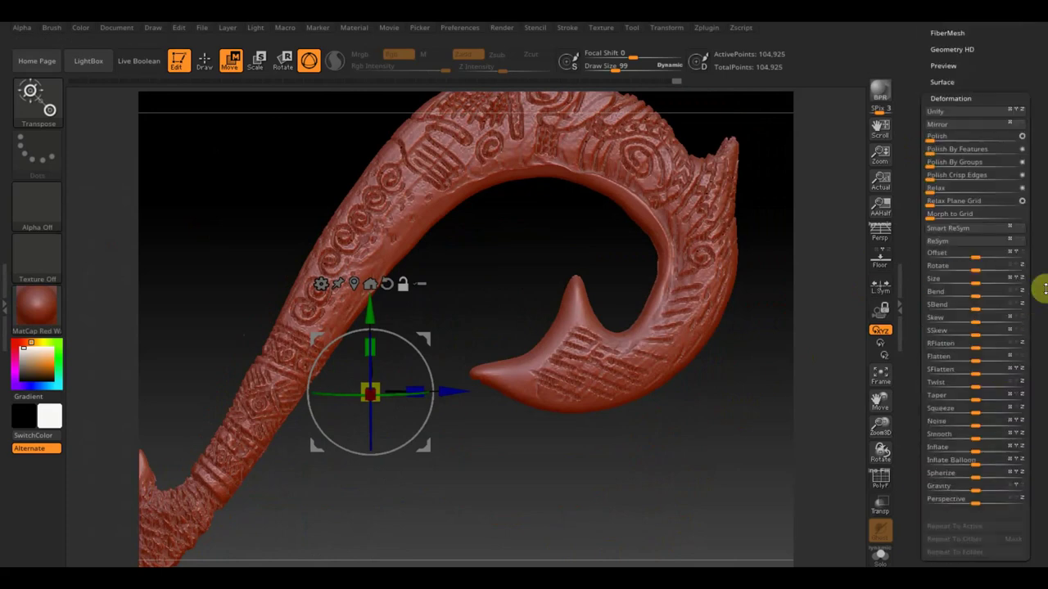
click(933, 138)
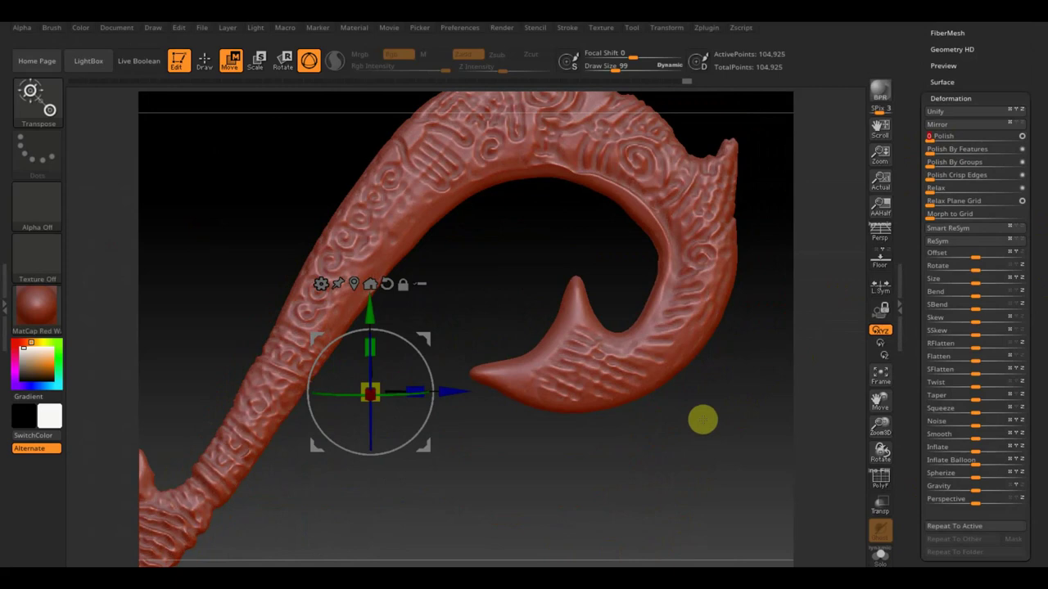
drag(687, 447, 671, 440)
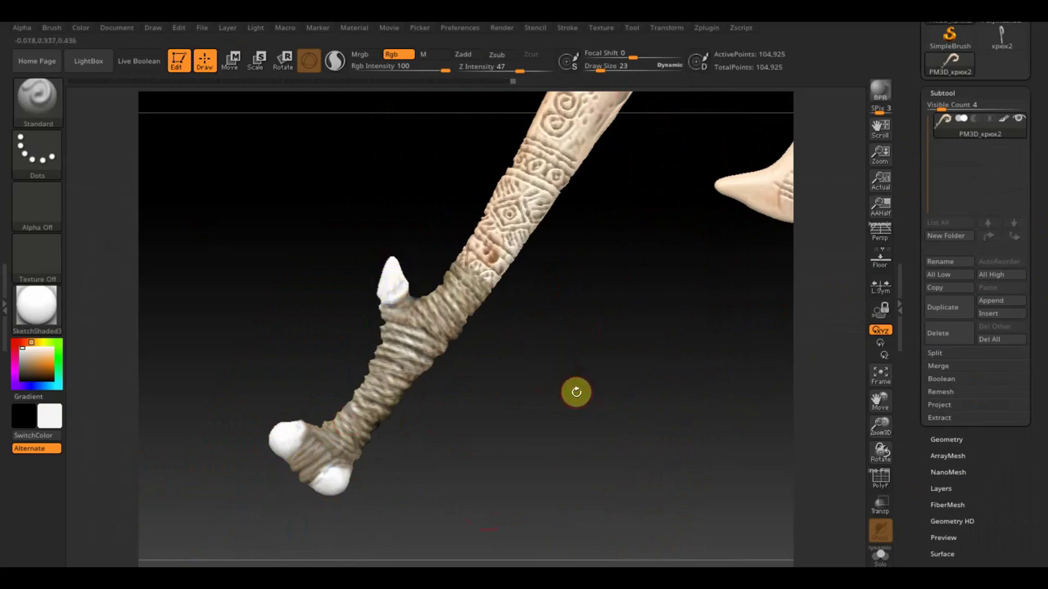
mouse_move(563, 368)
mouse_down()
mouse_move(556, 415)
mouse_move(565, 423)
mouse_move(551, 425)
mouse_move(572, 424)
mouse_move(560, 418)
mouse_up()
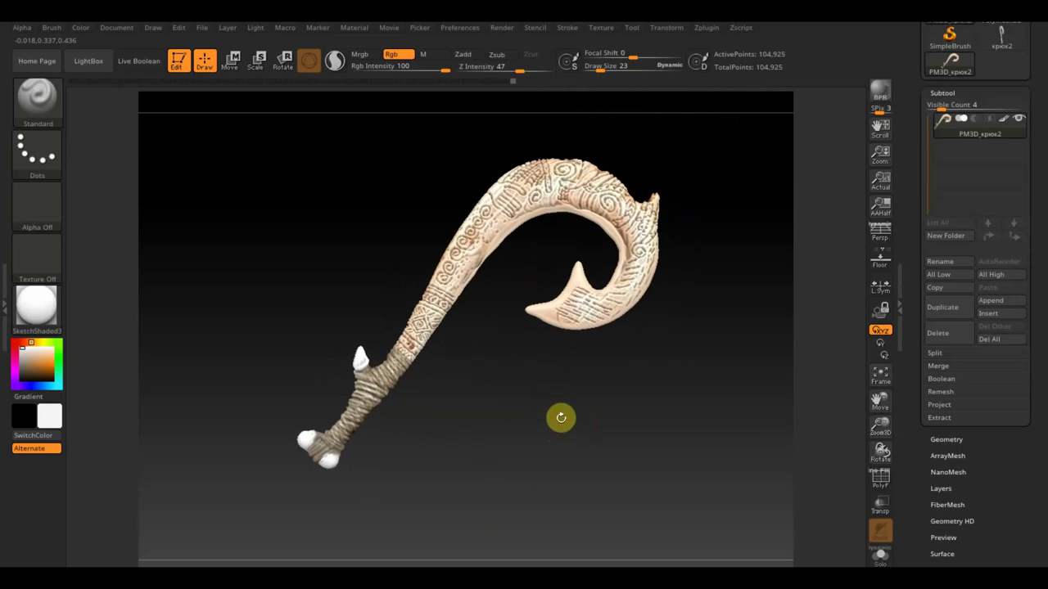